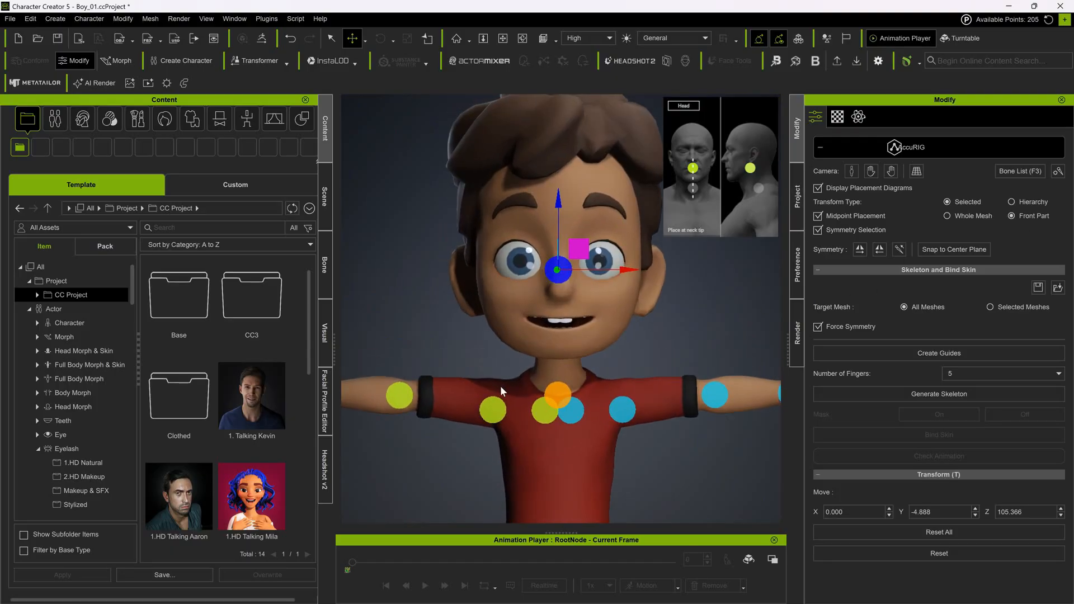
Place the neck guide at the base of the neck on the body's centre line
click(557, 395)
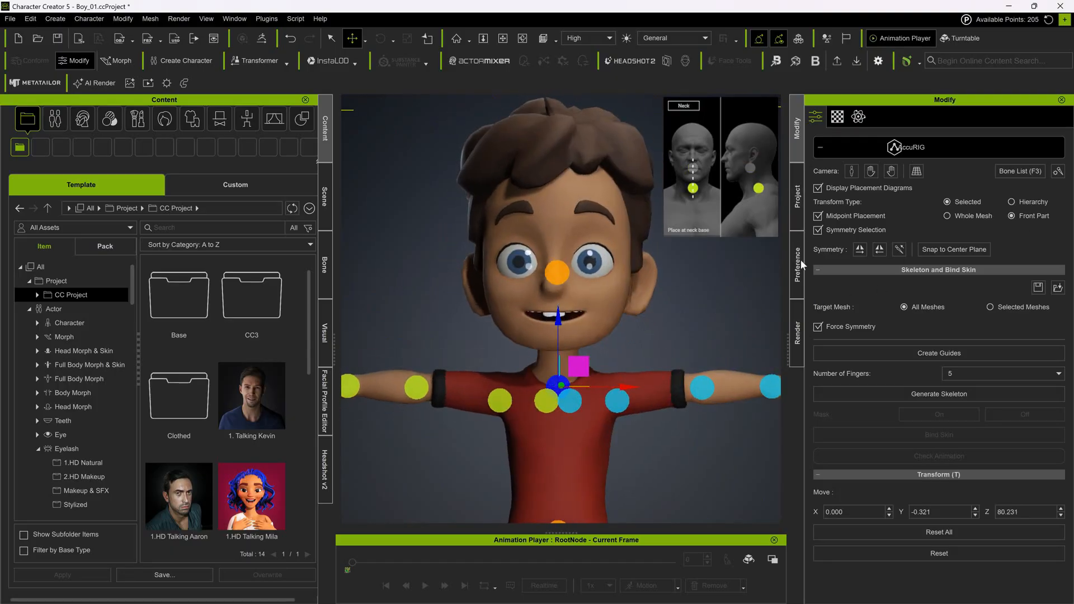
right_drag(554, 324, 577, 338)
drag(558, 291, 559, 295)
right_drag(559, 295, 394, 367)
Place the right shoulder guide at about X -15.906, Z 79.173 and the right clavicle guide at about X -7.779, Z 80.669
click(499, 404)
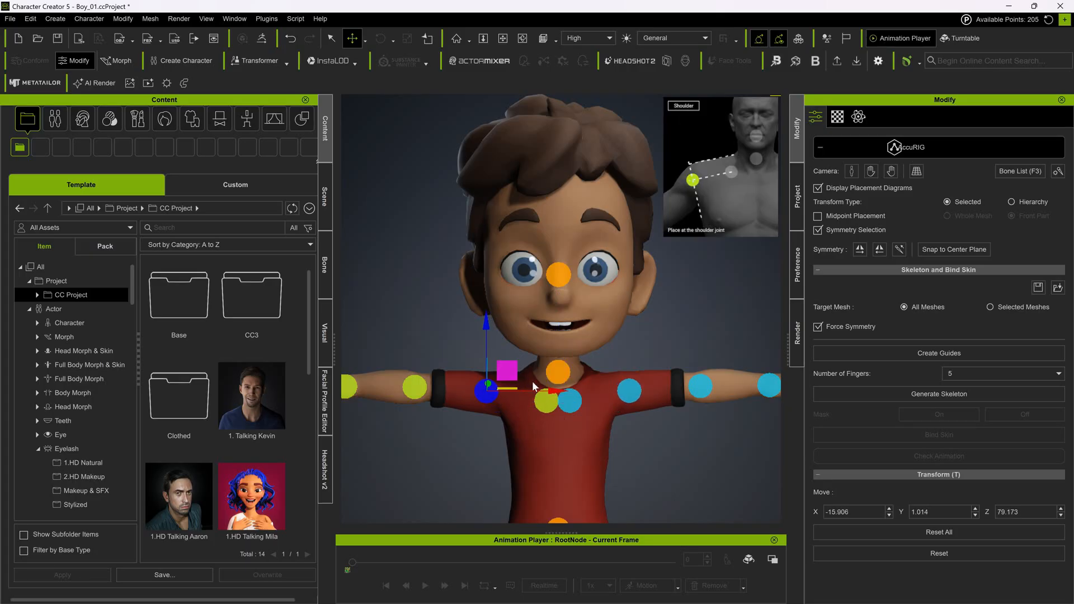
click(545, 402)
drag(545, 379, 545, 364)
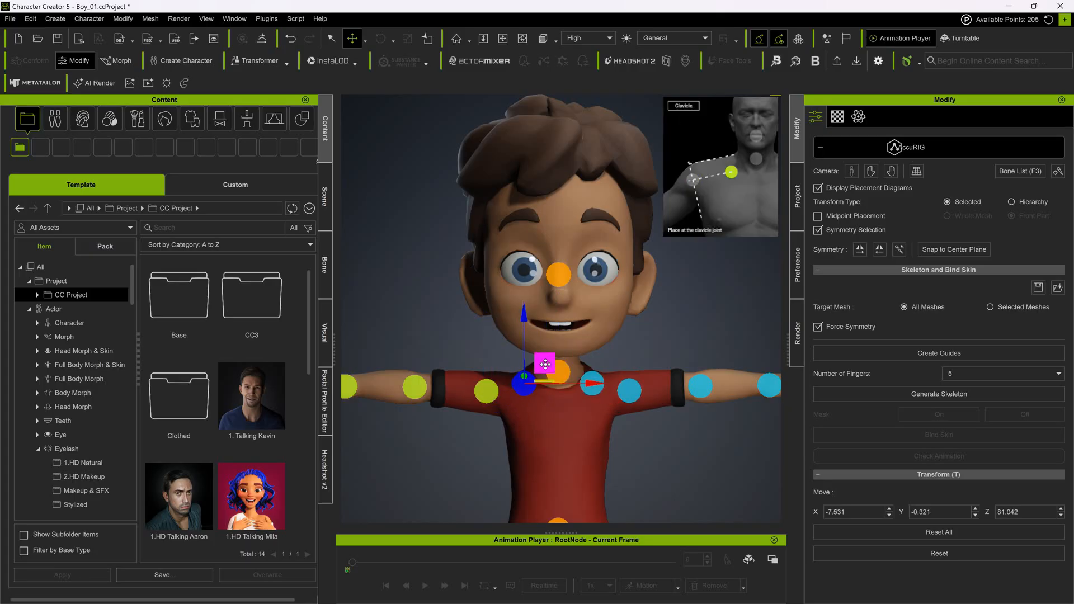
scroll(424, 344, down, 3)
scroll(447, 301, up, 4)
middle_drag(441, 299, 439, 279)
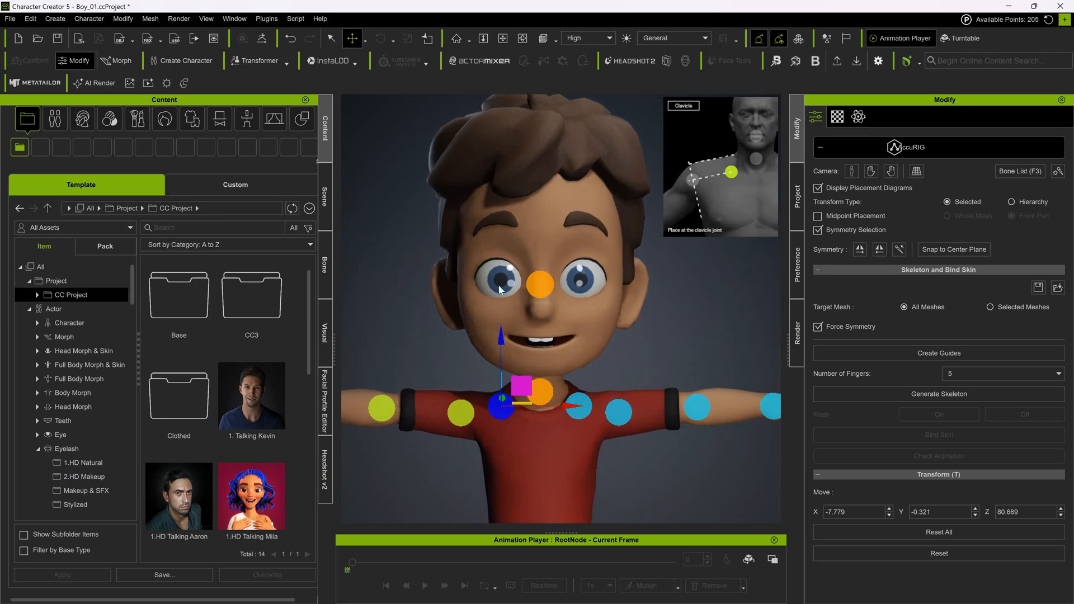
Place the head guide at the neck tip, at about Y -2.695, Z 95.911
click(540, 284)
right_drag(452, 317, 519, 264)
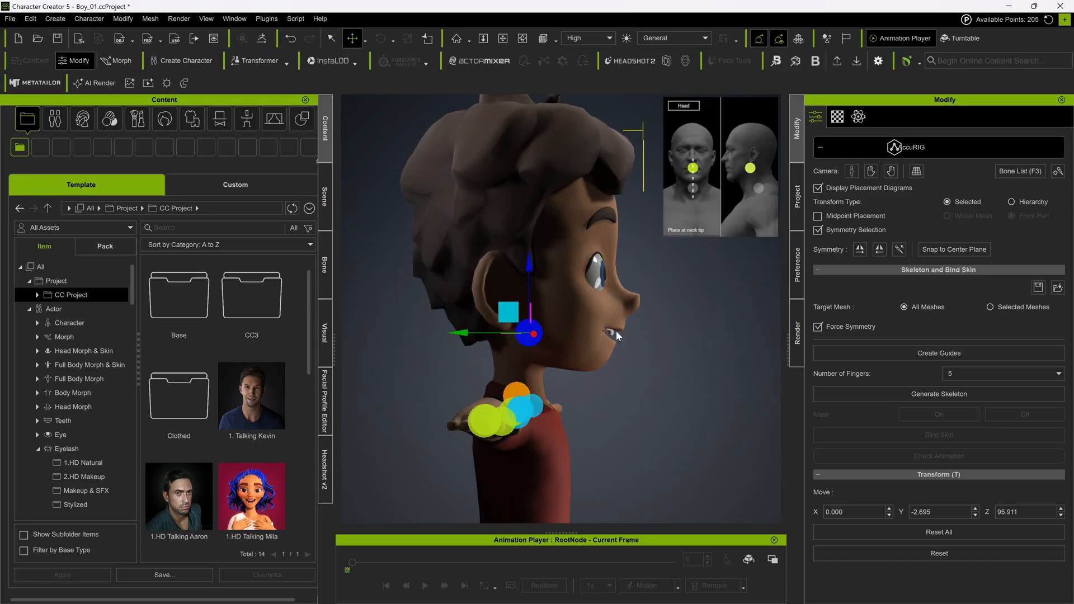
right_drag(692, 356, 419, 359)
Place the right elbow guide at about X -28.949, Z 79.503 and the right wrist guide at about X -46.036, Z 80.373
scroll(417, 356, down, 3)
middle_drag(410, 340, 456, 268)
scroll(430, 285, up, 1)
click(425, 333)
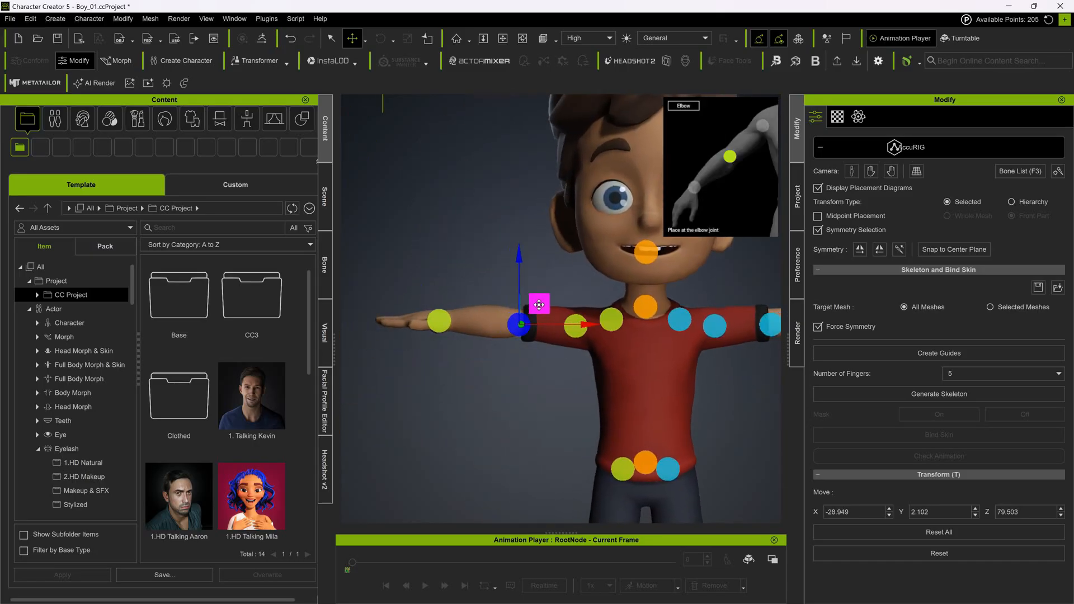
click(440, 323)
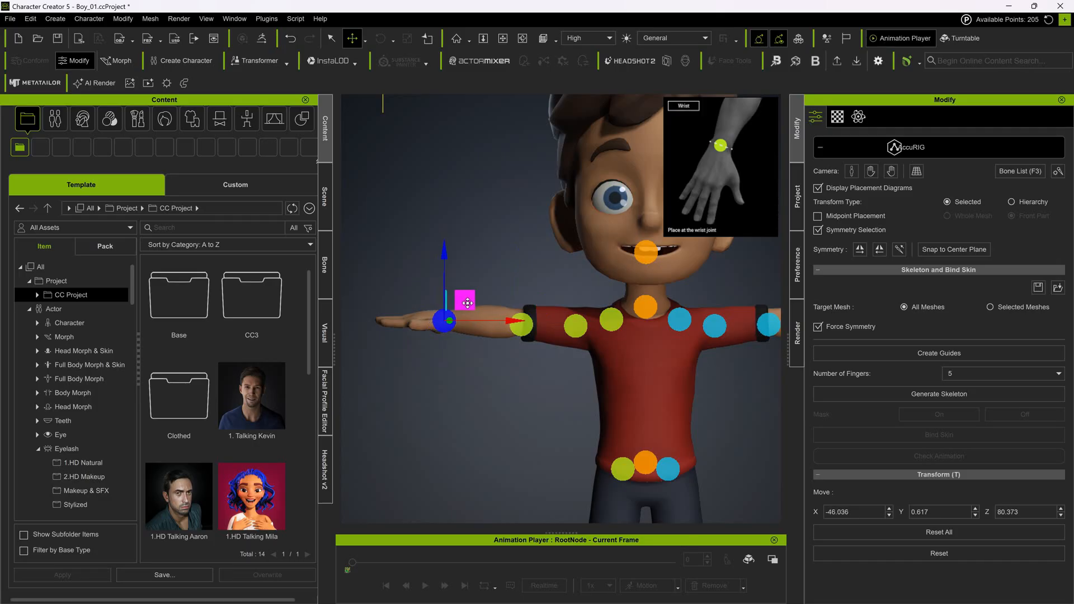
Place the right hip guide at the top of the leg and the pelvis guide at the centre of the pelvis
scroll(527, 440, down, 2)
scroll(418, 307, up, 3)
middle_drag(510, 401, 435, 324)
click(510, 382)
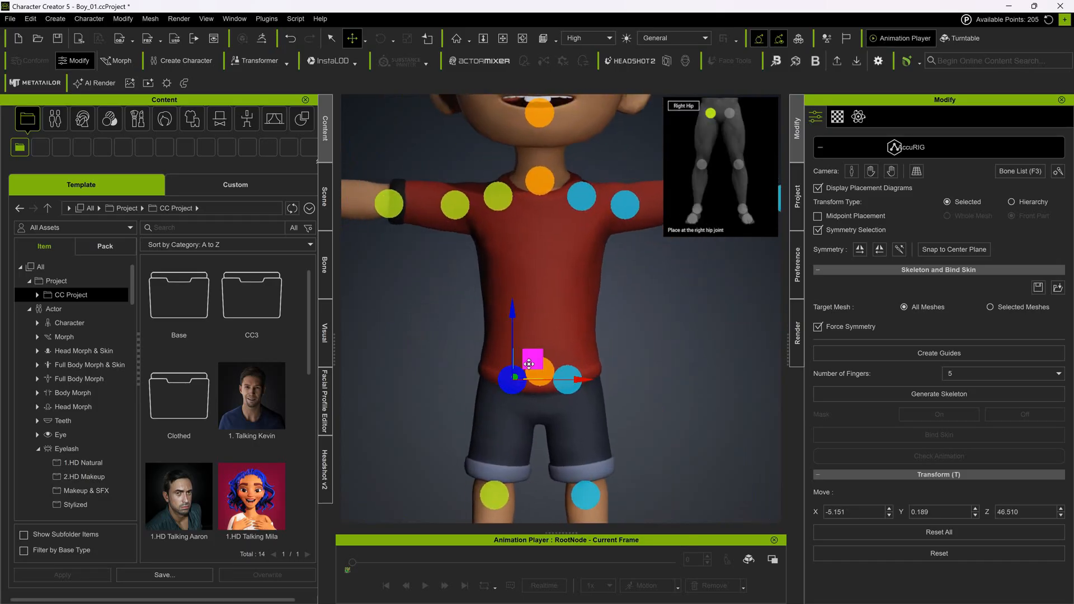
click(542, 370)
right_drag(534, 350, 526, 358)
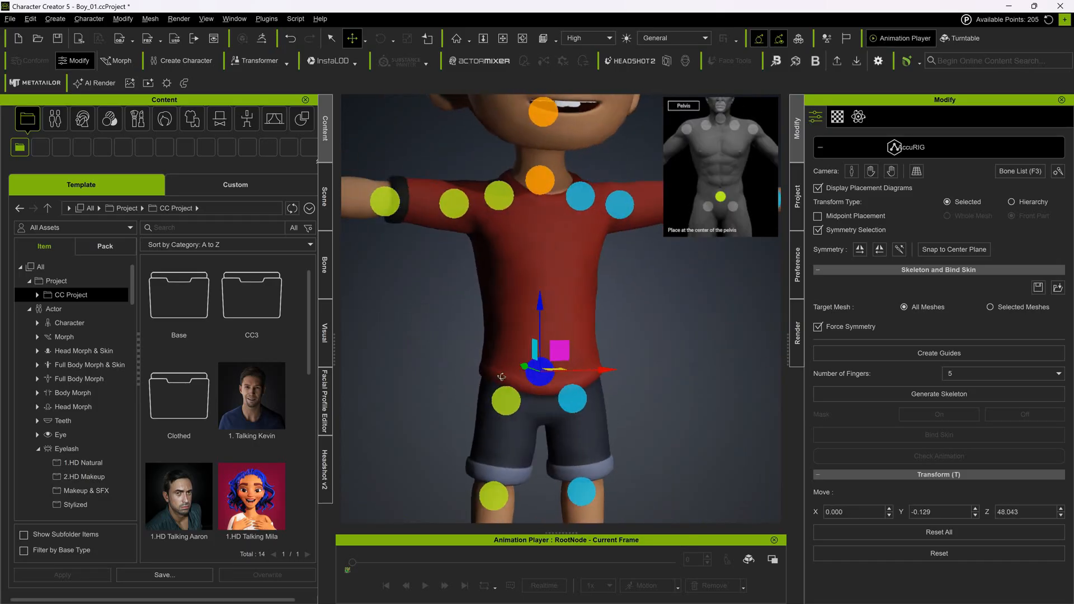
Place the right knee guide at the knee joint, at about X -8.537, Z 25.147
scroll(465, 380, down, 4)
middle_drag(451, 387, 471, 338)
scroll(487, 353, up, 2)
click(533, 395)
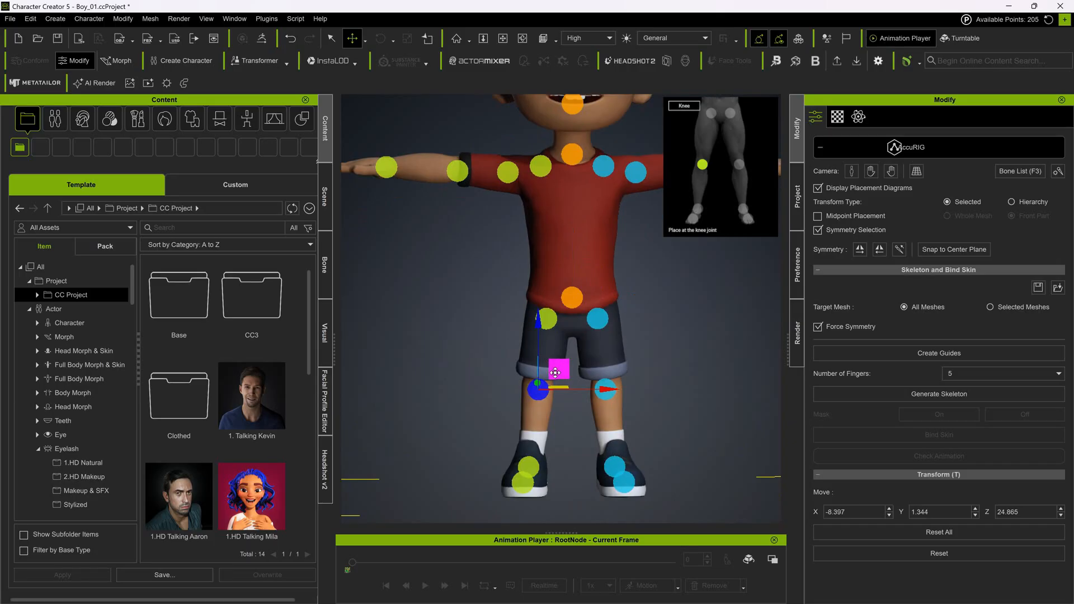
middle_drag(466, 426, 458, 374)
right_drag(458, 374, 437, 336)
Generate the skeleton from the placed body guides
middle_drag(436, 336, 437, 388)
scroll(401, 292, down, 3)
scroll(401, 293, down, 2)
middle_drag(437, 294, 442, 381)
scroll(453, 378, up, 4)
mouse_move(548, 361)
right_down()
mouse_move(642, 360)
mouse_move(549, 357)
right_up()
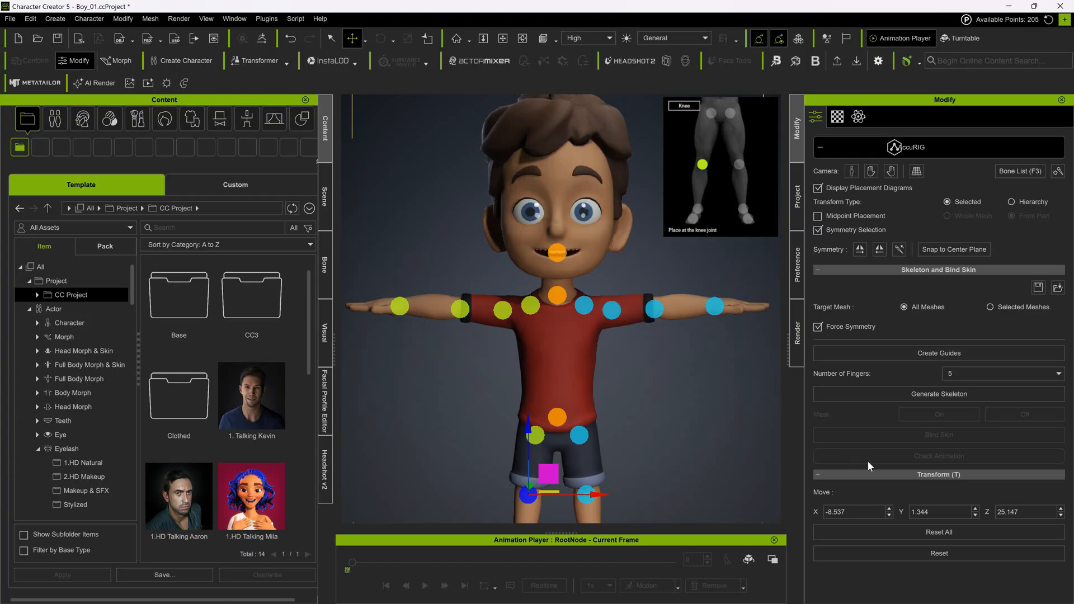
click(929, 394)
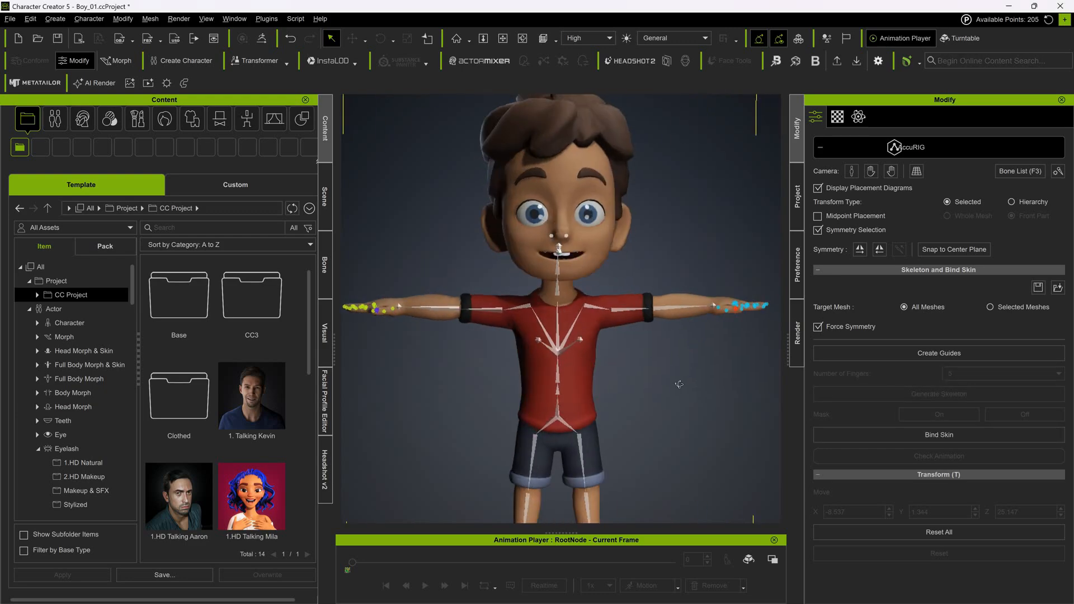
Move the right eye bone into the right eyeball at about X -7.636, Y -13.994, Z 106.809 and show the bone list
click(626, 39)
click(627, 39)
alt+middle_drag(644, 205, 656, 237)
alt+right_drag(656, 237, 703, 269)
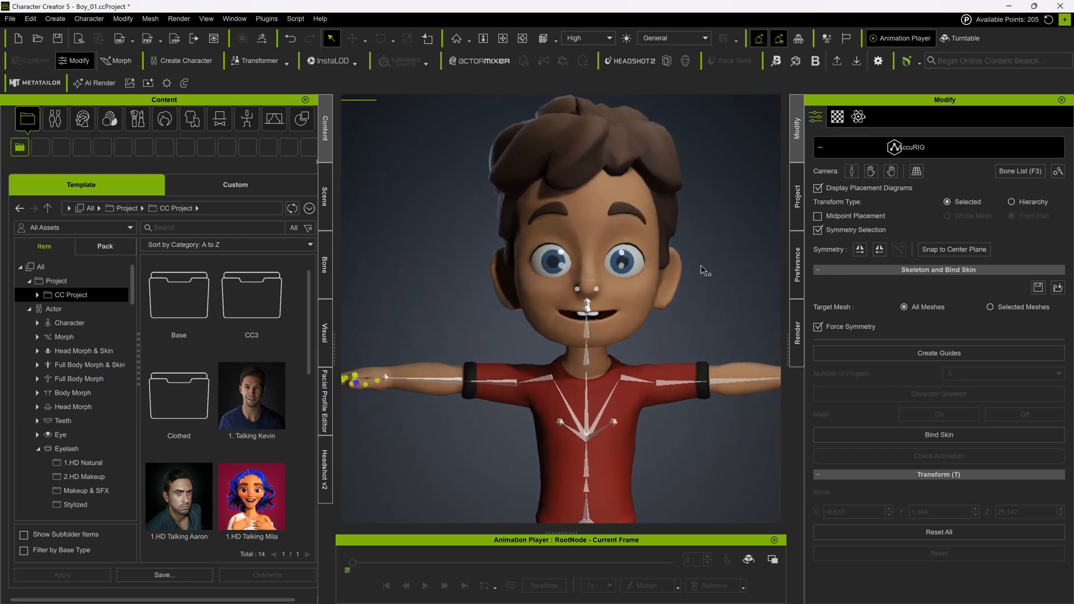
alt+drag(704, 270, 597, 313)
key(a)
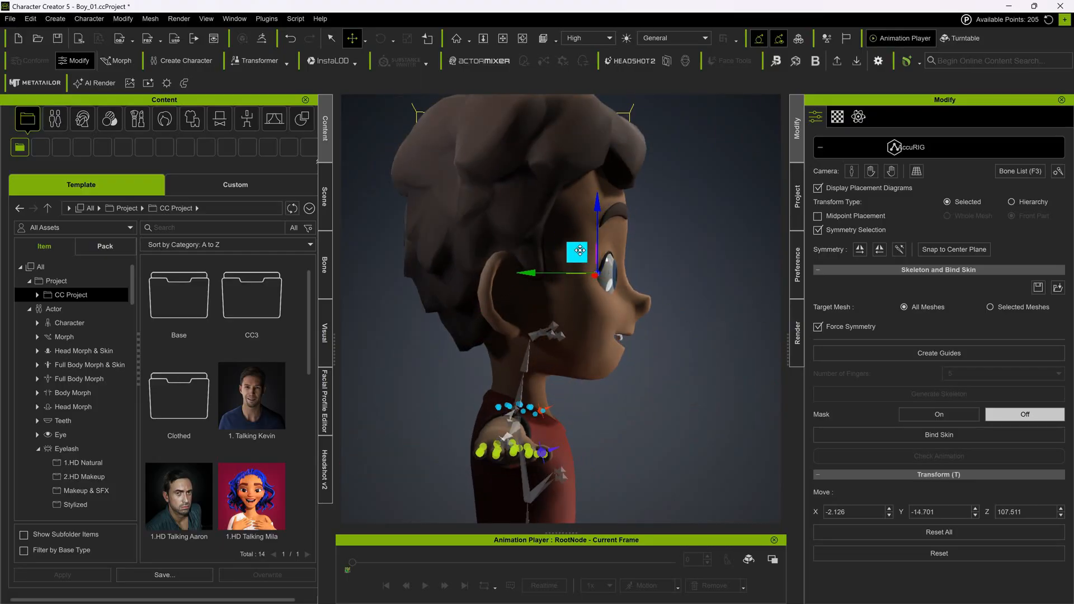
key(f)
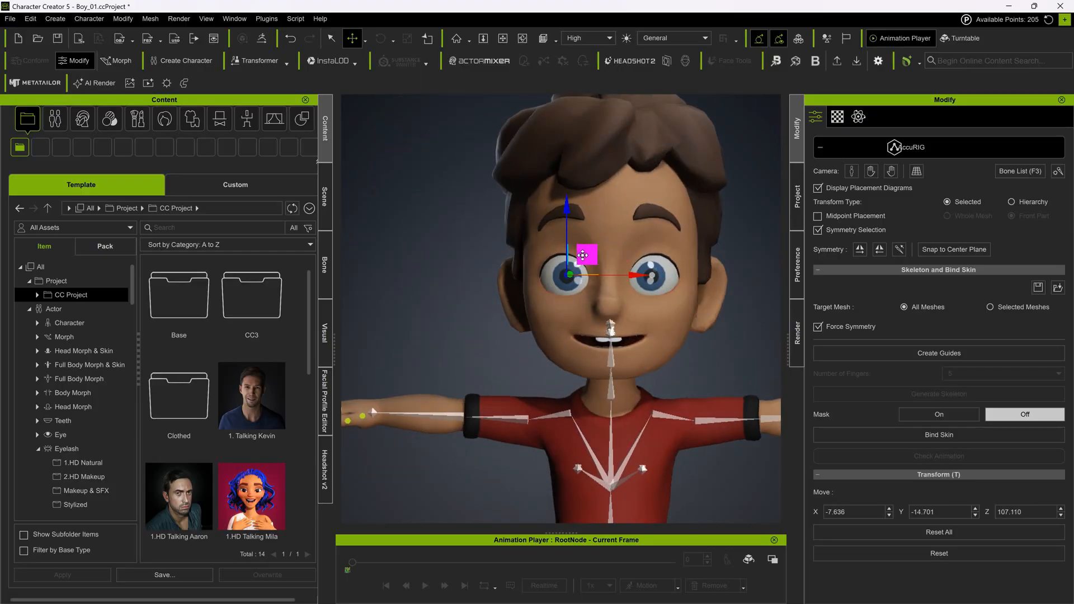
click(325, 264)
key(a)
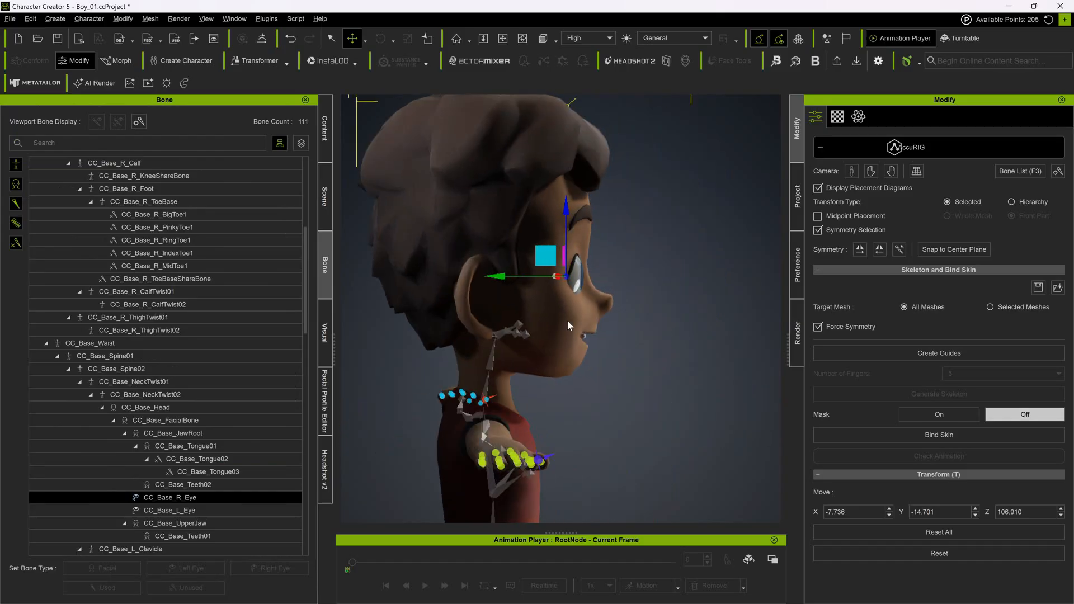
key(f)
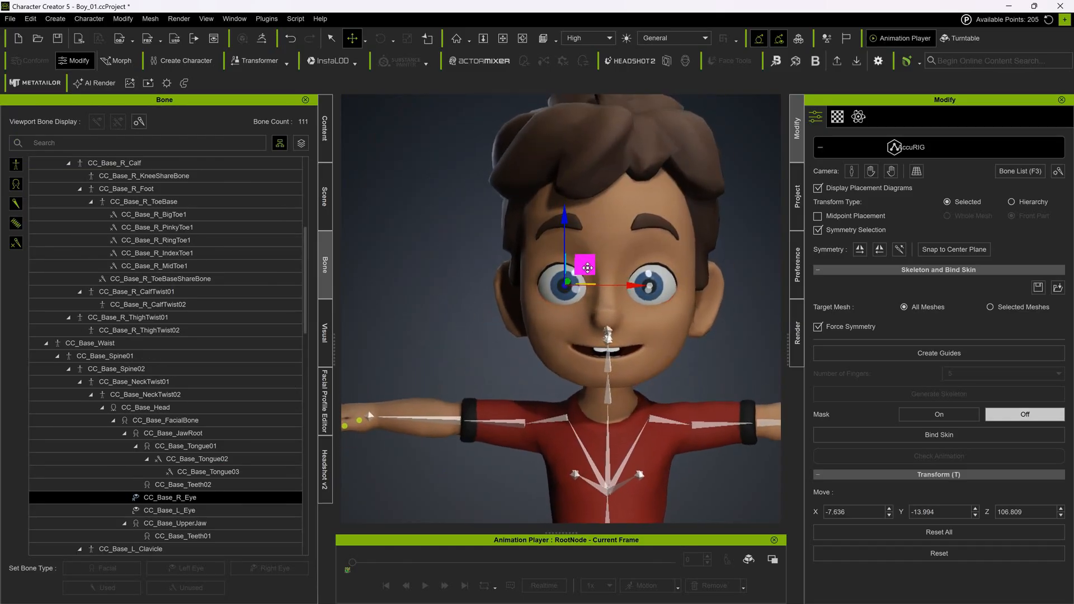
Using the Hierarchy transform type, move the facial bone to about Y -6.992, Z 99.664 and the jaw root to about Y -7.925, Z 93.977
key(a)
click(492, 331)
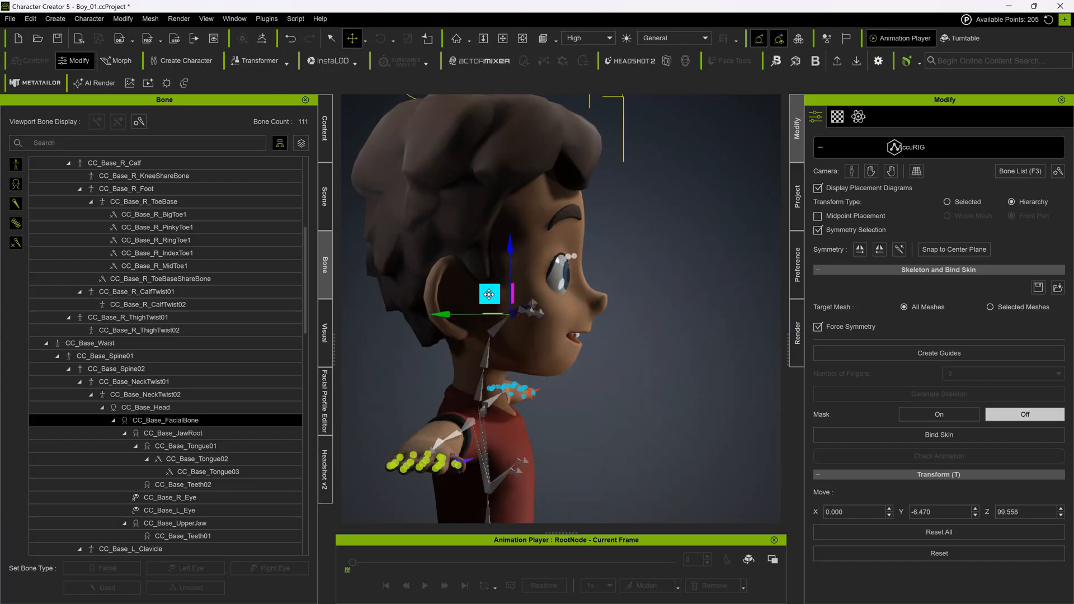
click(525, 315)
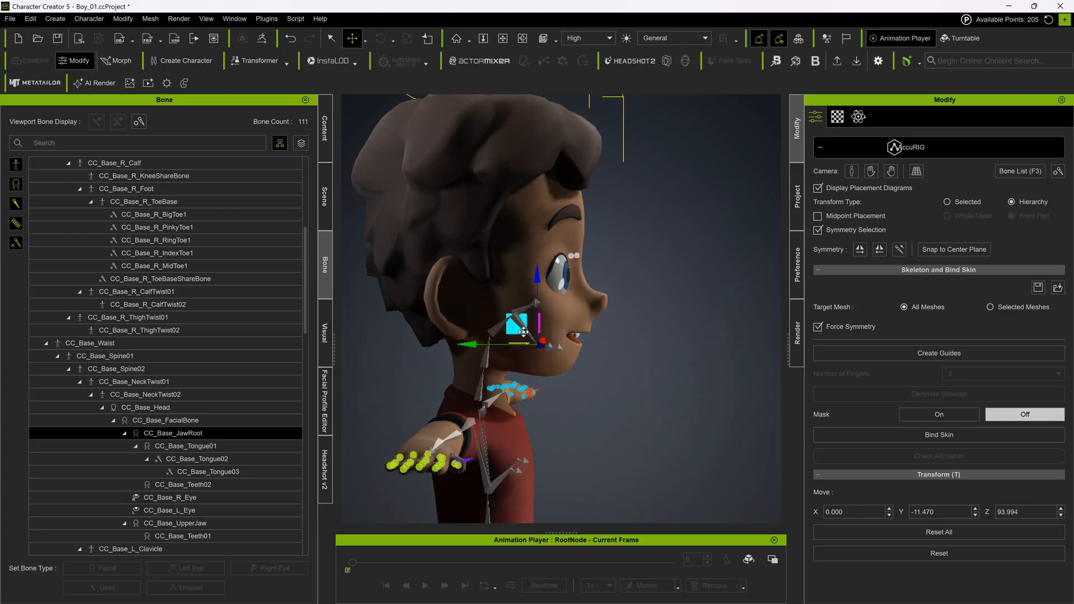
click(517, 314)
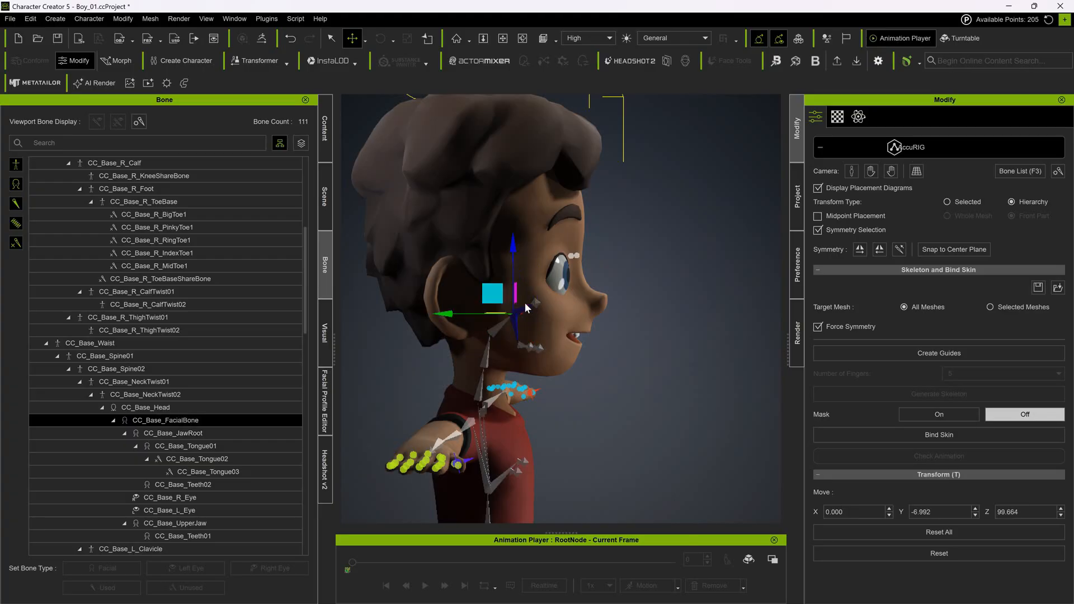
click(526, 306)
click(484, 324)
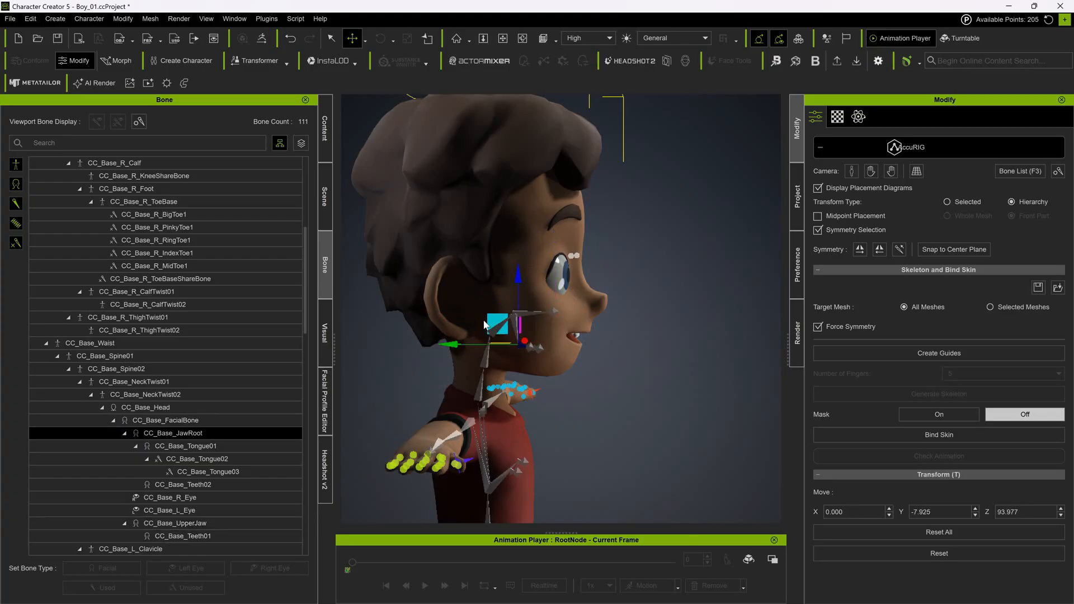
Reposition the tongue bones along the inside of the mouth, with Tongue03 at about Y -15.219, Z 95.214
click(529, 339)
click(562, 338)
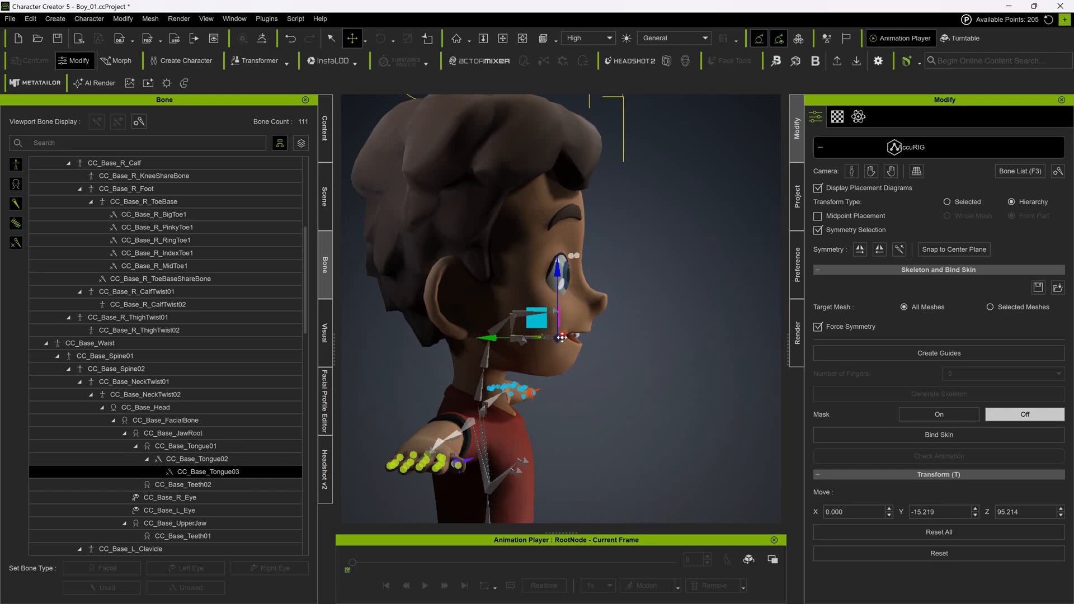
click(545, 338)
right_drag(554, 335, 374, 412)
click(534, 338)
middle_drag(374, 412, 476, 328)
scroll(475, 328, up, 5)
right_drag(476, 328, 476, 291)
click(459, 277)
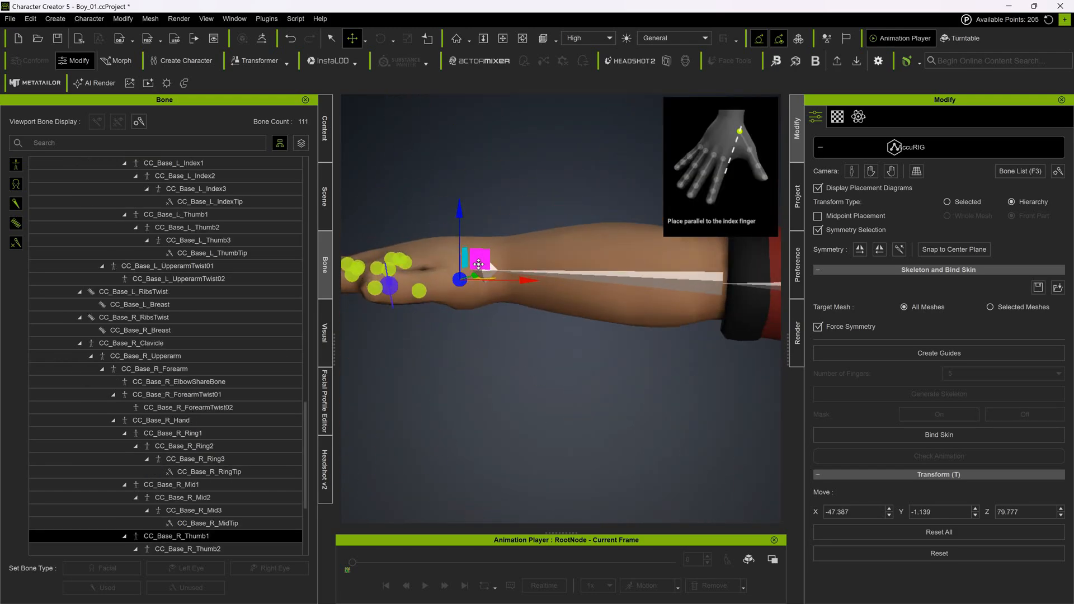
key(ctrl+z)
Set the transform type to Selected and align the right thumb joints, placing the thumb base at about X -47.231, Y -0.990, Z 79.940
click(948, 202)
right_drag(481, 330, 486, 386)
click(460, 384)
click(436, 381)
click(491, 325)
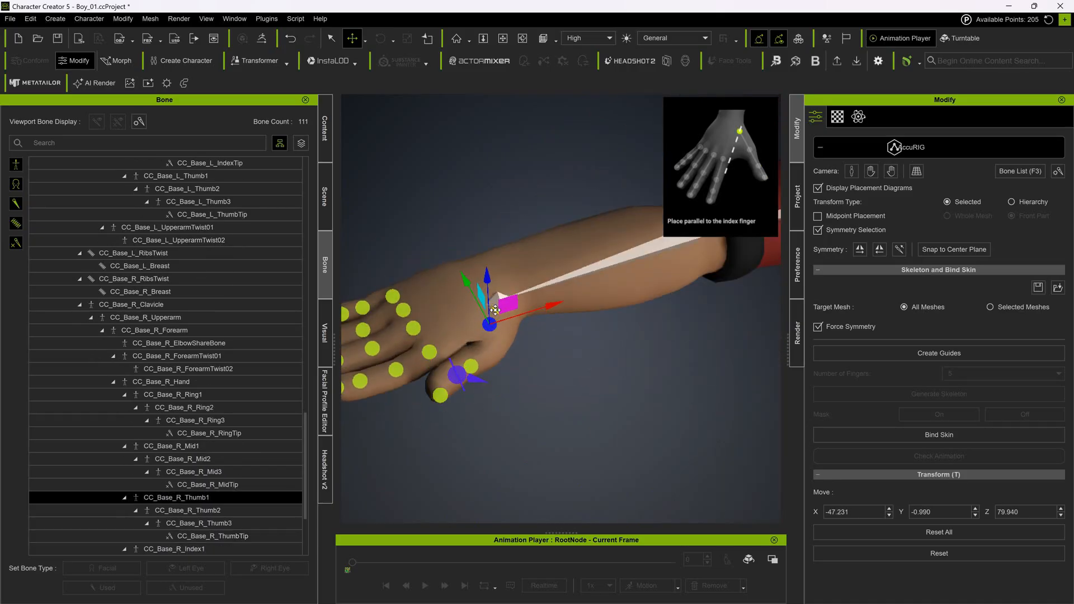
Align the right index finger joints along the finger, with the third joint at about X -57.842, Y -2.657
click(429, 352)
right_drag(436, 355, 512, 381)
scroll(518, 383, up, 4)
click(524, 386)
click(516, 453)
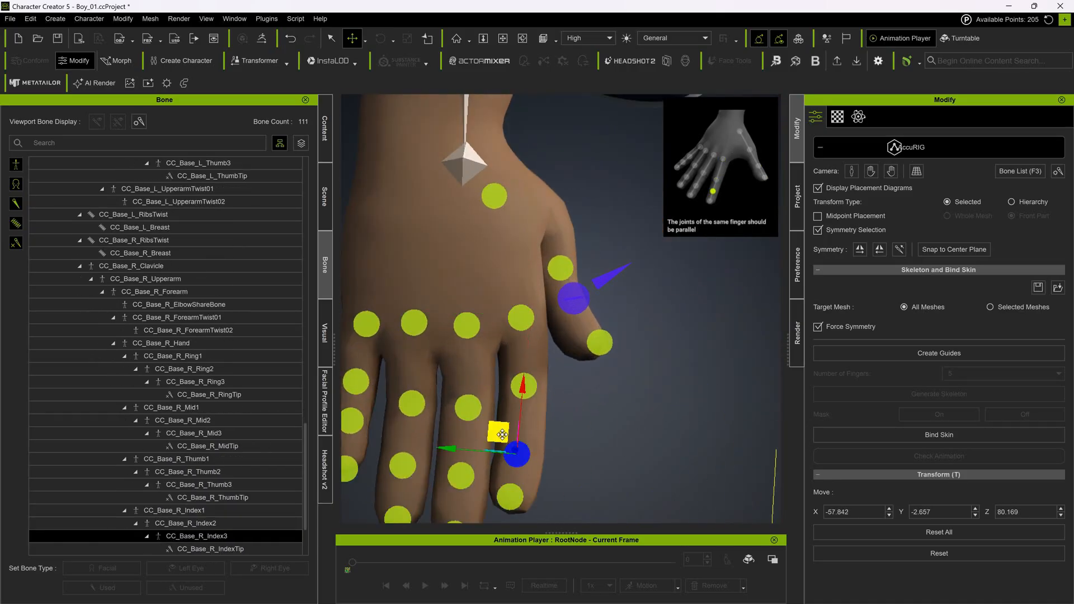
Align the right middle finger joints along the finger, with the third joint at about X -56.804, Y -0.604, and adjust its tip
middle_drag(502, 435, 538, 358)
click(504, 335)
click(500, 395)
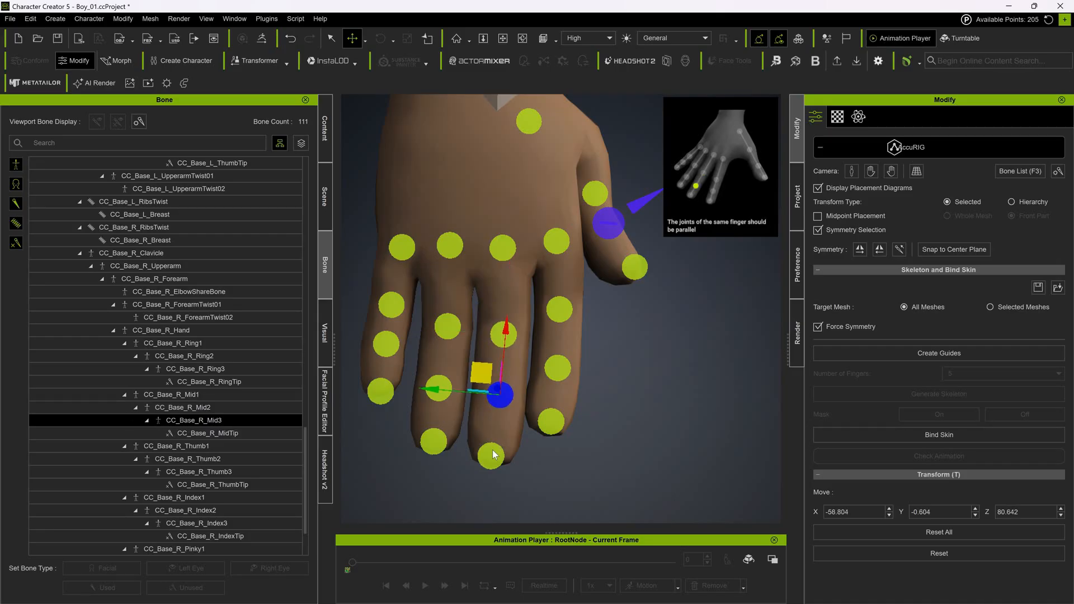
click(493, 455)
Shift the base joints of the right ring, middle and index fingers slightly towards the fingertips to match the knuckles
click(450, 248)
drag(431, 224, 541, 232)
click(502, 248)
click(557, 241)
Align the right pinky joints from tip to base, placing the tip at about X -58.934, Y 4.275
click(381, 391)
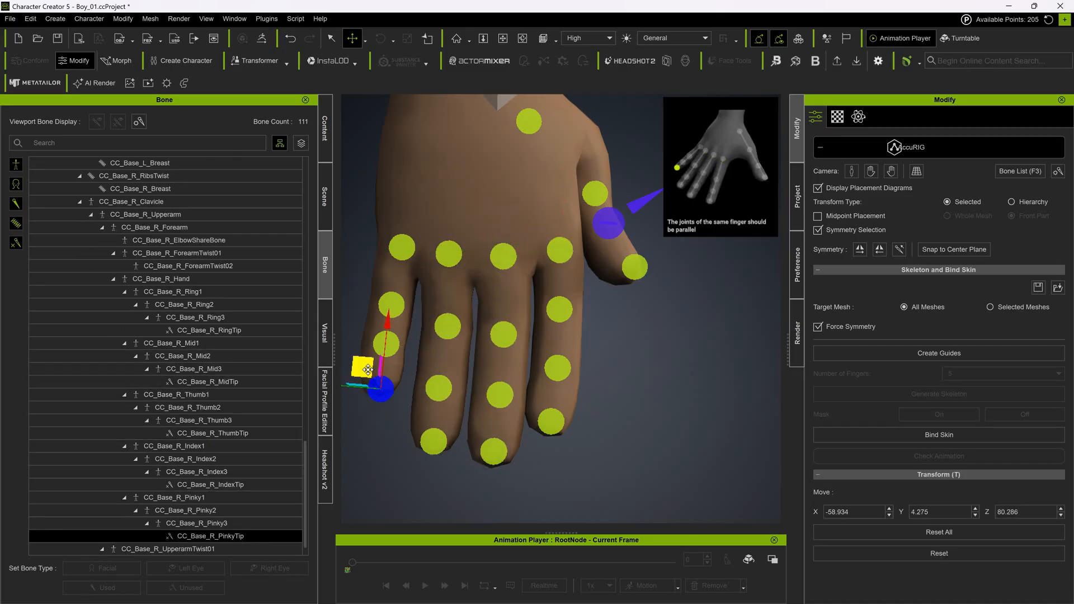
click(386, 344)
click(391, 305)
click(402, 247)
Fine-tune the right thumb base to about X -47.140, Y -1.031 and mirror the right-side joint placement to the left side
right_drag(417, 247, 482, 237)
middle_drag(481, 237, 481, 300)
click(612, 294)
drag(613, 268, 615, 272)
scroll(683, 417, down, 6)
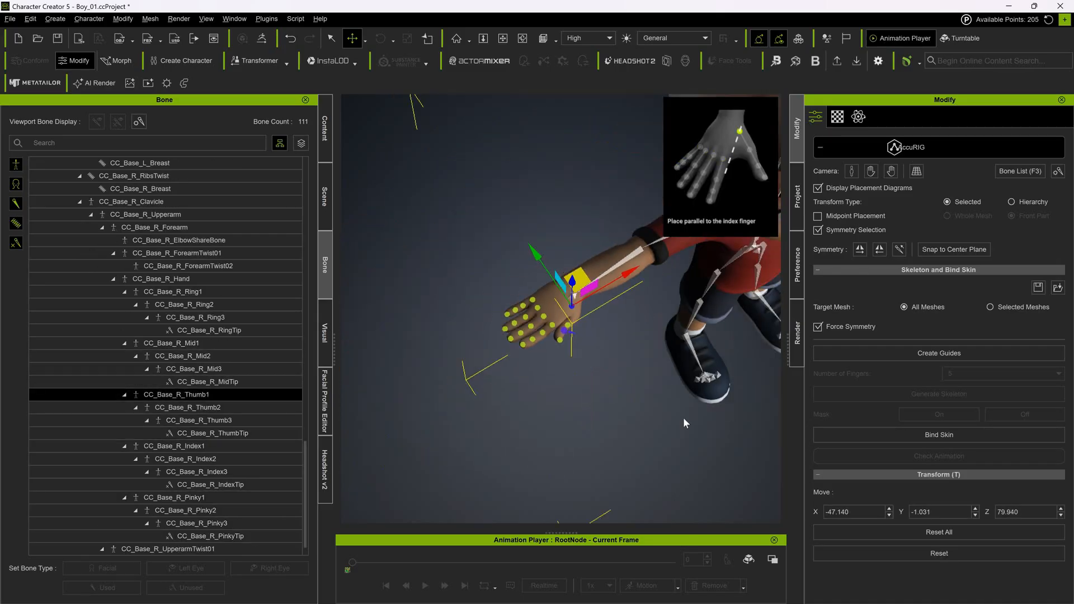
right_drag(683, 417, 680, 280)
click(860, 250)
Refine the right eye bone's position inside the eyeball to about X -7.480, Y -12.920, Z 106.876
mouse_move(473, 319)
middle_down()
mouse_move(471, 224)
mouse_move(474, 322)
middle_up()
right_drag(474, 321, 512, 291)
scroll(512, 280, up, 5)
click(506, 169)
middle_drag(513, 285, 571, 326)
drag(583, 192, 576, 230)
right_drag(576, 230, 755, 246)
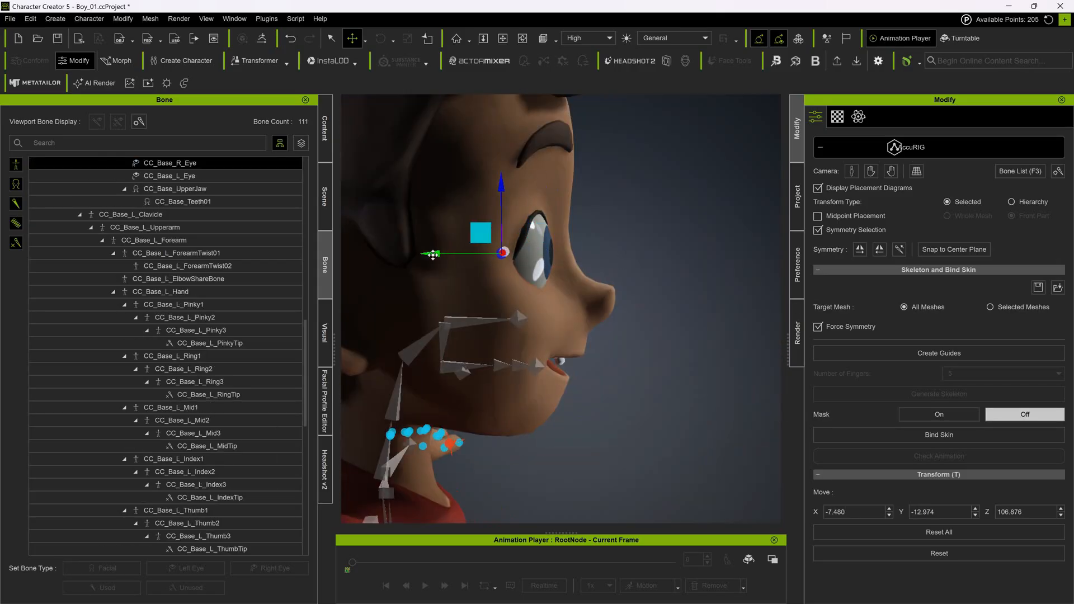
drag(433, 255, 432, 255)
Bind the character's skin to the adjusted skeleton
right_drag(559, 268, 499, 297)
scroll(422, 317, down, 5)
scroll(717, 346, down, 4)
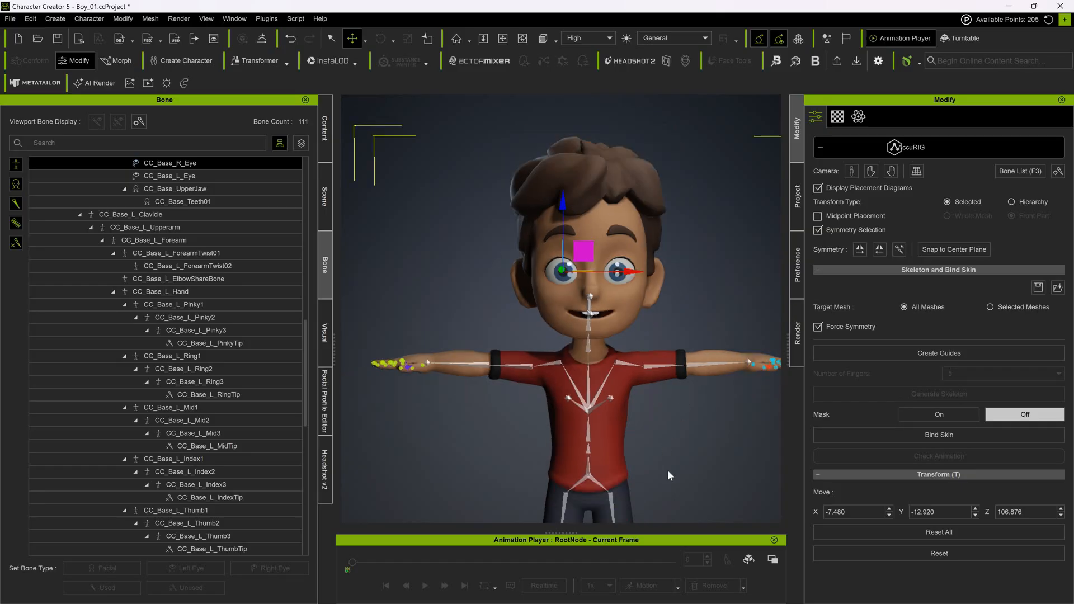
middle_drag(667, 471, 573, 387)
scroll(592, 417, up, 3)
right_drag(573, 387, 573, 255)
middle_drag(573, 255, 520, 520)
click(928, 432)
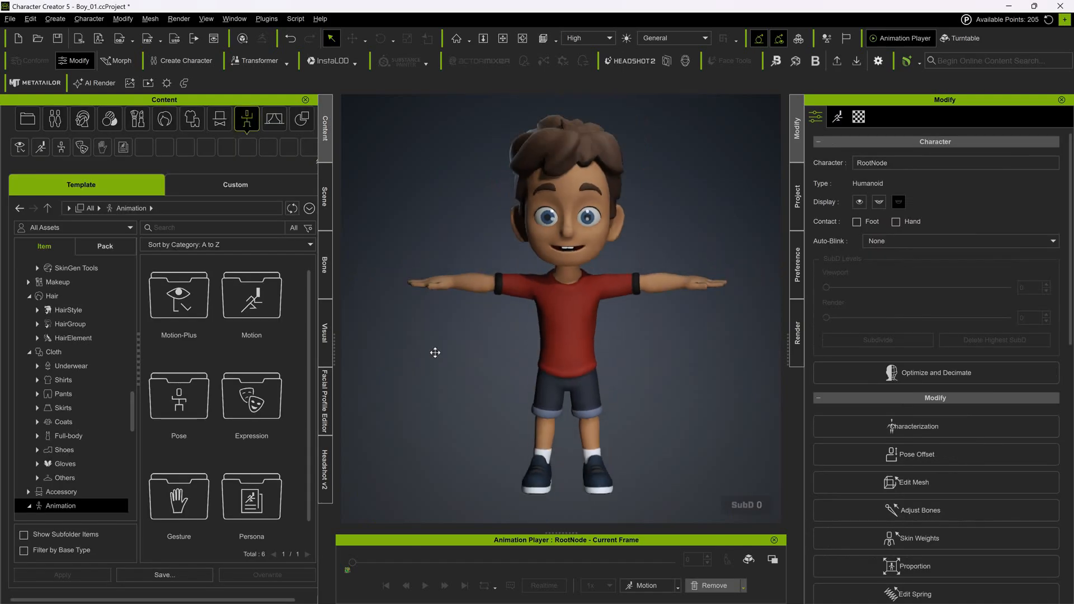
Preview the Walk_M_Toon motion on the rigged character and return the playback to its start
click(677, 586)
click(665, 425)
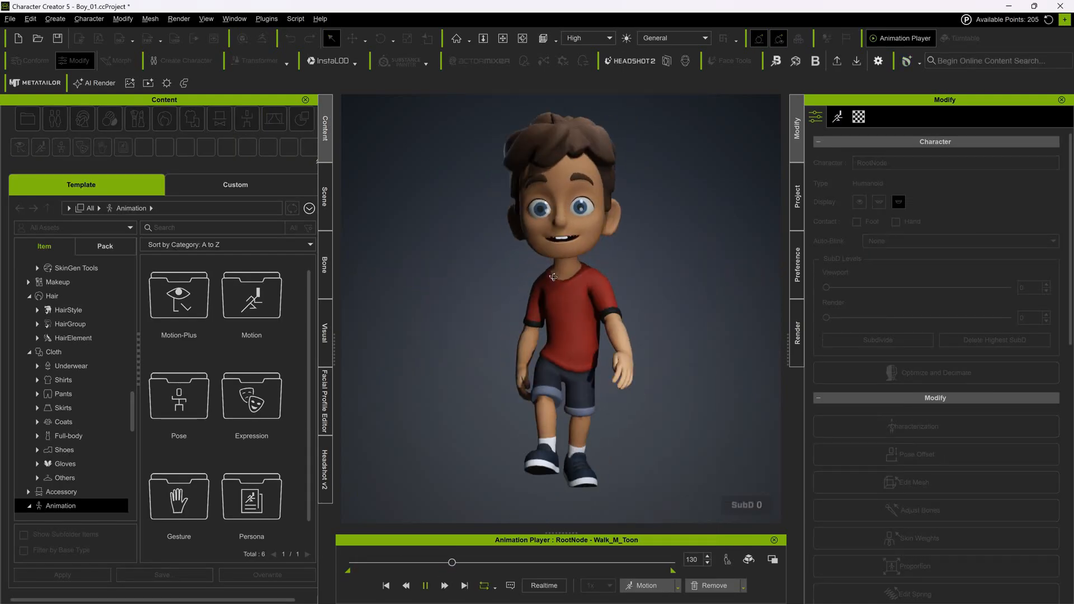
right_drag(553, 277, 565, 313)
click(386, 586)
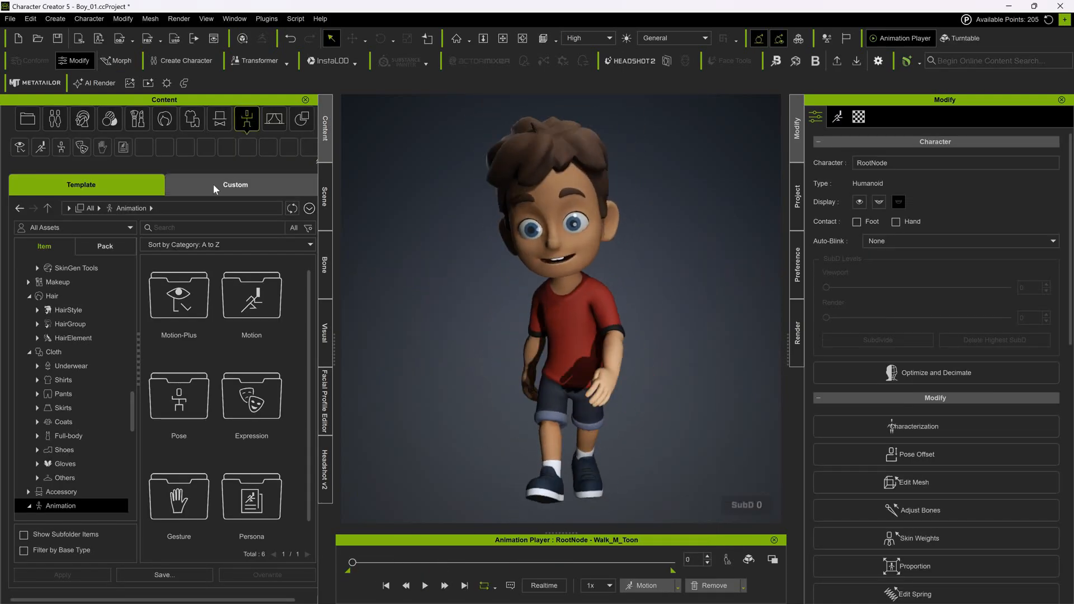
Search the motion library for "kid", preview one of the matching motions on the character and rewind the playback
click(172, 227)
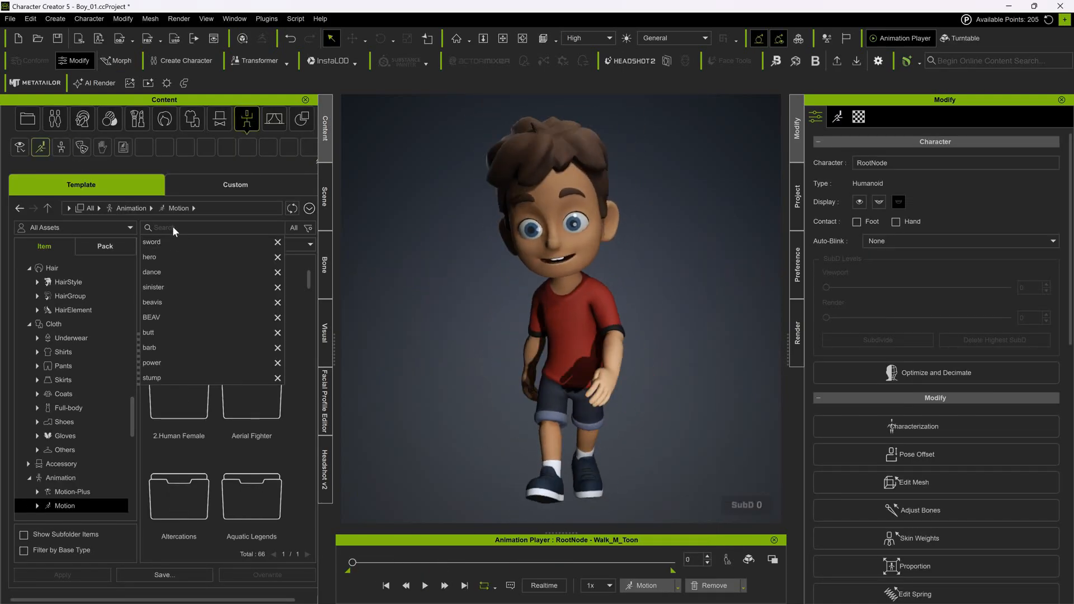
text(kid)
click(169, 241)
scroll(267, 429, down, 9)
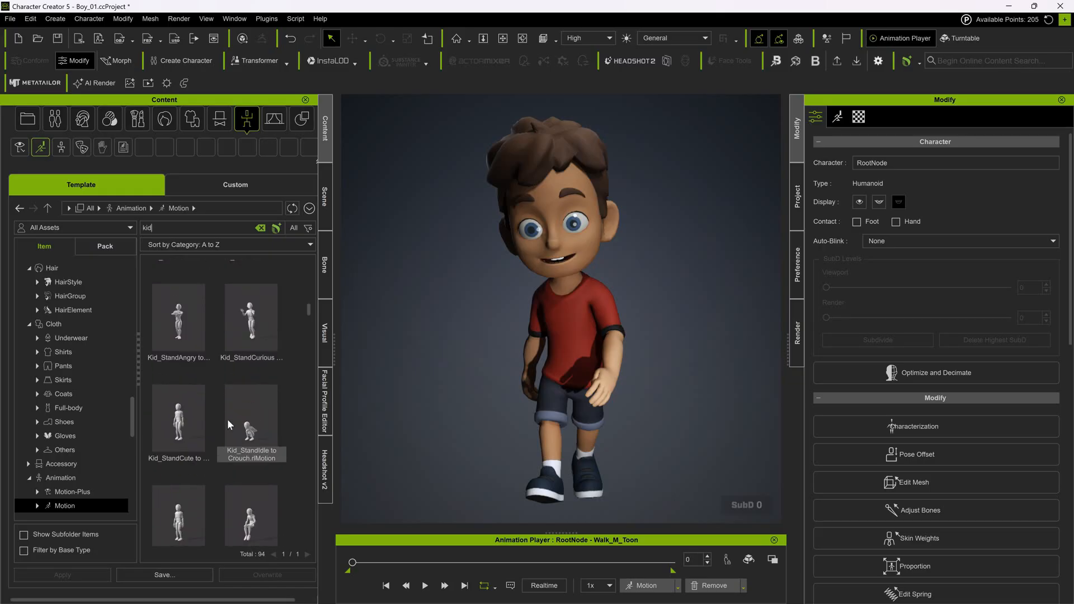
scroll(227, 420, down, 5)
double_click(209, 412)
scroll(210, 412, down, 2)
click(425, 587)
click(387, 586)
Preview the Kid_Jump Forward(1S) motion on the character and return the playback to its start
double_click(262, 482)
scroll(262, 481, down, 4)
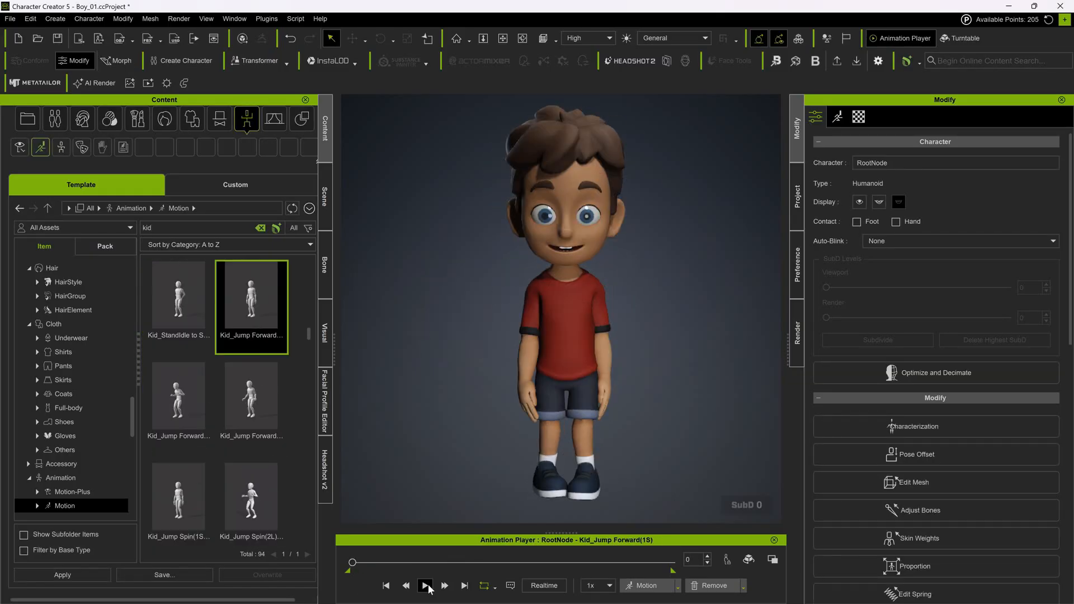
click(429, 589)
click(386, 586)
Preview another kid motion further down the search results and rewind the playback
scroll(251, 456, down, 1)
double_click(251, 456)
click(425, 587)
click(387, 586)
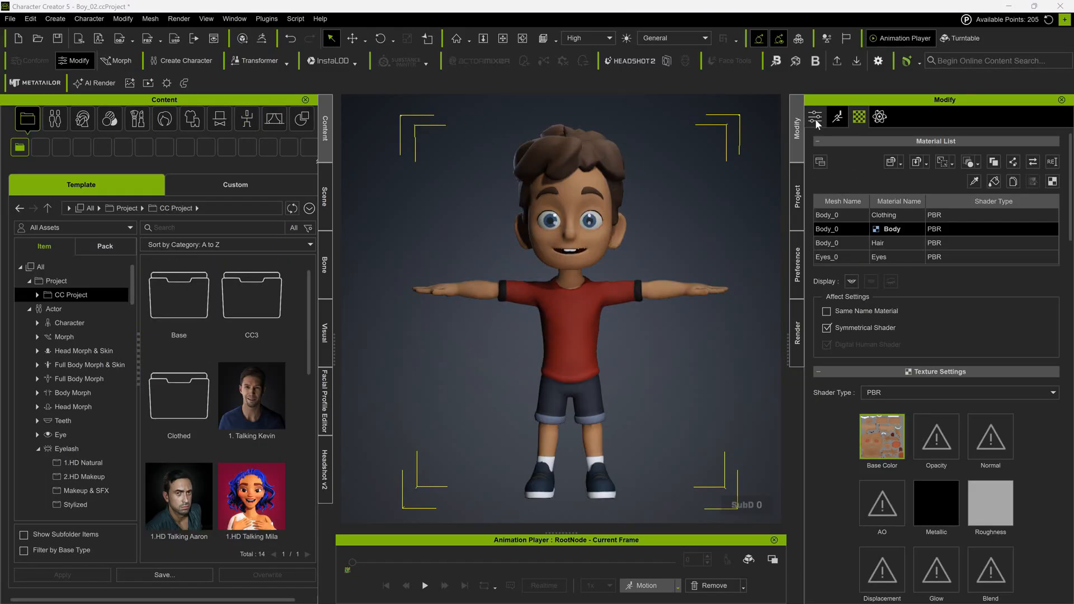
Check the Boy_02 character's Characterization settings and send the character to Blender
click(816, 116)
scroll(940, 291, down, 5)
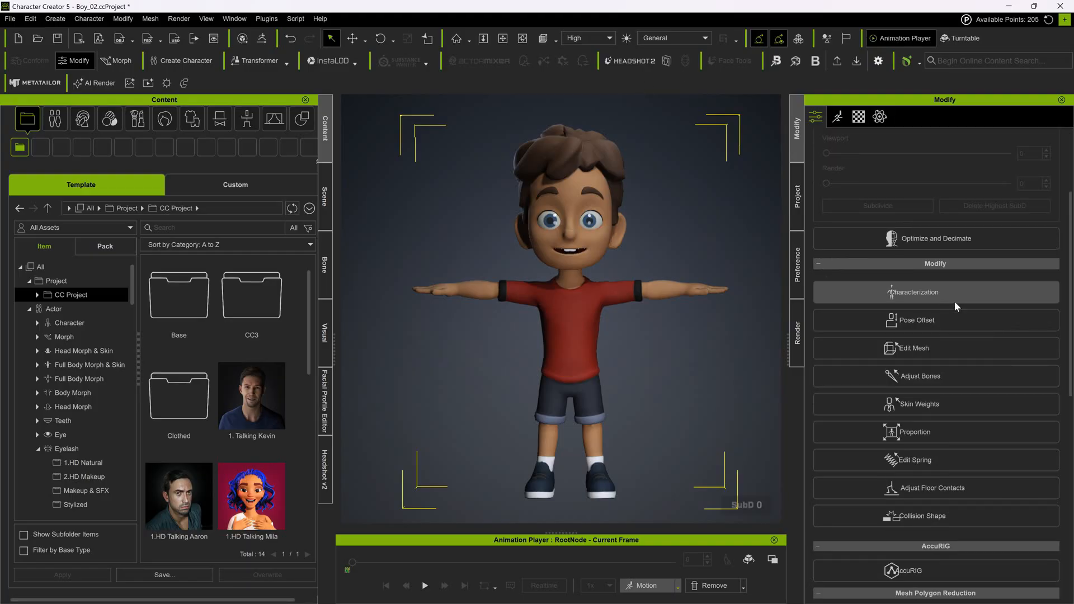
click(957, 286)
click(822, 215)
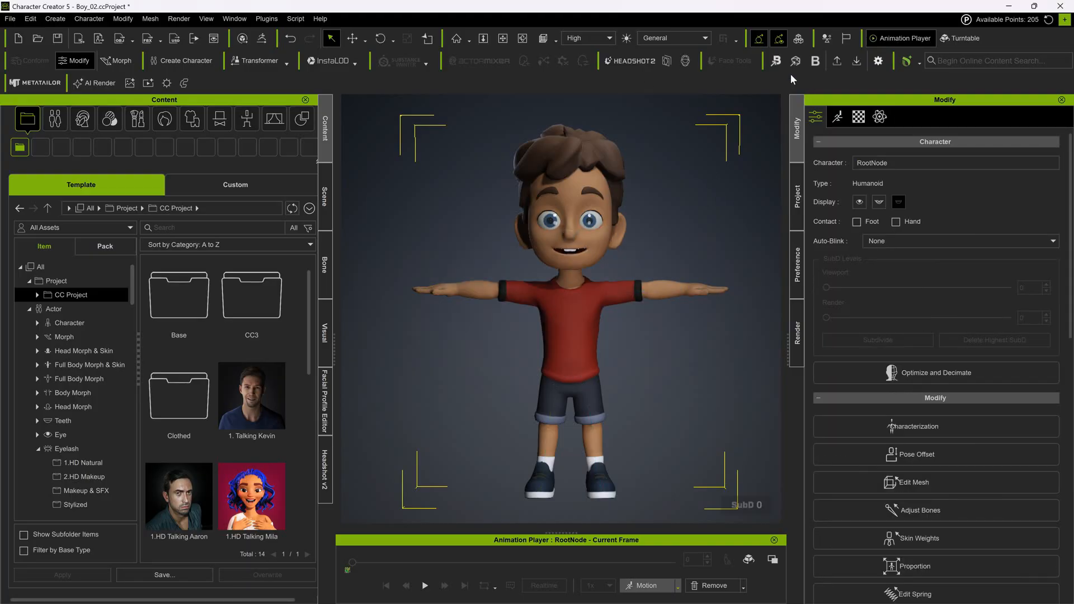
click(777, 62)
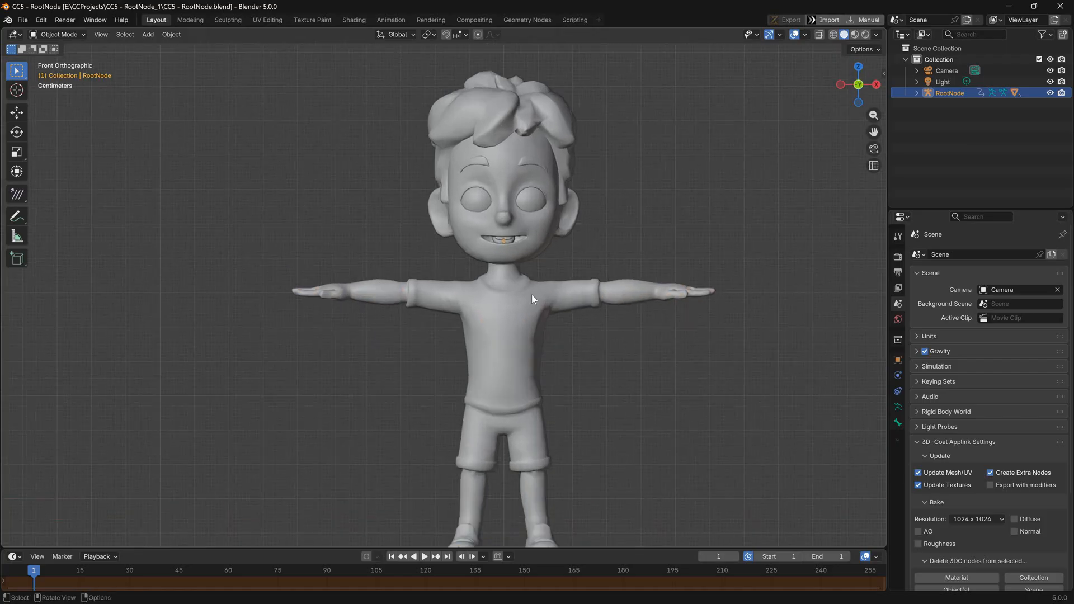
Show the imported boy in material preview shading and view his head from the front
click(854, 34)
scroll(529, 220, down, 3)
scroll(529, 224, up, 4)
middle_drag(562, 281, 551, 257)
scroll(543, 274, up, 2)
middle_drag(541, 294, 564, 310)
key(KP_1)
Expand RootNode's whole bone hierarchy in the outliner and enlarge the outliner area
shift+click(917, 94)
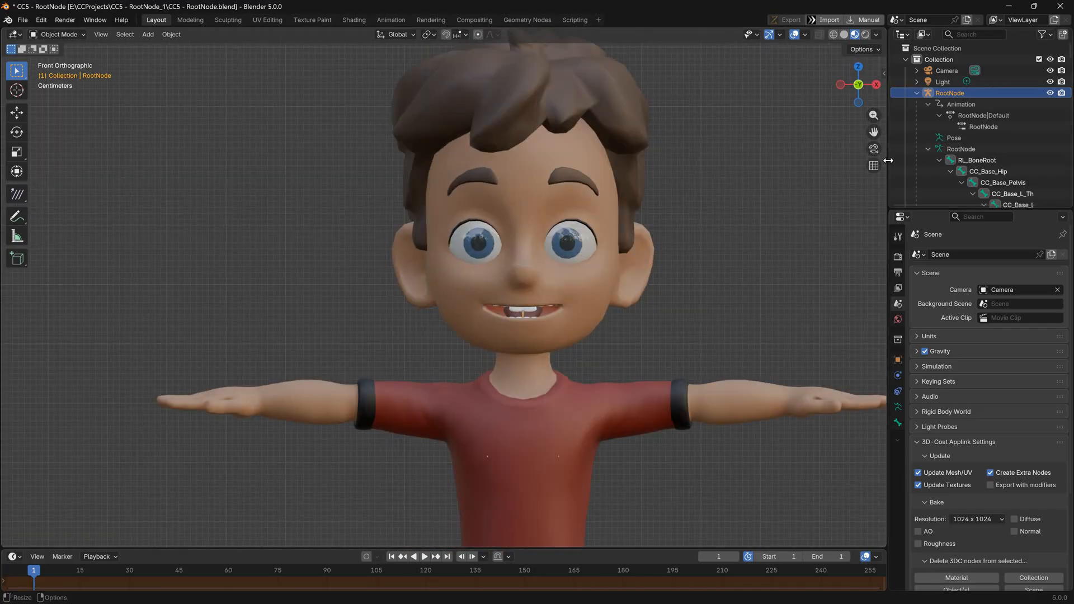
drag(888, 161, 785, 163)
drag(832, 210, 832, 254)
Select the body mesh and filter its vertex groups for "jaw"
click(529, 267)
click(795, 482)
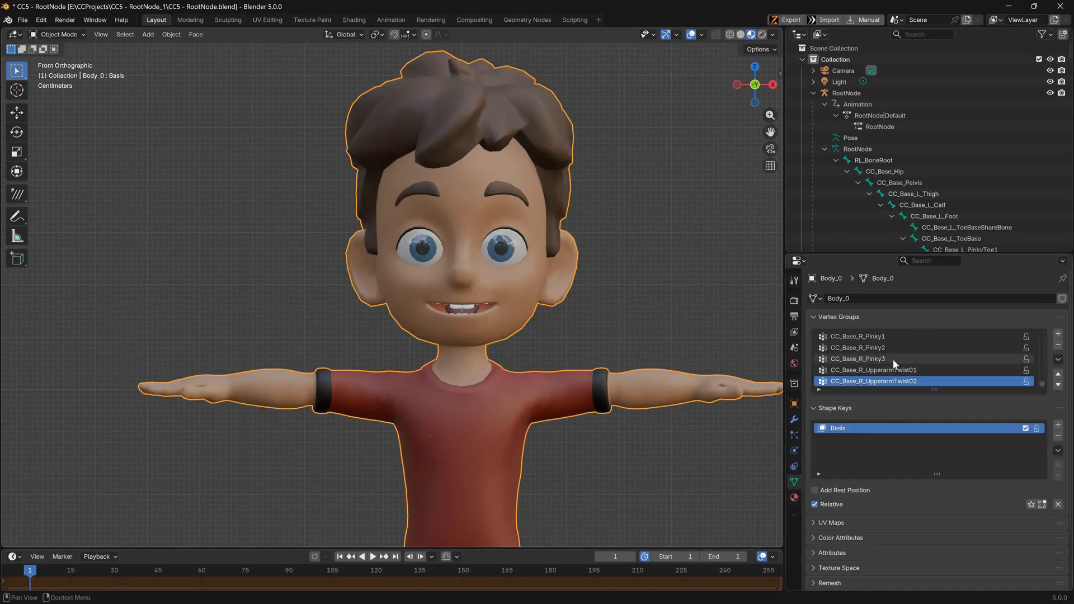
scroll(917, 363, up, 14)
click(819, 390)
click(838, 398)
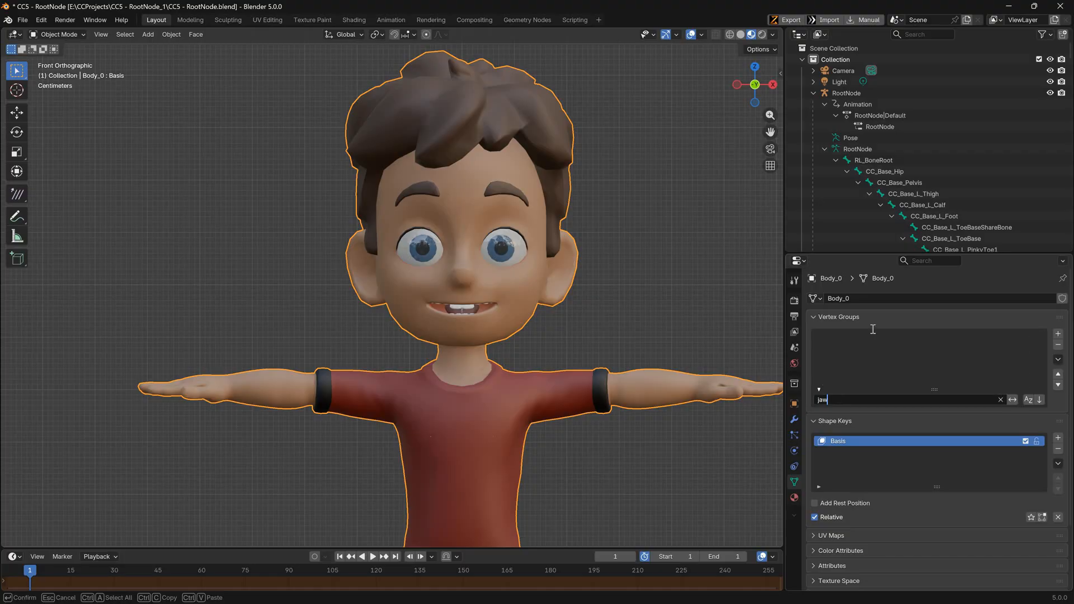
Locate the CC_Base_JawRoot bone in the hierarchy and copy its name
scroll(808, 168, down, 10)
click(809, 160)
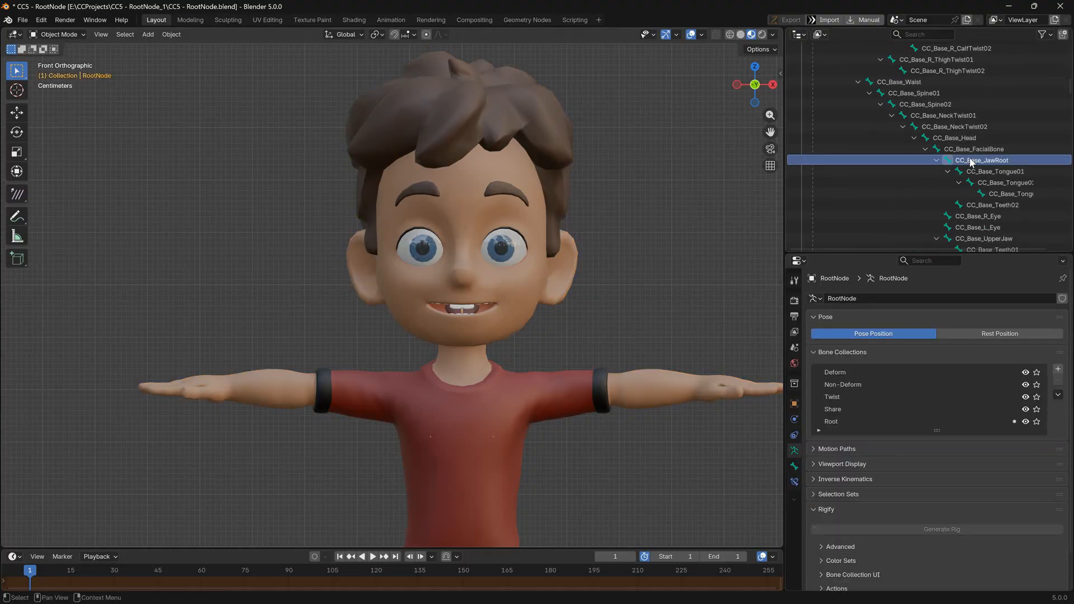
key(KP_3)
shift+middle_drag(475, 302, 554, 313)
scroll(554, 313, up, 2)
double_click(1000, 161)
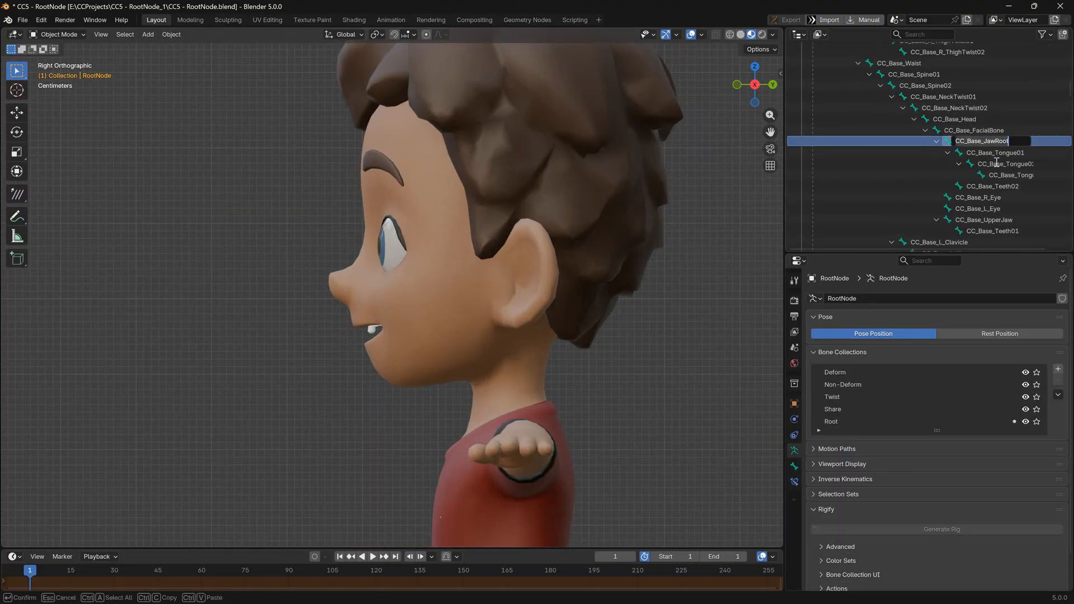
key(Escape)
Add a vertex group named CC_Base_JawRoot to the body mesh
click(493, 333)
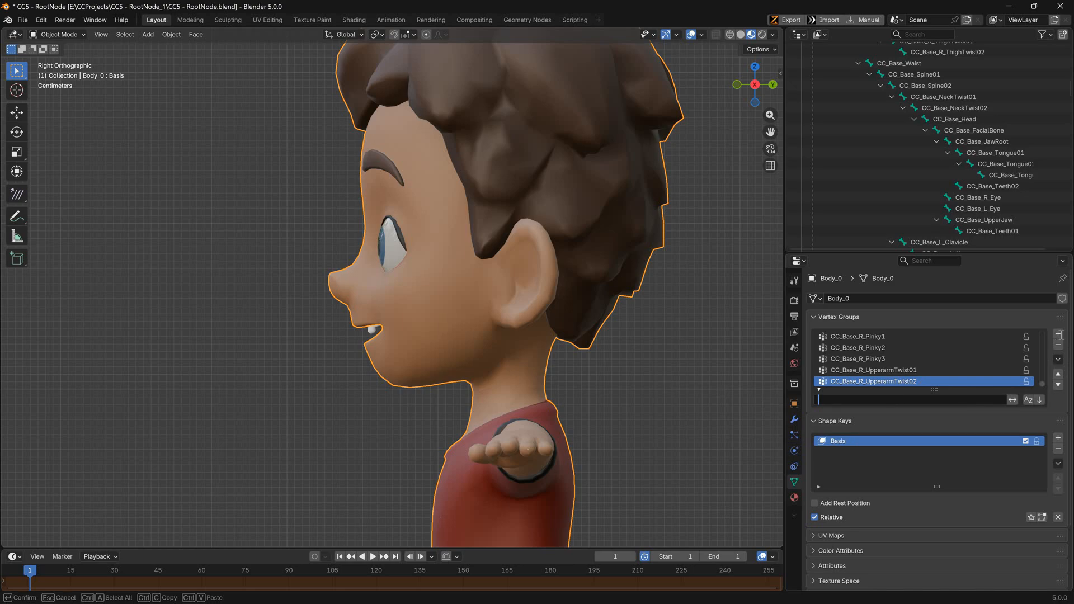
click(1058, 334)
key(Return)
shift+middle_drag(417, 285, 441, 301)
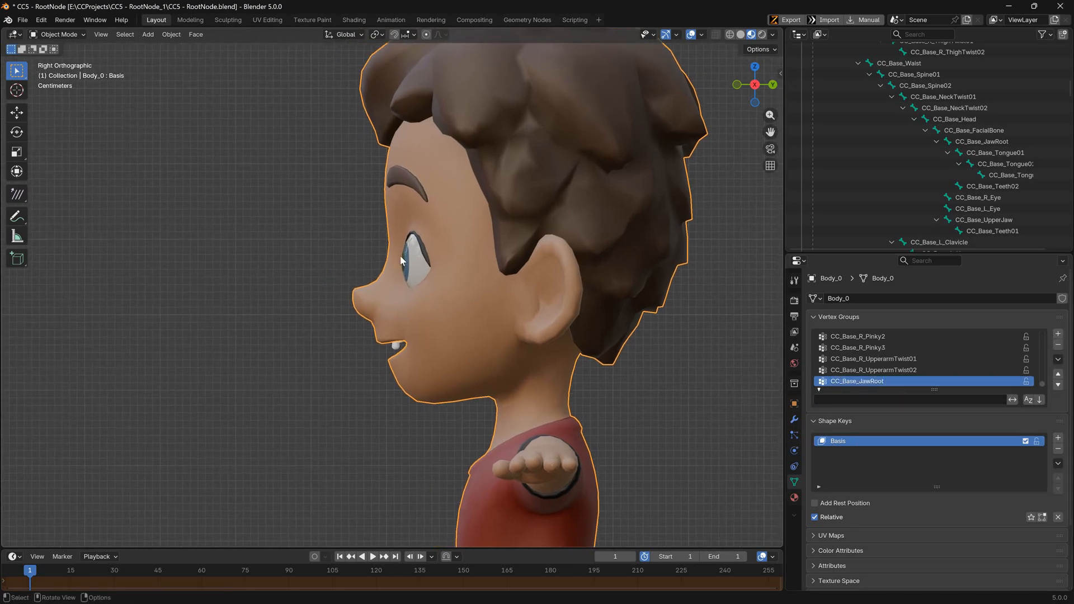
middle_drag(481, 210, 405, 317)
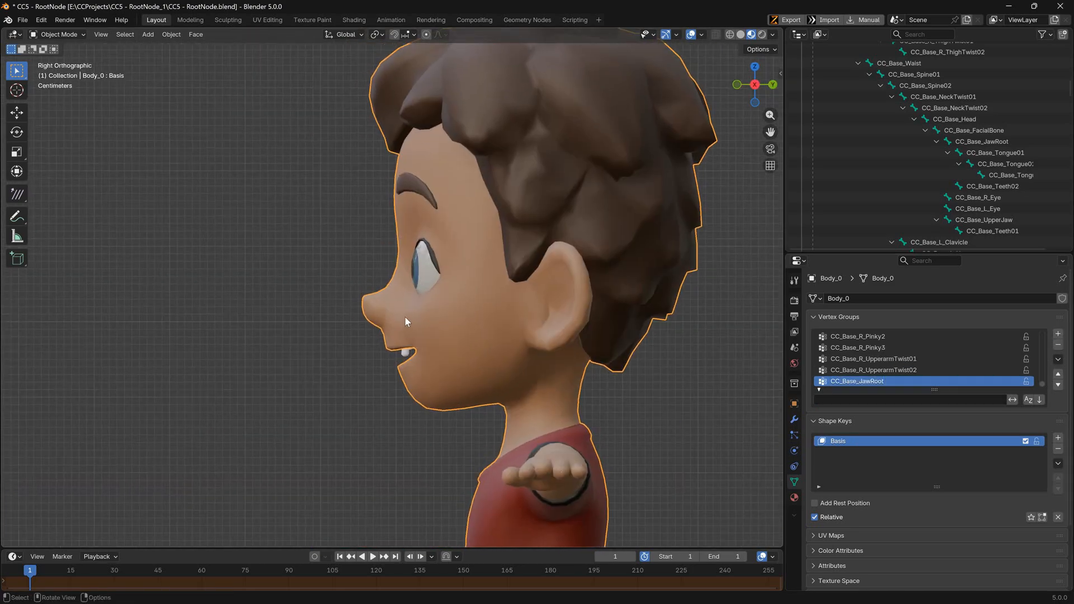
Check the body's vertex groups for "tongue" and add a CC_Base_Tongue02 vertex group to the tongue mesh
click(1002, 153)
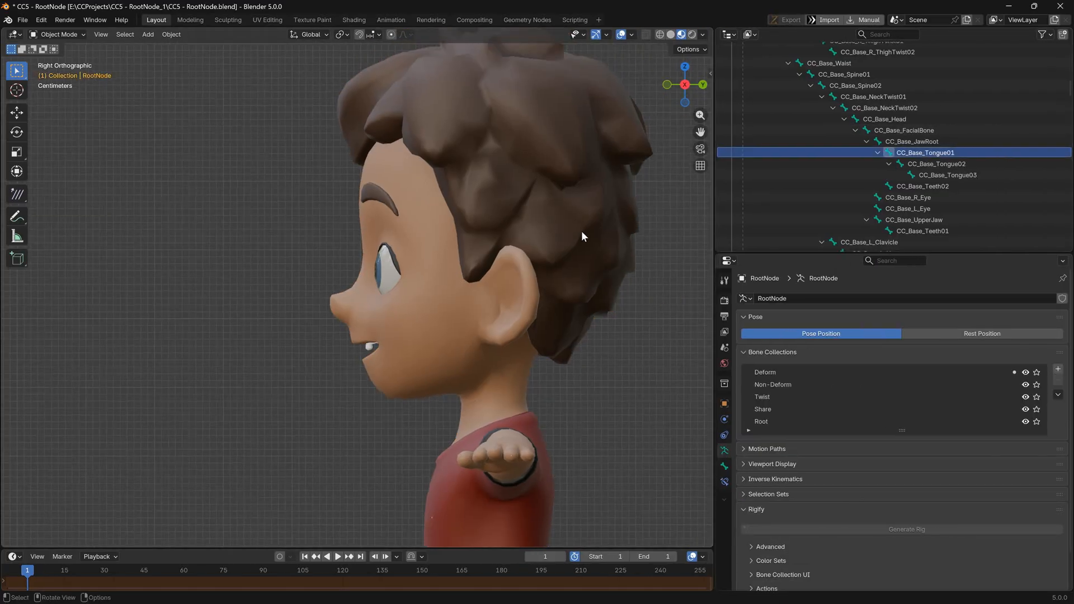
click(367, 275)
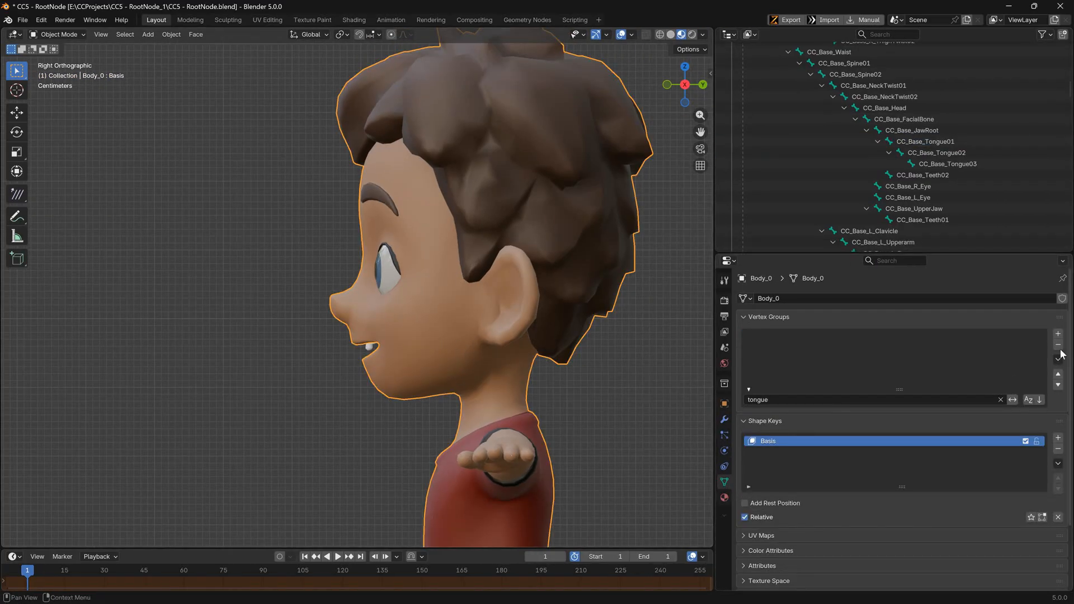
double_click(949, 153)
click(418, 368)
middle_drag(401, 366, 476, 359)
click(466, 349)
click(1058, 334)
double_click(768, 348)
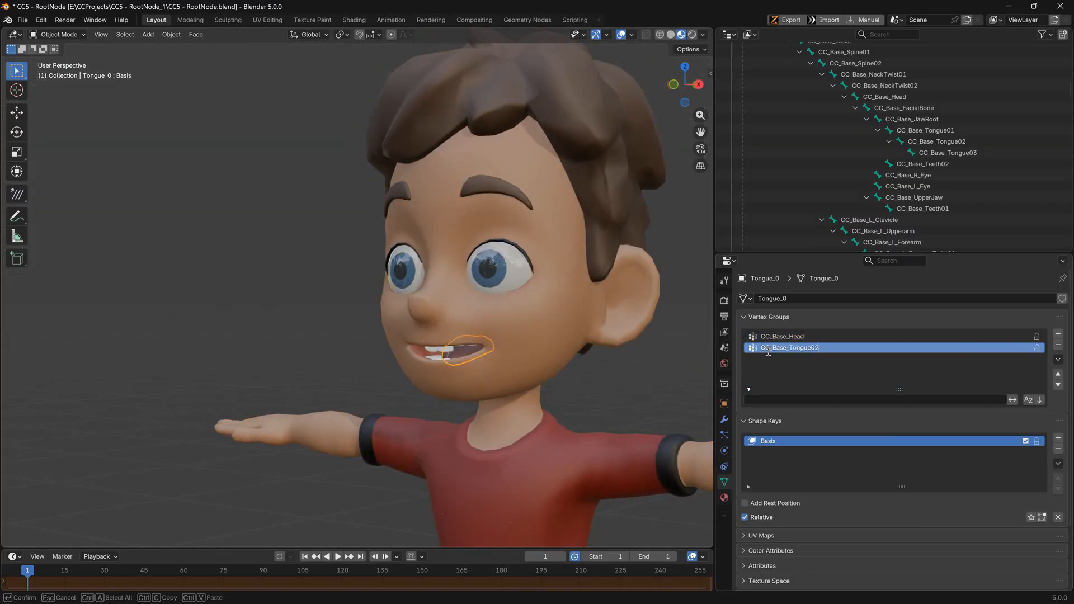
key(Return)
Add a CC_Base_Tongue01 vertex group to the tongue mesh and place it above CC_Base_Tongue02
click(1058, 335)
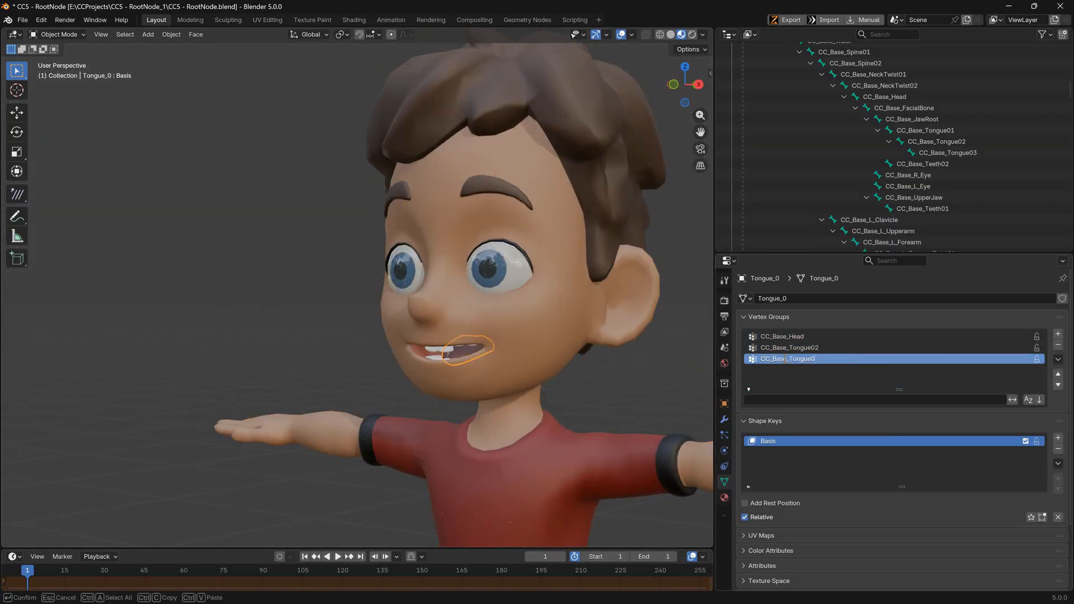
text(1)
key(Return)
click(801, 338)
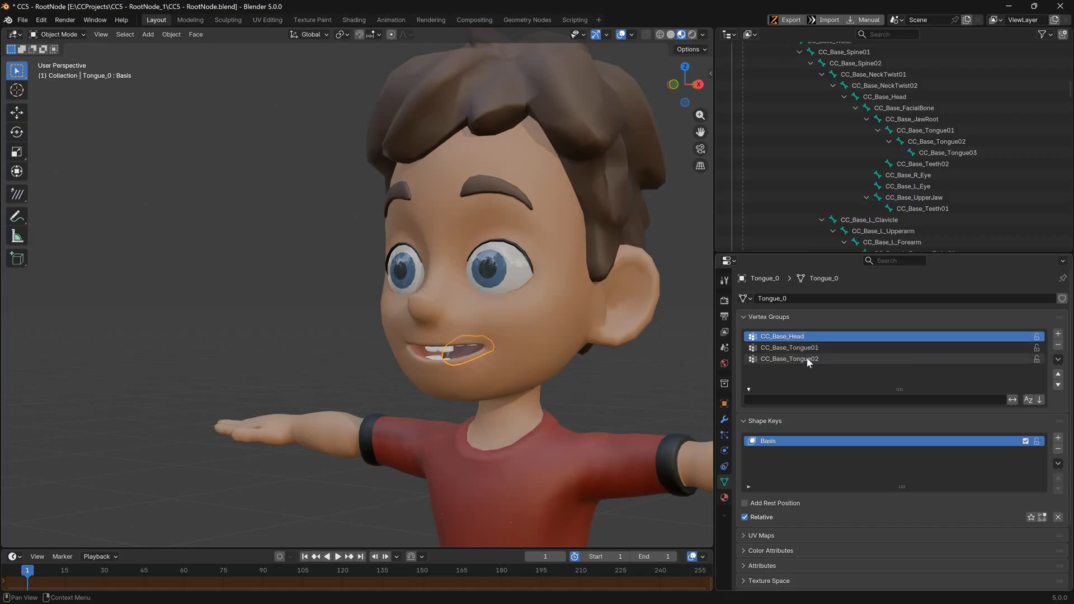
Add a CC_Base_Tongue03 vertex group to the tongue mesh and delete its CC_Base_Head group
click(809, 361)
click(1059, 334)
double_click(826, 371)
key(Return)
click(784, 336)
click(1058, 345)
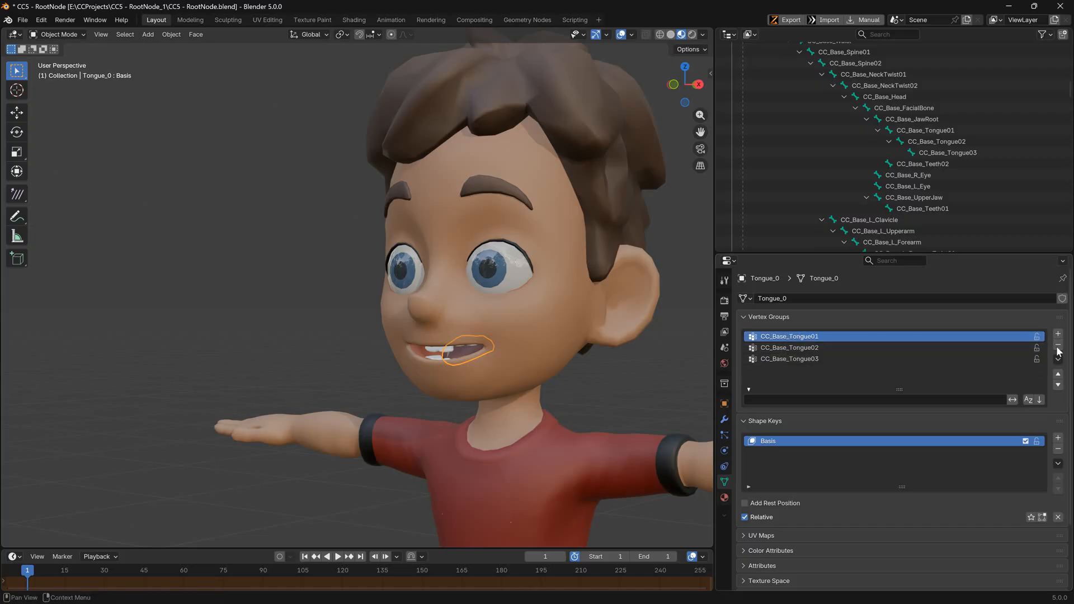
Examine the tongue geometry in Edit Mode and the CC_Base_JawRoot vertex group of the body mesh
key(Tab)
key(KP_3)
scroll(283, 324, down, 4)
scroll(409, 313, up, 5)
middle_drag(283, 324, 297, 304)
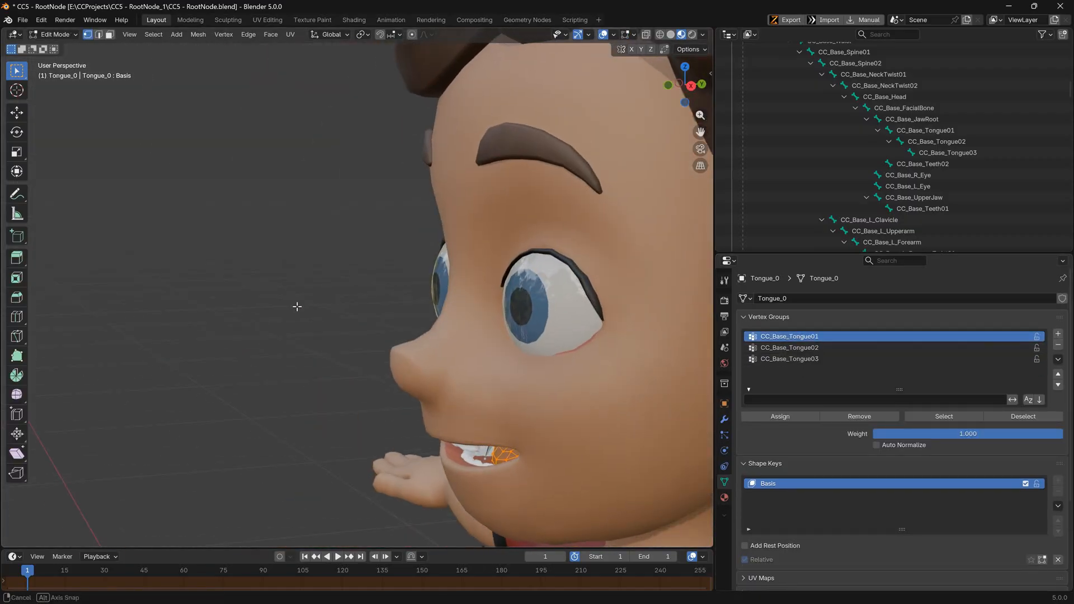
key(Tab)
key(KP_1)
click(424, 343)
click(804, 382)
click(1059, 345)
middle_drag(543, 339, 485, 341)
scroll(485, 342, up, 2)
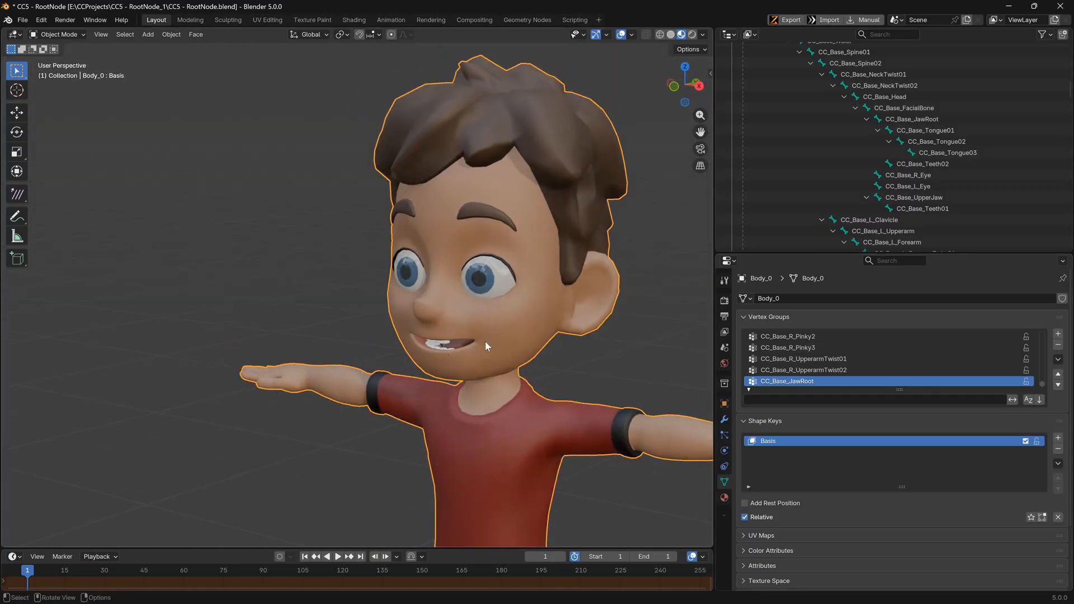
Select the teeth mesh and copy the name of the CC_Base_Teeth02 bone from the hierarchy
click(445, 349)
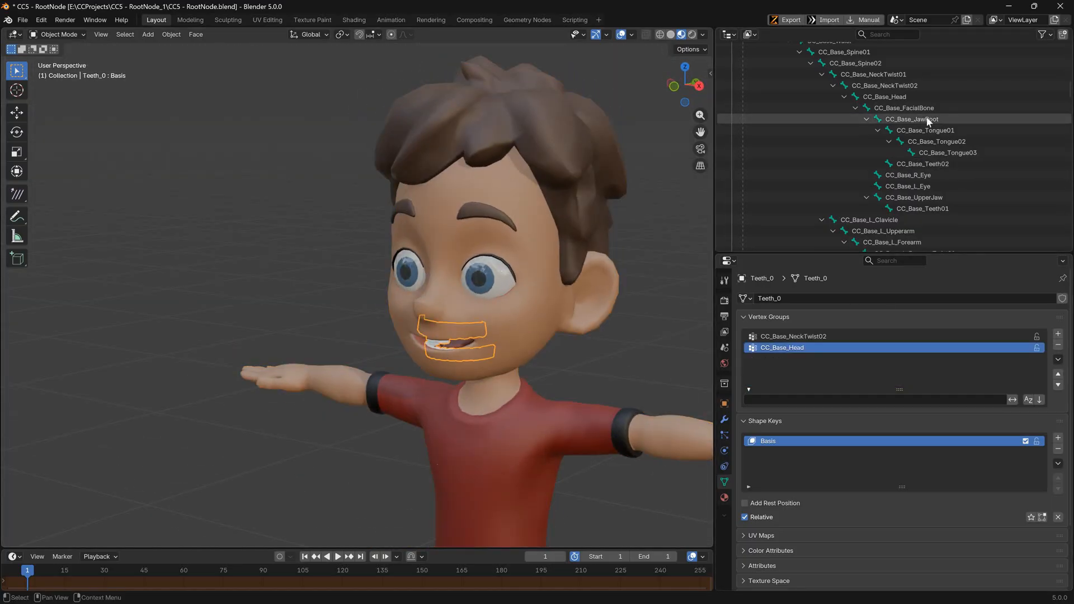
double_click(928, 163)
key(Return)
middle_drag(459, 336, 525, 338)
scroll(492, 349, up, 2)
Select all linked vertices of the lower teeth in Edit Mode and isolate the teeth mesh in the right side view
click(464, 366)
key(Tab)
middle_drag(464, 366, 420, 355)
key(l)
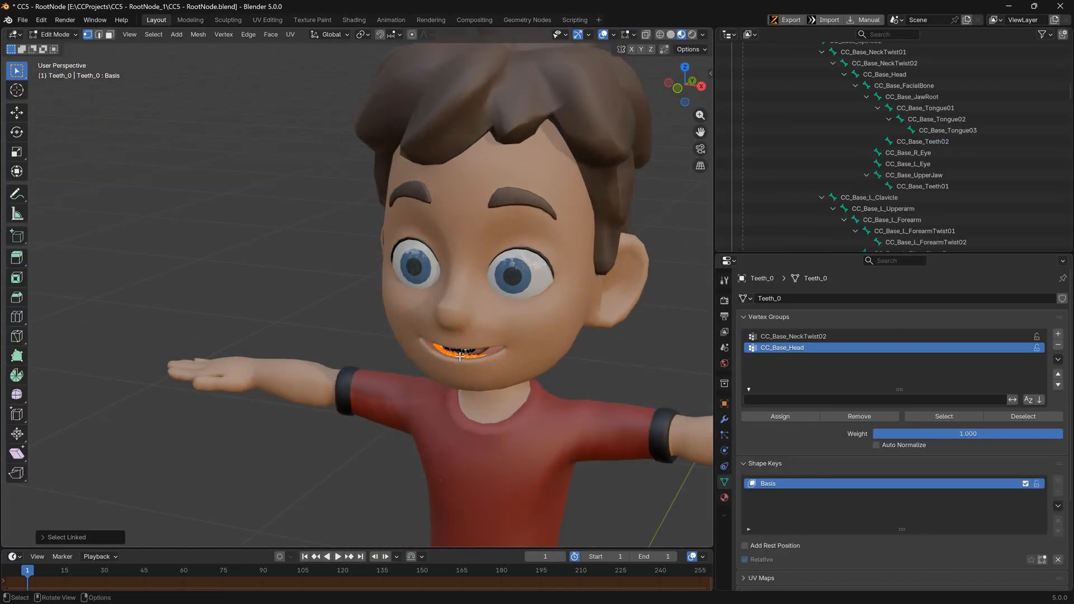
scroll(485, 346, up, 5)
key(KP_Divide)
key(KP_3)
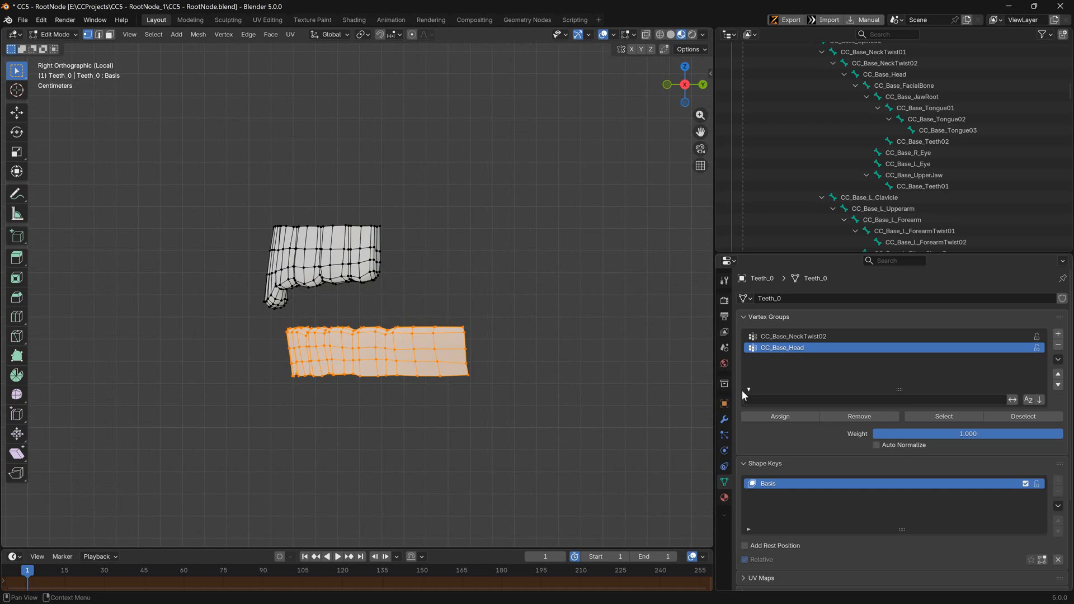
Add vertex groups named CC_Base_Teeth02 and CC_Base_Teeth01 to the teeth mesh
click(1058, 335)
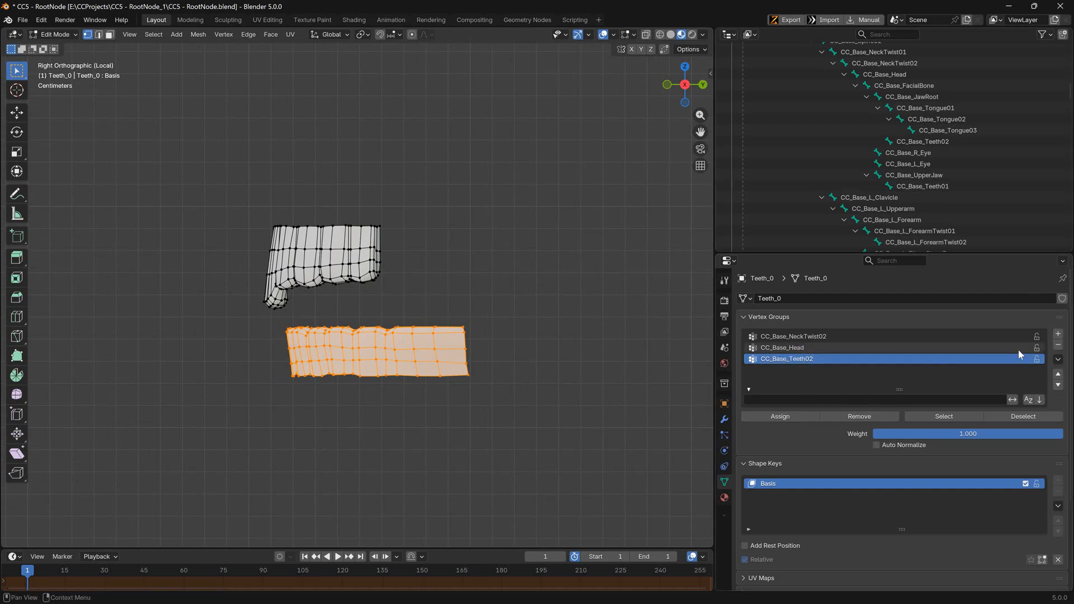
click(1057, 335)
double_click(797, 370)
text(CC_Base_Teeth01)
key(Return)
Select the upper teeth and delete the CC_Base_NeckTwist02 and CC_Base_Head vertex groups from the teeth mesh
key(ctrl+i)
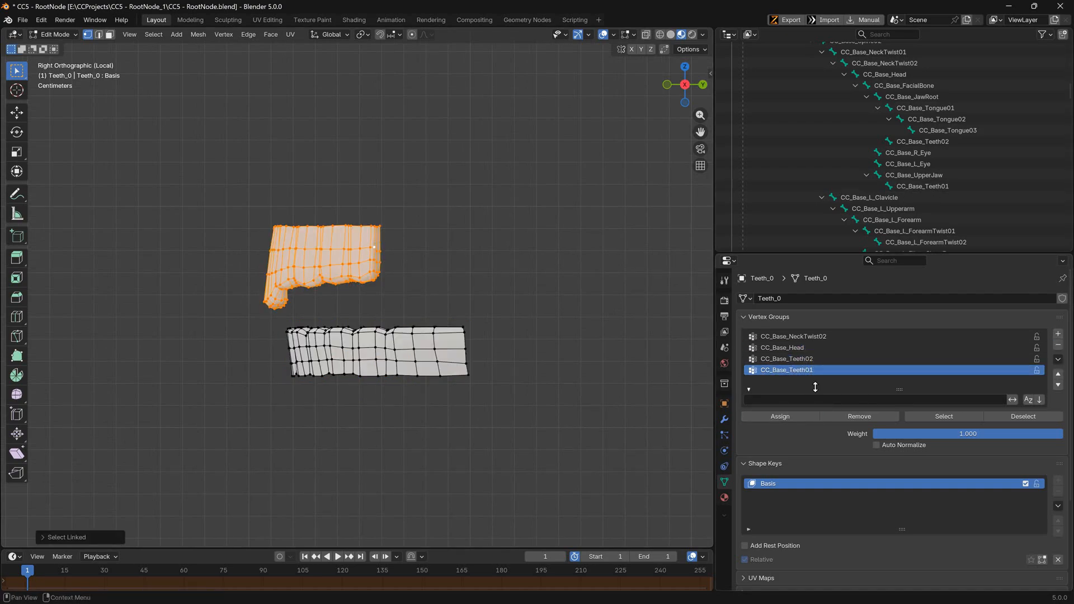
click(794, 348)
key(Tab)
click(1061, 347)
click(1061, 346)
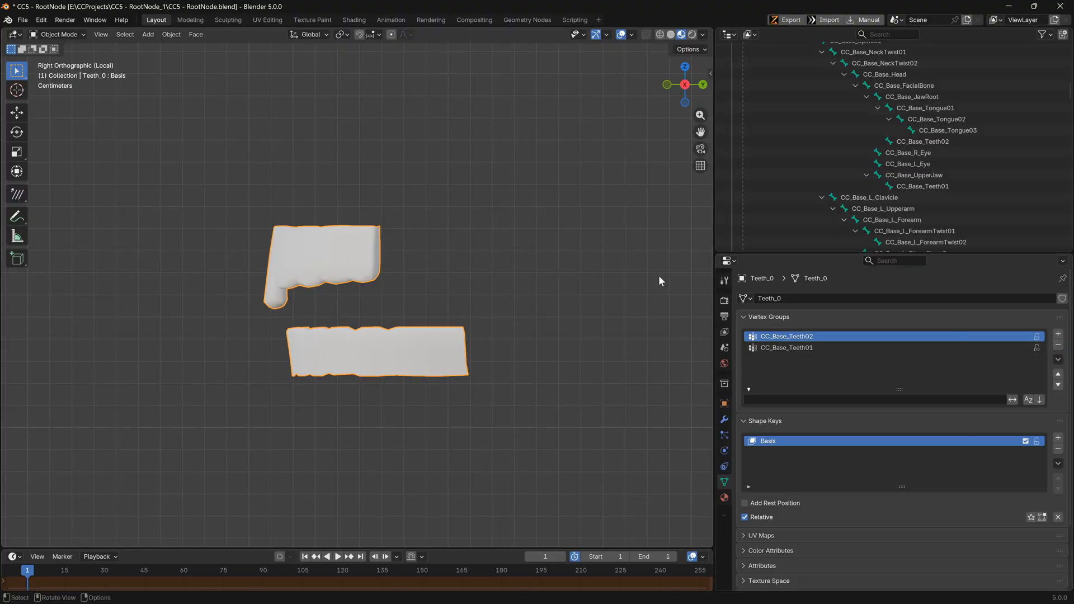
Compare the upper and lower teeth on the full character with the CC_Base_Teeth01 and CC_Base_Teeth02 bones in the hierarchy
click(514, 259)
key(slash)
scroll(442, 361, up, 3)
key(Tab)
key(l)
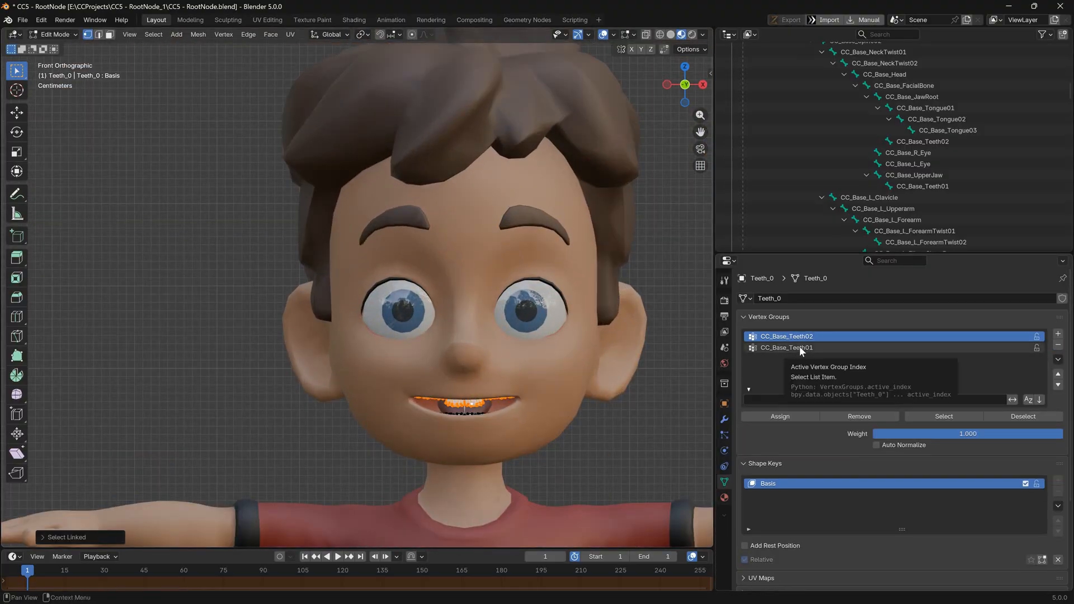
click(866, 97)
click(866, 96)
click(877, 107)
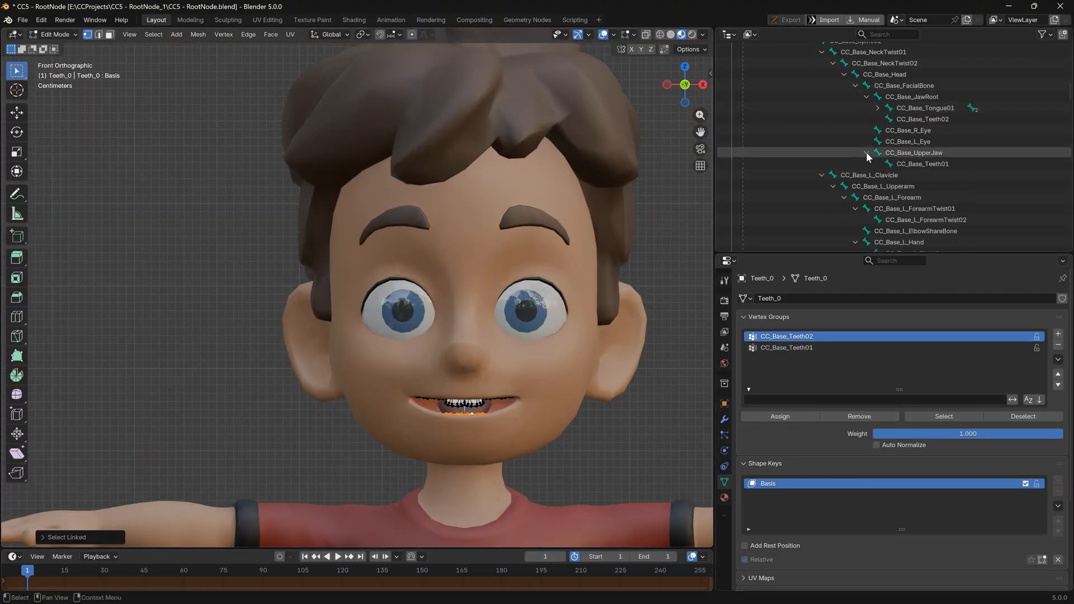
click(911, 120)
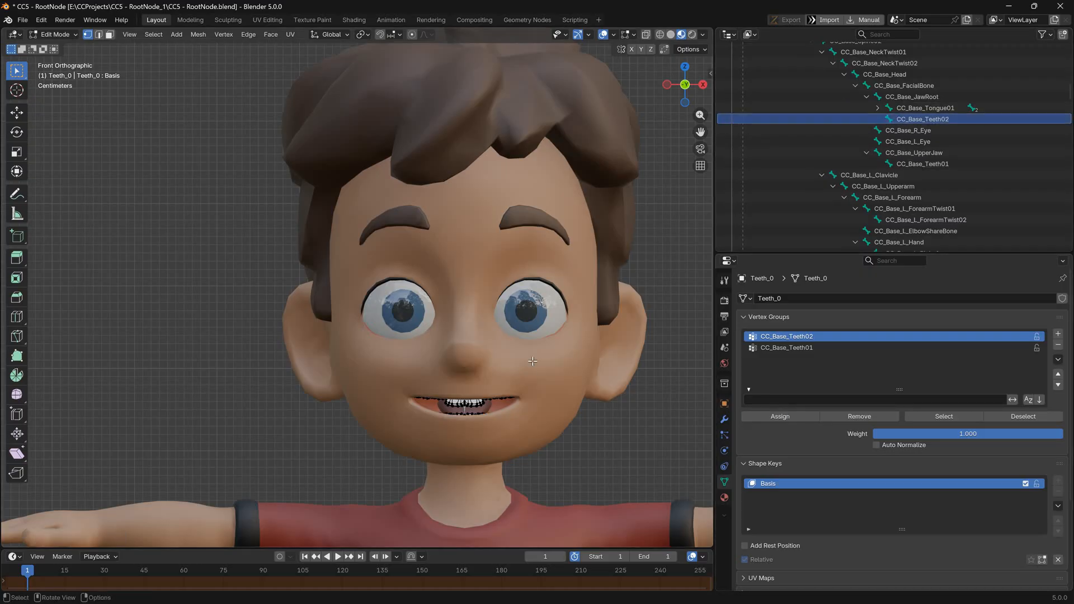
Isolate the tongue mesh and select the vertices at its back end in Edit Mode, growing the selection three times
scroll(533, 361, down, 5)
mouse_move(533, 361)
middle_down()
mouse_move(442, 310)
mouse_move(533, 360)
middle_up()
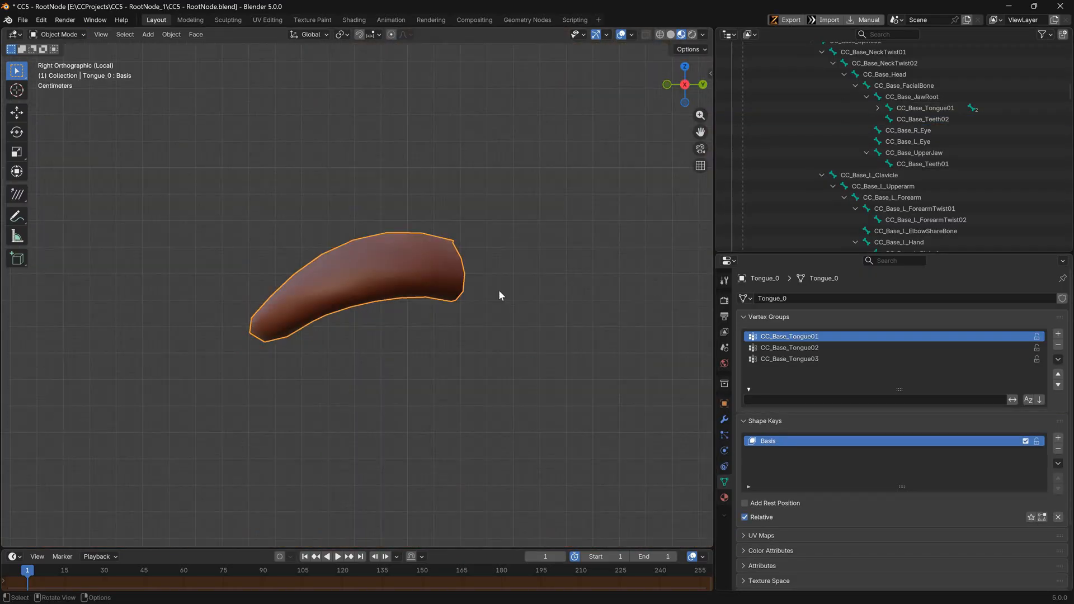
middle_drag(499, 290, 498, 315)
key(Tab)
click(470, 318)
key(ctrl+KP_Add)
key(ctrl+KP_Add)
key(ctrl+KP_Add)
Assign the tongue's three middle edge loops to the CC_Base_Tongue02 vertex group with a weight of 1.000
alt+click(407, 303)
alt+shift+click(372, 316)
alt+shift+click(340, 329)
click(791, 348)
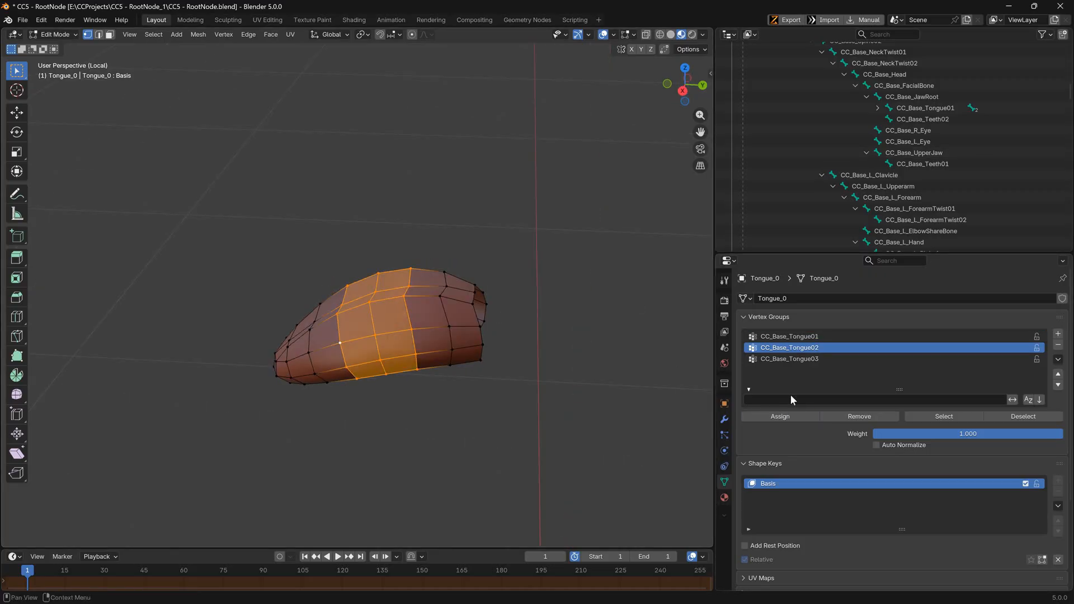
middle_drag(610, 358, 619, 367)
click(800, 418)
Assign the tongue's front edge loops and tip to the CC_Base_Tongue03 vertex group with a weight of 1.000, and return to Object Mode
click(798, 359)
alt+click(349, 360)
alt+shift+click(312, 353)
alt+shift+click(290, 358)
middle_drag(290, 361, 303, 385)
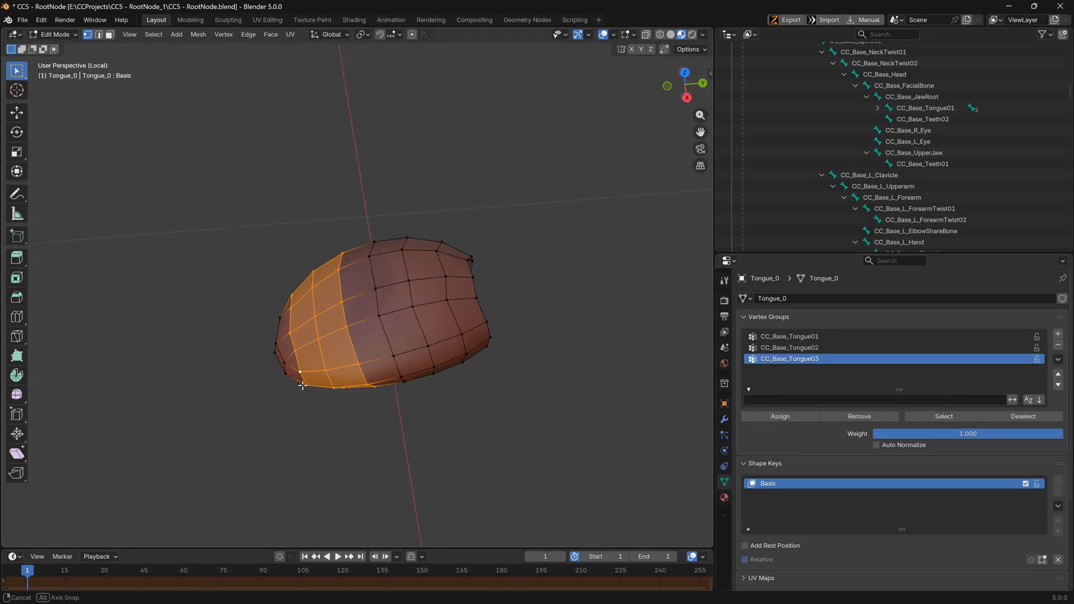
ctrl+right_drag(274, 245, 247, 405)
click(793, 414)
click(496, 212)
key(slash)
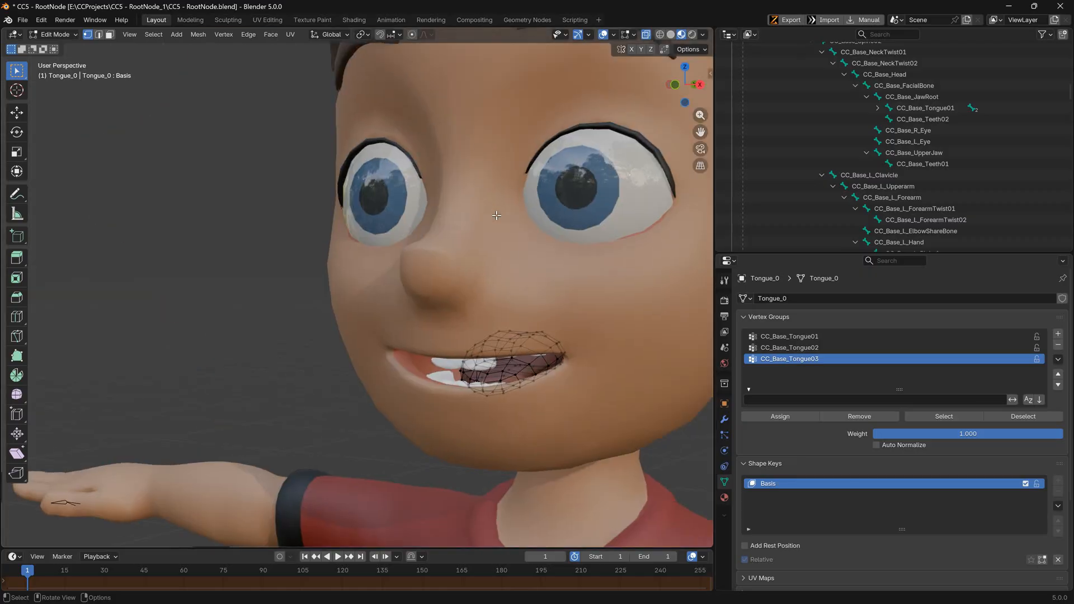
key(Tab)
Temporarily hide the body mesh to inspect the teeth, tongue and facial bones from the front, and unhide it again
key(KP_3)
scroll(392, 244, up, 3)
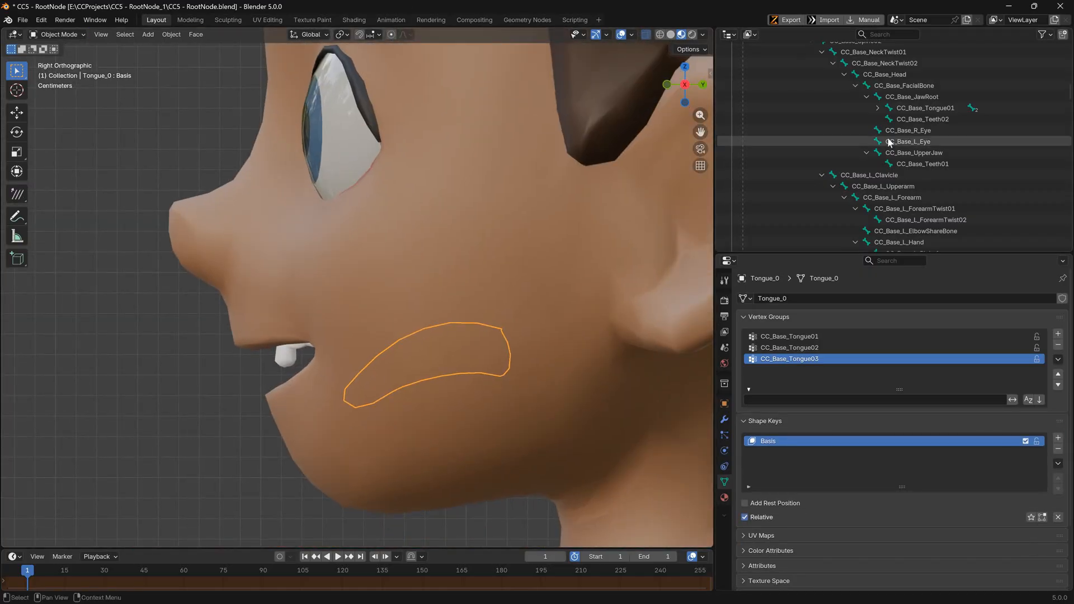
click(347, 297)
key(h)
key(KP_1)
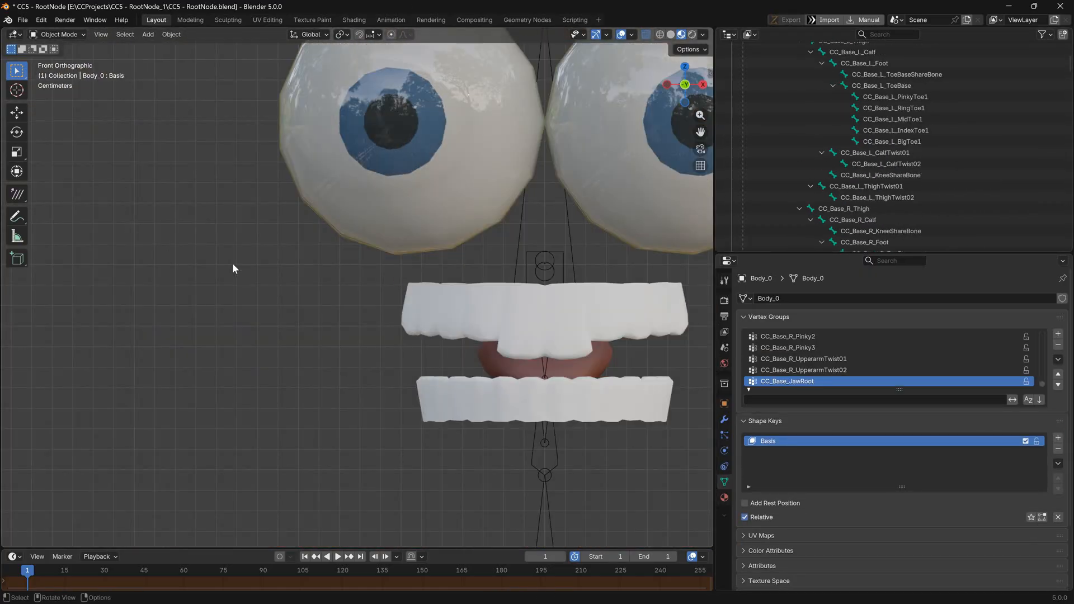
middle_drag(233, 264, 227, 268)
key(alt+h)
scroll(228, 268, down, 8)
key(KP_1)
key(KP_3)
scroll(355, 331, up, 4)
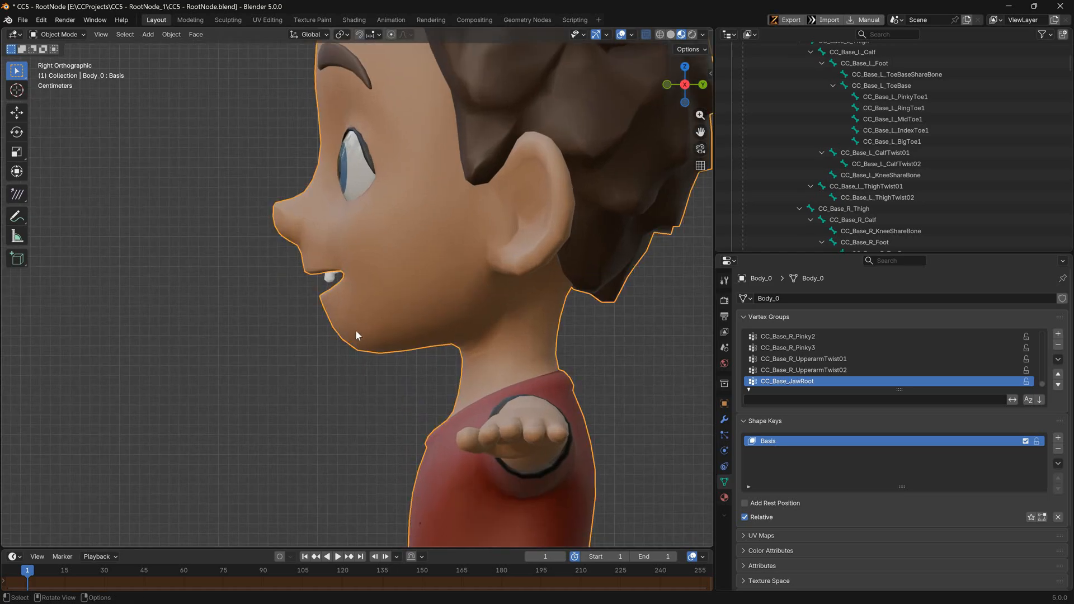
In Edit Mode, select a vertex on the body's chin and grow the selection over the lower face
key(Tab)
middle_drag(356, 331, 473, 308)
click(426, 347)
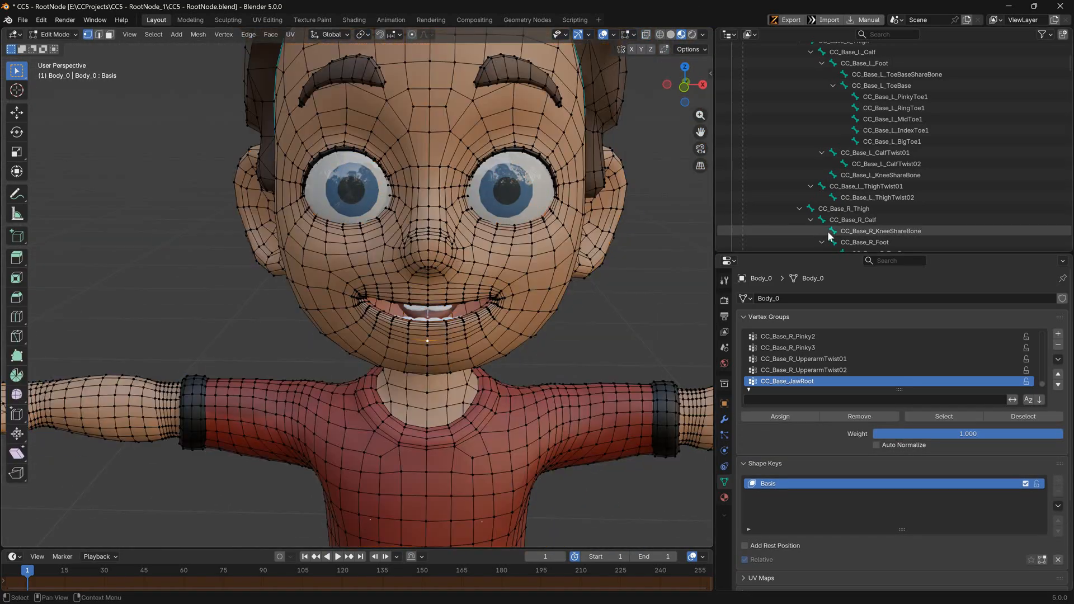
key(ctrl+KP_Add)
key(ctrl+KP_Add)
key(ctrl+KP_Add)
key(ctrl+KP_Add)
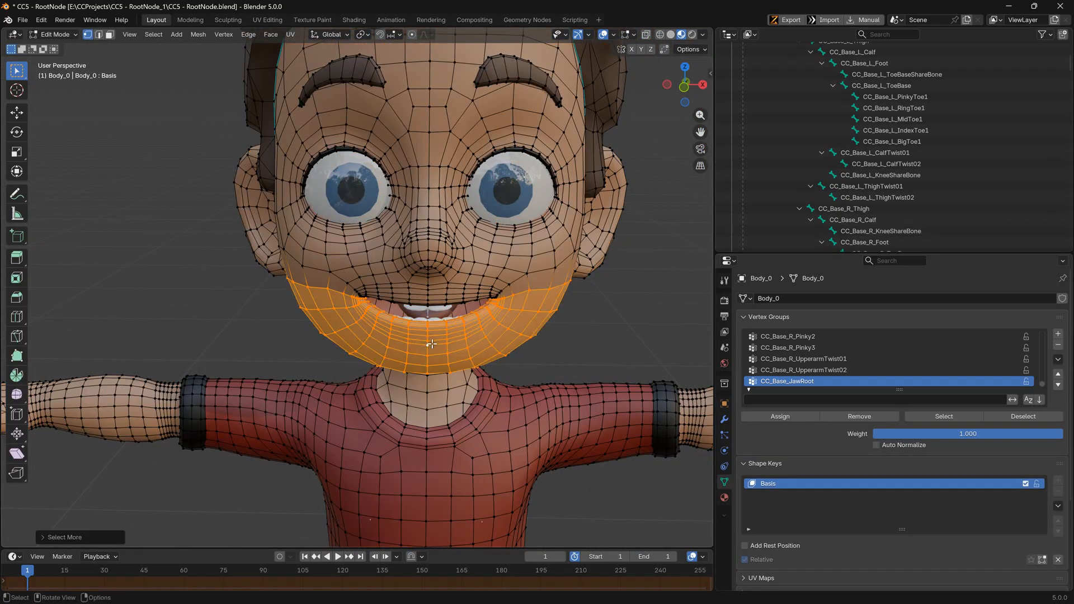
Extend the jaw selection along the jawline near the ears and assign it to the CC_Base_JawRoot vertex group with a weight of 1.000
middle_drag(481, 313, 442, 238)
shift+click(563, 238)
middle_drag(560, 239, 405, 240)
ctrl+click(251, 240)
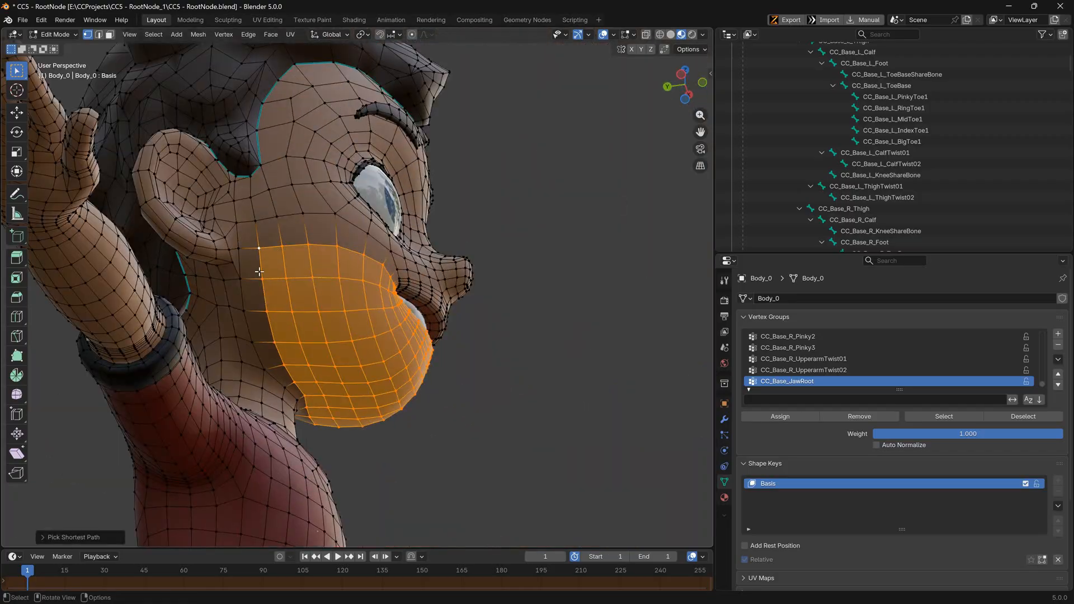
alt+middle_drag(269, 239, 407, 230)
click(783, 415)
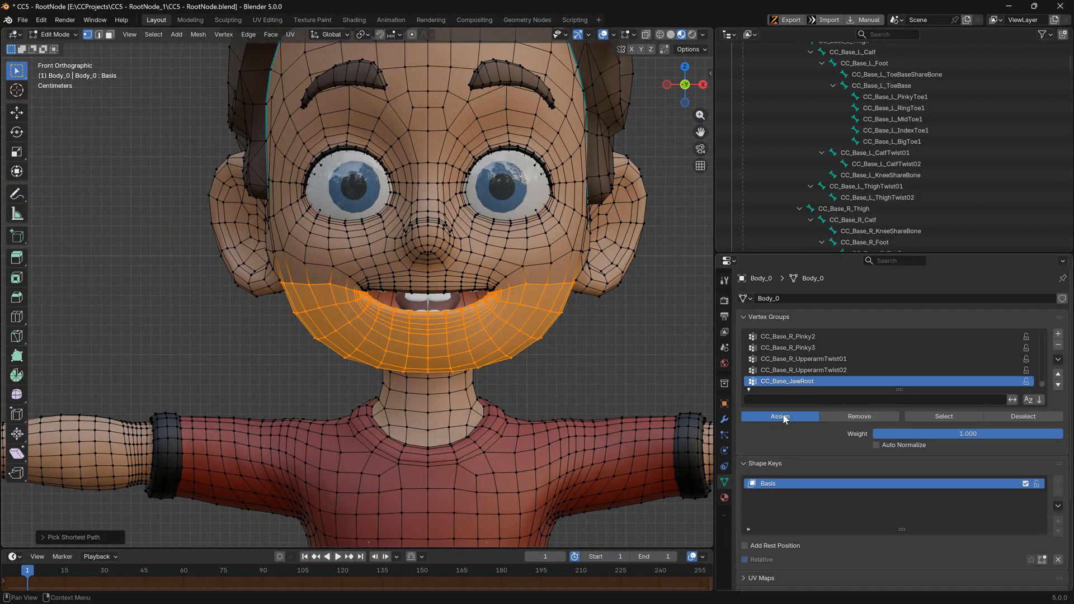
Grow the jaw selection three more times and switch the body mesh to Weight Paint mode
key(KP_3)
key(ctrl+KP_Add)
key(ctrl+KP_Add)
key(ctrl+KP_Add)
click(54, 34)
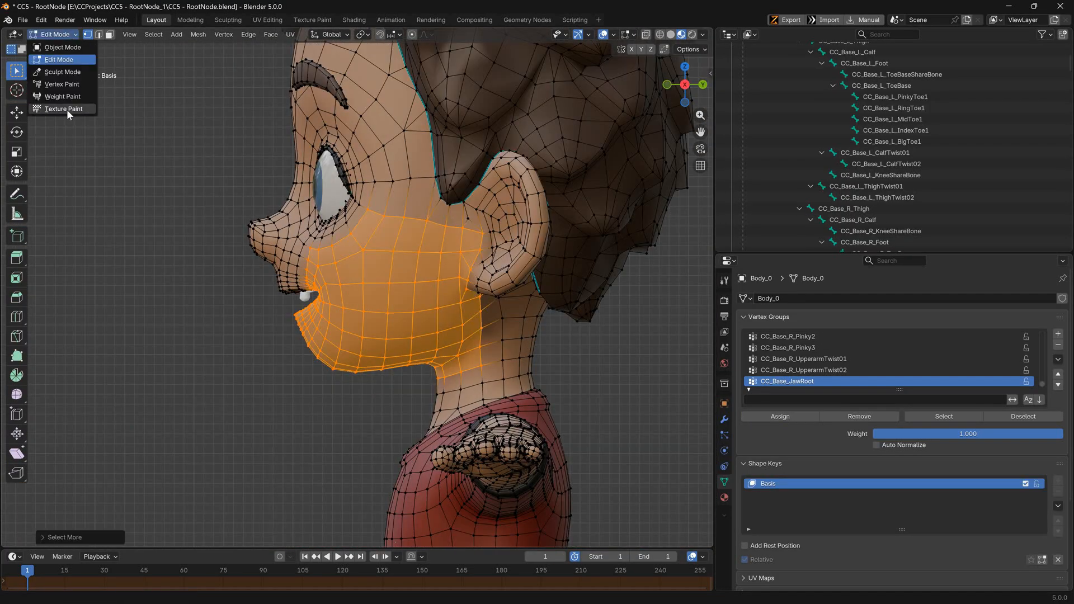
click(66, 109)
click(53, 34)
click(72, 96)
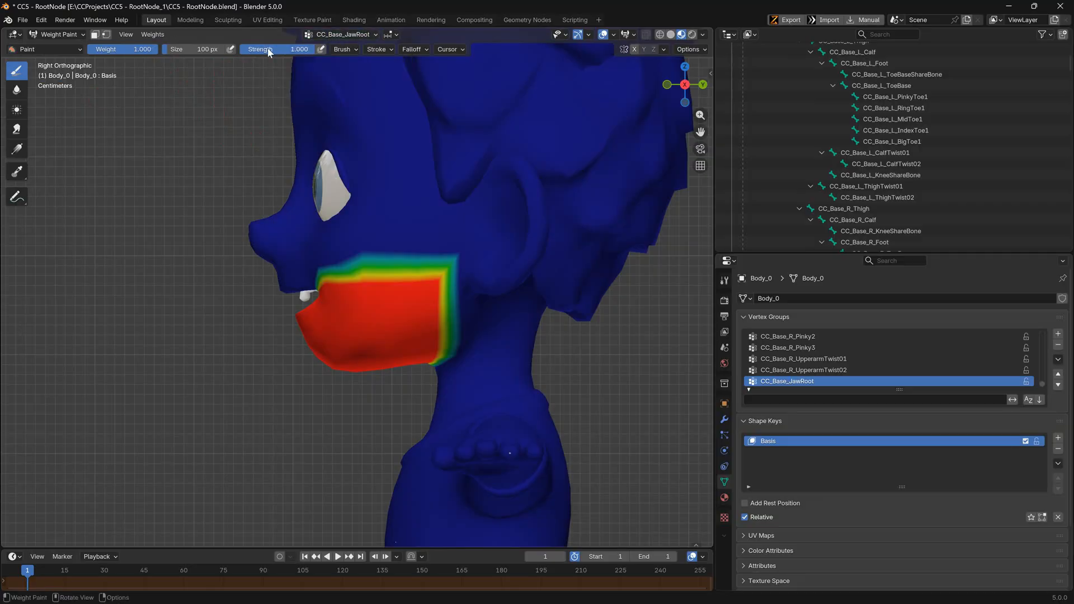
Normalize all vertex groups, and smooth the CC_Base_JawRoot weights with a factor of 0.760, adjusting the iteration count
click(687, 50)
click(152, 34)
click(158, 73)
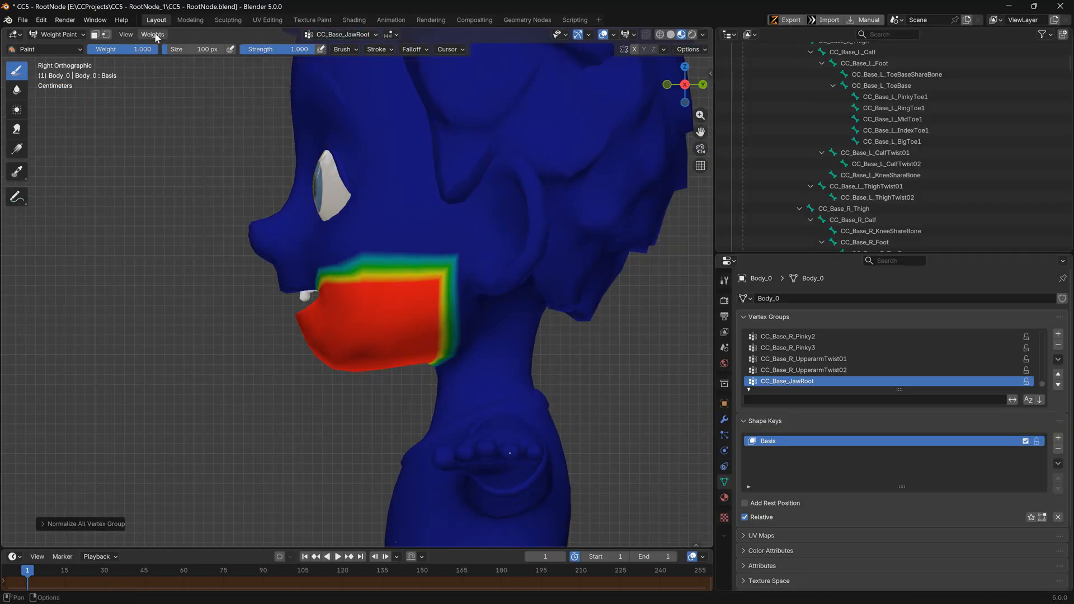
click(152, 35)
click(171, 158)
click(154, 35)
click(66, 524)
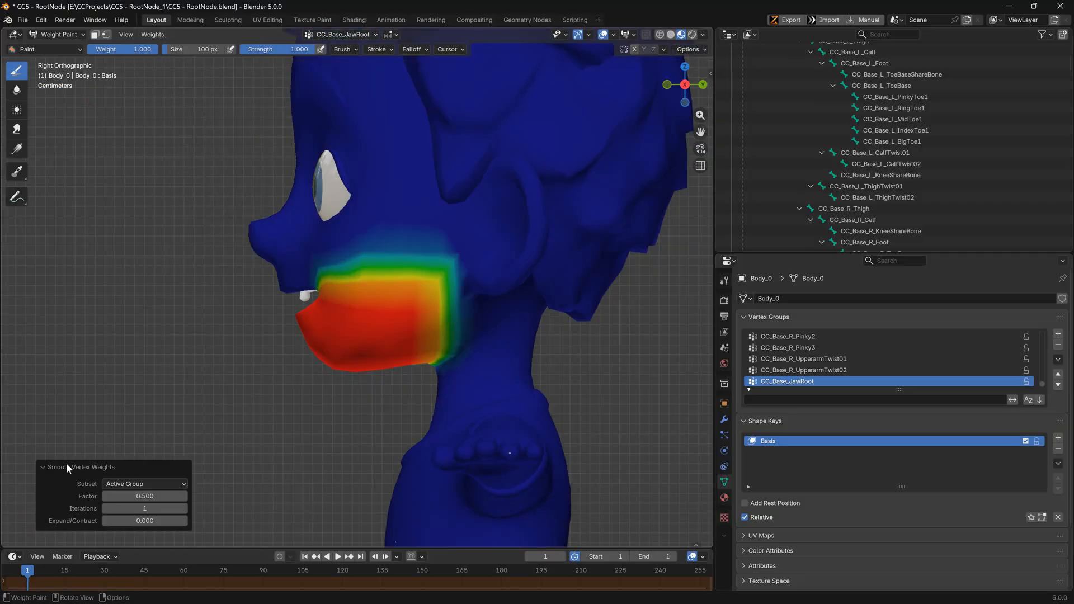
drag(127, 497, 147, 497)
click(184, 510)
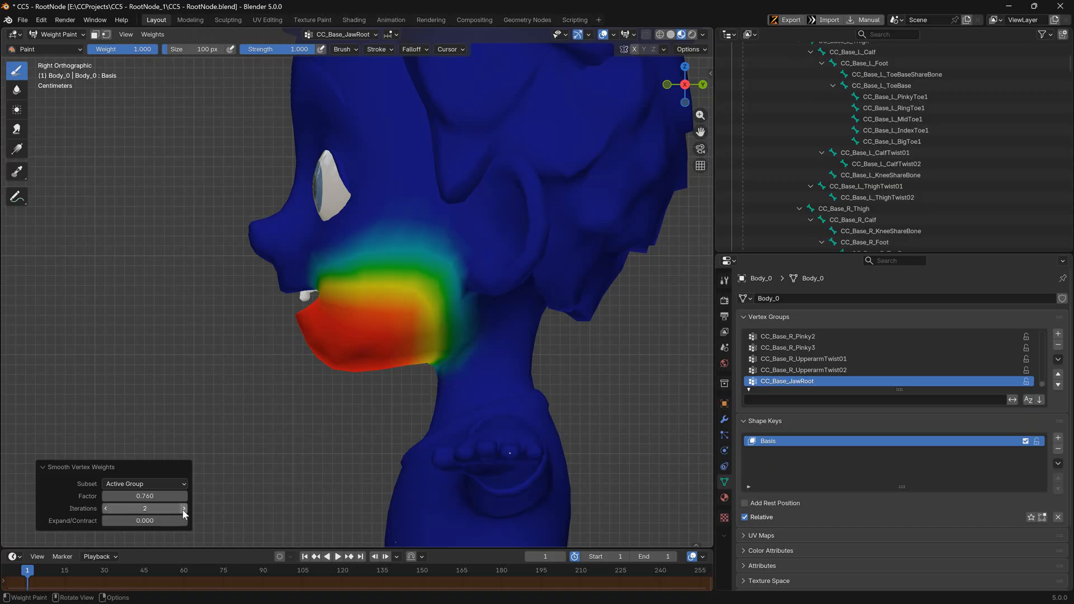
click(107, 510)
Return the body to Object Mode and save the Blender file
click(59, 35)
click(62, 48)
middle_drag(134, 191, 266, 252)
key(ctrl+s)
middle_drag(258, 314, 395, 276)
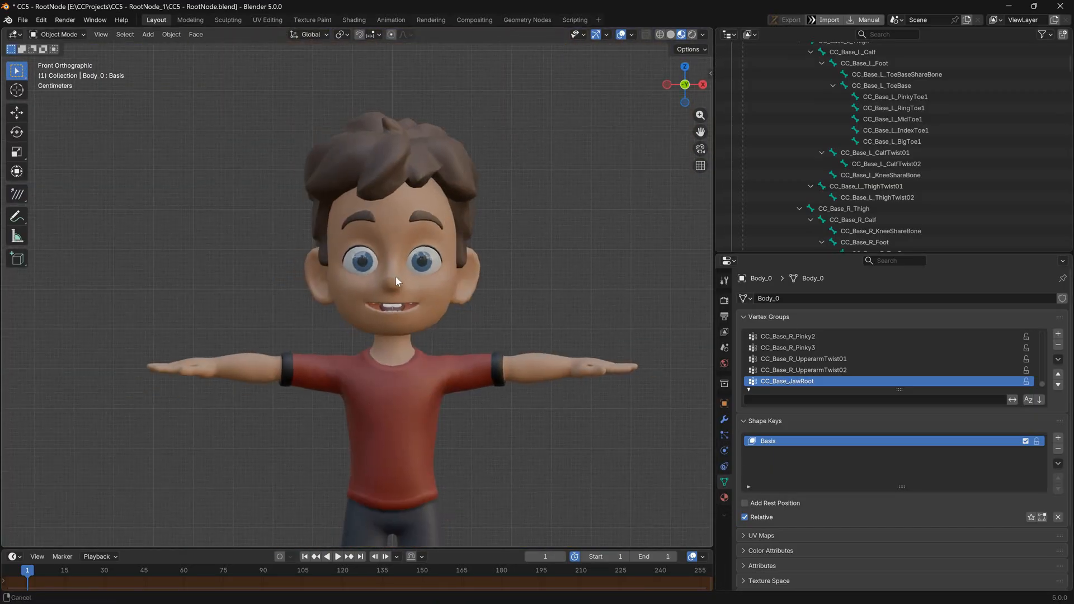
key(KP_1)
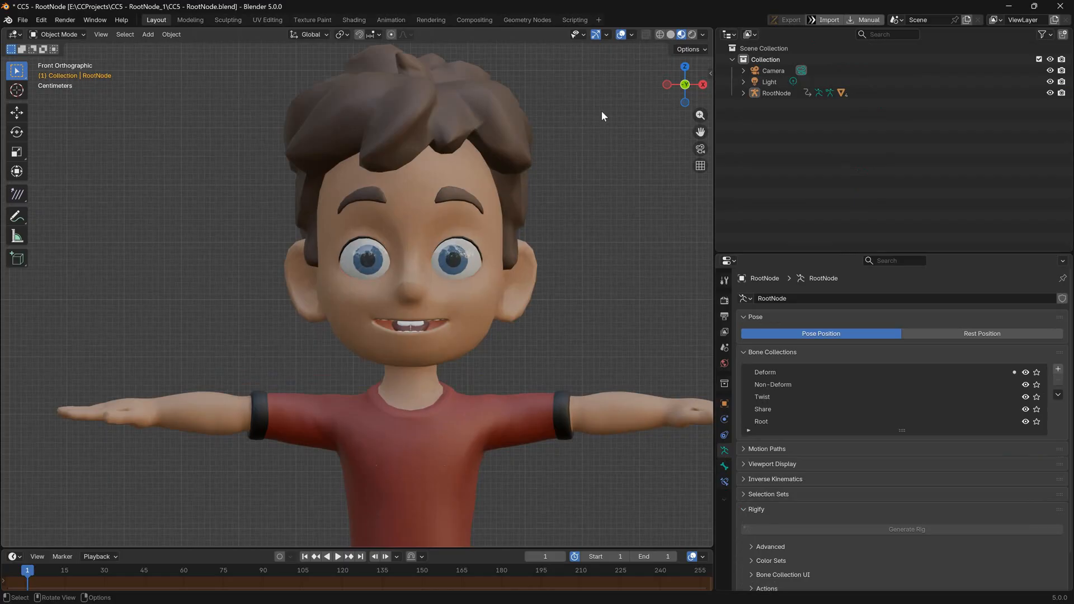
Enlarge the viewport, put the RootNode armature in Pose Mode and select the CC_Base_JawRoot bone, using solid shading
drag(715, 74, 859, 79)
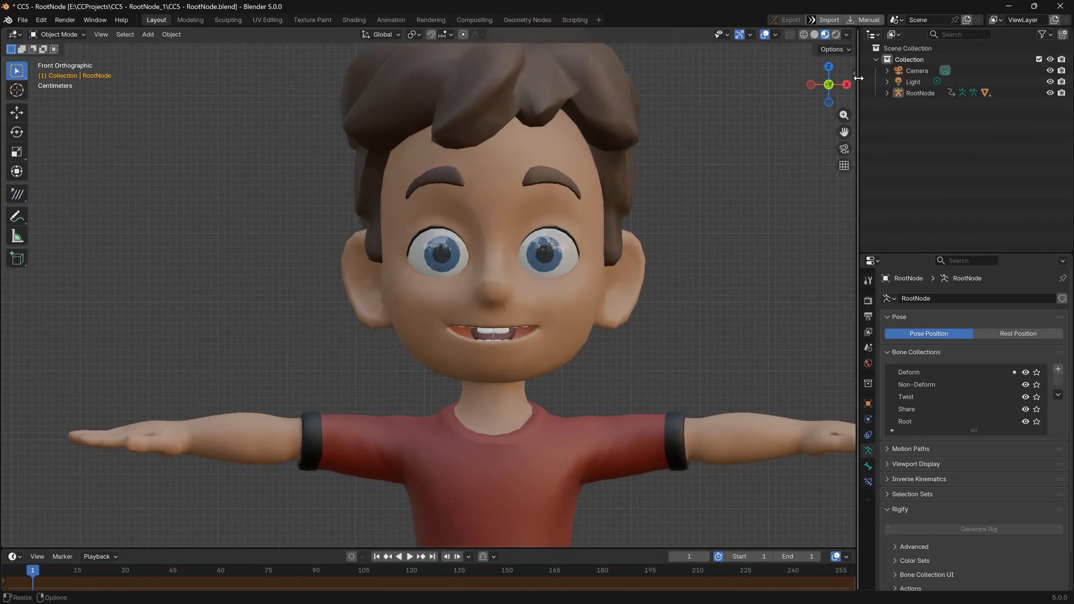
middle_drag(605, 196, 523, 201)
scroll(522, 202, up, 2)
click(923, 94)
click(72, 35)
click(61, 71)
key(KP_3)
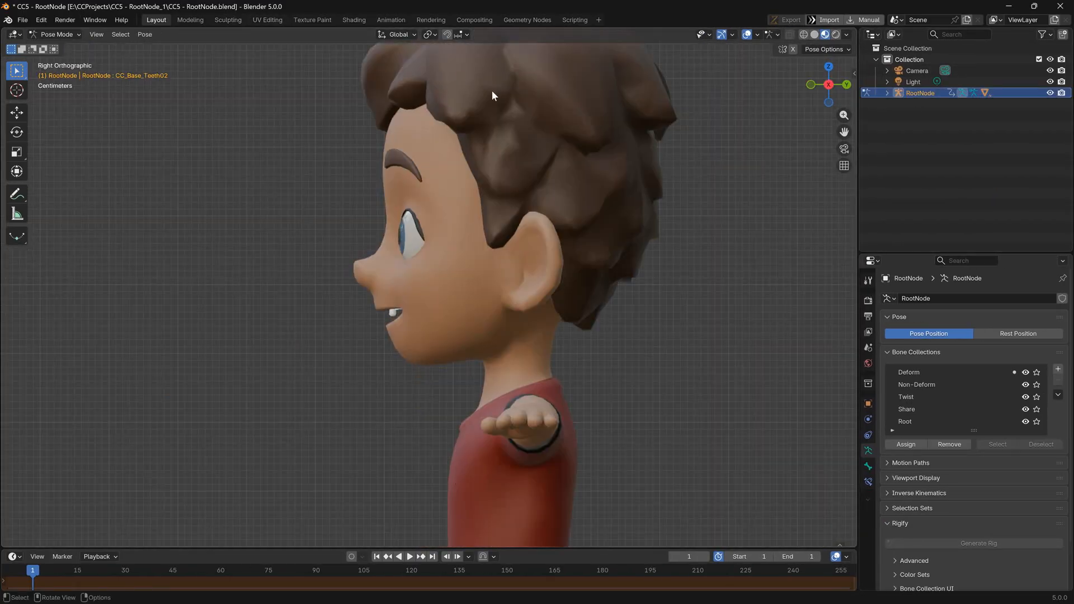
click(804, 35)
click(487, 339)
click(815, 34)
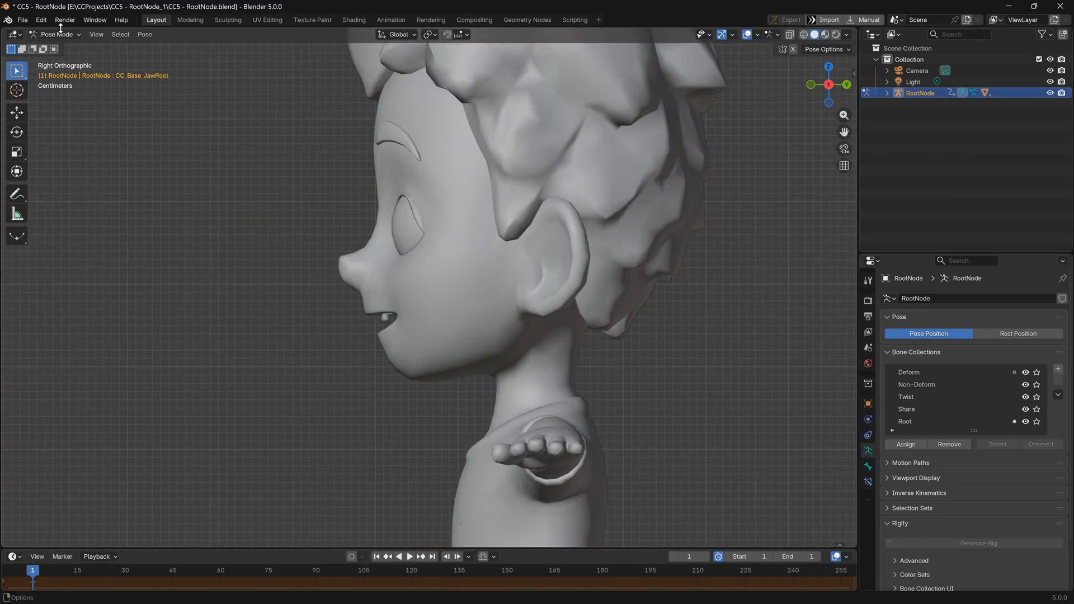
Try rotating the CC_Base_JawRoot bone from the side and front to test the jaw deformation, undoing each rotation
key(r)
click(412, 246)
key(ctrl+z)
mouse_move(411, 247)
middle_down()
mouse_move(538, 239)
mouse_move(650, 256)
middle_up()
key(KP_1)
click(17, 132)
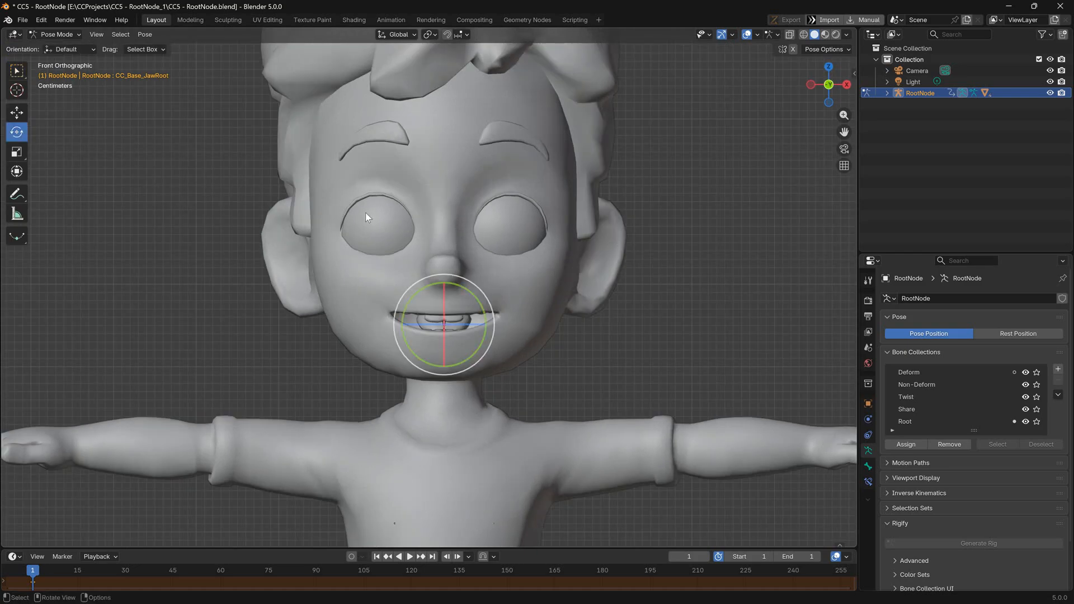
key(KP_3)
key(KP_1)
drag(444, 302, 469, 246)
key(ctrl+z)
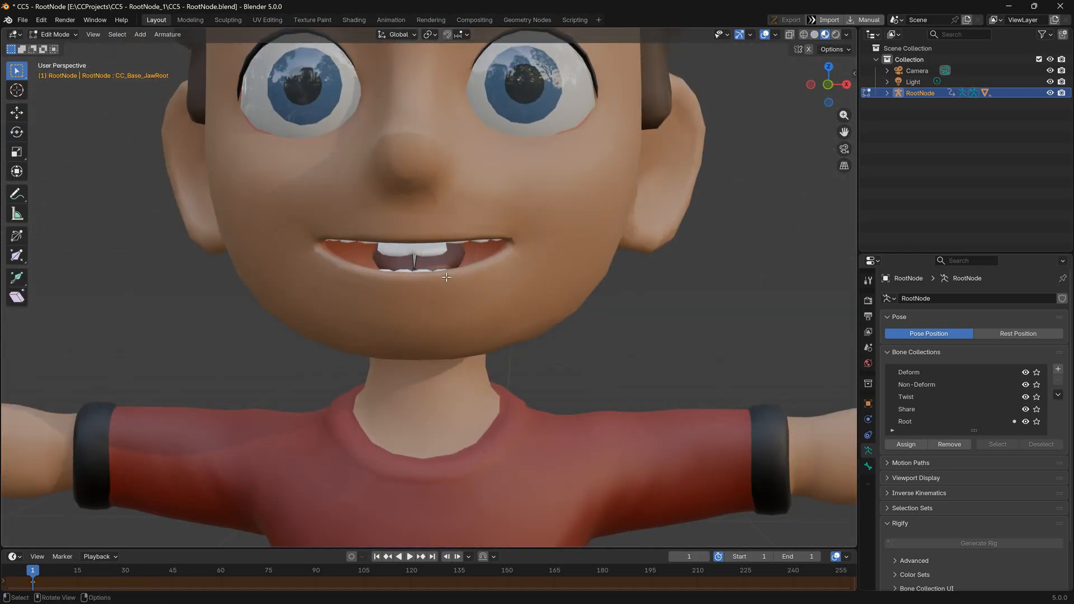
Edit the body mesh and select the linked geometry of the mouth interior
click(54, 34)
click(60, 48)
click(364, 224)
key(Tab)
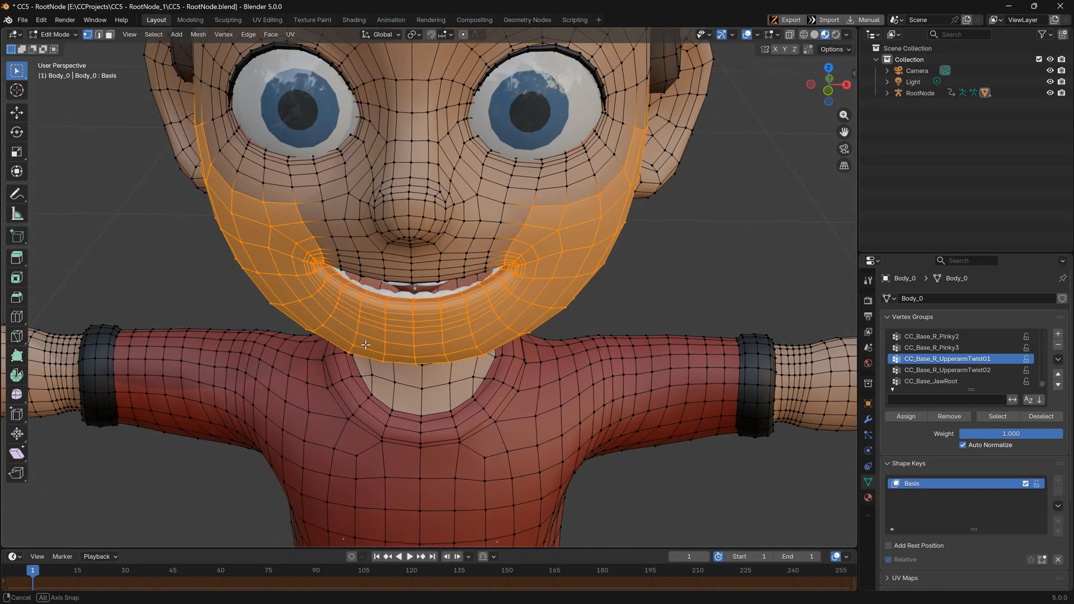
middle_drag(403, 261, 383, 291)
click(383, 291)
key(l)
click(158, 535)
mouse_move(428, 327)
middle_down()
mouse_move(450, 296)
mouse_move(453, 192)
mouse_move(431, 196)
mouse_move(386, 239)
mouse_move(451, 246)
mouse_move(452, 266)
middle_up()
key(KP_1)
key(ctrl+KP_Add)
In wireframe display, deselect the upper part of the mouth interior and assign the lower part to CC_Base_JawRoot with a weight of 1.000
click(790, 35)
click(805, 35)
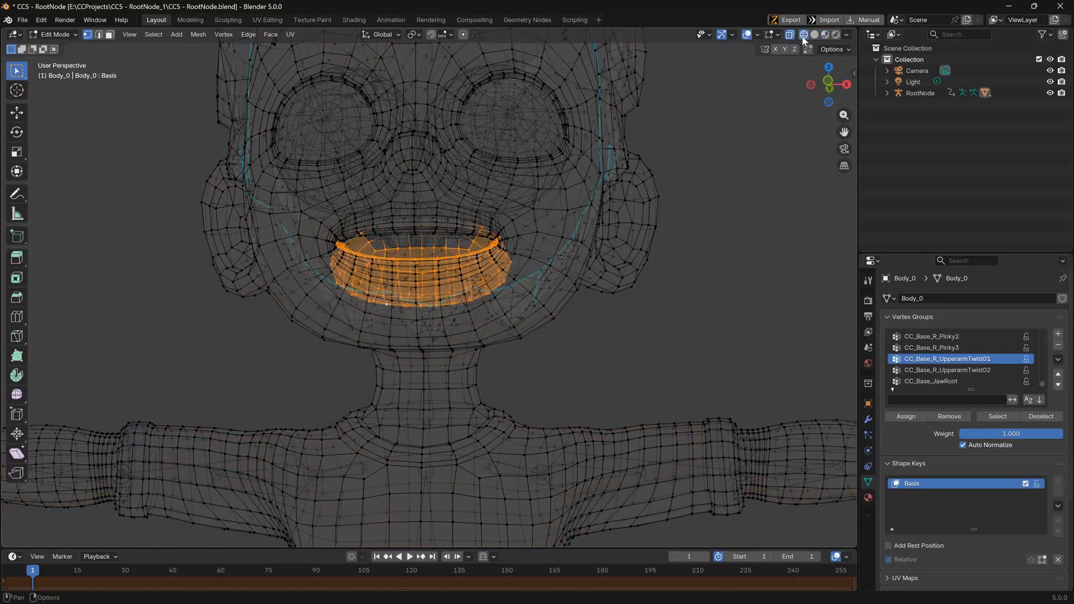
middle_drag(320, 161, 318, 170)
mouse_move(317, 171)
ctrl+shift+right_down()
mouse_move(355, 234)
mouse_move(495, 237)
ctrl+shift+right_up()
click(946, 382)
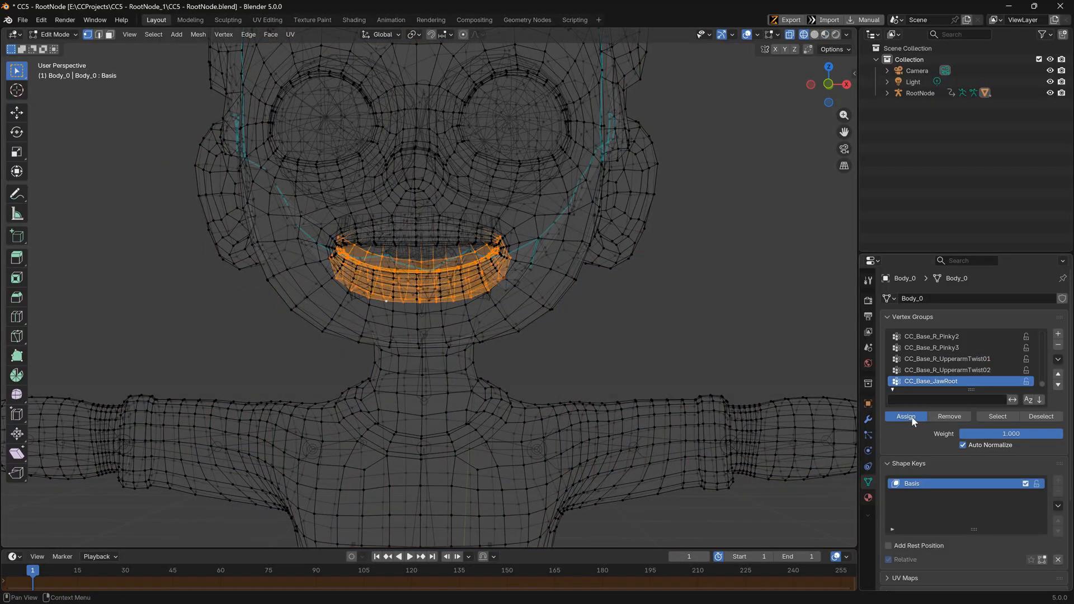
mouse_move(637, 352)
middle_down()
mouse_move(585, 345)
mouse_move(624, 350)
middle_up()
key(Tab)
click(431, 269)
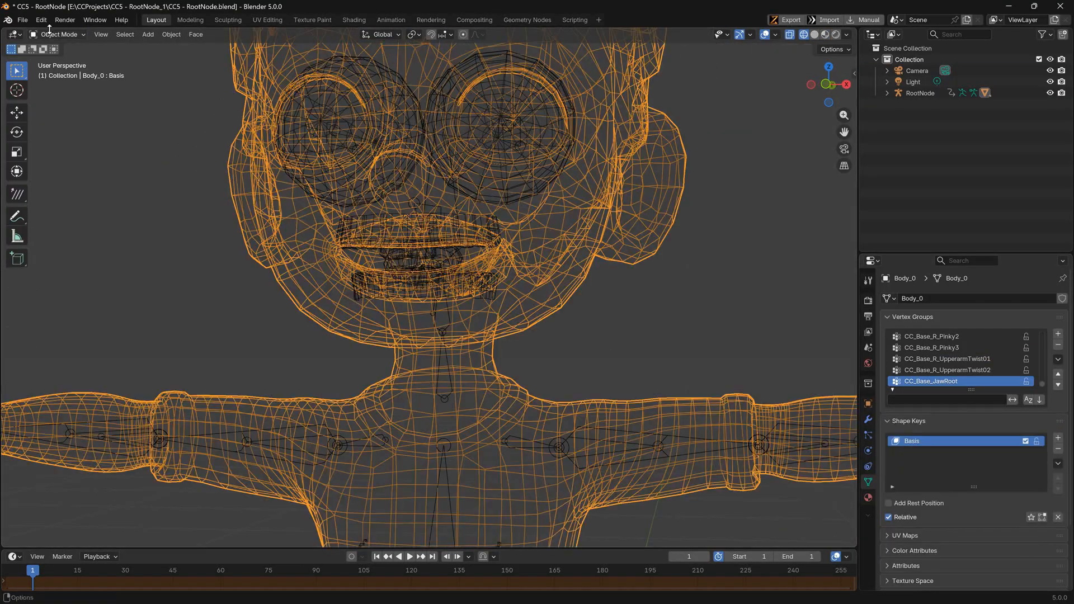
Review the body's jaw weights in Weight Paint mode, and return to Object Mode with solid shading and X-ray off
click(52, 34)
click(62, 96)
middle_drag(116, 113, 164, 103)
click(60, 34)
click(63, 47)
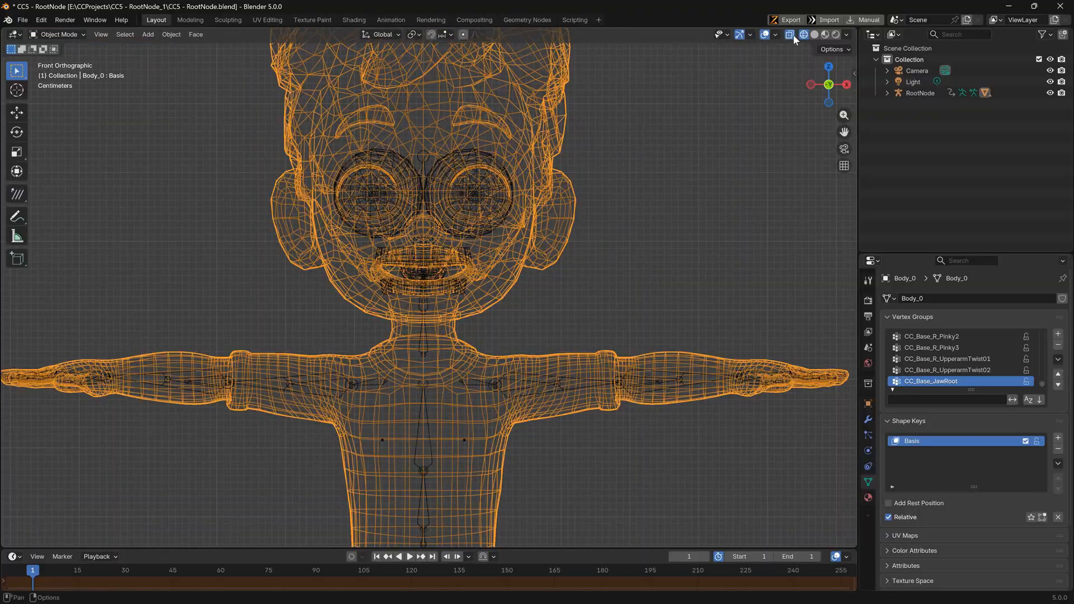
click(815, 35)
middle_drag(520, 182, 456, 187)
click(790, 34)
middle_drag(498, 280, 391, 287)
mouse_move(314, 274)
middle_down()
mouse_move(416, 270)
mouse_move(313, 271)
middle_up()
Put the RootNode armature in Pose Mode and display its bones in front of the mesh
click(920, 93)
click(59, 35)
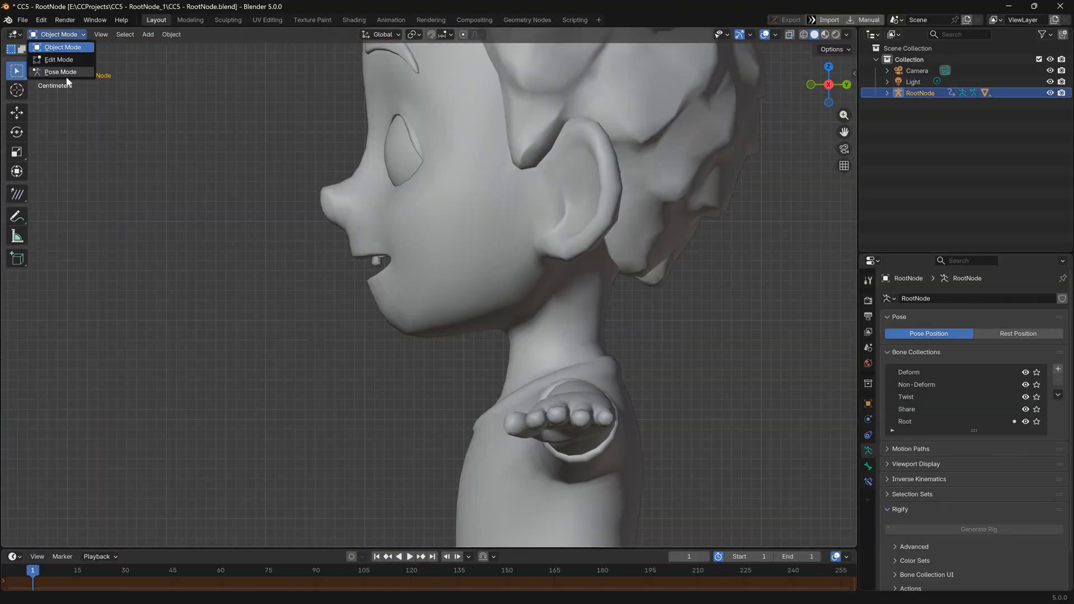
click(62, 72)
click(868, 404)
click(917, 532)
scroll(932, 529, down, 3)
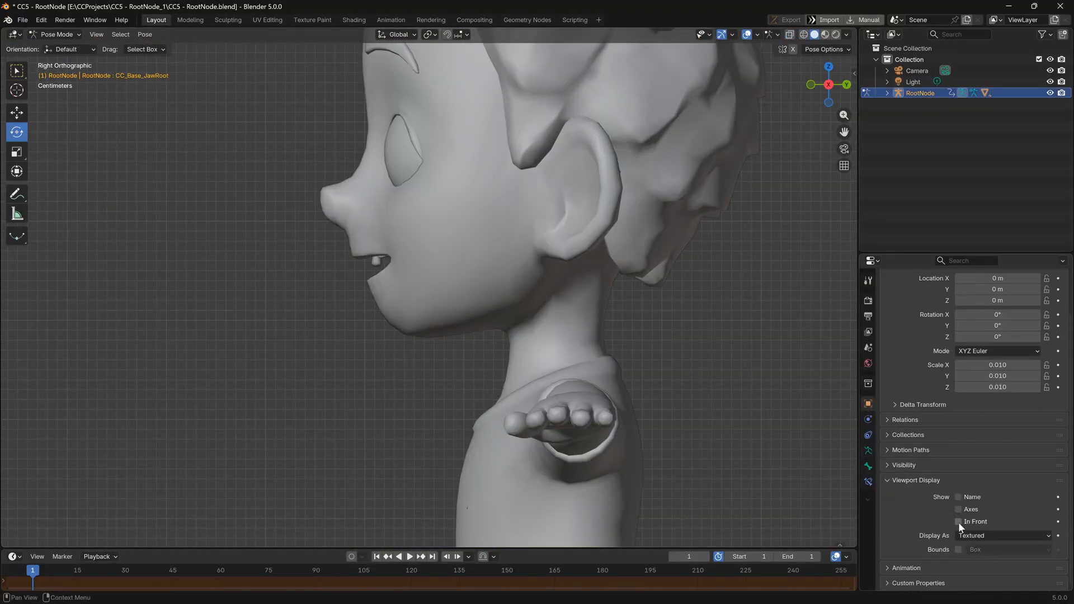
click(959, 522)
Try rotating the jaw root bone in side view to test the mouth opening, and undo the rotation
click(500, 283)
key(r)
click(537, 310)
middle_drag(551, 305, 513, 280)
key(ctrl+z)
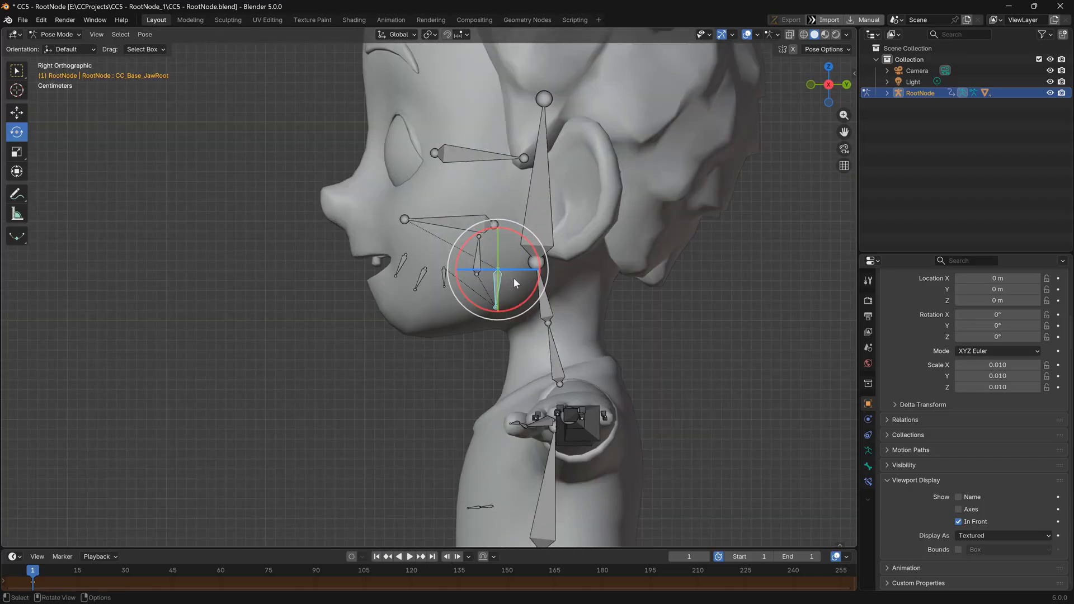
Put the armature back in Object Mode, save the file and show the character in Material Preview shading
click(59, 35)
click(61, 49)
click(138, 132)
key(ctrl+s)
key(KP_1)
click(60, 34)
click(825, 34)
Inspect the whole character with its bones and open the viewport sidebar in front view
scroll(436, 166, down, 6)
middle_drag(492, 199, 614, 226)
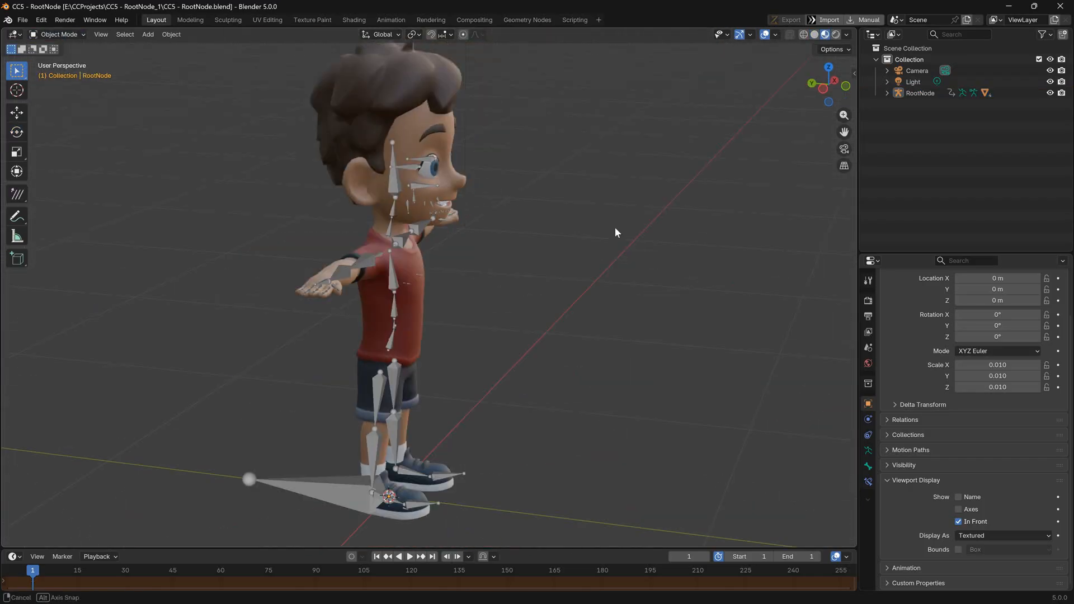
key(KP_1)
click(855, 73)
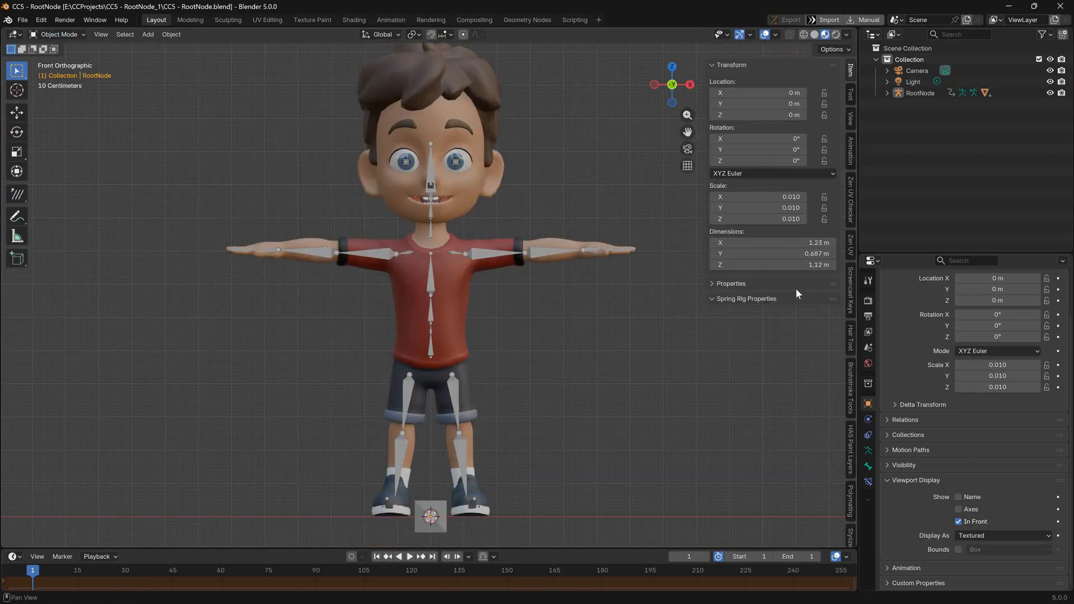
click(850, 501)
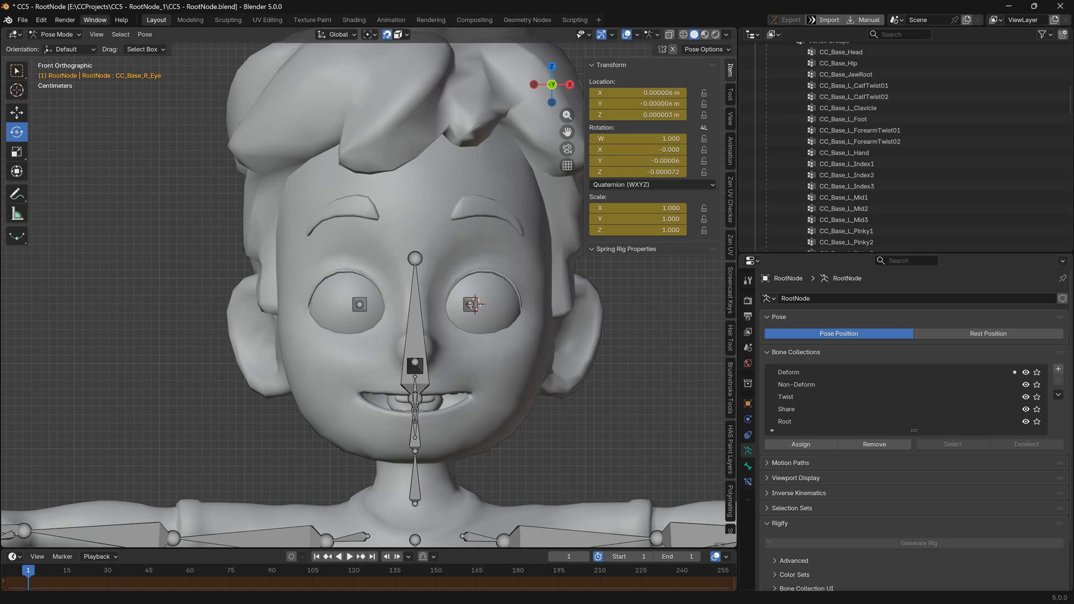
Leave Pose Mode for Object Mode and save the updated rig
click(59, 34)
click(62, 49)
click(213, 160)
scroll(213, 160, down, 8)
scroll(183, 152, up, 6)
key(ctrl+s)
Select the RootNode armature and open the CC/IC Pipeline tools
click(407, 296)
middle_drag(240, 215, 275, 224)
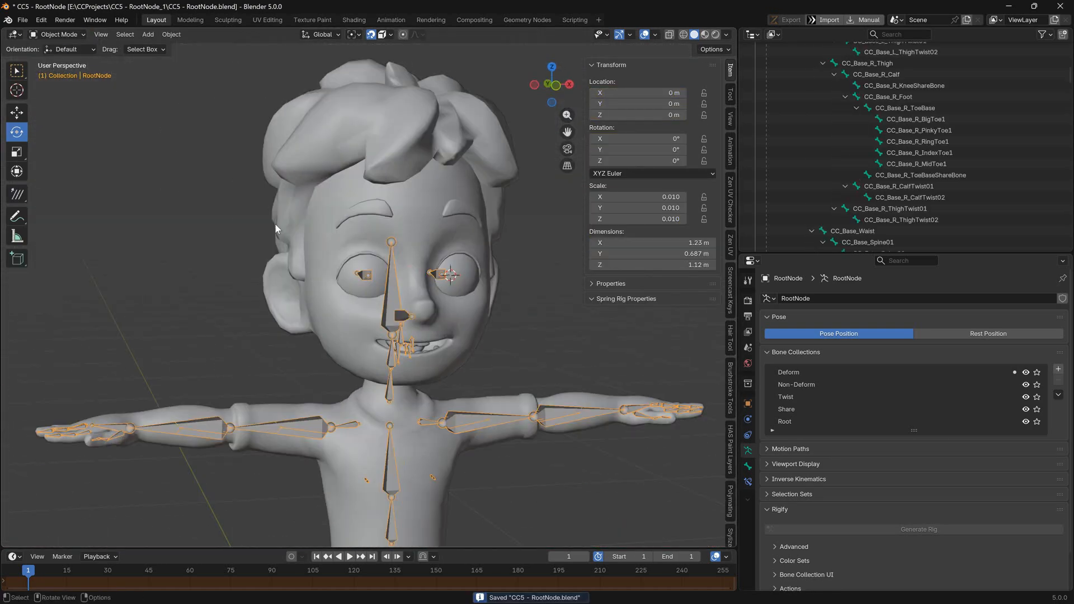
key(KP_1)
scroll(273, 202, down, 5)
scroll(279, 196, up, 2)
shift+middle_drag(377, 223, 376, 270)
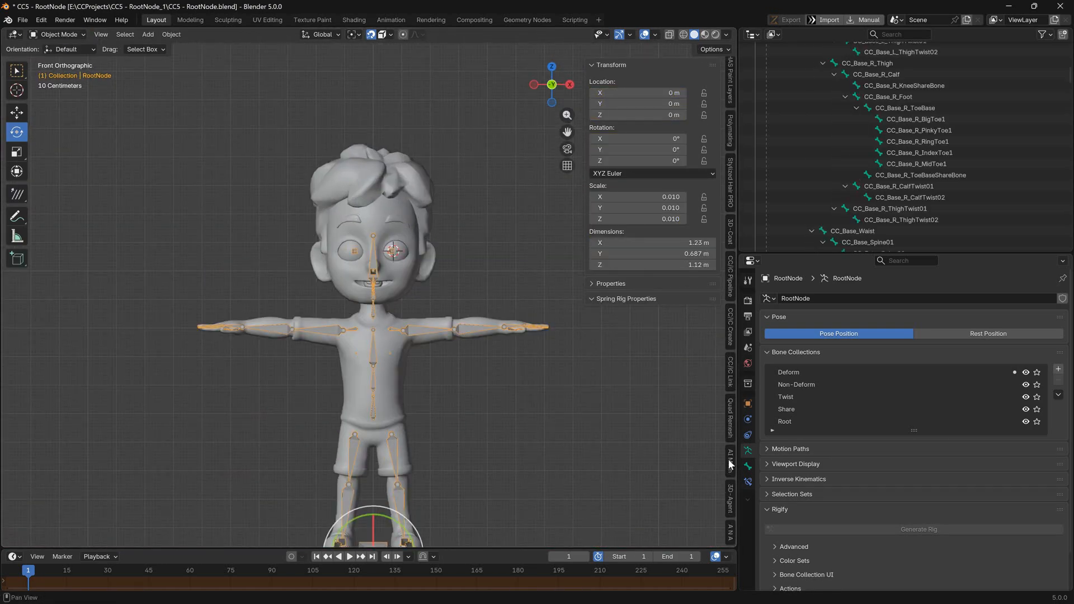
click(730, 274)
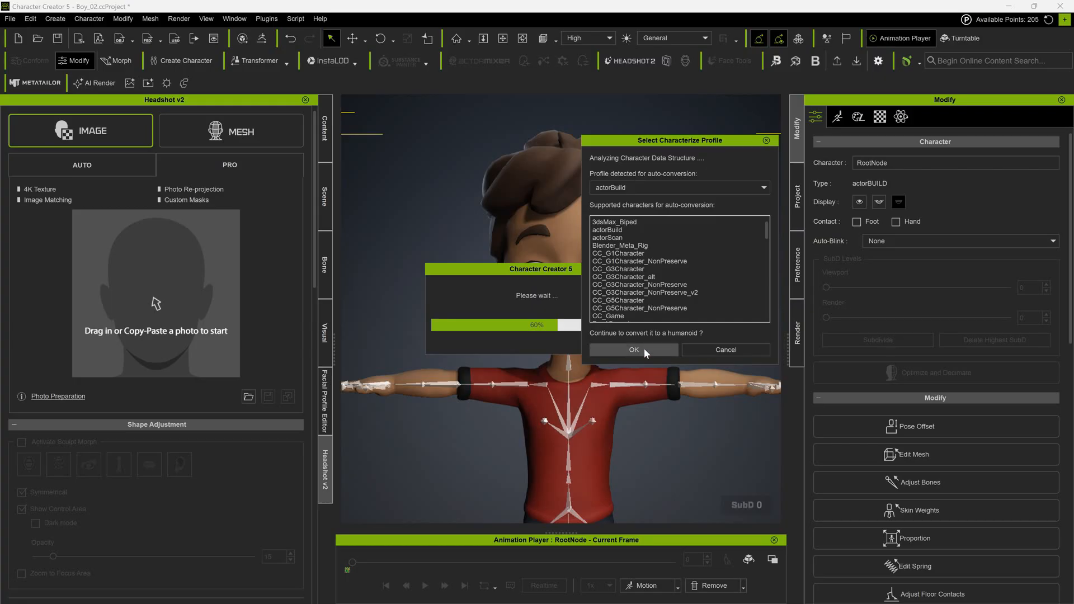
Convert the imported character to a humanoid with the actorBuild profile and open its Proportion editing
click(634, 350)
click(542, 336)
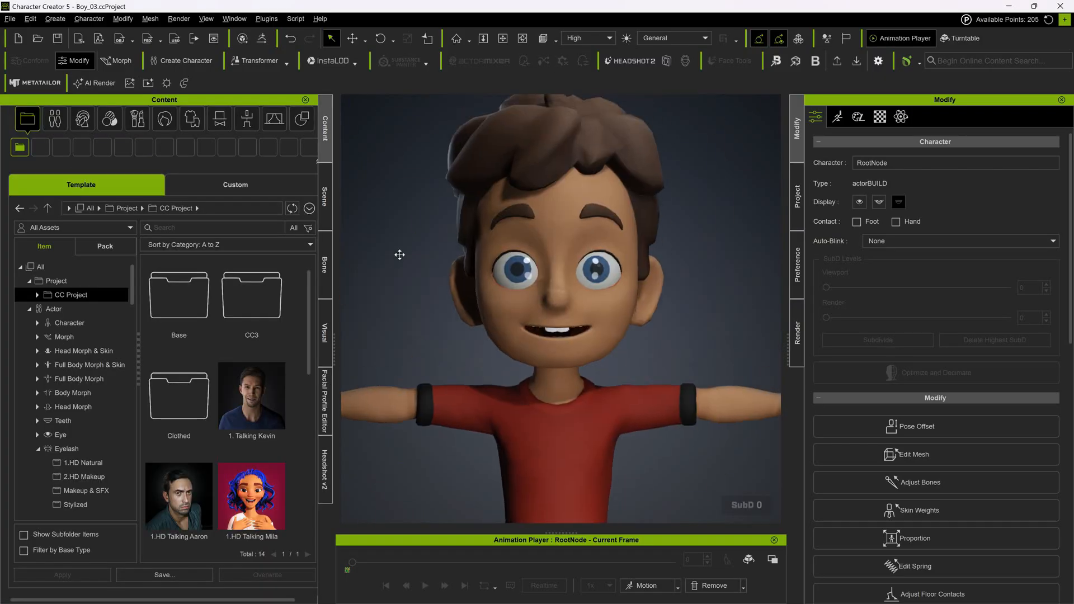
scroll(918, 392, down, 4)
click(935, 405)
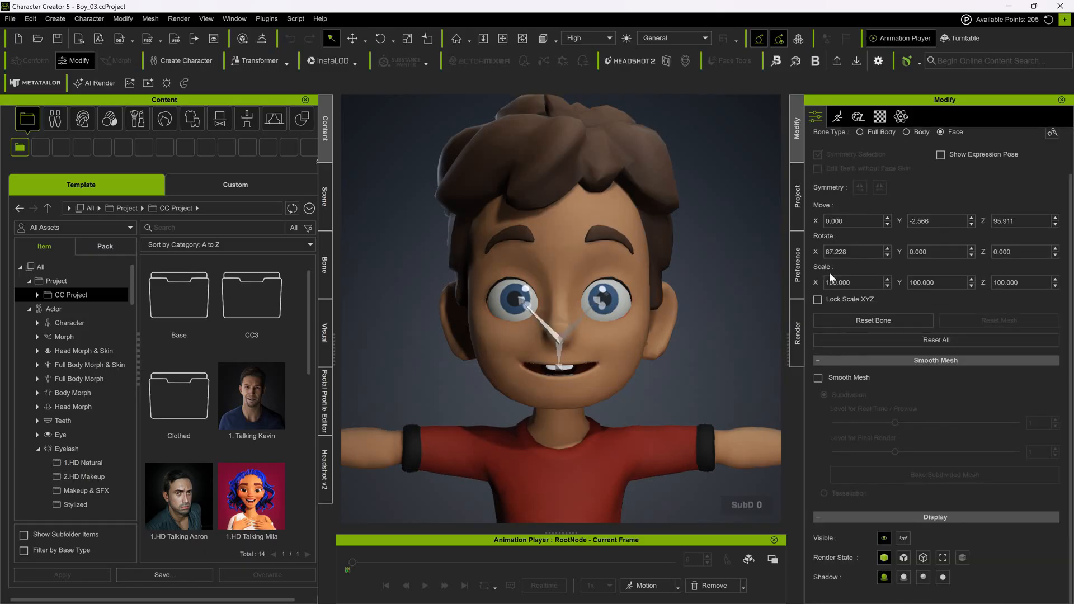
Select the CC_Base_JawRoot bone among the face proportion bones, list the bones and activate rotation
scroll(565, 313, up, 3)
right_drag(661, 291, 598, 314)
click(582, 389)
scroll(884, 250, up, 2)
key(w)
click(325, 269)
key(e)
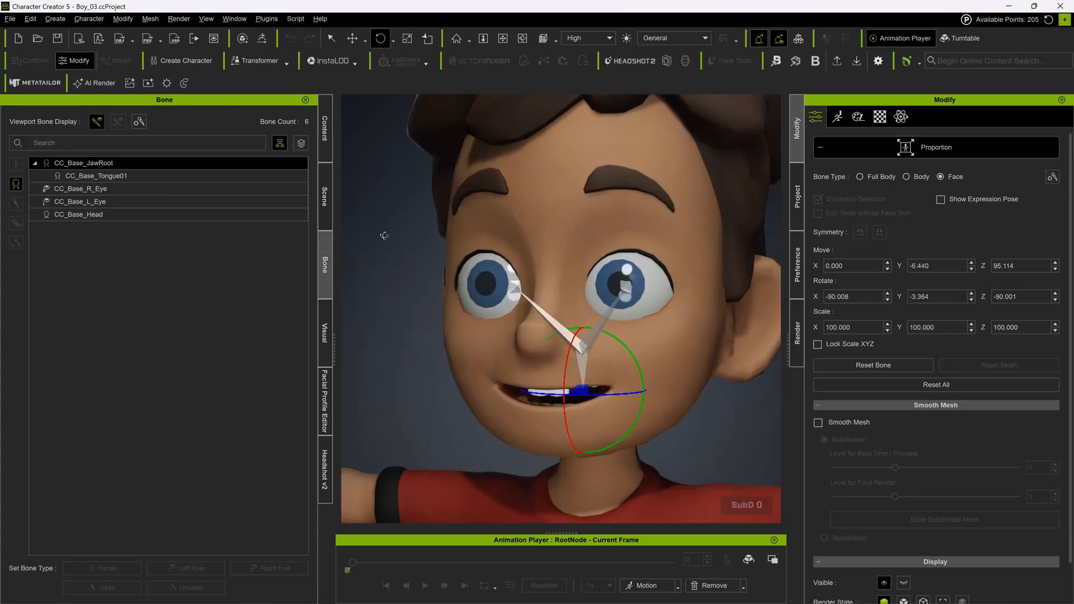
Try moving and rotating the jaw bone from the side view, reset all bones and leave the Proportion editing
right_drag(504, 358, 635, 358)
key(w)
drag(563, 372, 571, 372)
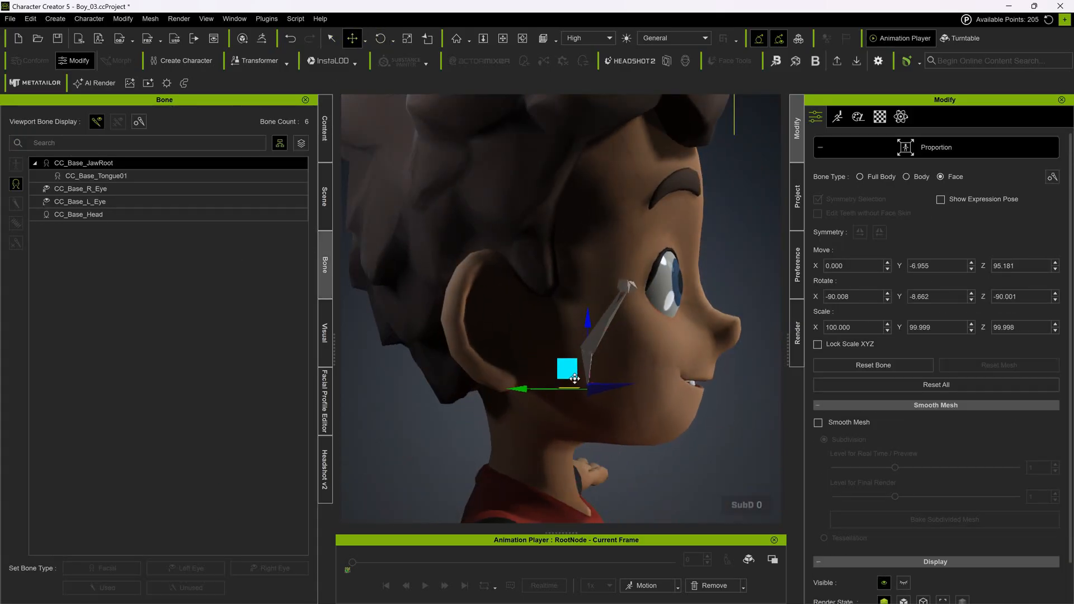
right_drag(722, 374, 610, 370)
key(e)
click(881, 384)
key(q)
Open the skin weights of Body_0 and select the CC_Base_JawRoot bone with Mirror X enabled
click(325, 196)
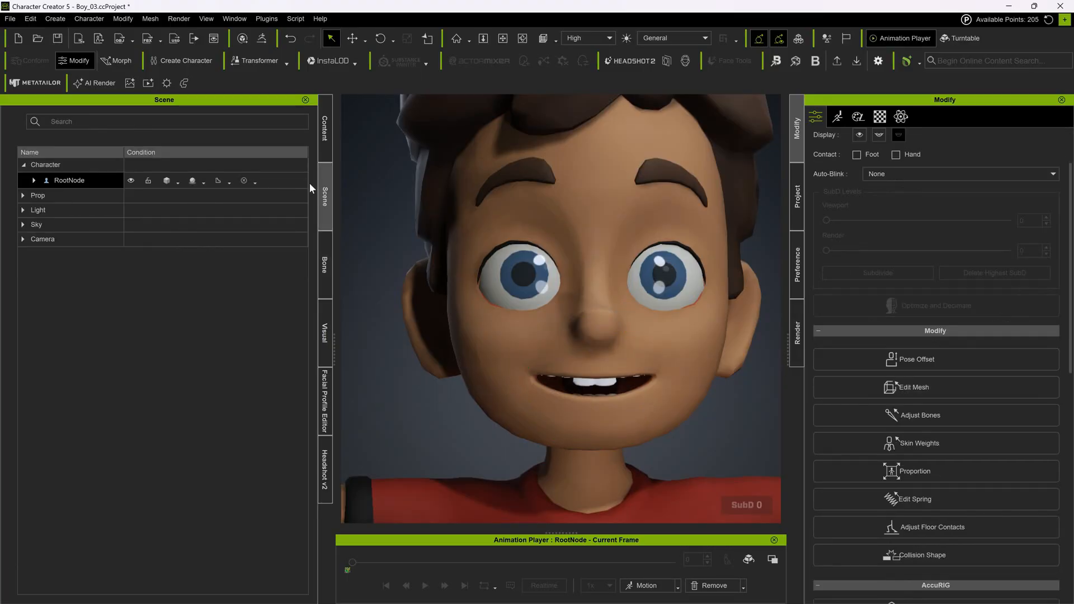
click(35, 181)
click(78, 197)
click(923, 229)
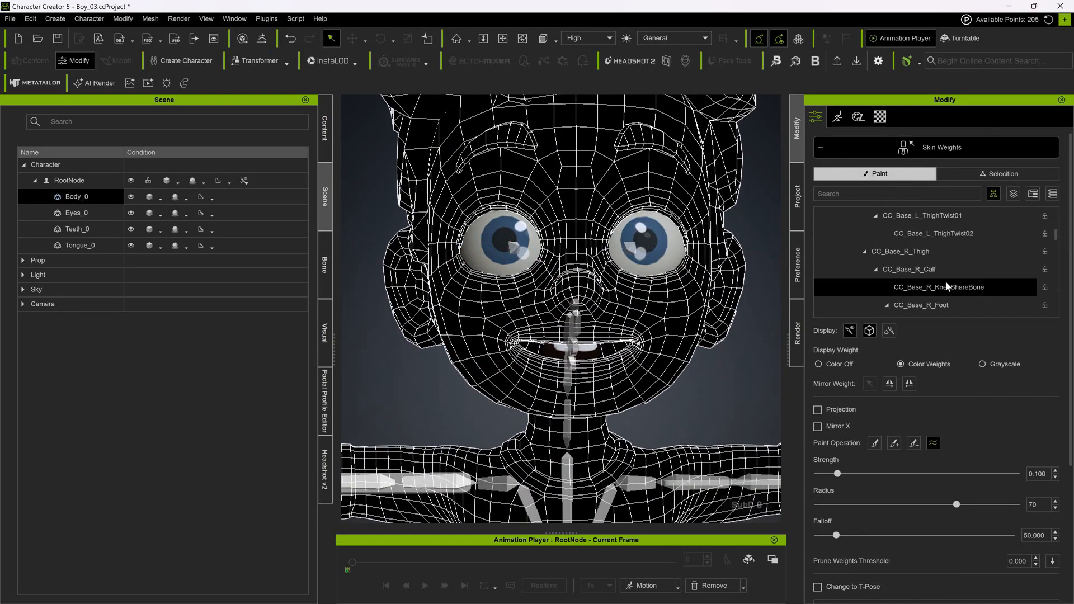
click(958, 271)
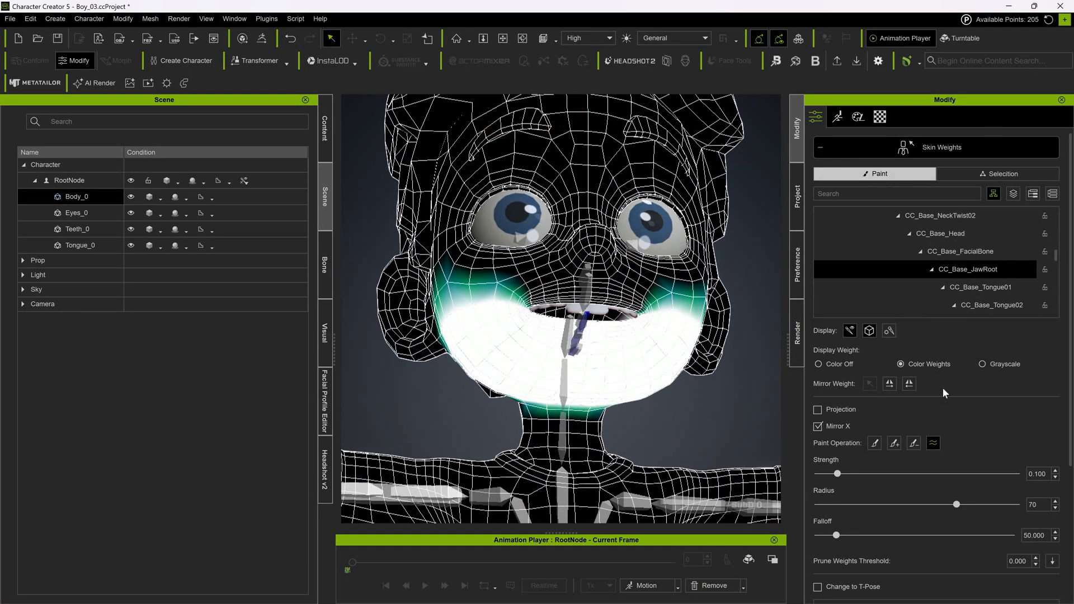
Subtract jaw weight from both cheeks, then reduce the brush radius to 40 and subtract around the mouth corners
click(914, 444)
drag(534, 253, 480, 252)
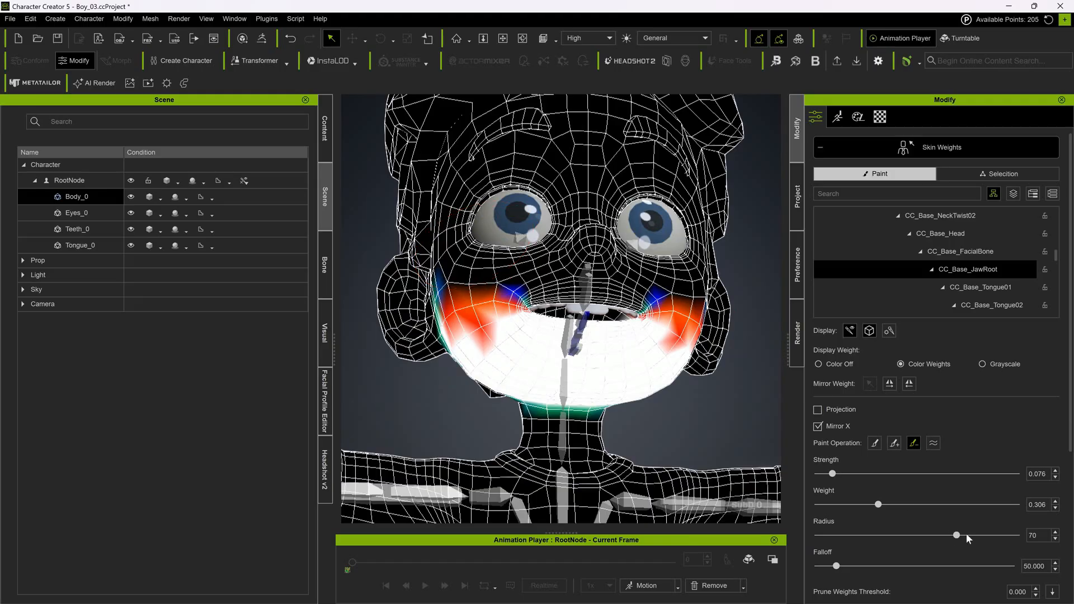
drag(957, 535, 897, 535)
mouse_move(507, 302)
mouse_down()
mouse_move(492, 313)
mouse_move(508, 343)
mouse_move(571, 372)
mouse_move(526, 381)
mouse_up()
Smooth the jaw weights across the cheek and jaw from the side view
click(934, 443)
right_drag(526, 381, 638, 403)
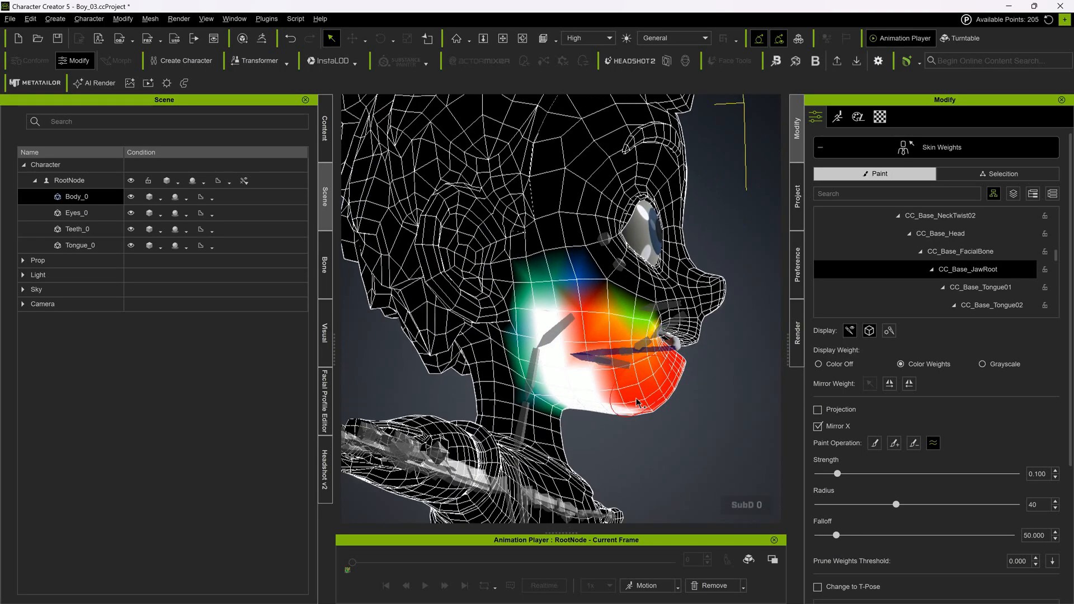
drag(638, 403, 569, 305)
Subtract more jaw weight from the cheek down to the chin and smooth the weights beside the mouth
click(914, 443)
mouse_move(504, 300)
mouse_down()
mouse_move(481, 265)
mouse_move(512, 417)
mouse_up()
right_drag(662, 434, 615, 429)
click(933, 444)
mouse_move(538, 324)
mouse_down()
mouse_move(595, 403)
mouse_move(507, 329)
mouse_up()
Subtract jaw weight near the mouth corner with a smaller brush radius and finish the skin weight editing
right_drag(507, 329, 414, 336)
click(914, 443)
scroll(559, 336, up, 4)
drag(897, 535, 848, 536)
mouse_move(507, 329)
mouse_down()
mouse_move(435, 317)
mouse_move(510, 377)
mouse_move(413, 334)
mouse_move(456, 320)
mouse_move(479, 330)
mouse_up()
click(933, 443)
click(821, 147)
Open the face proportion bones of the RootNode character and select the jaw bone
scroll(565, 319, down, 4)
click(69, 181)
click(918, 319)
click(940, 177)
right_drag(582, 283, 661, 291)
click(572, 358)
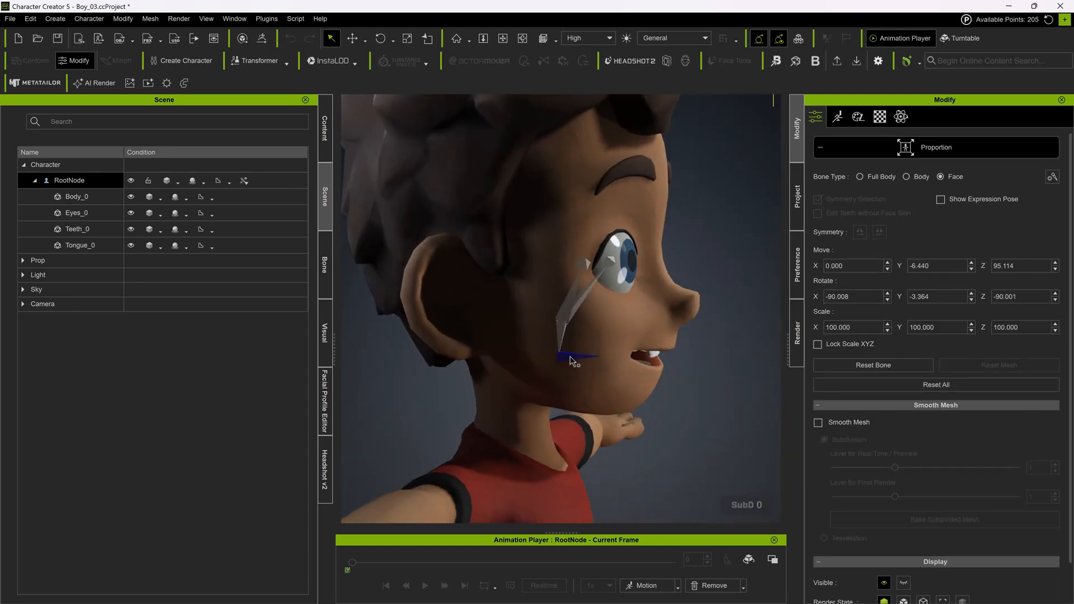
Rotate the jaw bone to about -11 degrees on Y to close the mouth and move it to about -6.74 on Y
key(e)
click(354, 39)
drag(491, 354, 496, 354)
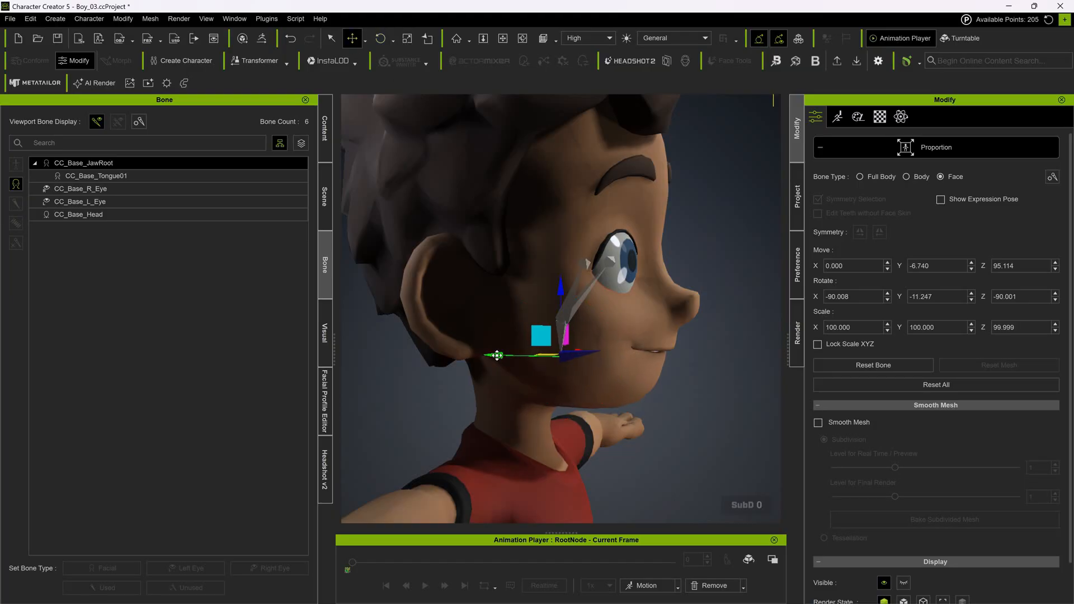
click(381, 39)
drag(616, 333, 618, 336)
Shift the jaw bone to about -7.02 on Y and fine-tune its rotation so the lips meet
right_drag(668, 338, 722, 339)
click(352, 40)
drag(491, 357, 496, 357)
right_drag(571, 358, 644, 352)
key(e)
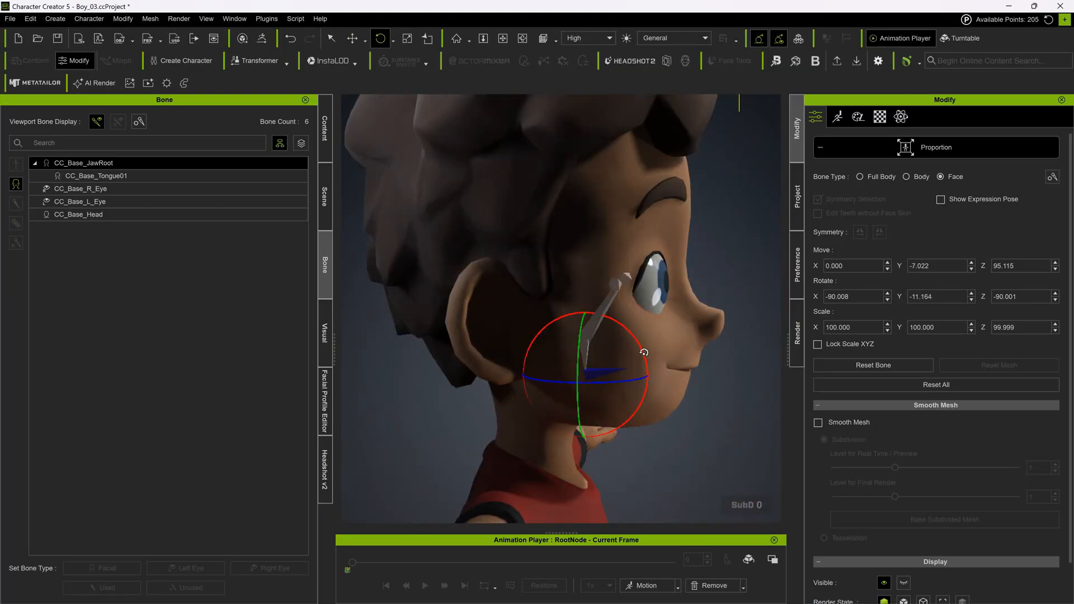
drag(644, 352, 645, 354)
right_drag(645, 354, 466, 325)
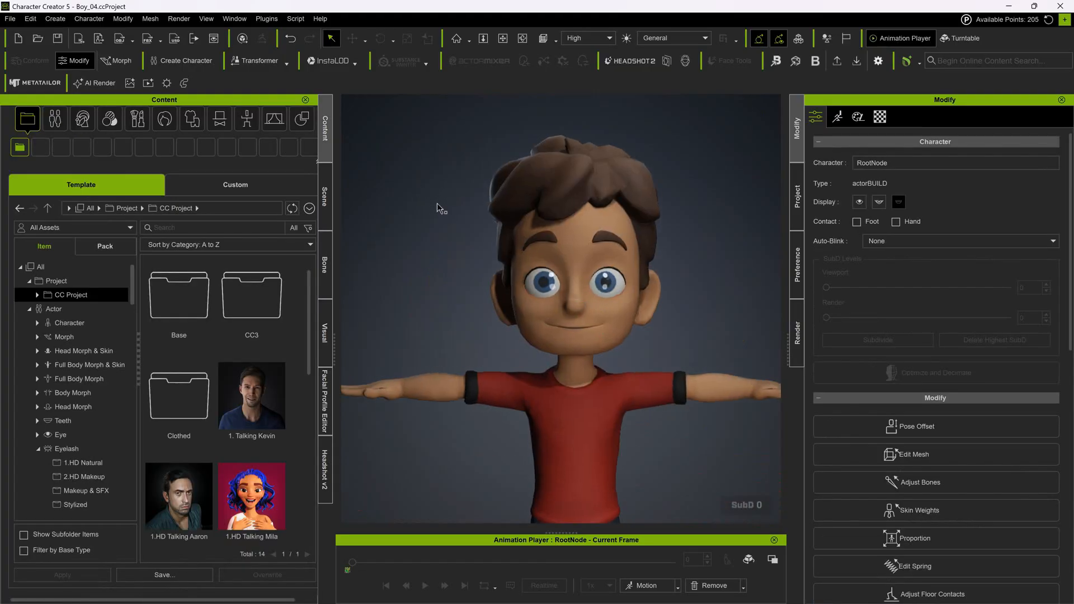
Export the character as FBX with the Blender preset, Mesh and Expression Sequence and embedded textures
click(10, 18)
mouse_move(72, 135)
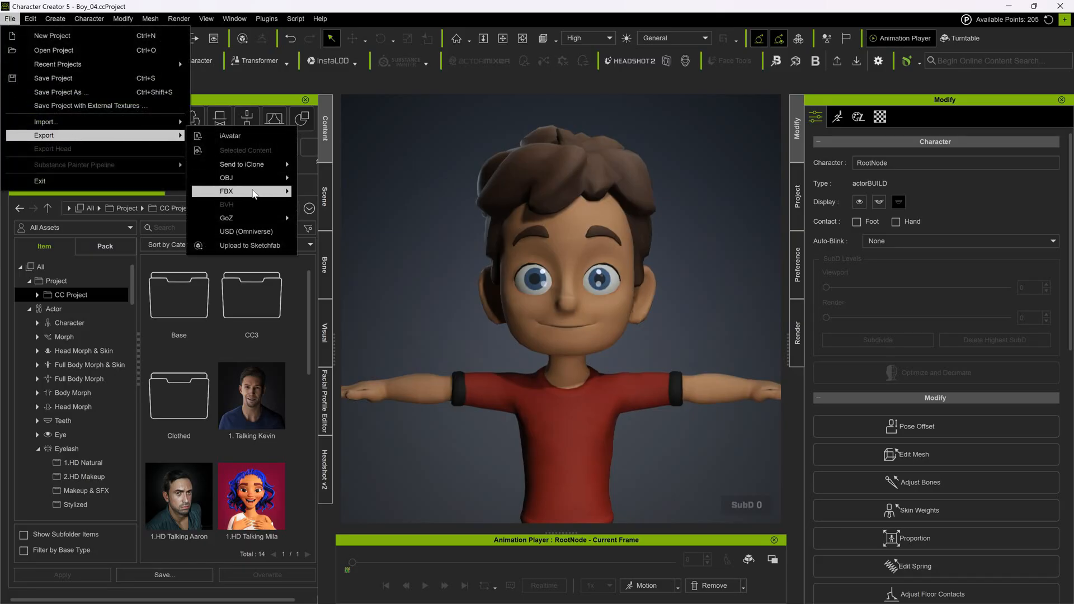
mouse_move(253, 194)
click(333, 203)
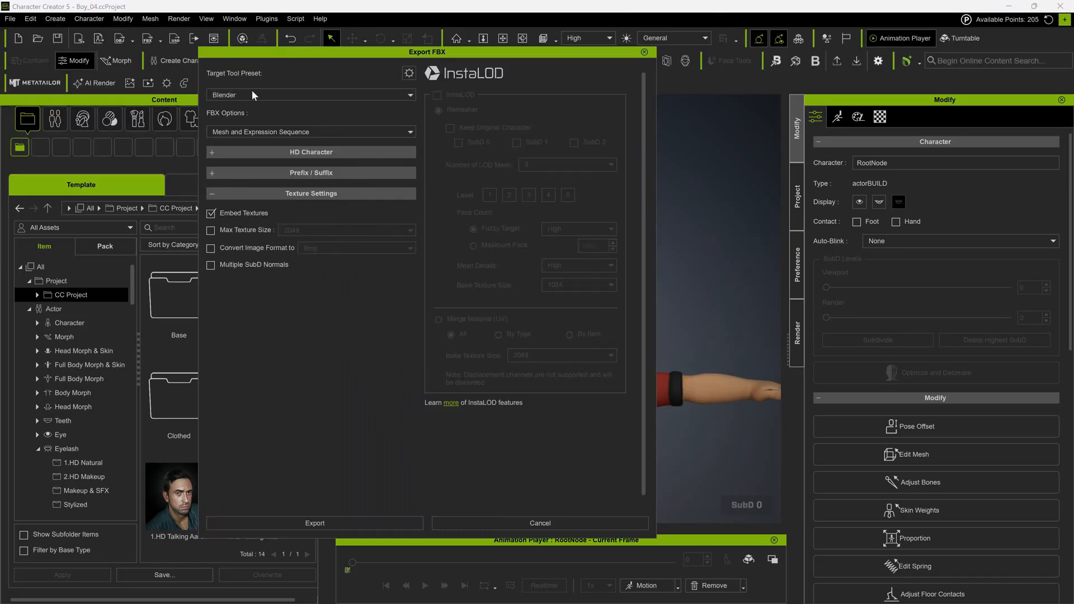
click(252, 132)
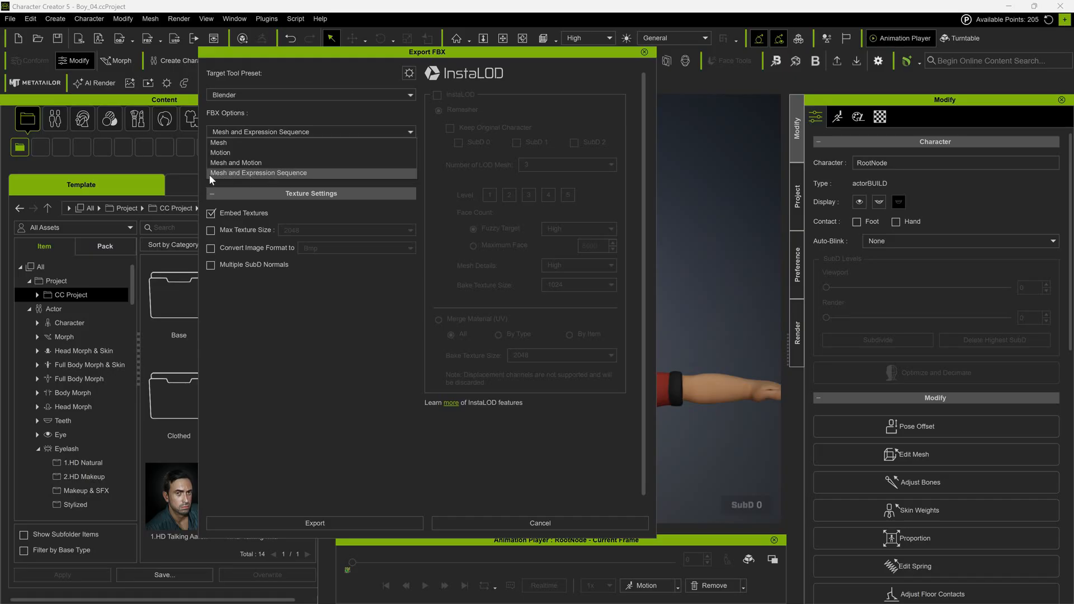
click(233, 175)
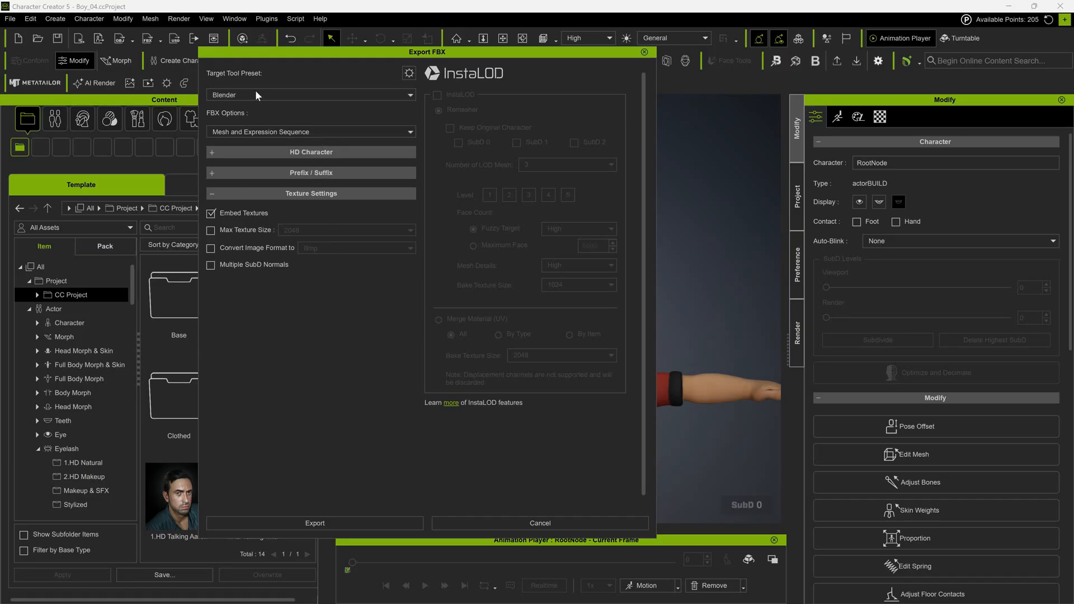
click(329, 523)
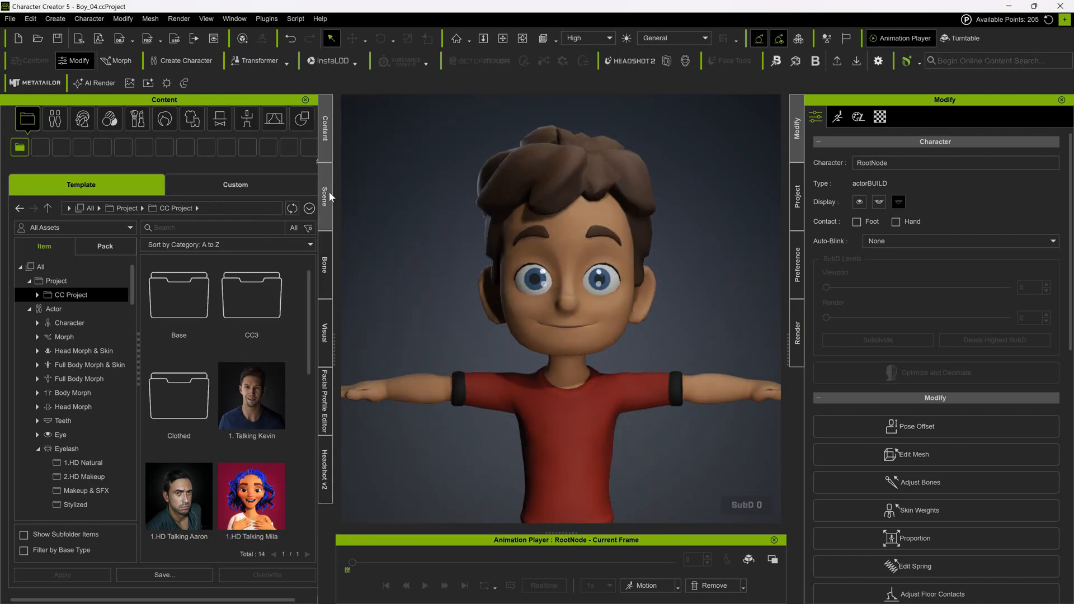
Apply the CC4 Standard facial profile from the actor templates to the character
click(329, 191)
click(324, 131)
click(55, 118)
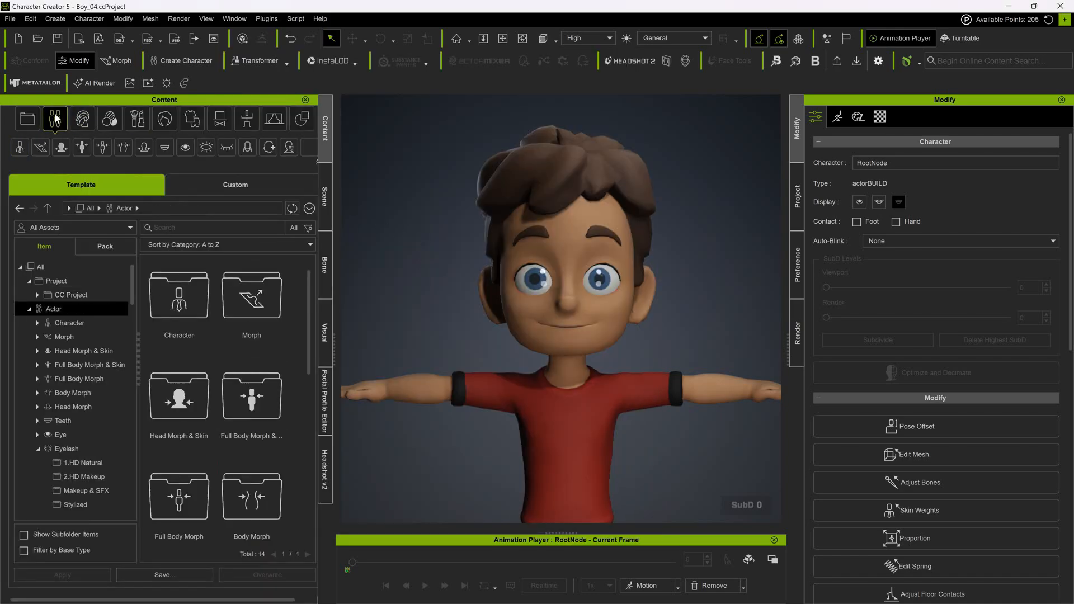
click(224, 190)
click(270, 147)
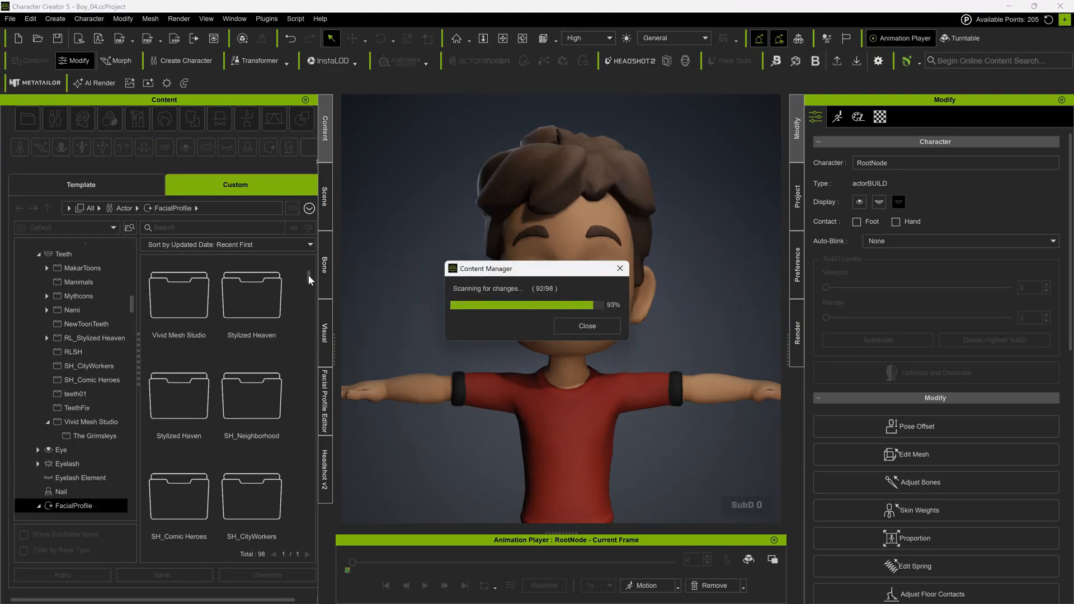
drag(312, 435, 314, 445)
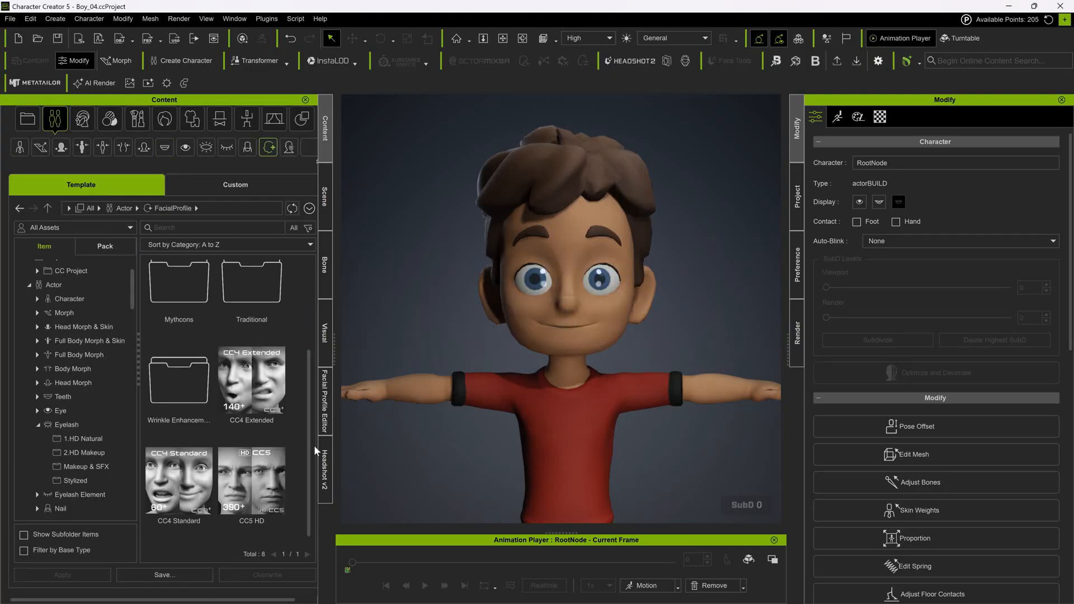
click(258, 472)
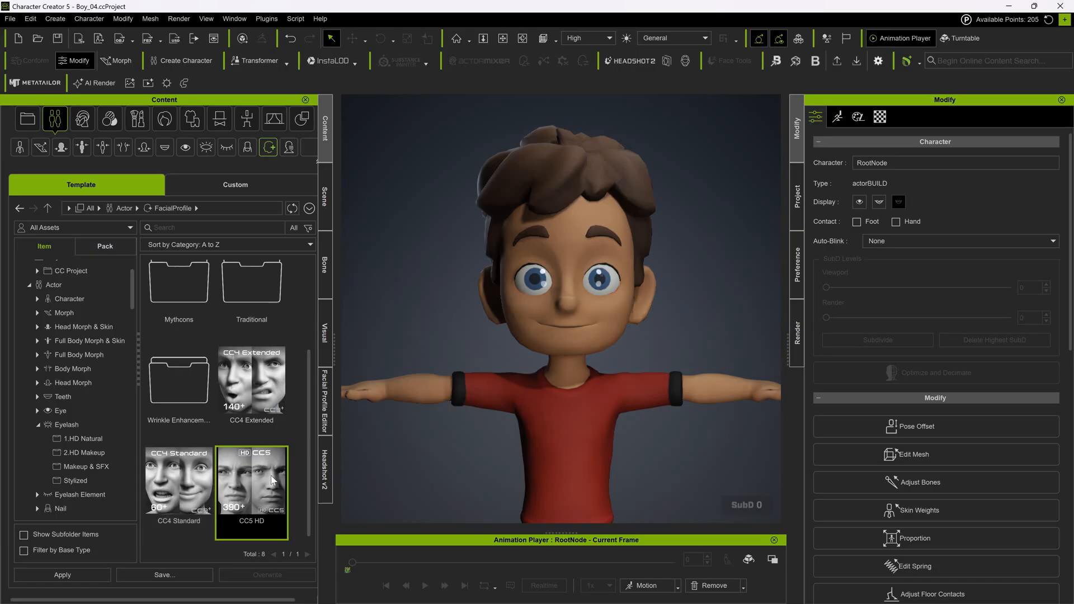
click(185, 475)
click(478, 349)
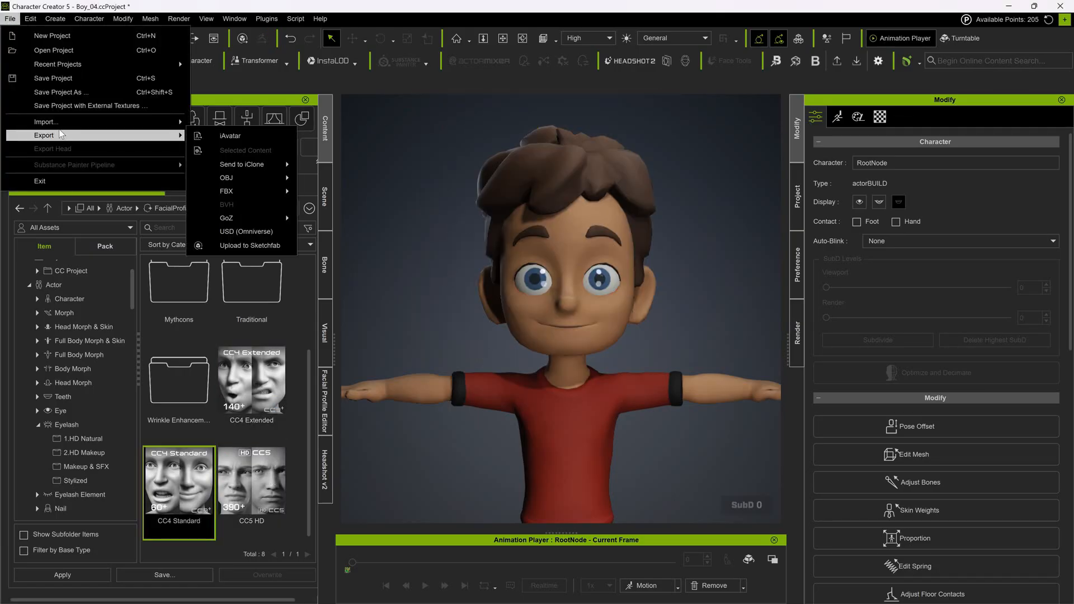
Export the character as FBX, switch to Blender, import it into the empty scene and show it in front view
click(392, 184)
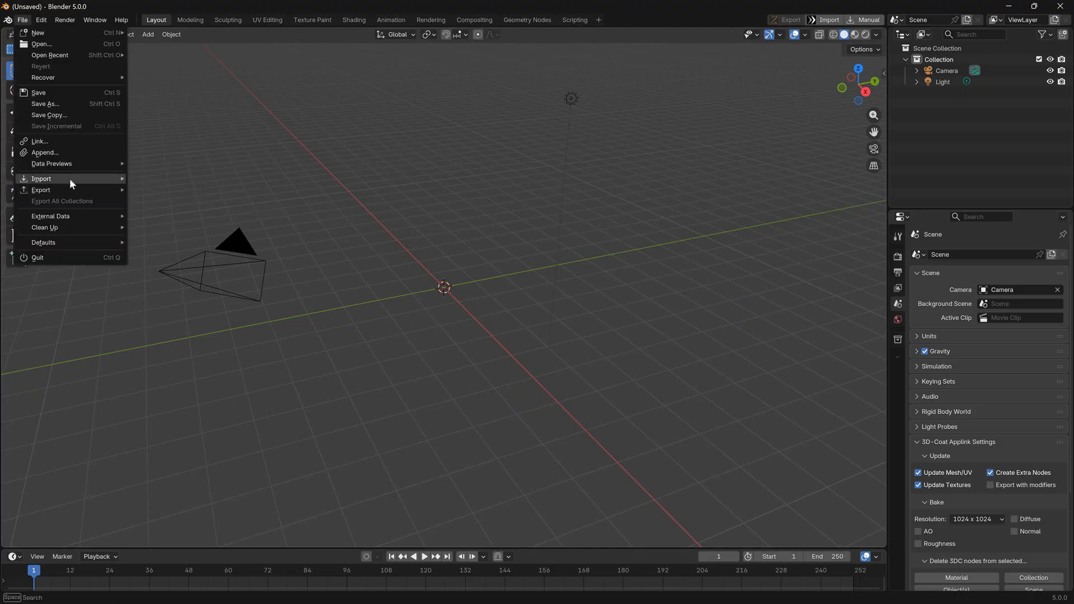
mouse_move(75, 188)
click(216, 243)
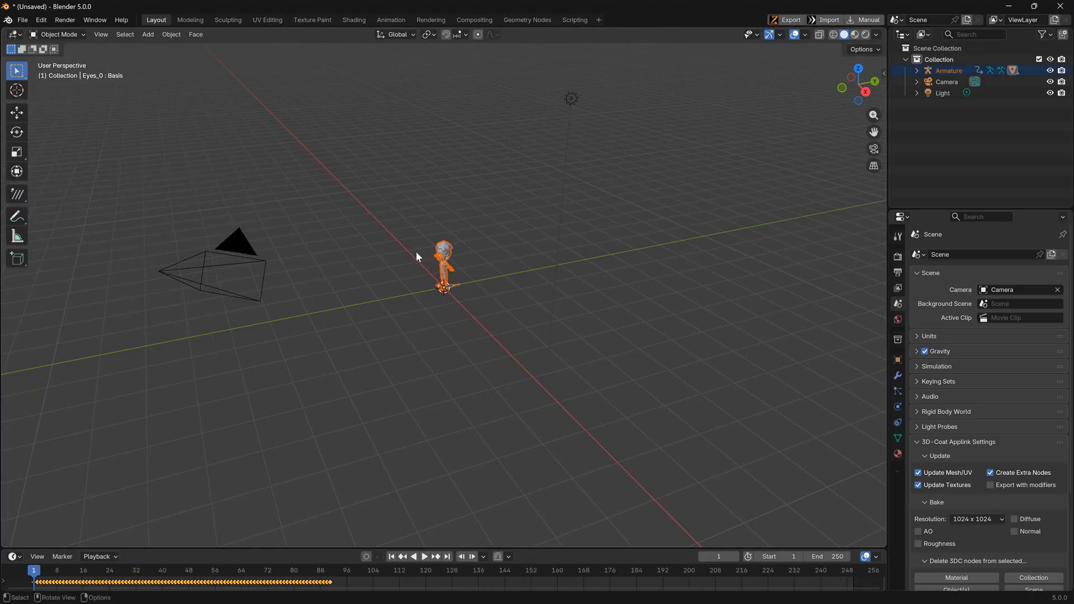
key(KP_1)
key(KP_Decimal)
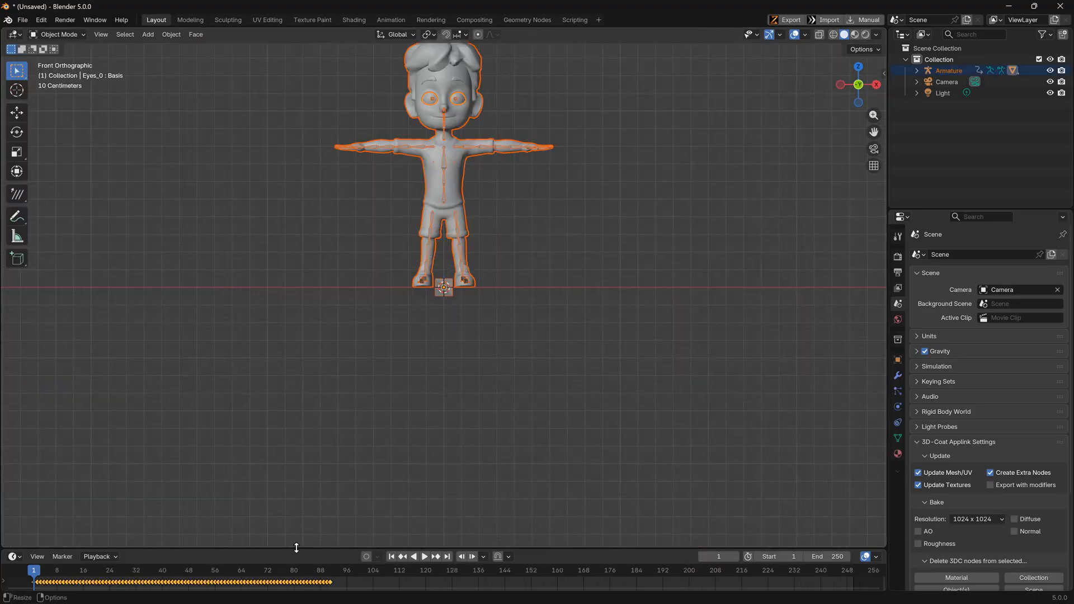
Go to frame 0 of the imported expression sequence and examine the character's head in front view
drag(243, 550, 243, 444)
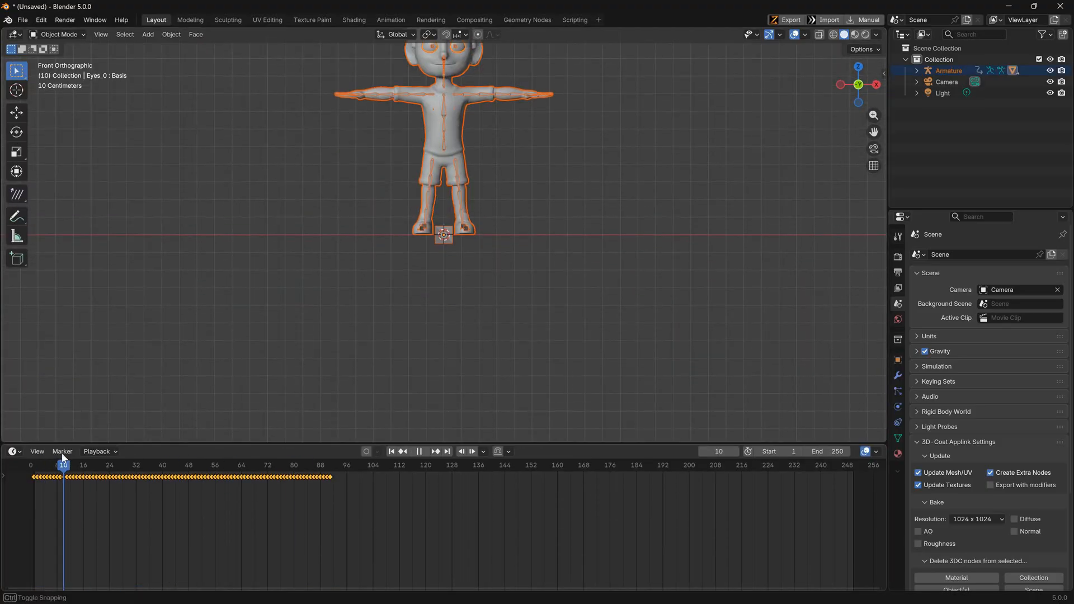
drag(63, 458, 30, 461)
scroll(310, 157, up, 4)
shift+middle_drag(310, 156, 308, 356)
scroll(308, 224, up, 3)
shift+middle_drag(308, 67, 305, 360)
middle_drag(306, 361, 401, 330)
key(KP_1)
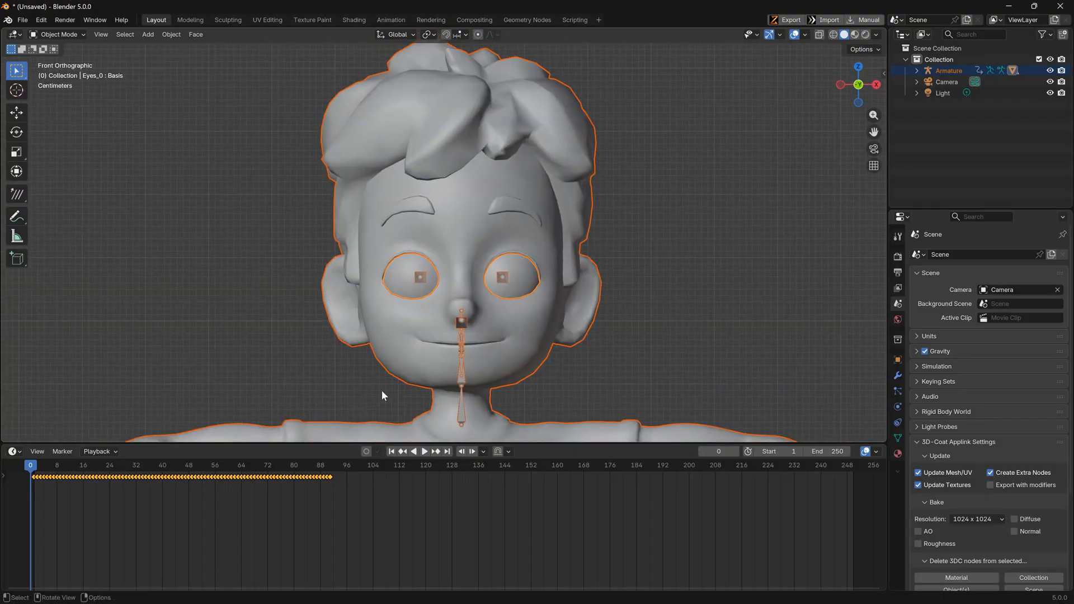
Show the shape keys of the Eyes_0 mesh and select V_None
drag(382, 443, 382, 525)
click(898, 439)
click(947, 396)
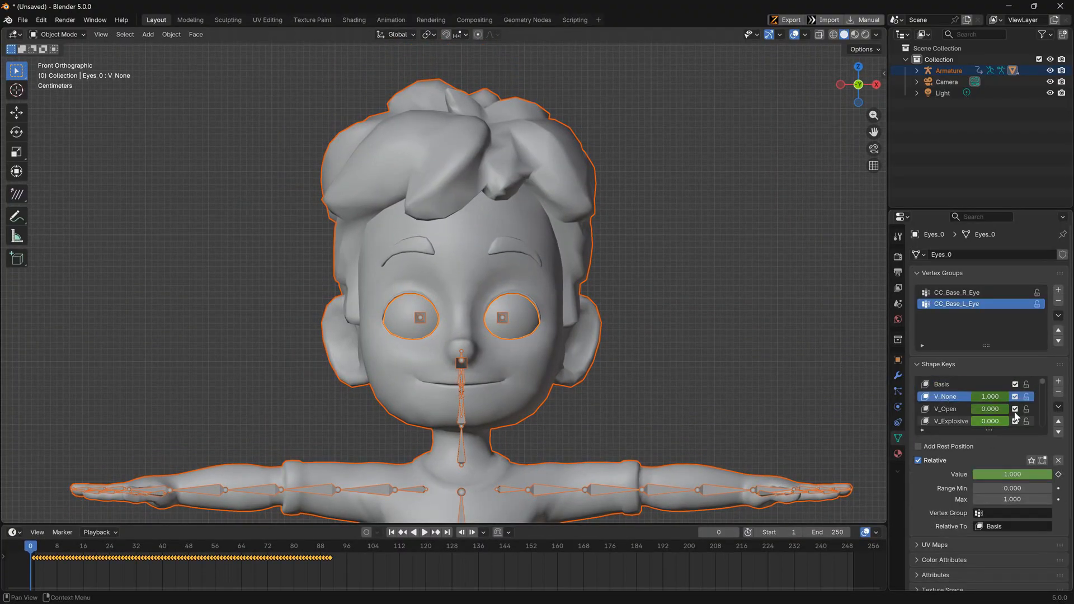
Go to frame 2, put the Body_0 mesh into Sculpt Mode and select its V_Open shape key
drag(31, 547, 37, 548)
middle_drag(341, 380, 366, 347)
shift+middle_drag(366, 347, 383, 258)
scroll(383, 258, up, 3)
click(383, 258)
key(KP_1)
click(58, 34)
click(56, 71)
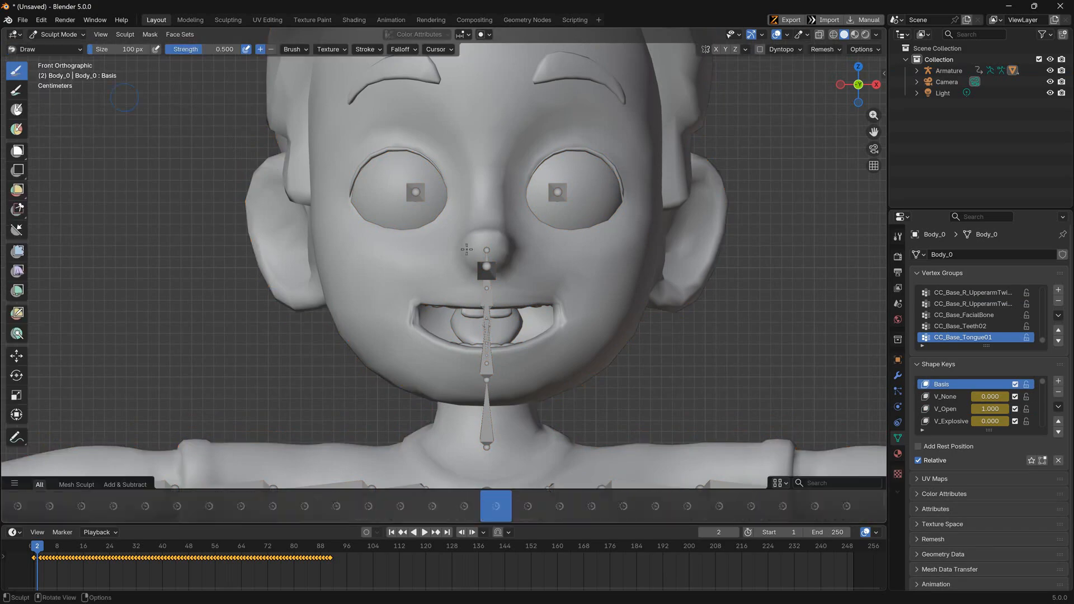
click(947, 409)
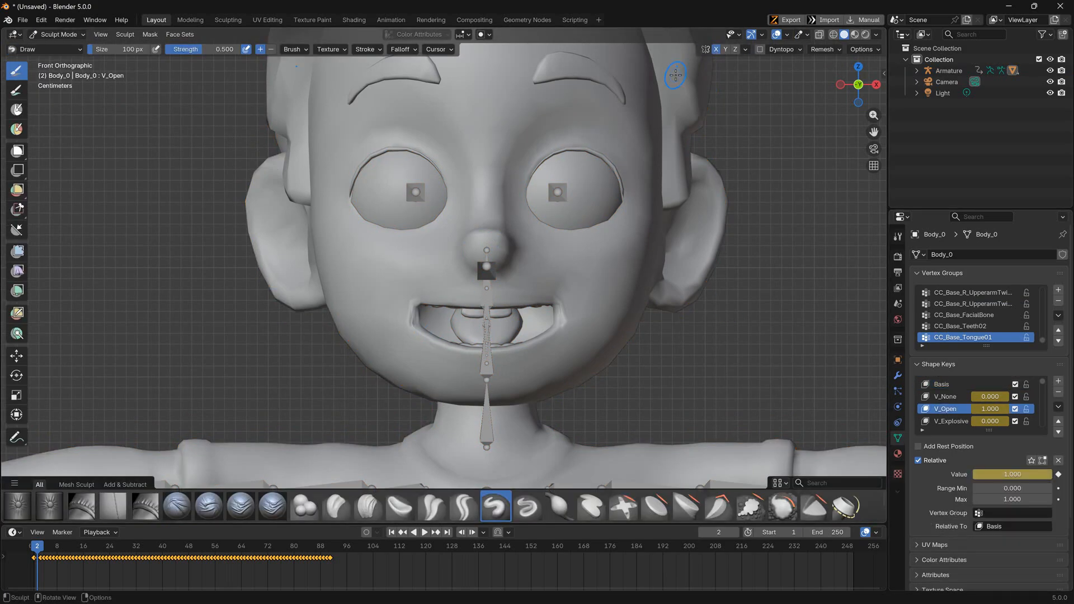
Try sculpting the mouth corner with the Draw brush enlarged to 280 px at strength 0.200, and undo it
key(bracketright)
key(bracketright)
key(bracketright)
key(bracketright)
key(bracketright)
mouse_move(320, 225)
middle_down()
mouse_move(340, 228)
mouse_move(329, 225)
middle_up()
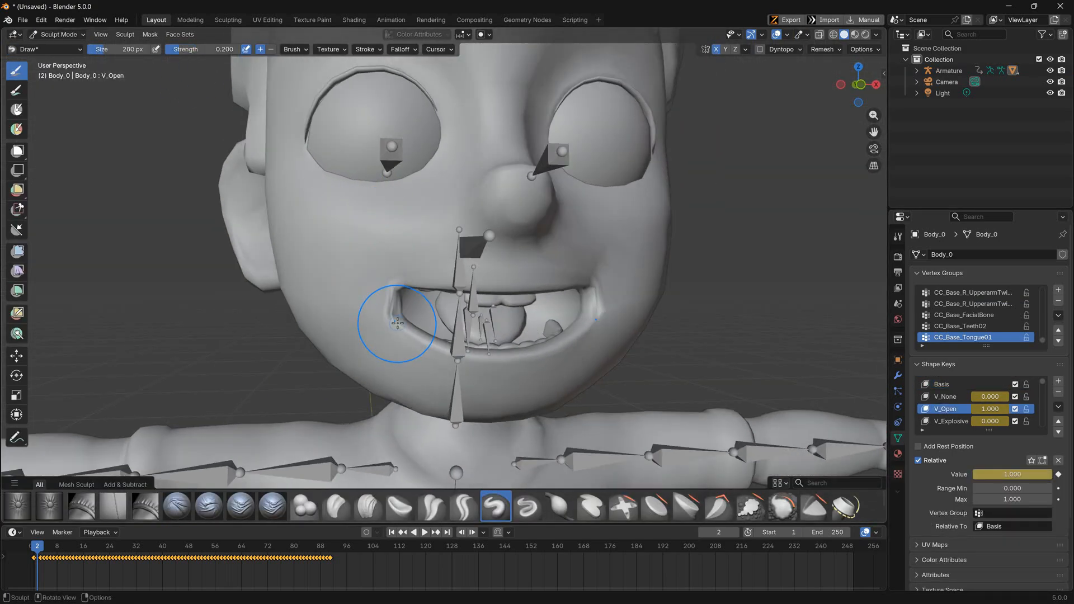
mouse_move(397, 323)
middle_down()
mouse_move(417, 300)
mouse_move(338, 281)
middle_up()
key(ctrl+z)
Reshape the open mouth's corners on V_Open with the Grab brush at 383 px and strength 0.400
key(KP_1)
key(g)
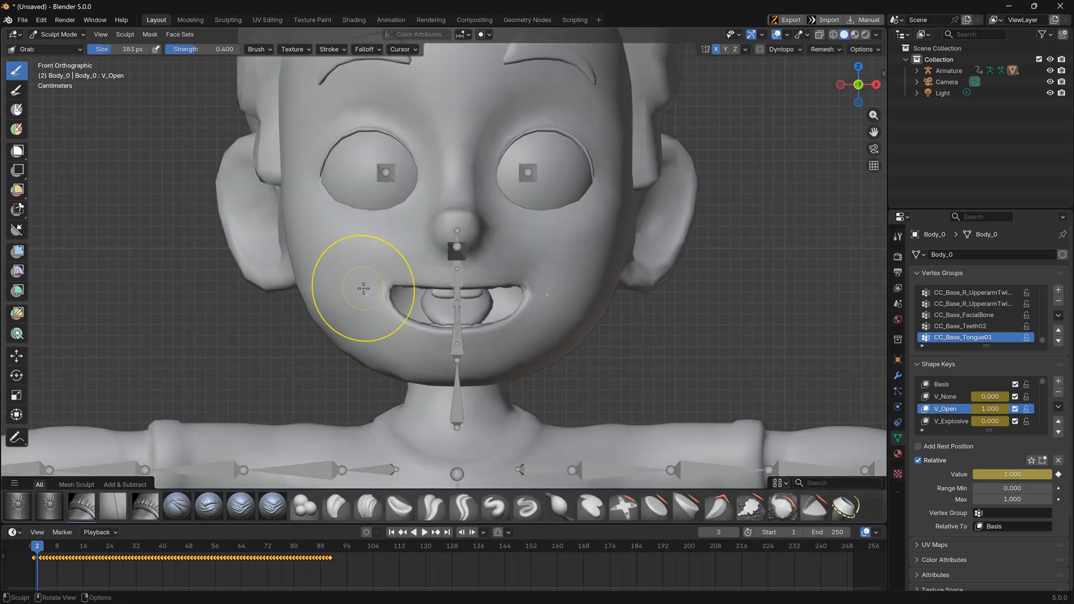
mouse_move(435, 348)
middle_down()
mouse_move(659, 335)
mouse_move(420, 335)
mouse_move(478, 325)
middle_up()
key(KP_1)
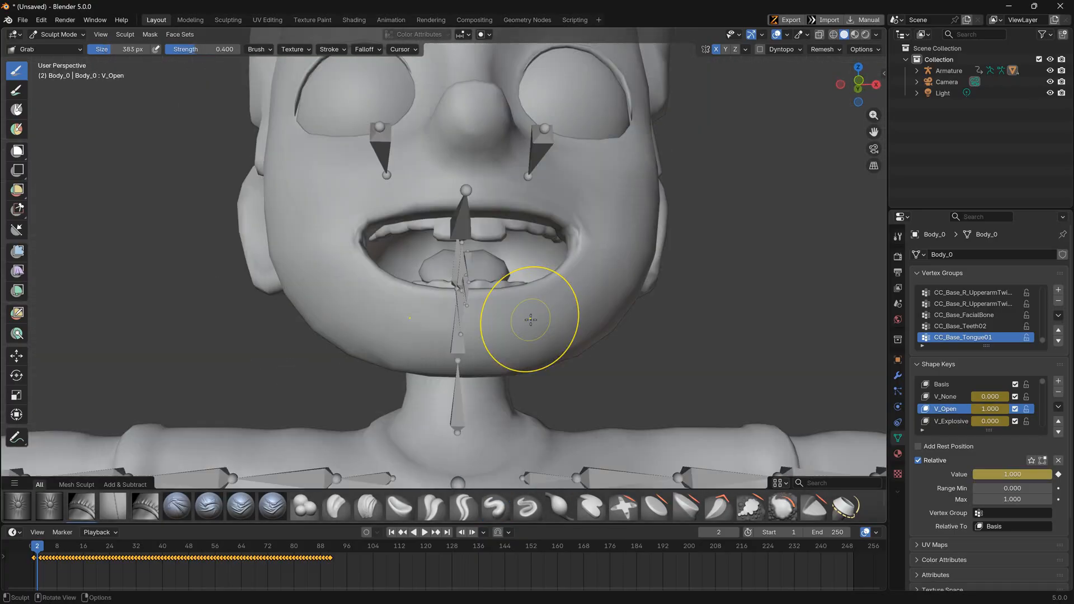
scroll(394, 332, down, 5)
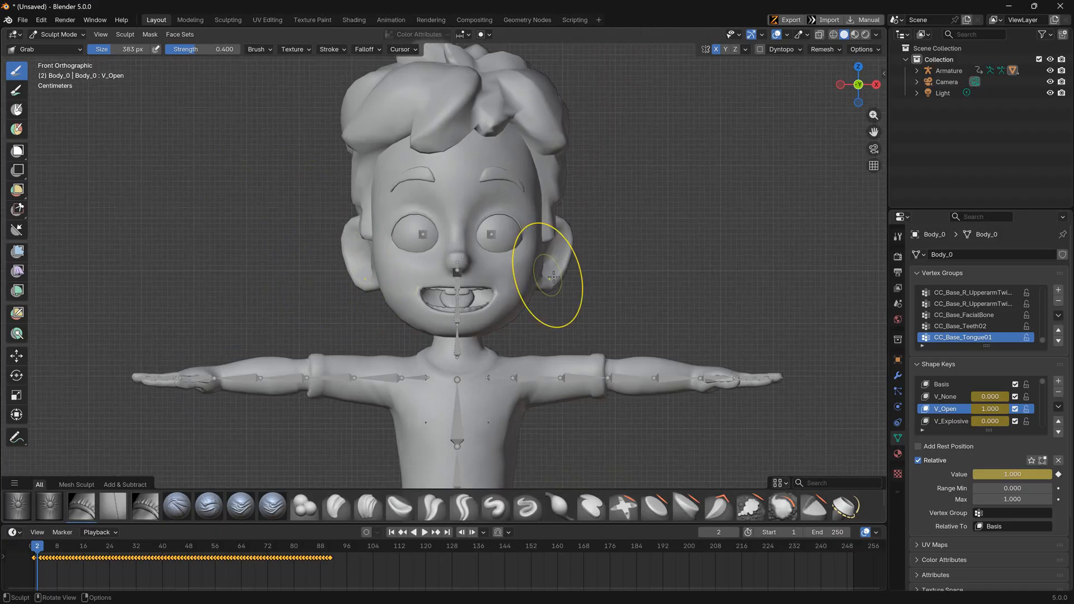
Go to frame 4, lengthen the shape key list and select the V_Dental_Lip shape key of Body_0
drag(39, 551, 41, 551)
scroll(954, 413, down, 1)
click(955, 411)
scroll(408, 289, up, 4)
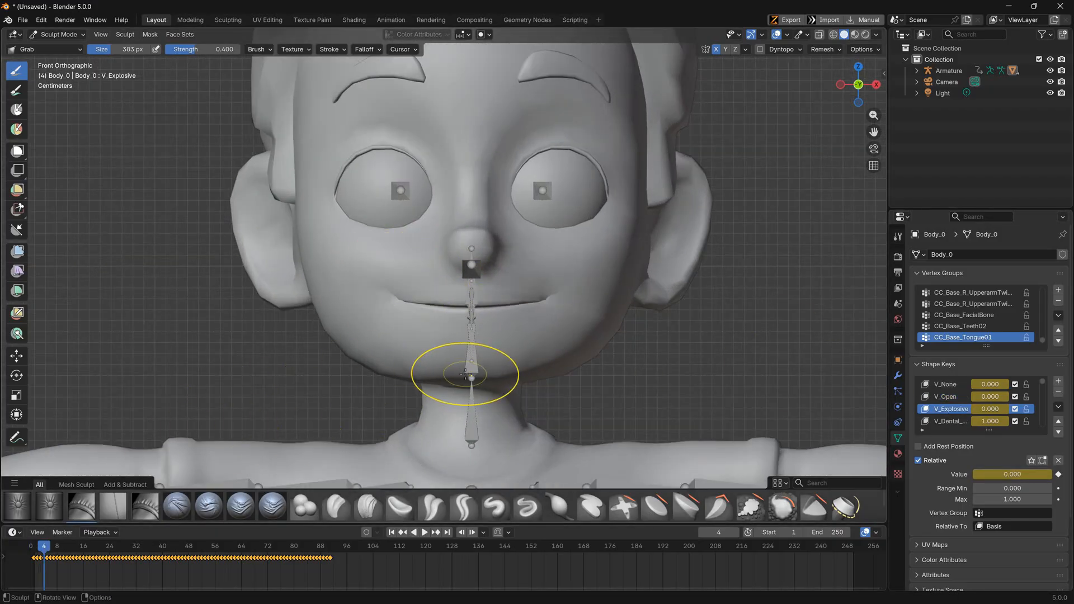
drag(990, 430, 989, 492)
click(951, 421)
Turn on auto-masking and push the lower lip back on V_Dental_Lip in side view with the Grab brush at 582 px
middle_drag(453, 336, 549, 340)
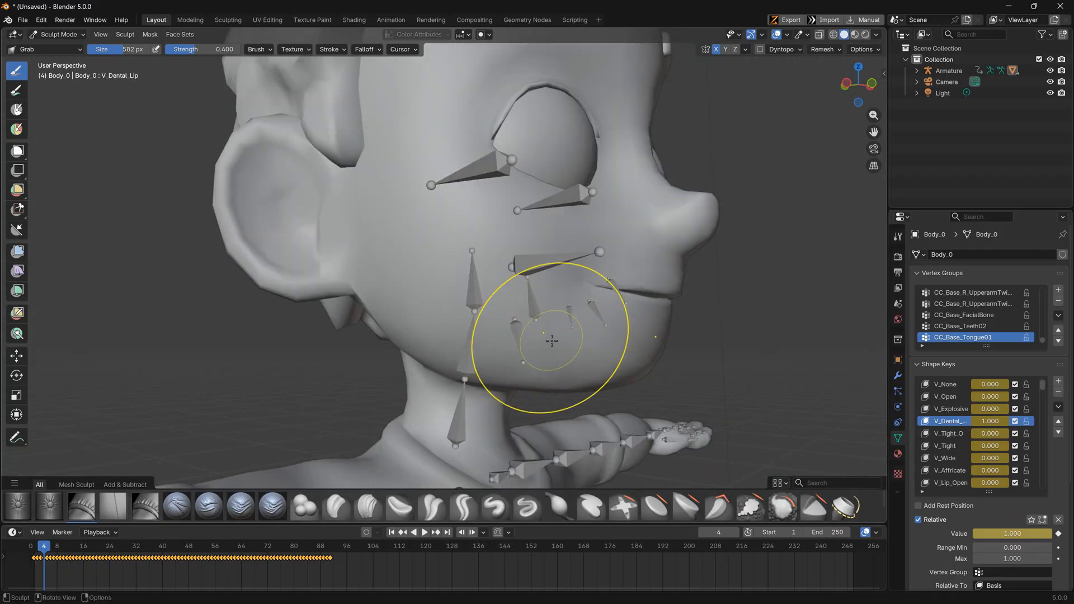
key(KP_3)
click(482, 36)
click(431, 72)
drag(243, 324, 294, 337)
middle_drag(293, 337, 335, 313)
key(KP_1)
Reduce the Grab brush to 420 px and refine the lower lip of V_Dental_Lip, checking it from the side and front
scroll(448, 297, down, 5)
middle_drag(502, 285, 578, 333)
key(KP_3)
scroll(313, 343, up, 3)
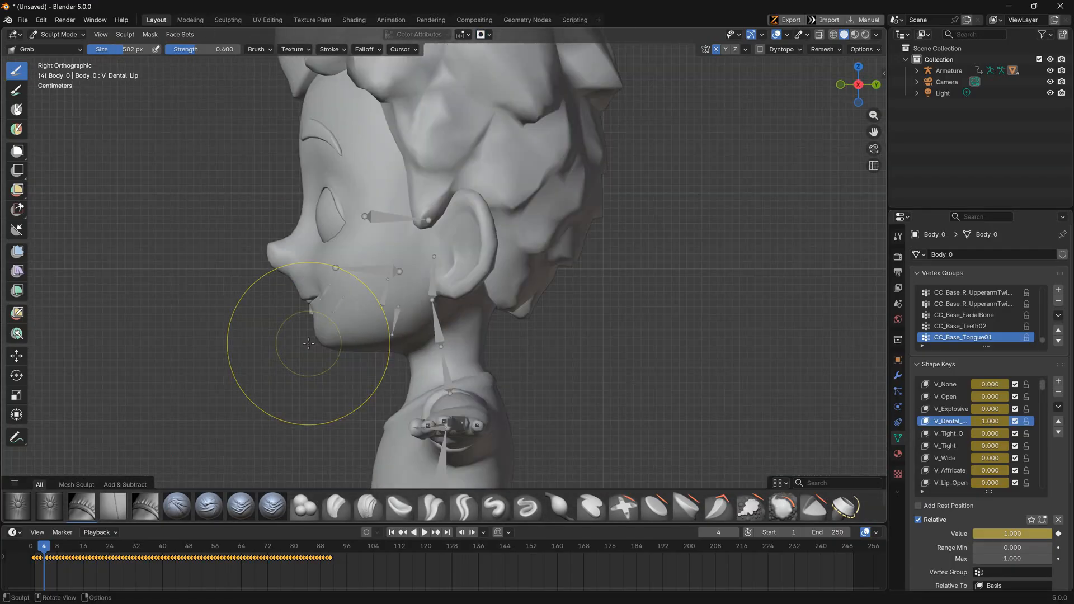
scroll(308, 344, up, 2)
key(f)
click(283, 364)
mouse_move(278, 364)
middle_down()
mouse_move(274, 341)
mouse_move(288, 379)
middle_up()
key(KP_1)
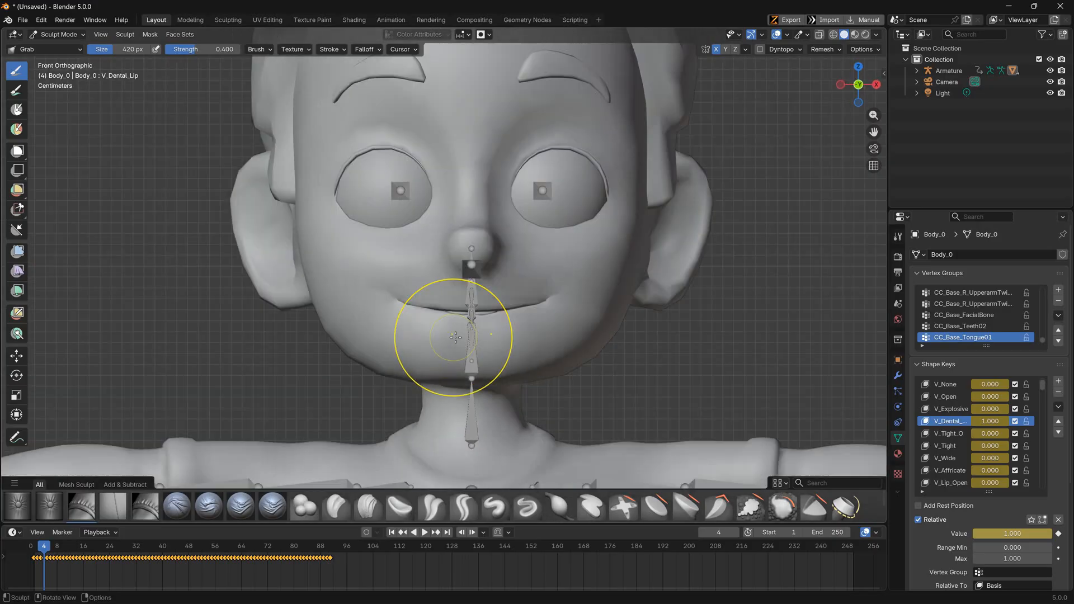
Go to frame 5 and select the V_Tight_O shape key
key(KP_3)
click(47, 548)
scroll(308, 359, up, 1)
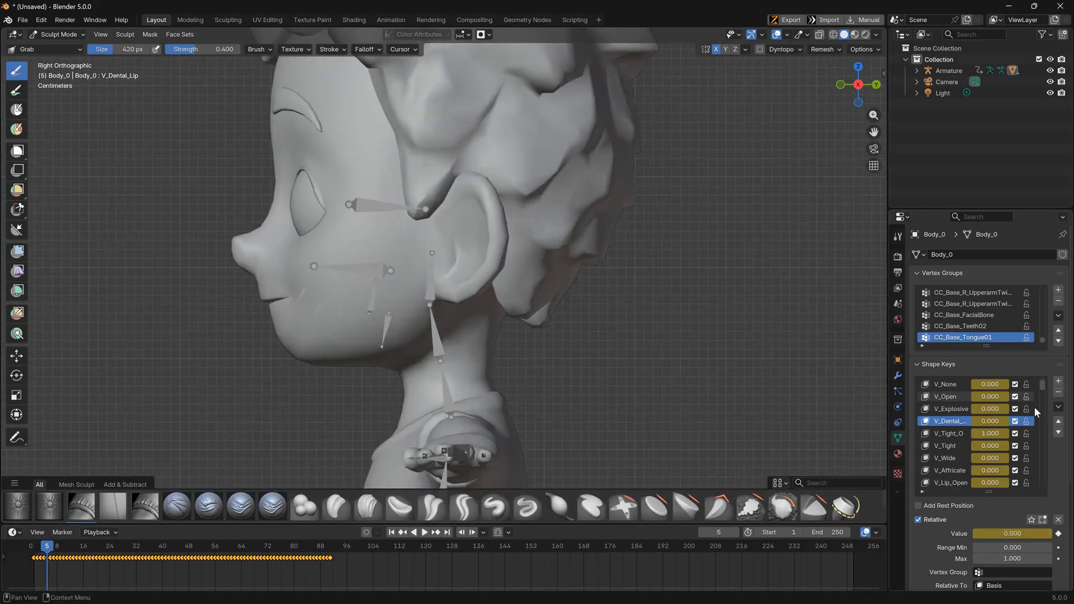
click(954, 434)
Pull the mouth corners inward on V_Tight_O with the Grab brush at 462 px and 301 px
middle_drag(431, 376, 595, 358)
key(f)
click(568, 371)
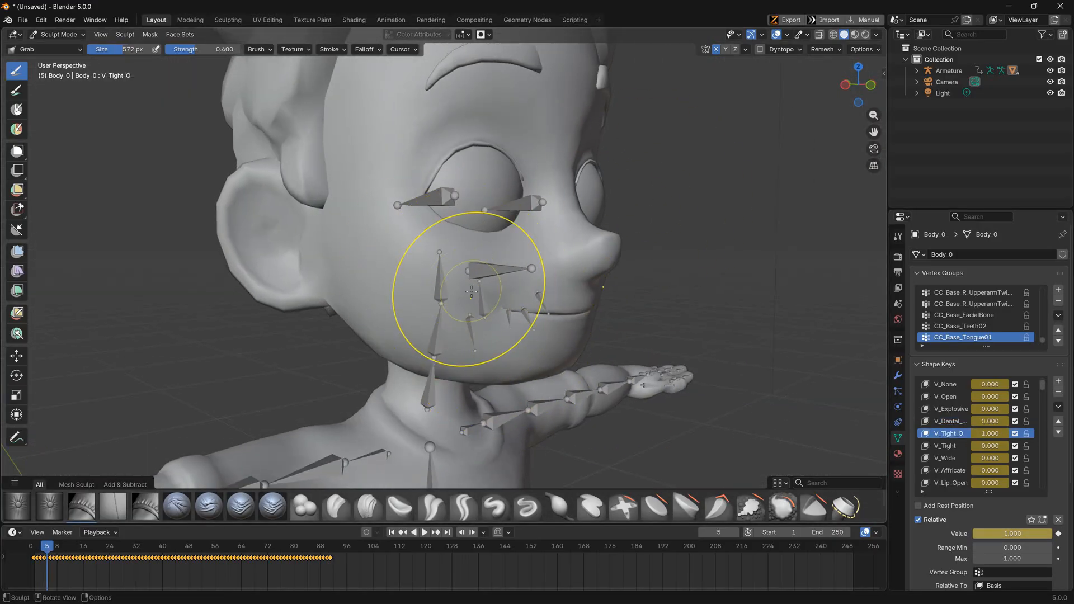
key(bracketleft)
key(bracketleft)
key(KP_1)
middle_drag(363, 307, 480, 308)
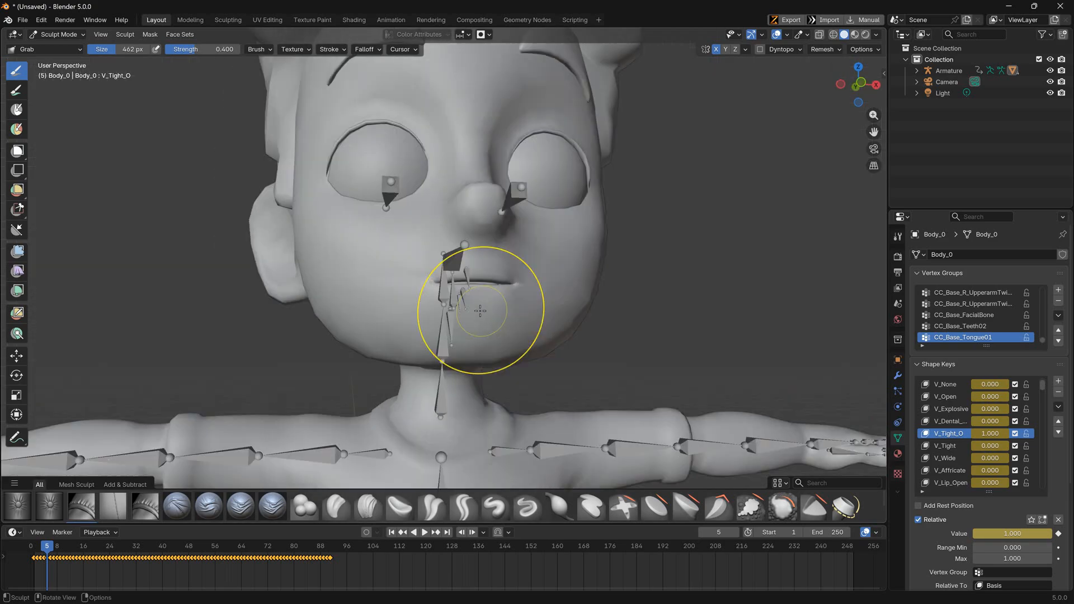
key(KP_1)
drag(399, 307, 421, 308)
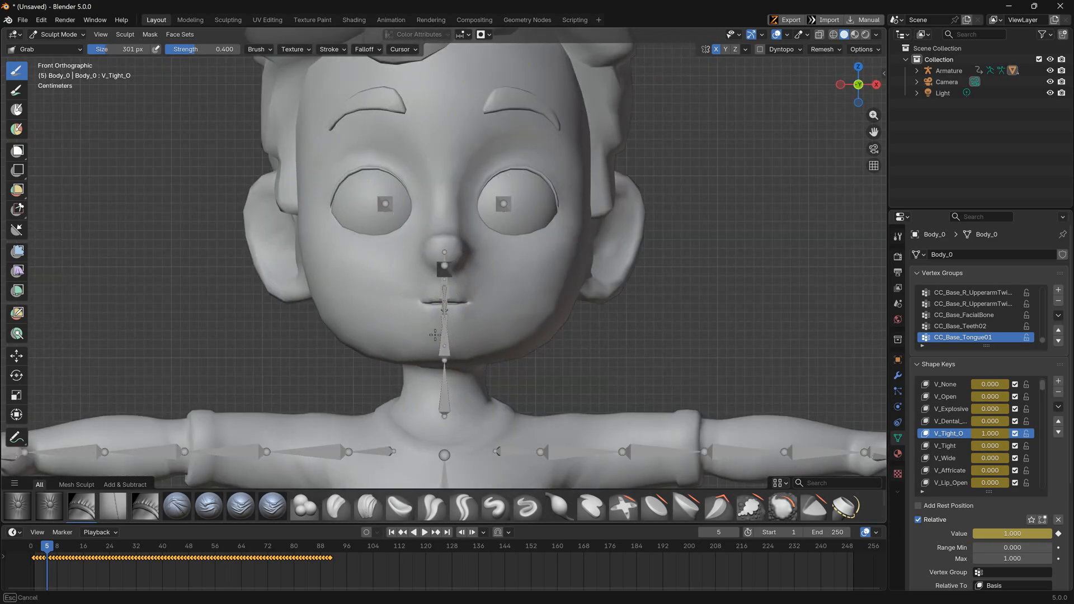
Part and round the lips of V_Tight_O with the Grab brush at 412 px
scroll(435, 330, up, 2)
middle_drag(407, 324, 580, 350)
key(bracketright)
key(bracketright)
key(bracketright)
key(KP_1)
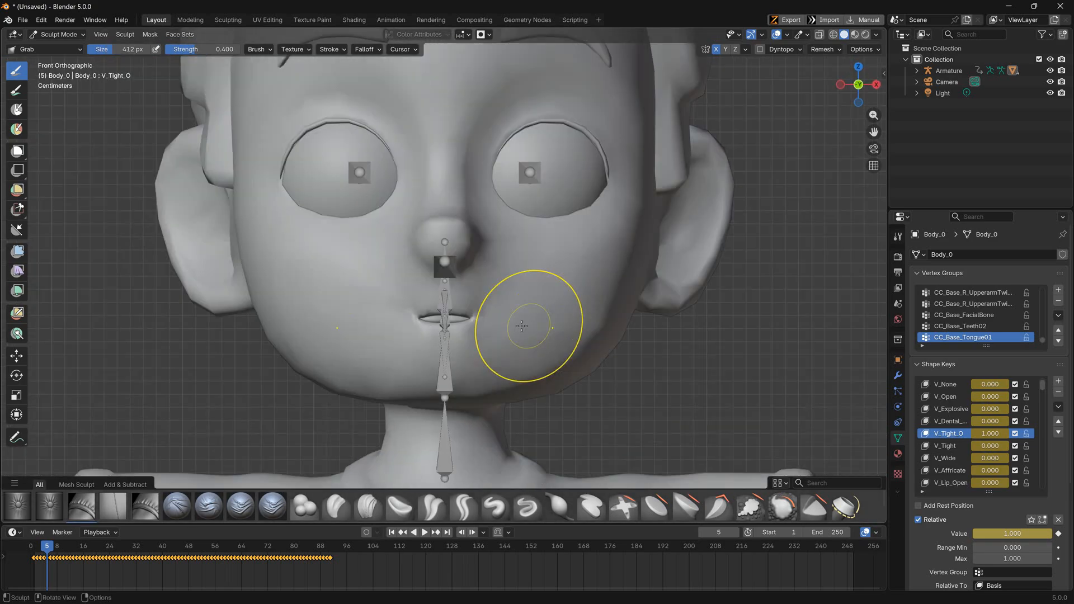
Tighten the V_Tight_O mouth into a smaller round opening with the Grab brush at 299 px
scroll(336, 191, down, 2)
shift+middle_drag(331, 188, 332, 198)
scroll(427, 303, up, 1)
key(bracketleft)
key(bracketleft)
key(bracketleft)
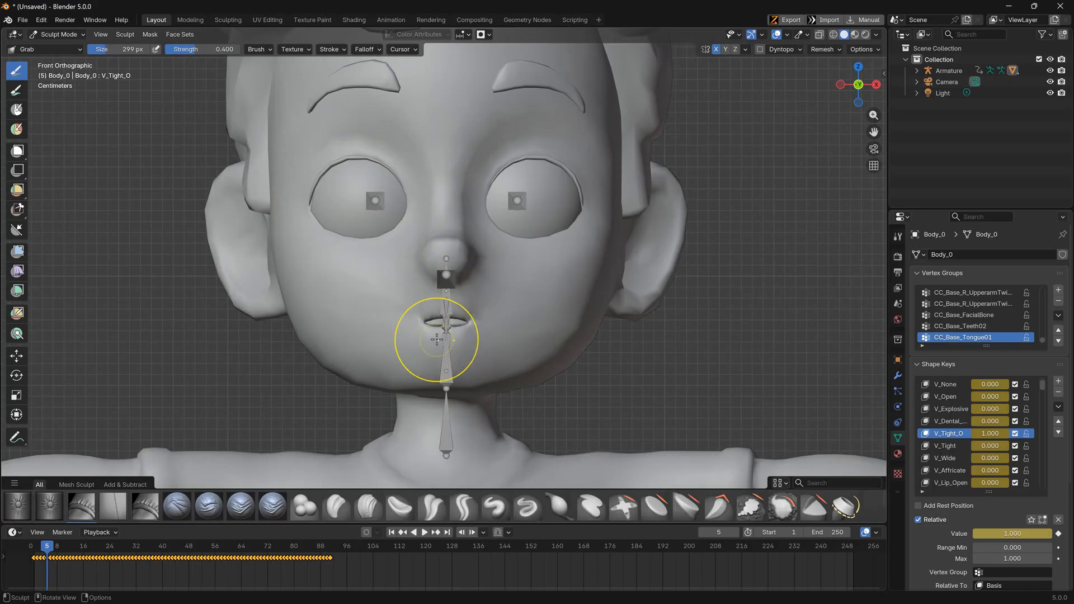
middle_drag(437, 339, 292, 314)
key(KP_1)
scroll(403, 276, down, 5)
scroll(436, 273, up, 4)
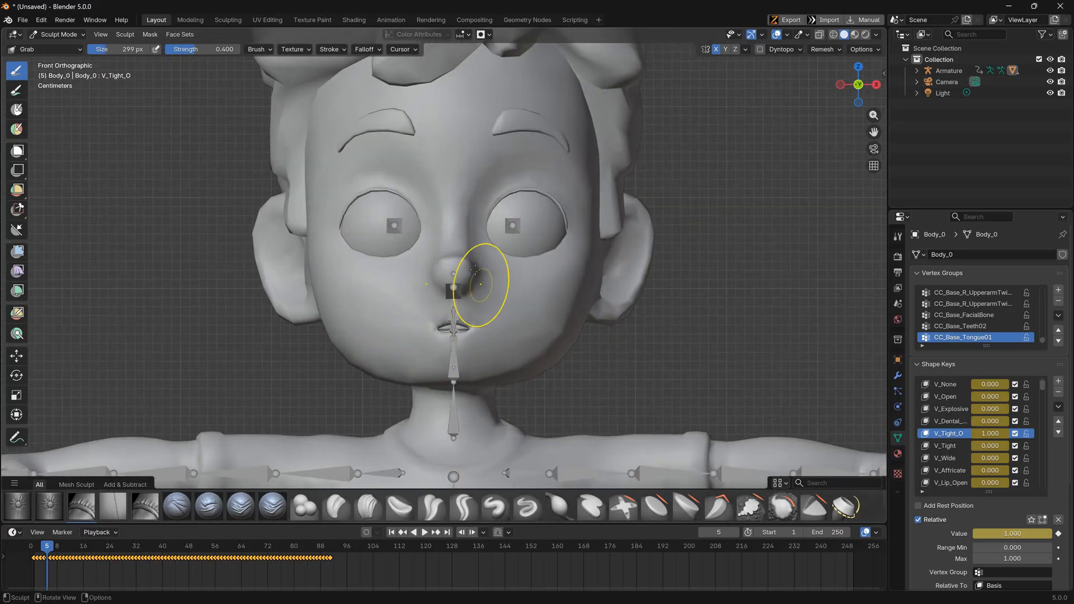
Select V_Tight at frame 6 and narrow the closed mouth with the Grab brush at 408 px
click(947, 446)
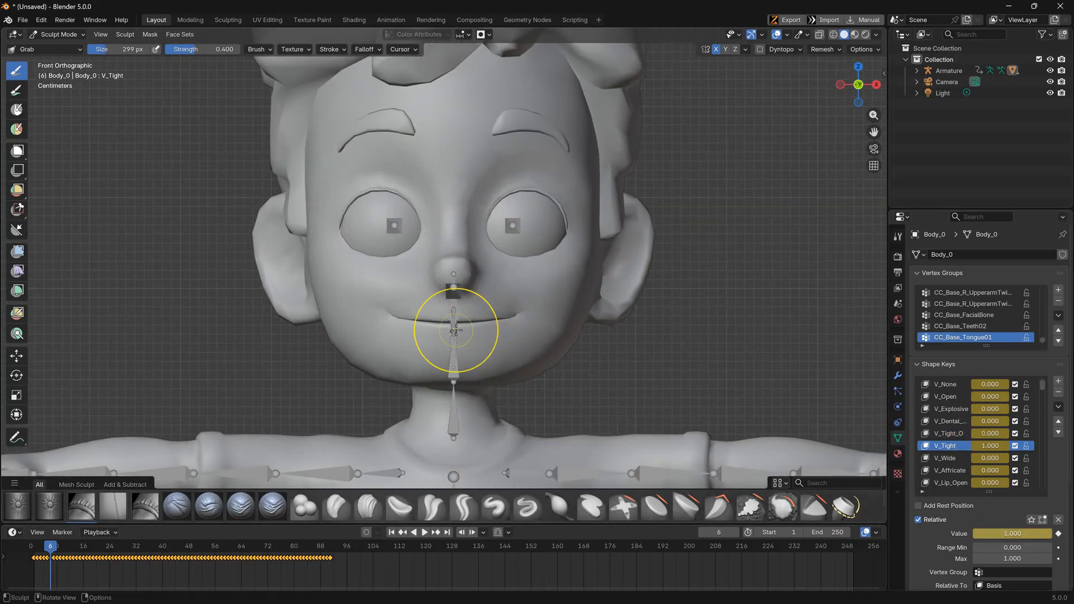
middle_drag(442, 334, 587, 358)
key(bracketright)
key(bracketright)
key(bracketright)
shift+middle_drag(492, 362, 470, 353)
key(KP_1)
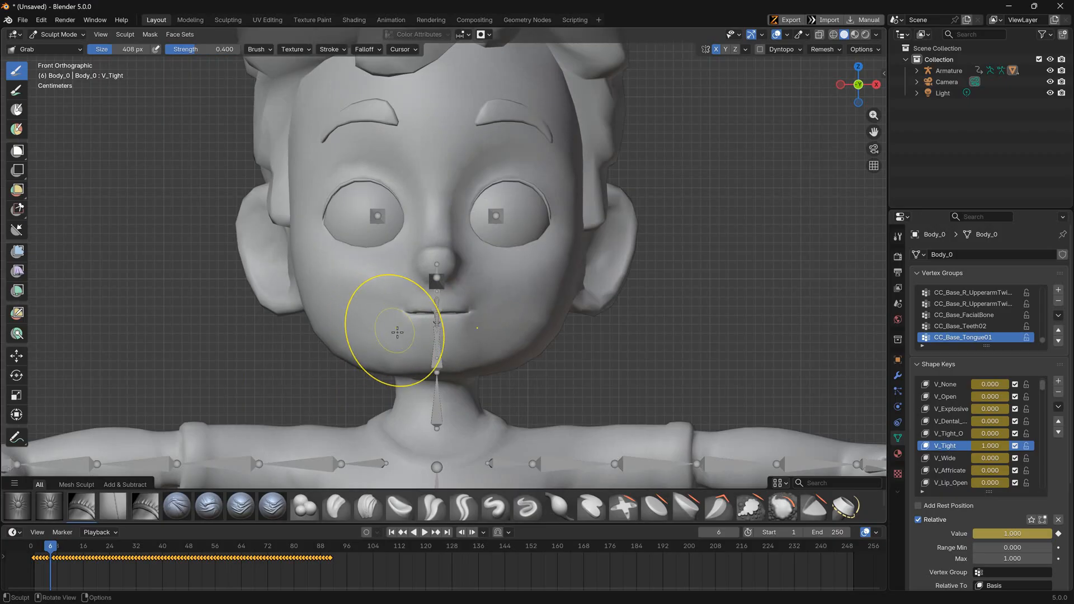
middle_drag(398, 332, 446, 310)
key(KP_1)
Widen the closed mouth on V_Wide at frame 7, and select the V_Affricate shape key at frame 8
click(946, 459)
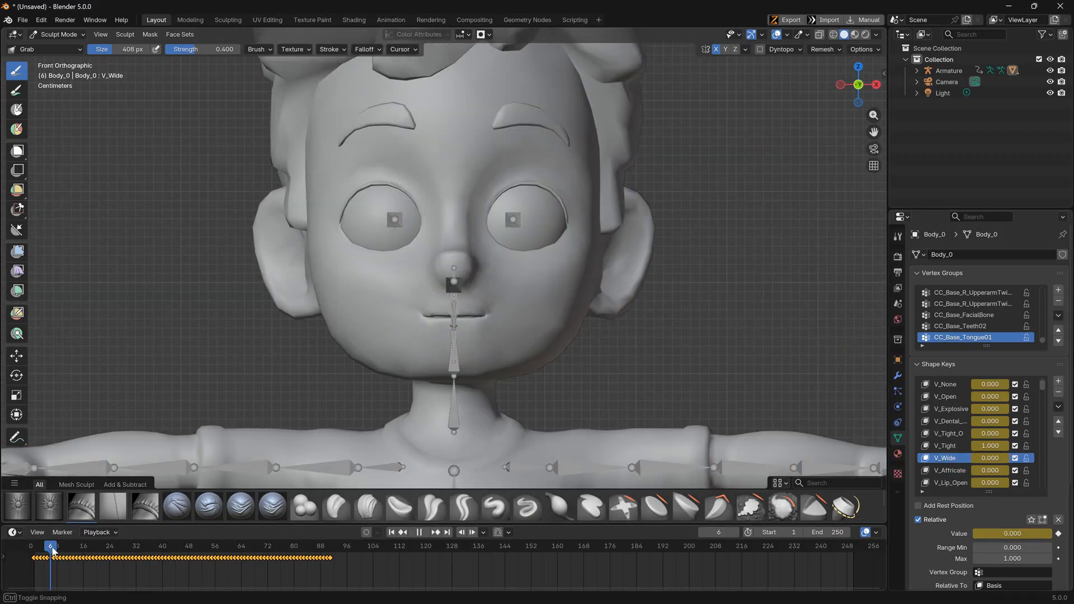
click(945, 473)
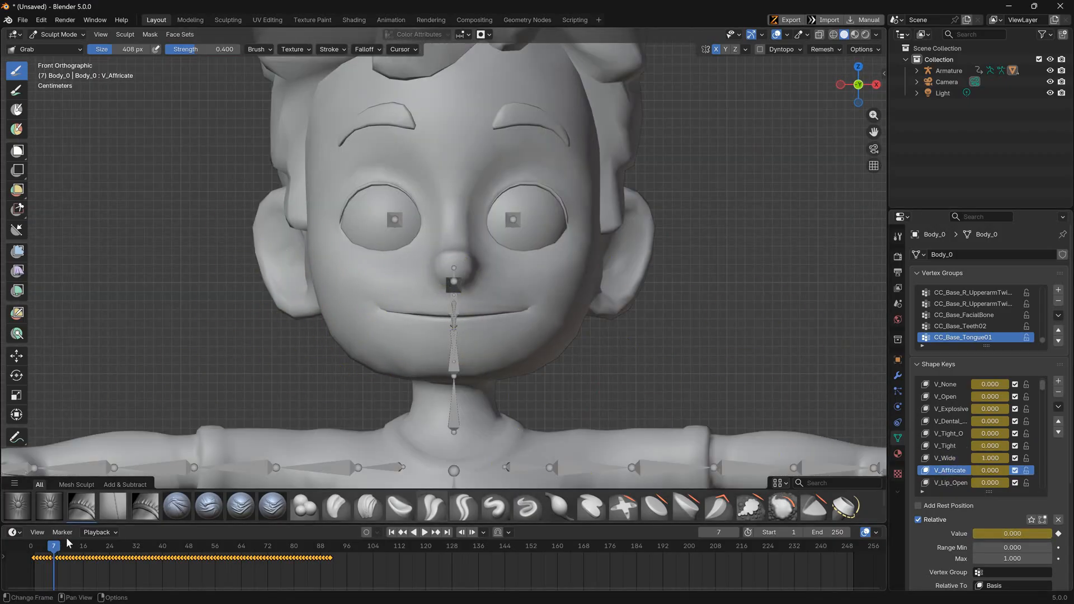
drag(58, 548, 58, 549)
Part the lips on V_Affricate, soften them with the Smooth brush at strength 0.279, and pull the mouth corners inward with the Grab brush
middle_drag(426, 291, 450, 346)
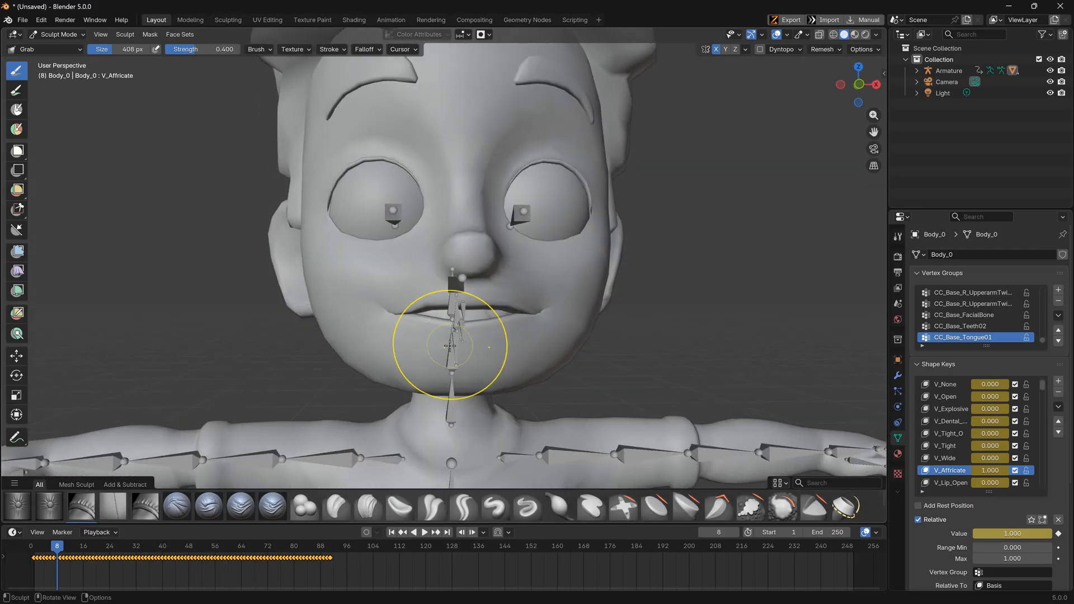
key(KP_1)
key(shift+s)
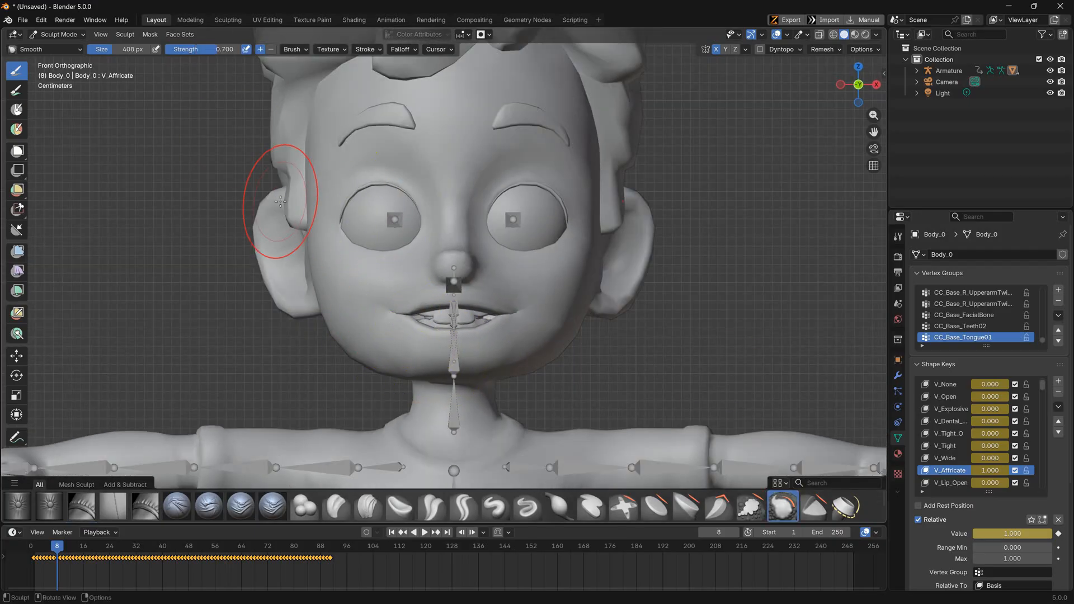
middle_drag(390, 336, 438, 341)
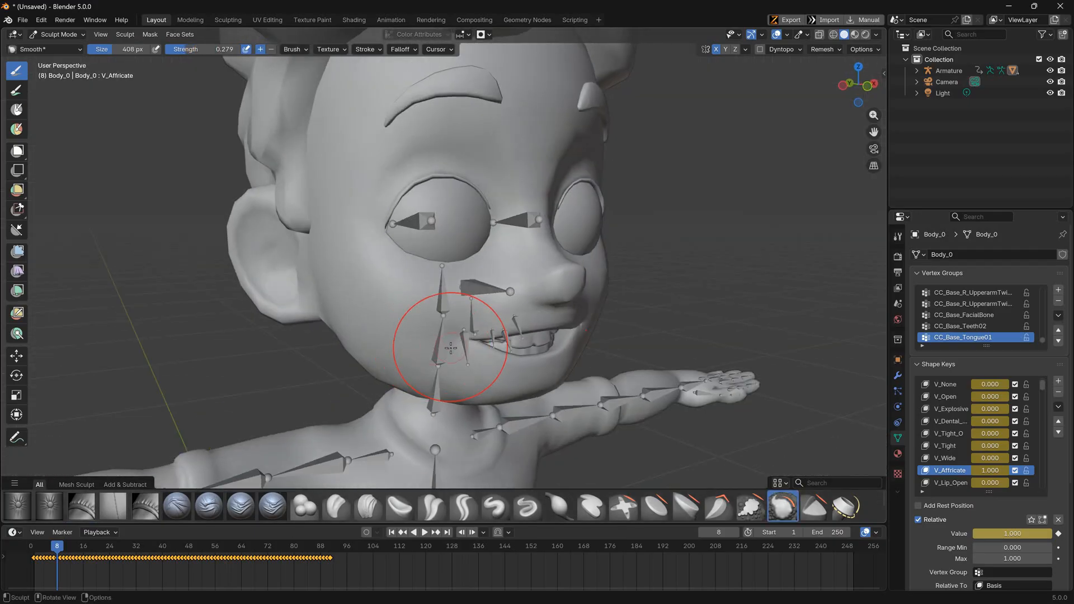
key(g)
key(KP_1)
drag(393, 330, 430, 341)
Select V_Lip_Open at frame 9 and pull the upper and lower lips apart with the Grab brush at 408 px
click(950, 483)
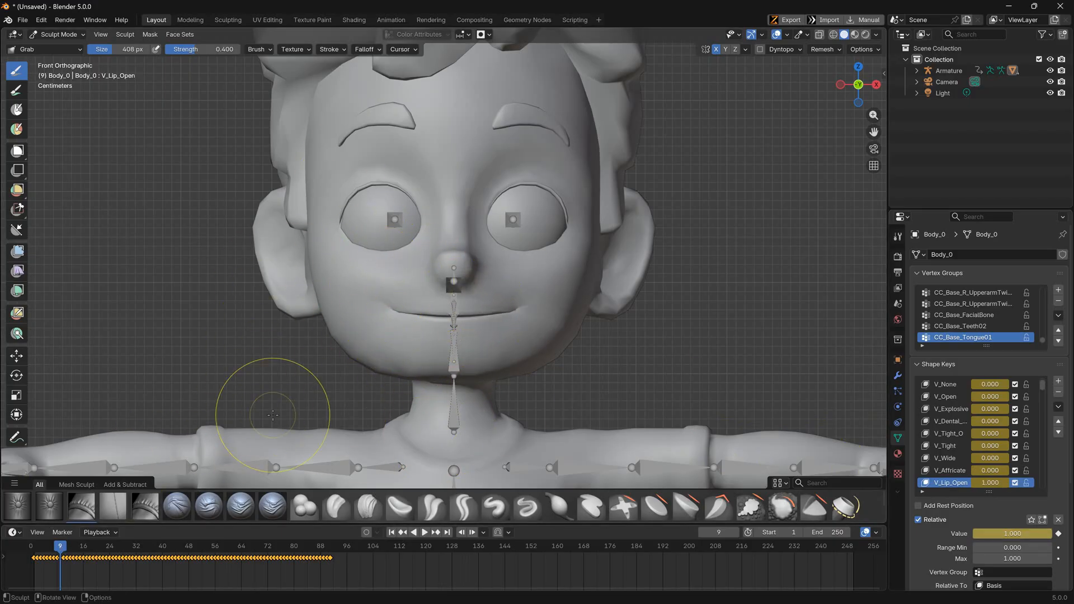
drag(430, 344, 440, 355)
drag(435, 317, 442, 300)
drag(441, 337, 422, 349)
drag(430, 308, 391, 323)
middle_drag(461, 355, 535, 377)
key(KP_1)
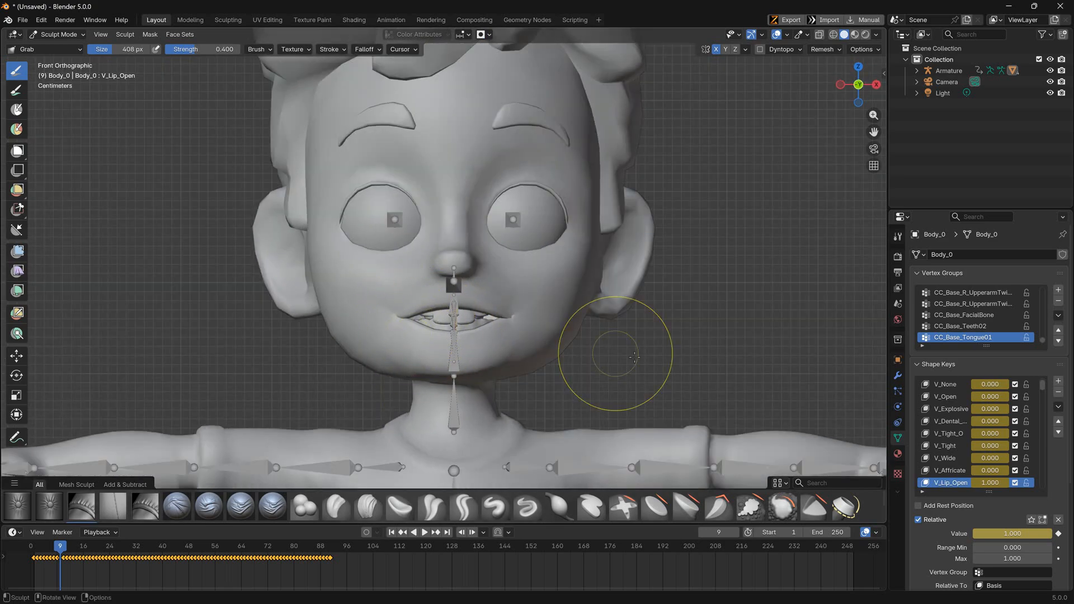
Select the V_Tongue_up shape key, widen the properties area to show full key names, and go to frame 10
scroll(947, 412, down, 1)
click(955, 484)
scroll(945, 401, down, 2)
drag(888, 436, 793, 404)
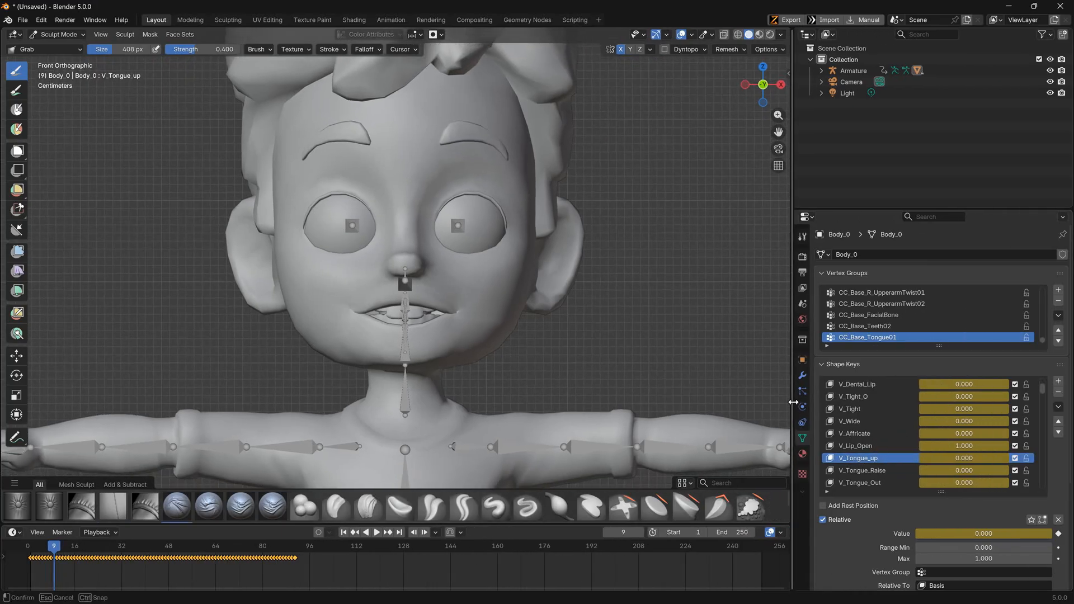
middle_drag(384, 322, 438, 351)
drag(54, 549, 57, 550)
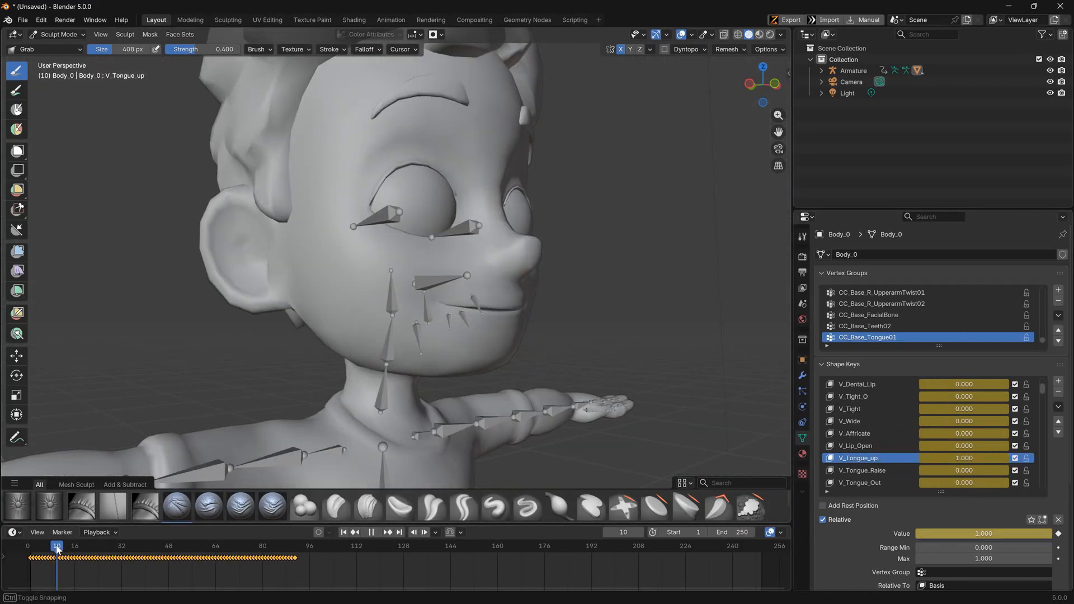
Return Body_0 to Object Mode and hide it to expose the teeth and tongue in side view
middle_drag(399, 345, 304, 348)
key(KP_3)
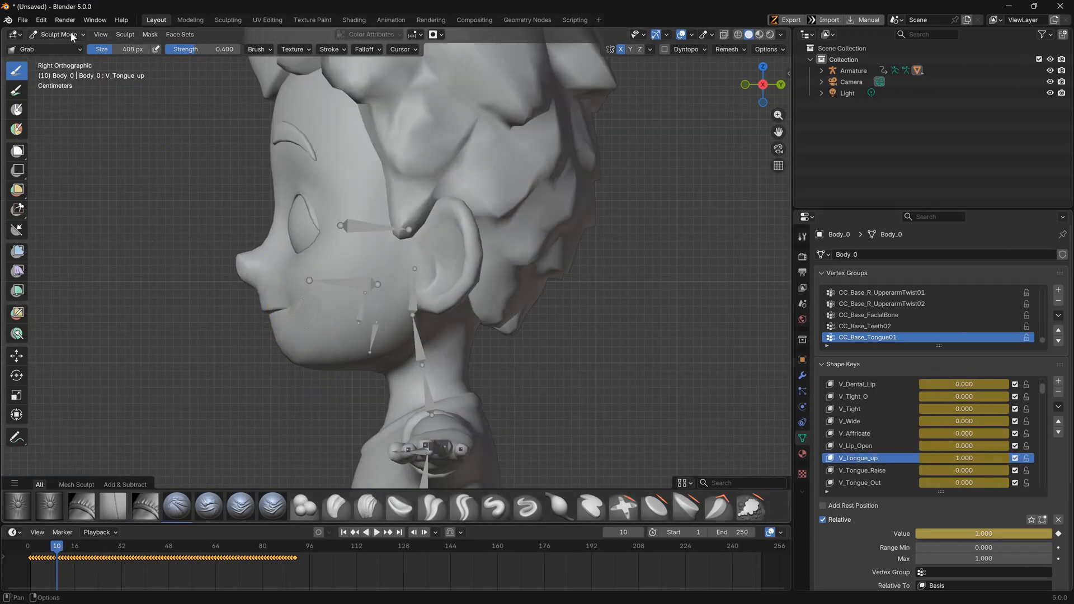
click(67, 35)
click(63, 48)
click(355, 285)
click(358, 166)
key(h)
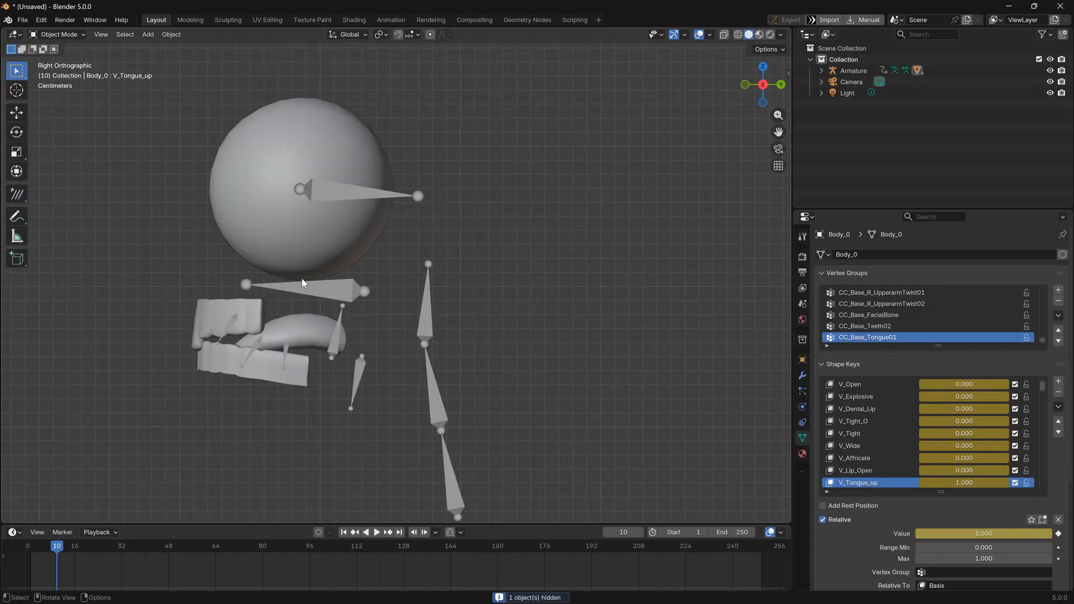
Put the Armature into Pose Mode and select the CC_Base_Tongue01 bone
click(444, 344)
click(56, 35)
click(59, 60)
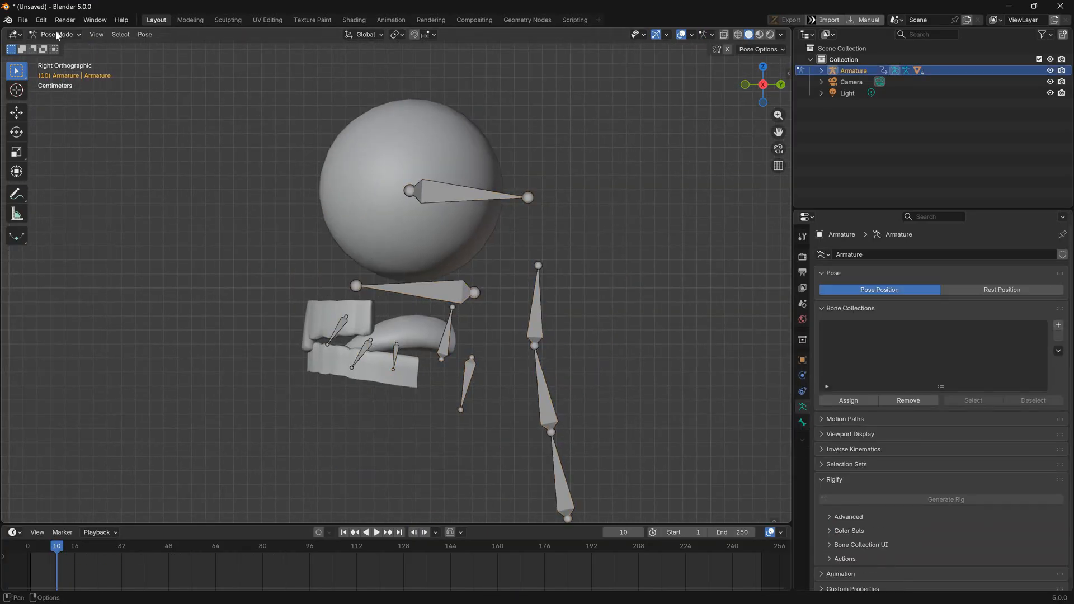
click(56, 34)
click(59, 73)
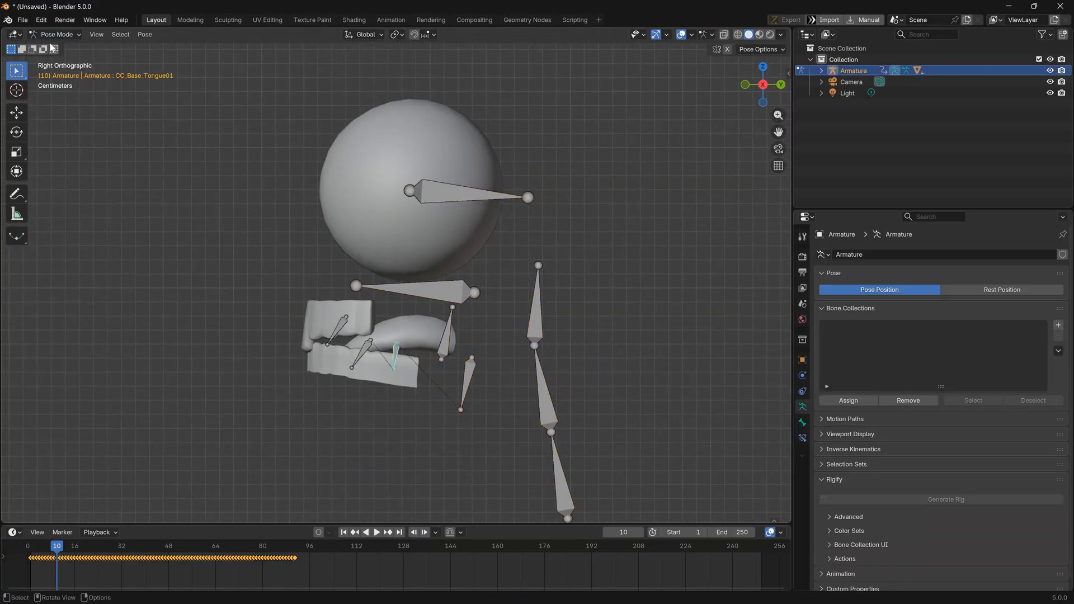
Raise the tongue by moving its bones, including CC_Base_Tongue02, with the Move tool
click(17, 112)
drag(396, 298, 371, 286)
right_click(397, 287)
click(363, 352)
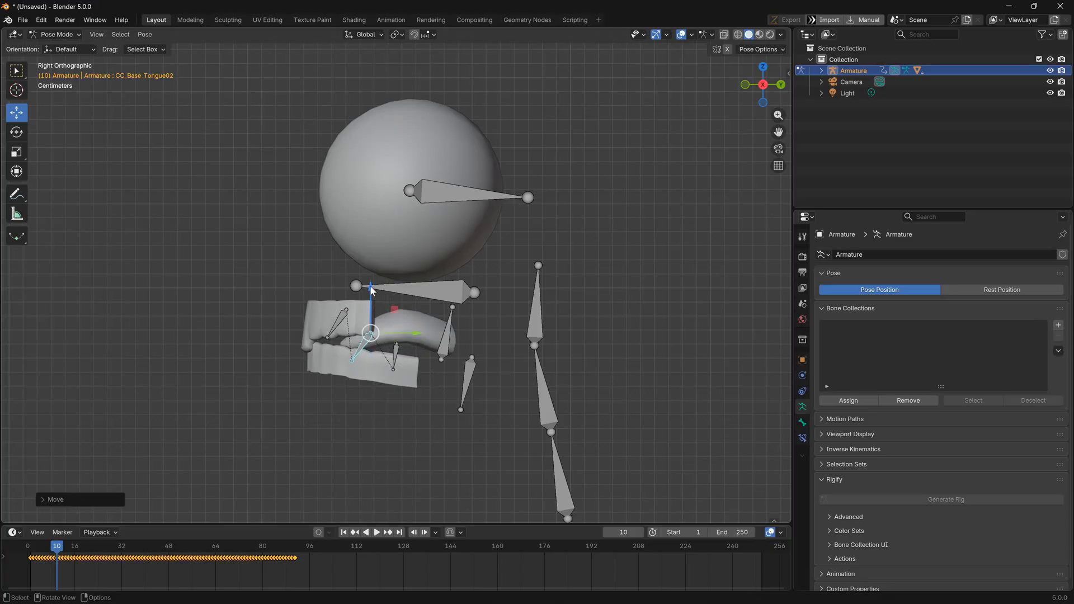
click(337, 326)
click(395, 356)
click(446, 339)
drag(441, 310, 371, 299)
click(395, 355)
click(368, 331)
Return the Armature to Object Mode and unhide all hidden objects
click(57, 34)
click(59, 48)
click(240, 168)
middle_drag(356, 175, 379, 189)
key(alt+h)
scroll(437, 154, down, 3)
key(KP_1)
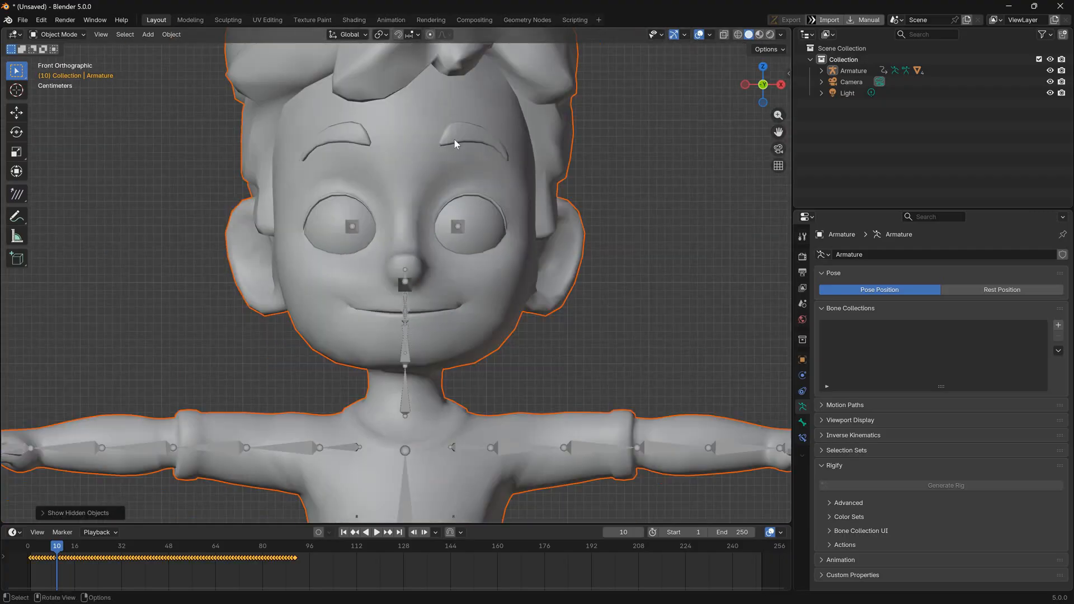
Select the V_Tongue_Raise shape key of the Body_0 mesh and go to frame 11
key(KP_3)
click(564, 188)
scroll(901, 472, down, 2)
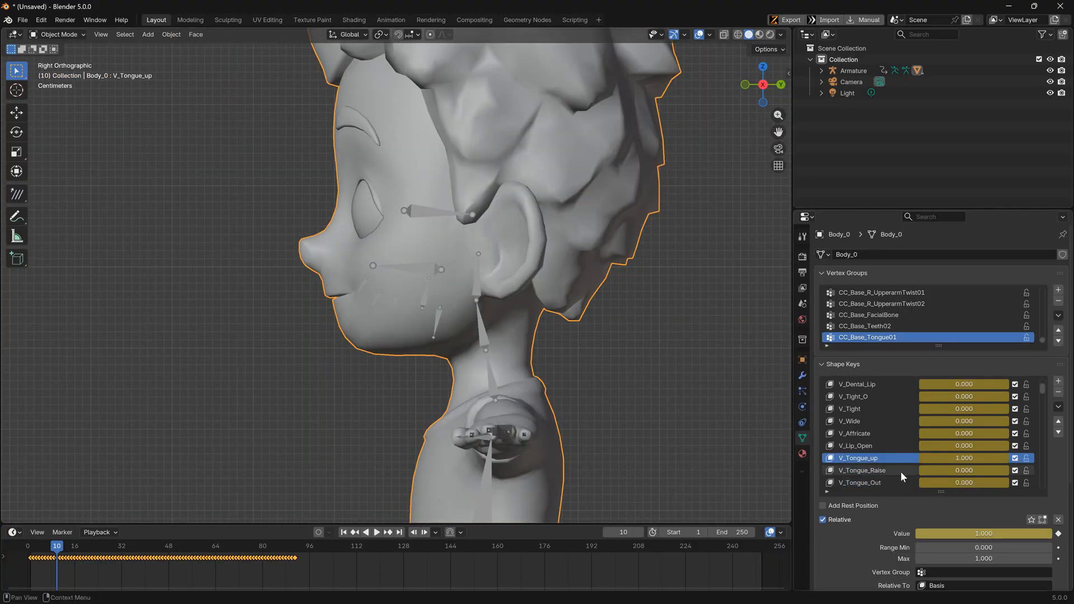
click(901, 470)
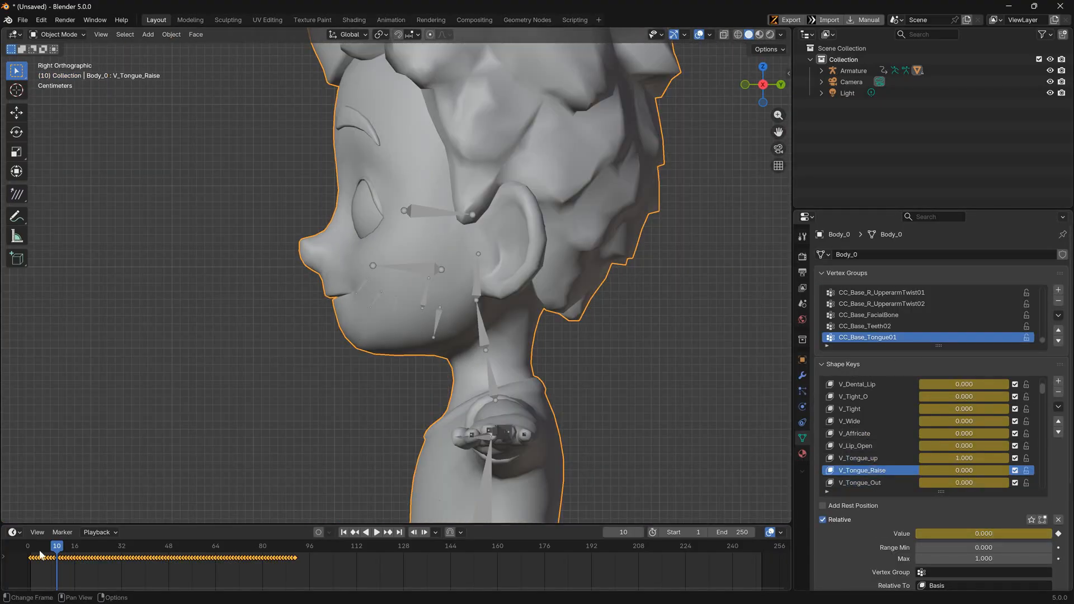
Hide the Body_0 mesh again and put the Armature into Pose Mode
click(63, 34)
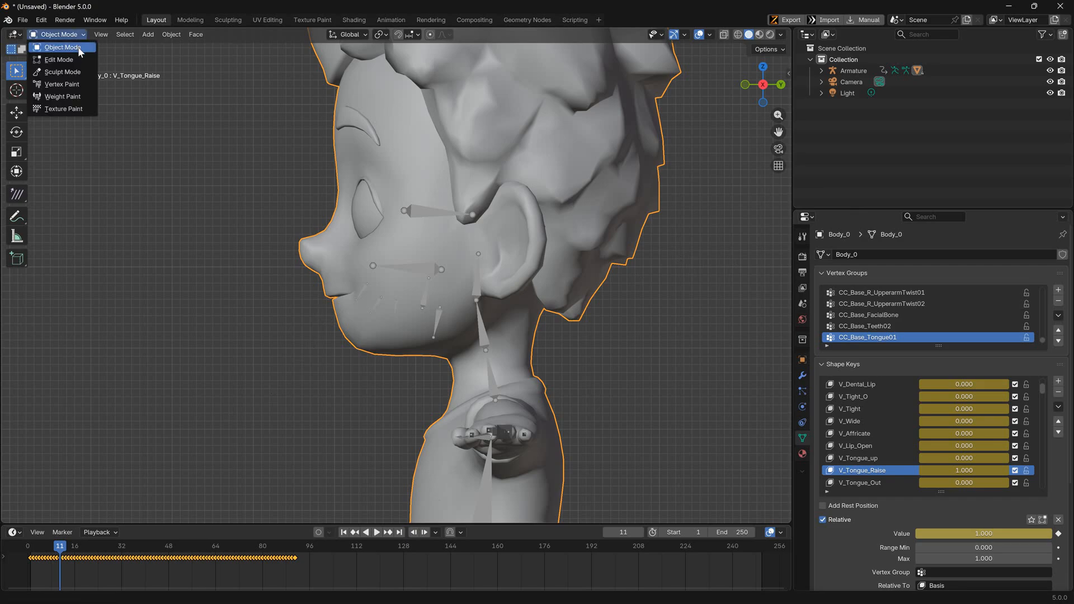
click(79, 49)
key(h)
click(366, 293)
click(61, 35)
click(59, 72)
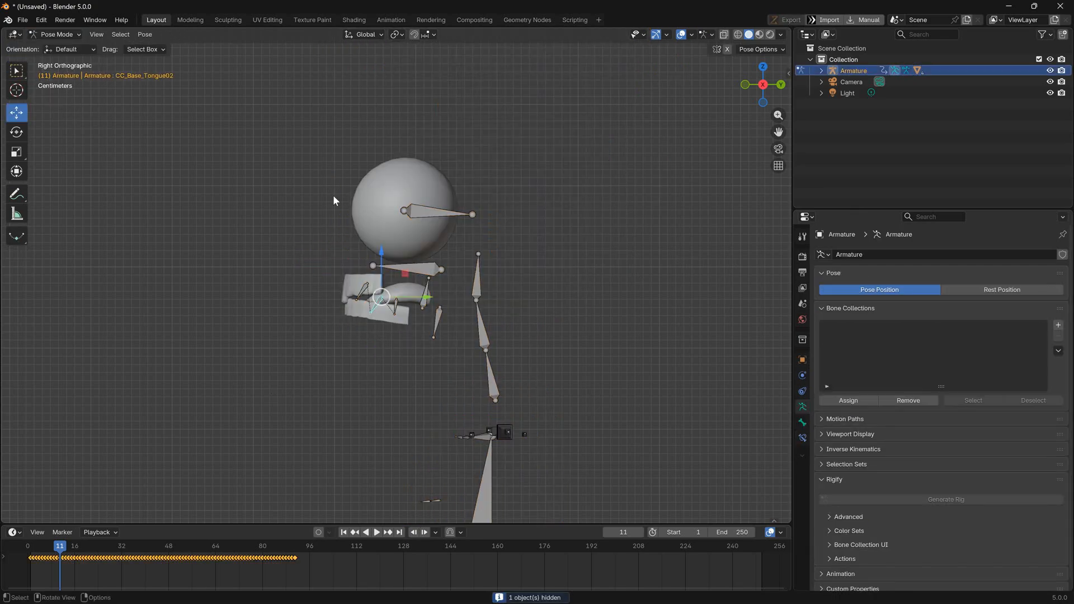
Try moving and rotating the CC_Base_Tongue02 bone, and undo both changes
scroll(358, 233, up, 2)
drag(374, 264, 399, 263)
key(ctrl+z)
key(r)
click(534, 353)
key(ctrl+z)
Raise the tongue behind the upper teeth using its bones, and return the Armature to Object Mode
click(348, 295)
click(372, 315)
click(397, 318)
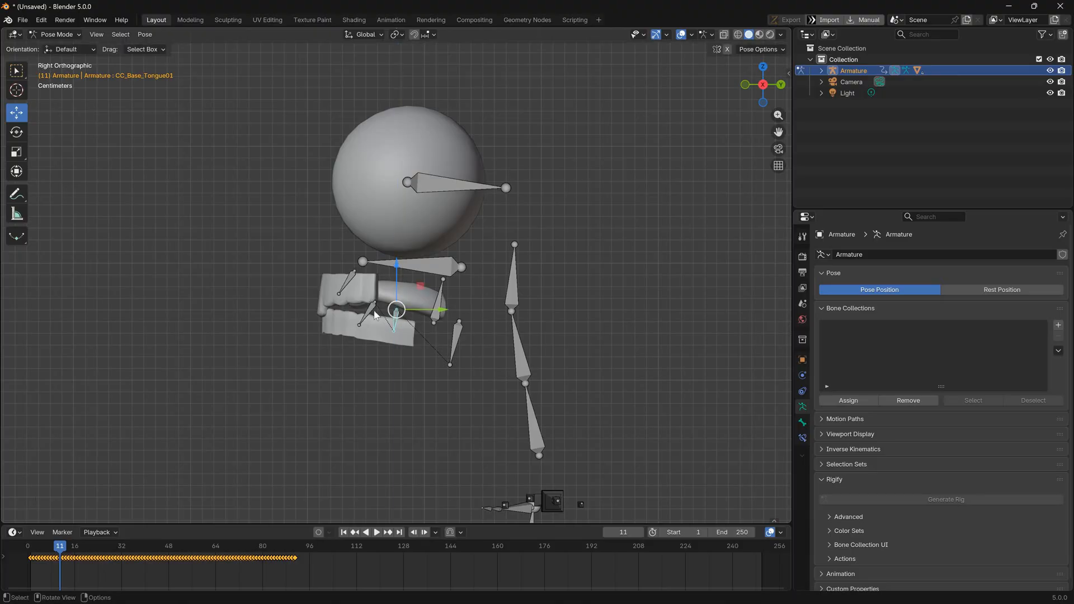
click(57, 34)
click(55, 46)
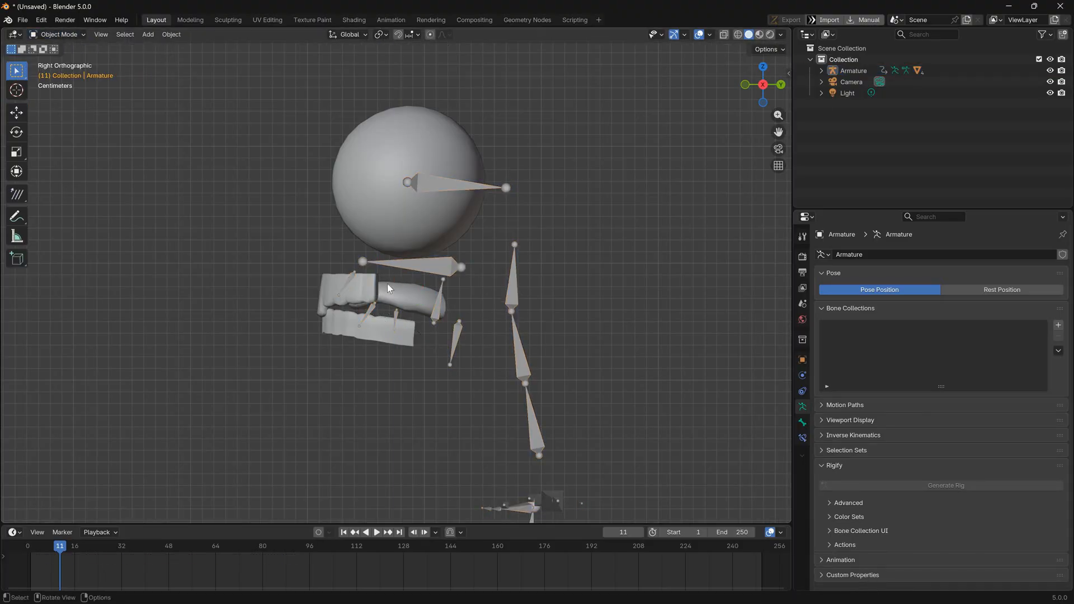
Select the Tongue_0 mesh and put it into Sculpt Mode
click(387, 284)
click(764, 50)
click(58, 35)
click(58, 68)
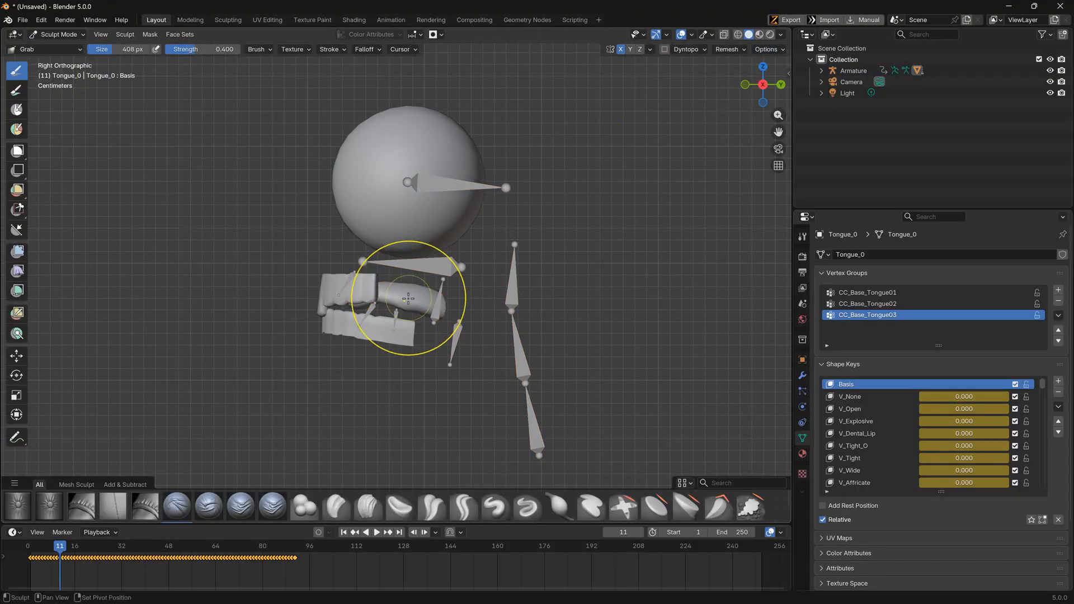
Choose the Inflate/Deflate brush for the tongue, check the shape, and return Tongue_0 to Object Mode
click(559, 507)
middle_drag(386, 296, 488, 227)
key(KP_1)
click(58, 34)
click(59, 47)
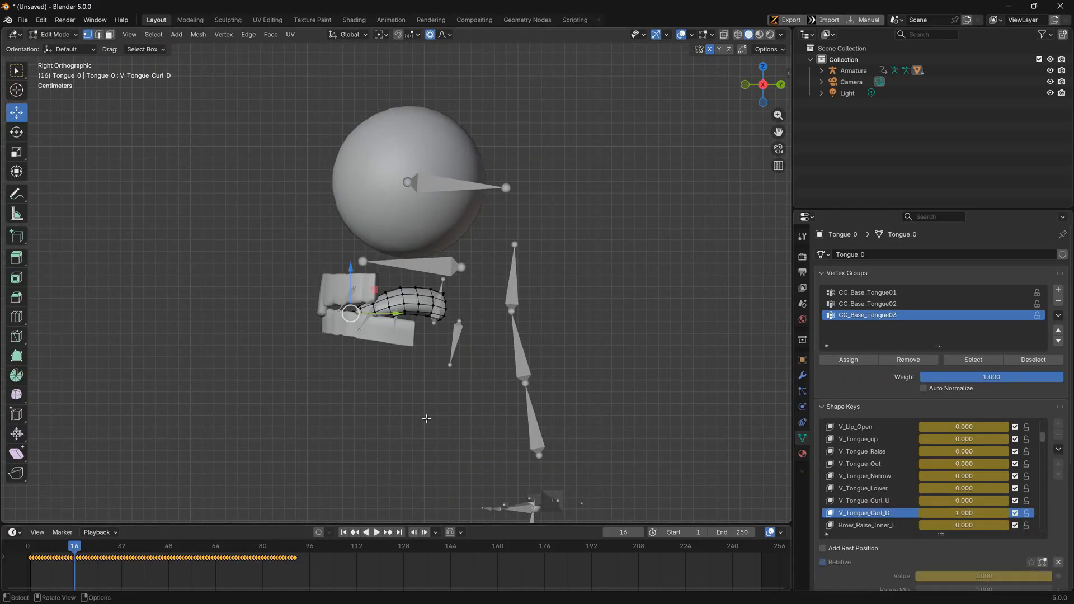
Curl the tongue tip downward in the V_Tongue_Curl_D shape key with proportional moves
key(g)
click(449, 250)
key(g)
click(429, 339)
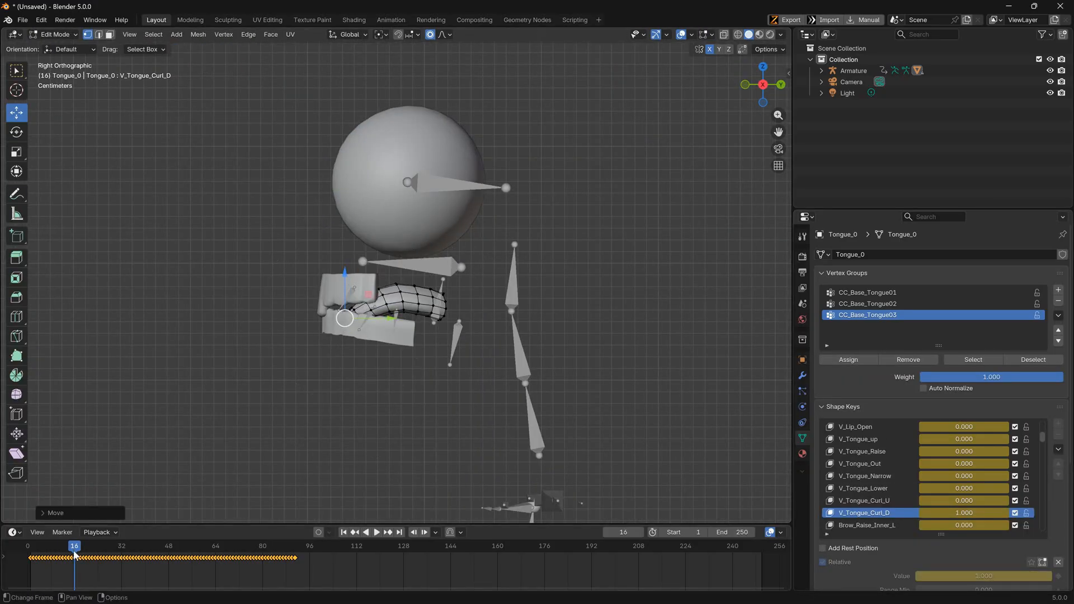
Go to frame 17, make Brow_Raise_Inner_L the active shape key of Body_0, and put the mesh into Sculpt Mode
drag(75, 554, 77, 552)
click(864, 452)
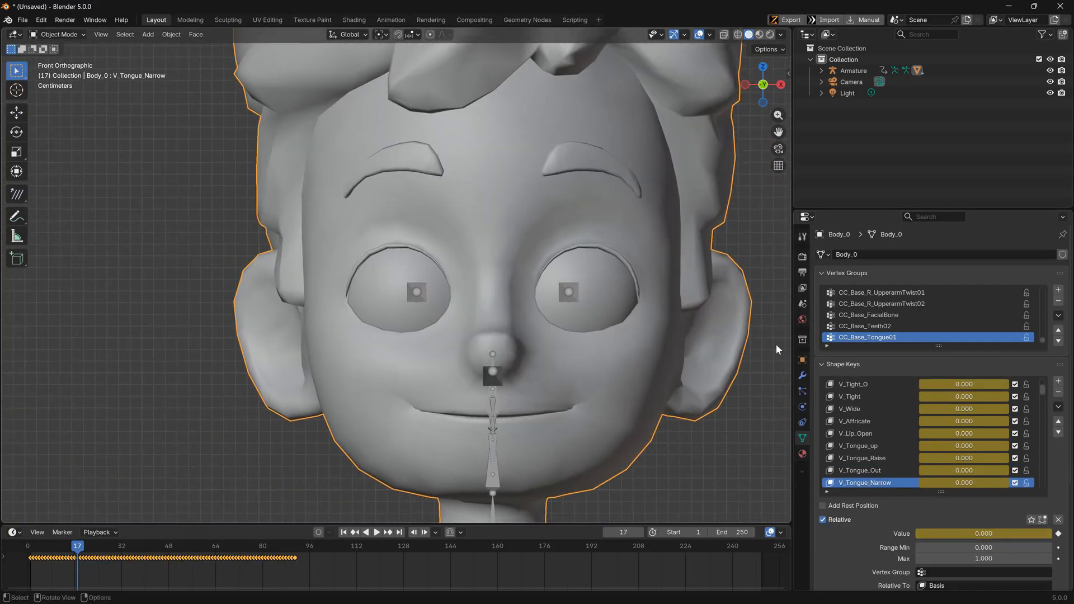
scroll(905, 462, down, 7)
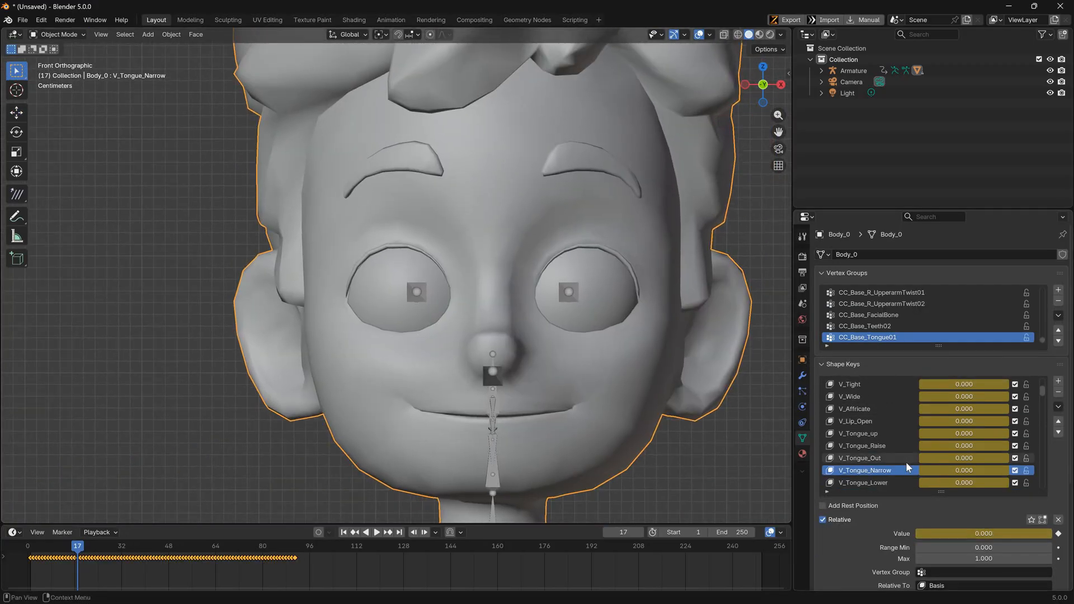
click(894, 446)
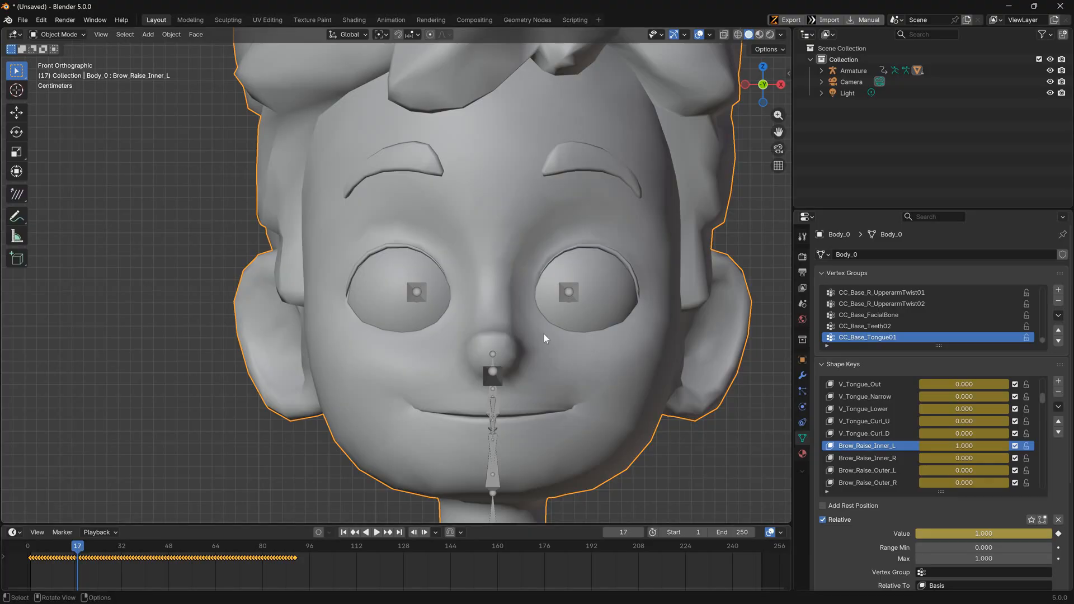
shift+middle_drag(509, 252, 443, 306)
click(63, 34)
click(62, 70)
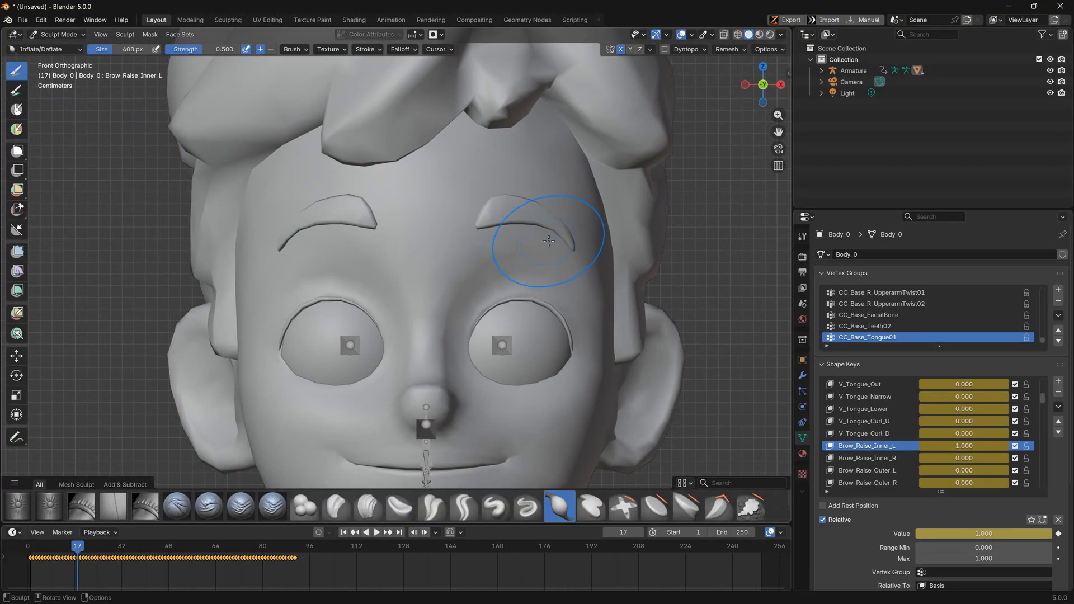
Pull both eyebrows down and inward in Brow_Raise_Inner_L with the Grab brush
key(g)
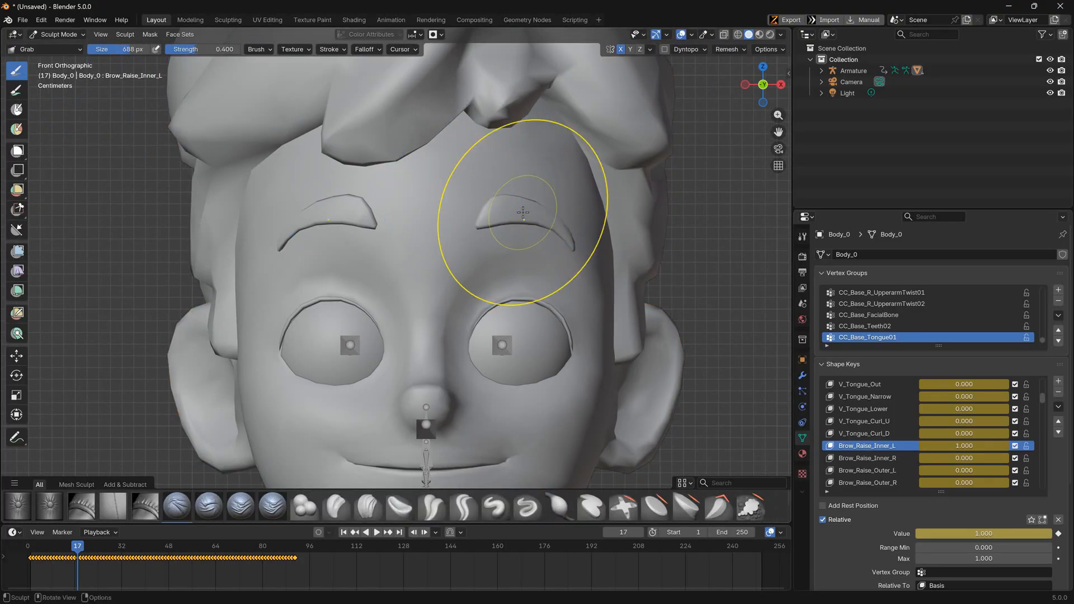
mouse_move(524, 213)
mouse_down()
mouse_move(524, 230)
mouse_move(533, 210)
mouse_move(540, 253)
mouse_up()
mouse_move(550, 245)
mouse_down()
mouse_move(554, 255)
mouse_move(507, 265)
mouse_up()
drag(489, 230, 491, 239)
middle_drag(490, 238, 437, 241)
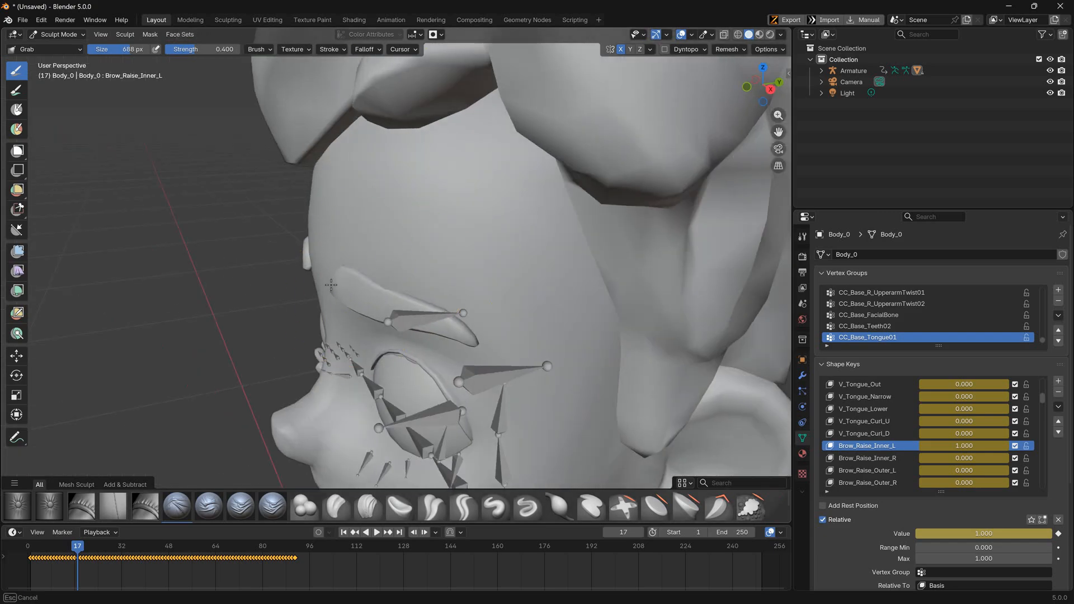
key(KP_1)
drag(462, 245, 464, 254)
Resize the Grab brush and push the middle of the eyebrows and the forehead above them slightly lower
key(bracketleft)
key(bracketleft)
key(bracketleft)
middle_drag(538, 243, 561, 259)
key(KP_1)
key(bracketright)
key(bracketright)
key(bracketright)
key(bracketright)
key(bracketright)
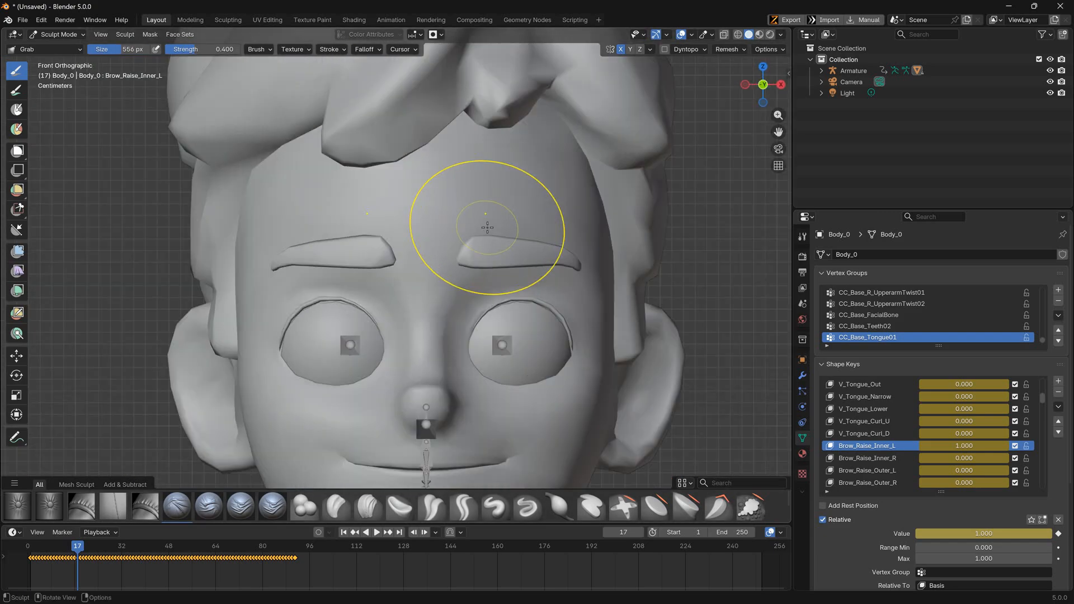
drag(503, 246, 506, 259)
mouse_move(510, 222)
mouse_down()
mouse_move(505, 210)
mouse_move(510, 235)
mouse_up()
Reduce the Grab brush to 553 px and turn on the wireframe overlay
key(bracketleft)
key(bracketleft)
key(bracketleft)
key(bracketleft)
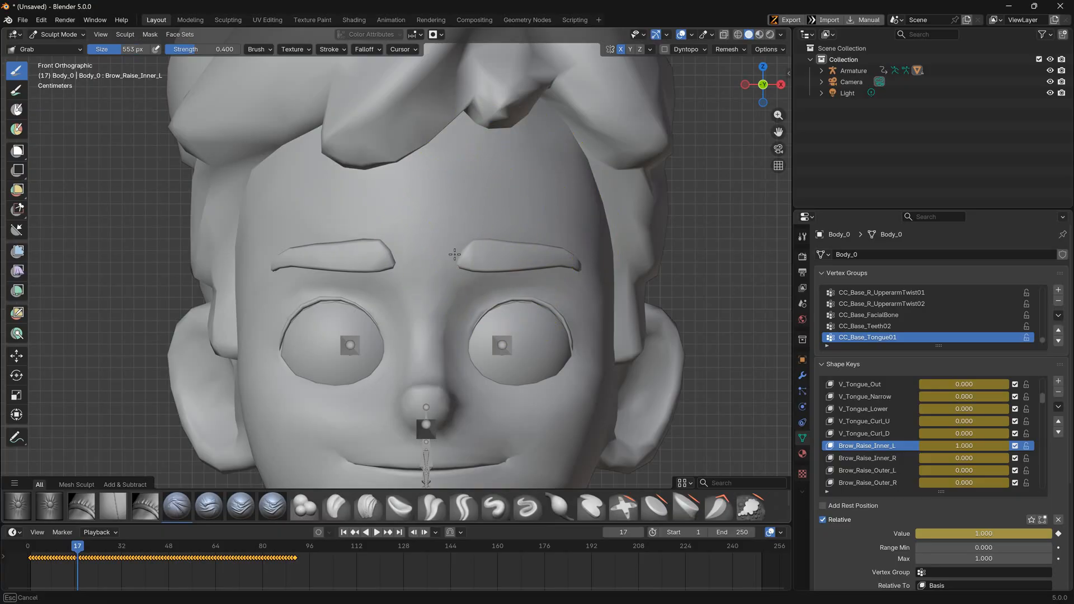
middle_drag(455, 254, 422, 196)
key(KP_1)
click(692, 35)
click(620, 250)
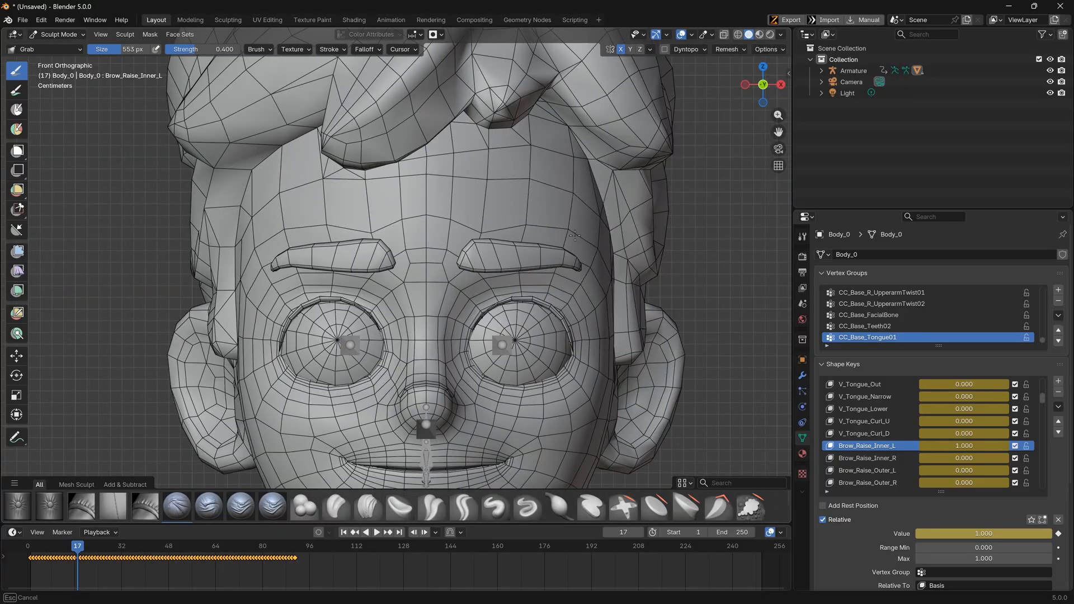
Lower the eyebrows a little further with the Grab brush and check the forehead from another angle
middle_drag(504, 192, 371, 347)
key(KP_1)
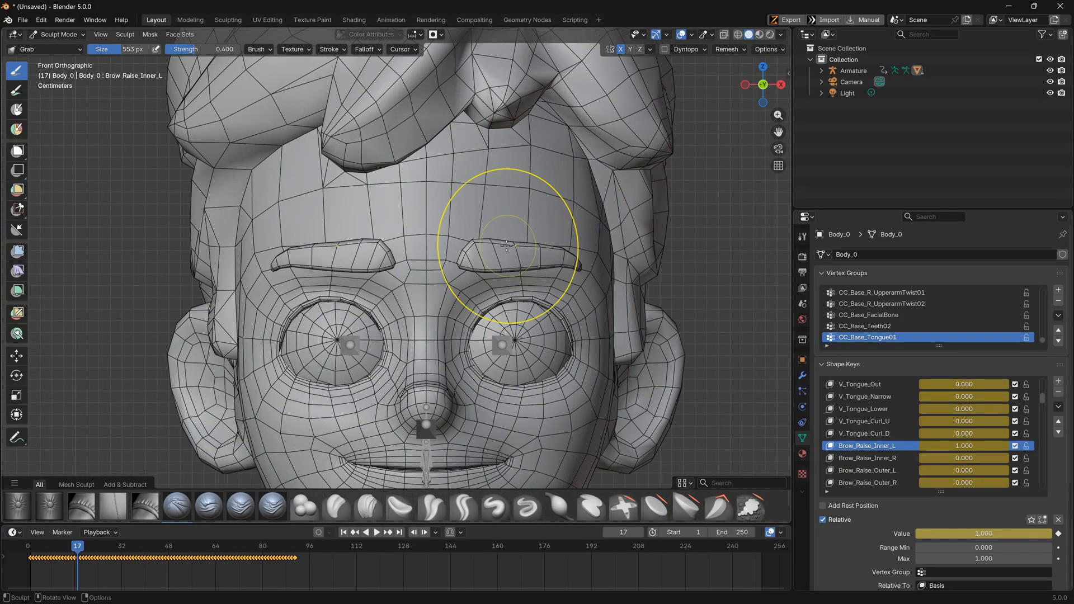
drag(507, 246, 516, 262)
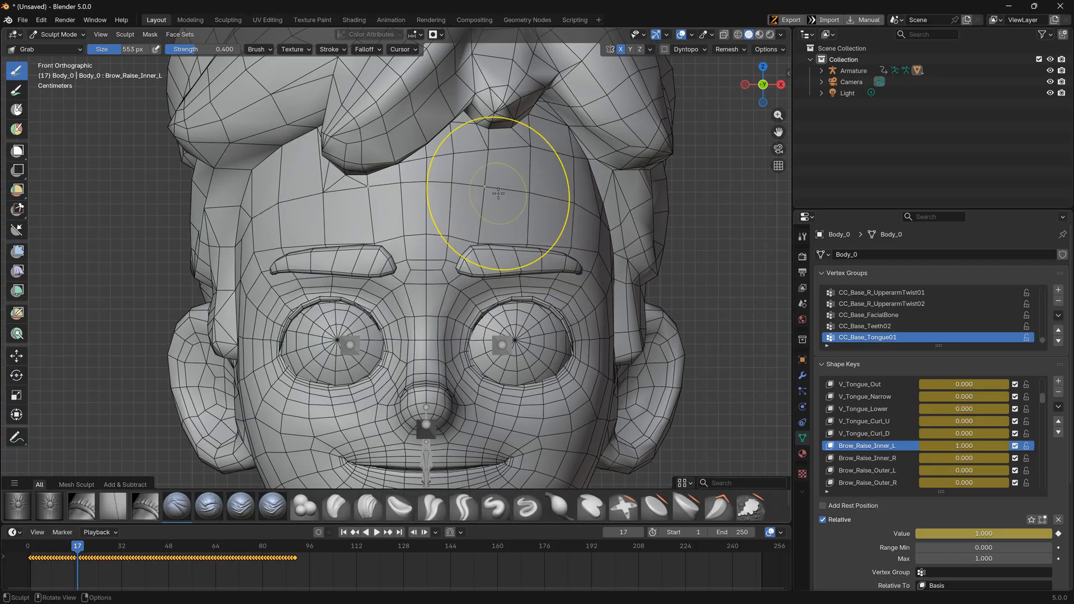
middle_drag(499, 194, 437, 144)
key(KP_1)
scroll(437, 144, down, 1)
shift+middle_drag(385, 215, 390, 236)
Go to frame 18, make Brow_Raise_Inner_R the active shape key, and put Body_0 into Edit Mode
key(Tab)
key(Tab)
click(80, 547)
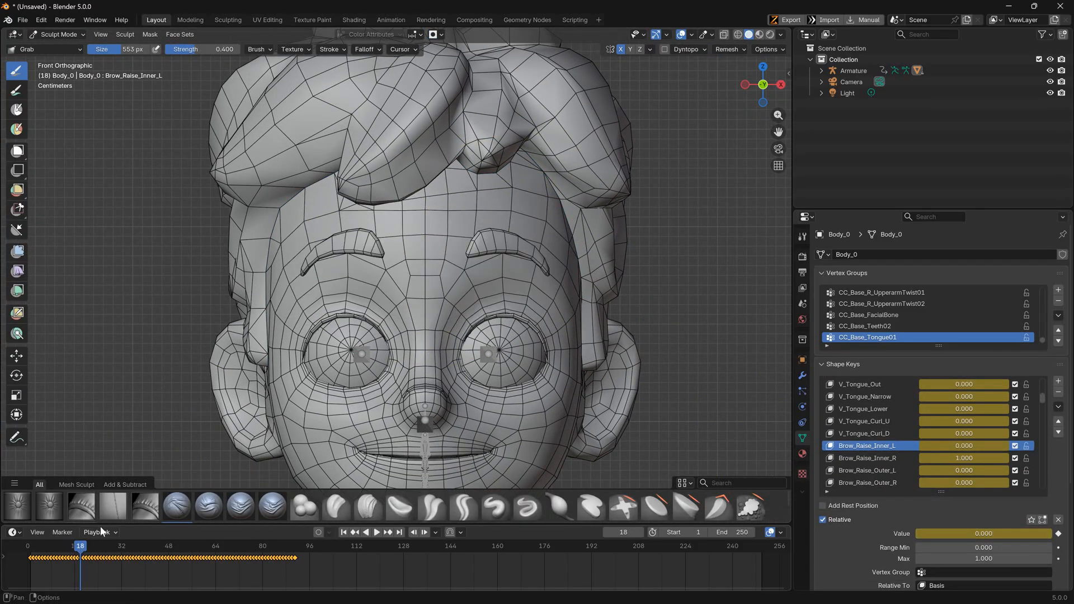
click(885, 458)
key(Tab)
Replace the linked face selection with the vertical centre edge loop of the head
alt+click(425, 252)
click(405, 259)
key(l)
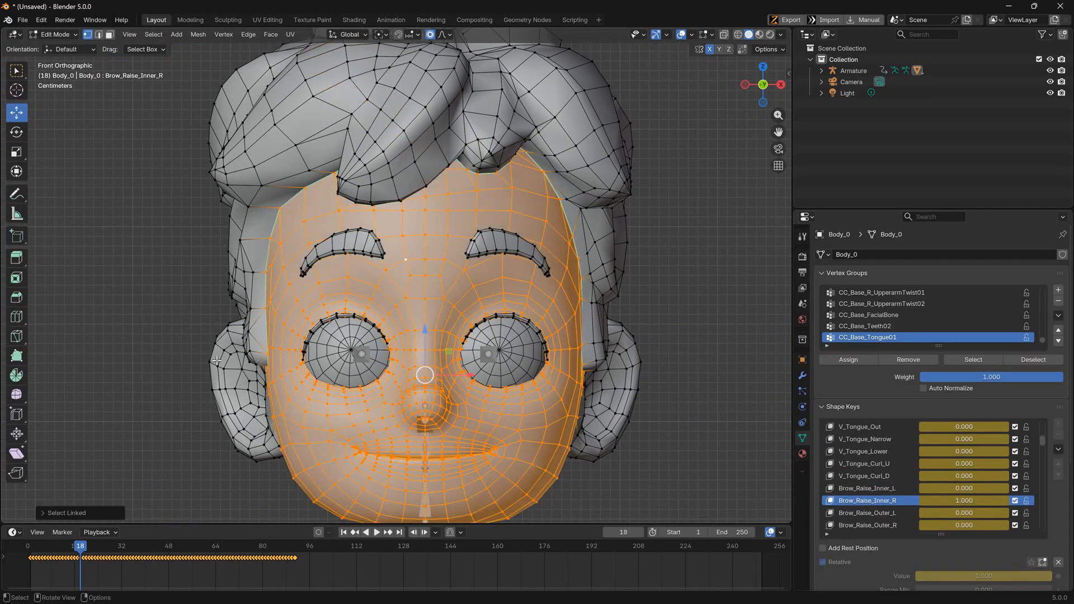
click(407, 261)
click(425, 277)
alt+click(425, 277)
middle_drag(427, 274, 462, 235)
key(KP_1)
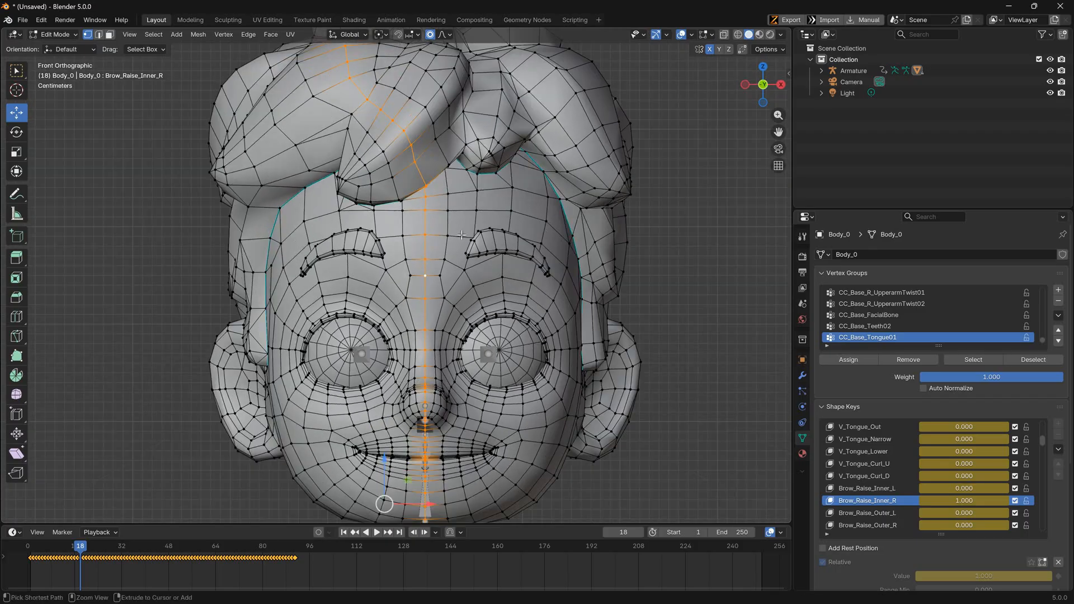
Lasso-select the character's right eyebrow with the surrounding forehead, try growing the selection, and switch briefly through Object Mode
mouse_move(305, 208)
ctrl+right_down()
mouse_move(322, 314)
mouse_move(433, 343)
ctrl+right_up()
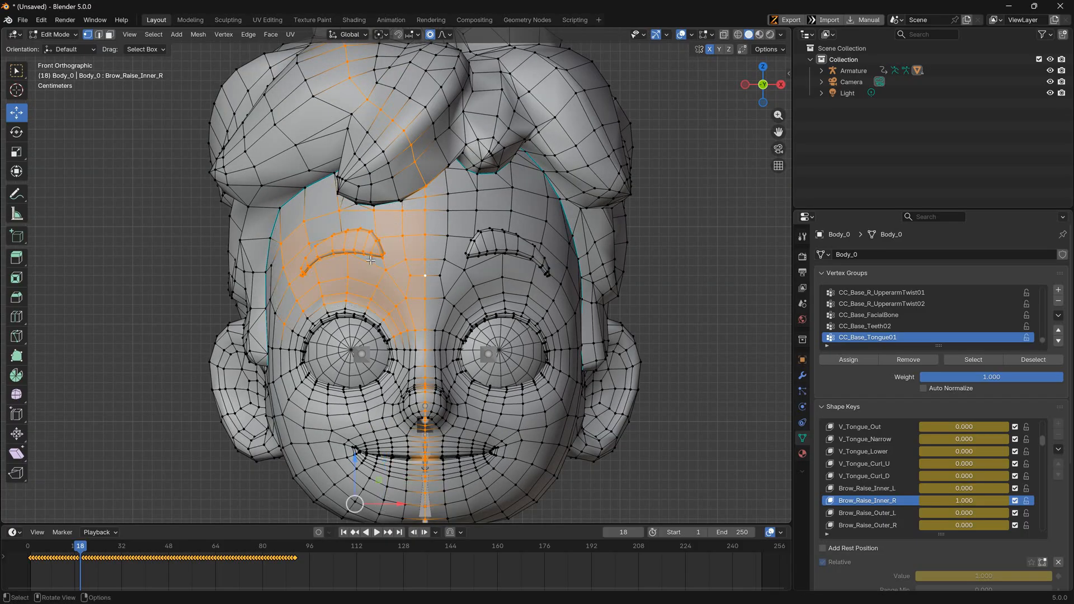
right_click(353, 239)
key(ctrl+KP_Add)
key(ctrl+z)
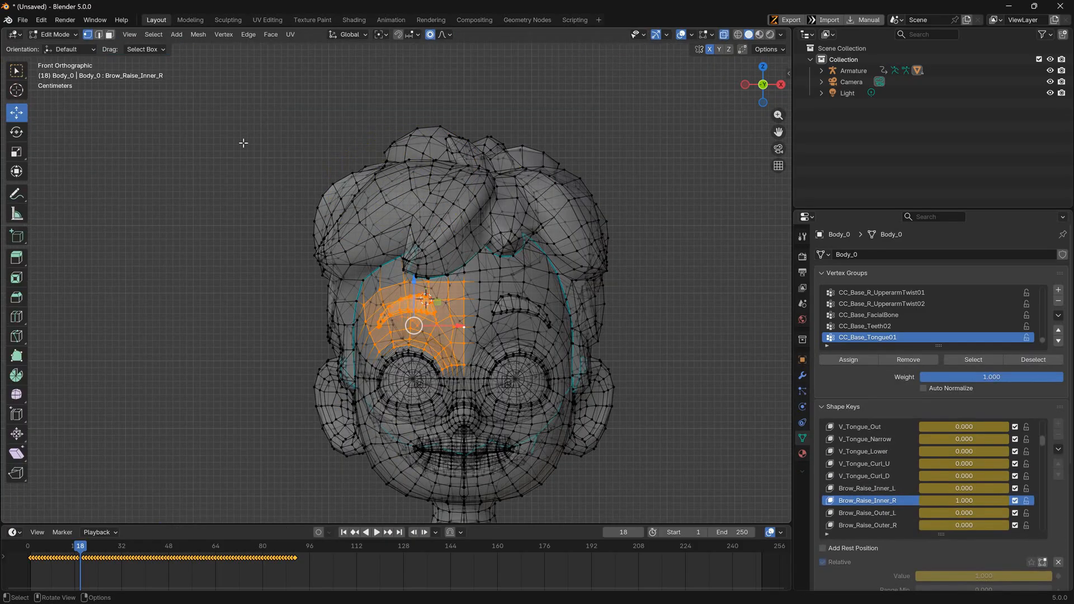
click(51, 35)
click(47, 49)
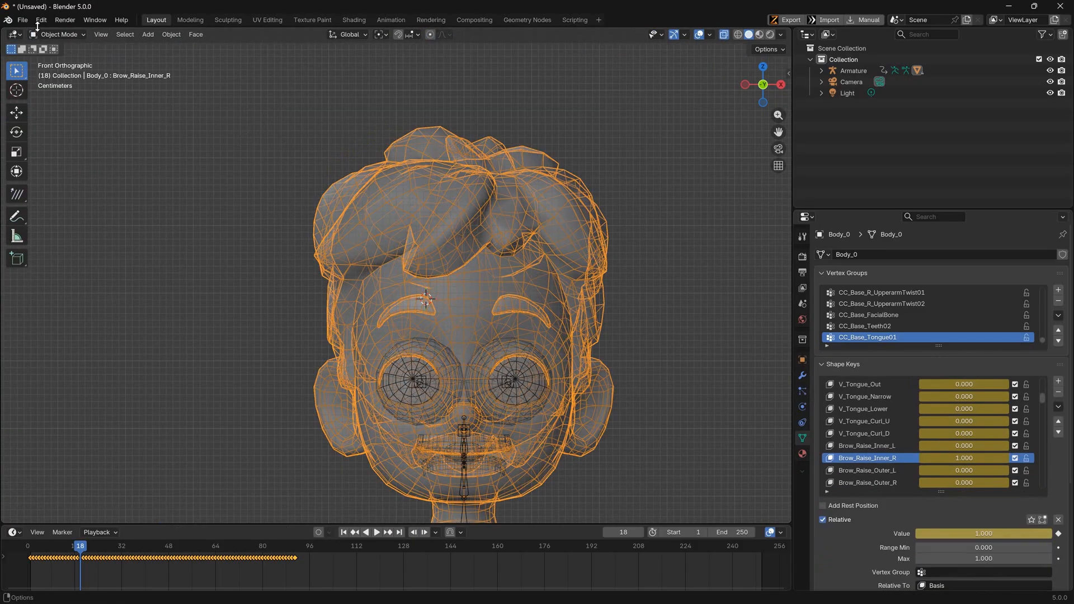
click(45, 34)
click(48, 60)
Deselect the vertices at the back of the head and grow the brow selection up to the hairline
key(KP_3)
scroll(368, 216, down, 1)
ctrl+shift+right_drag(603, 137, 551, 330)
key(KP_1)
scroll(408, 313, up, 5)
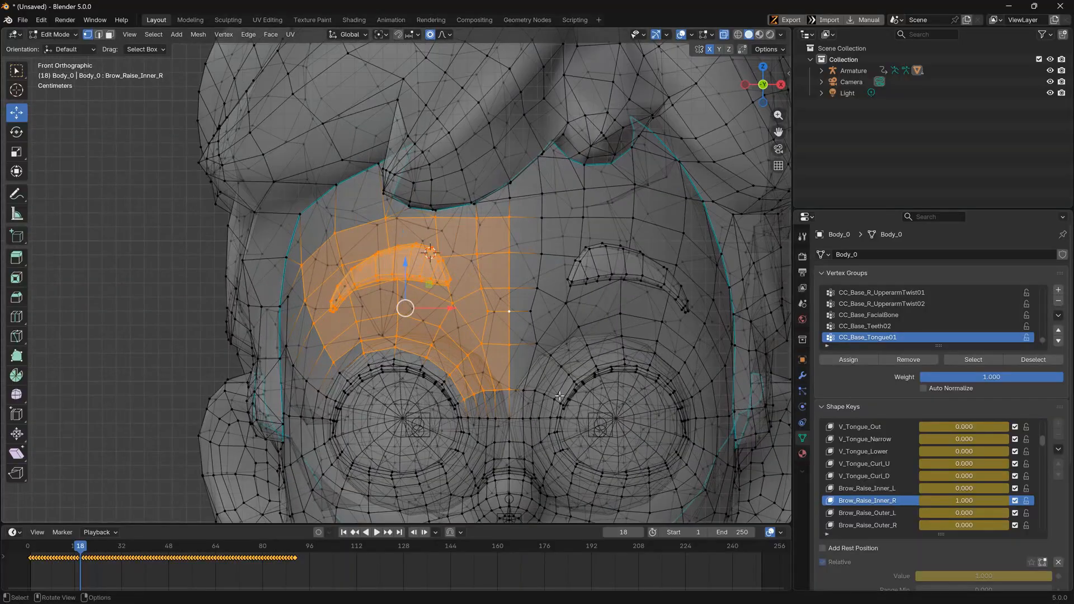
scroll(392, 343, down, 1)
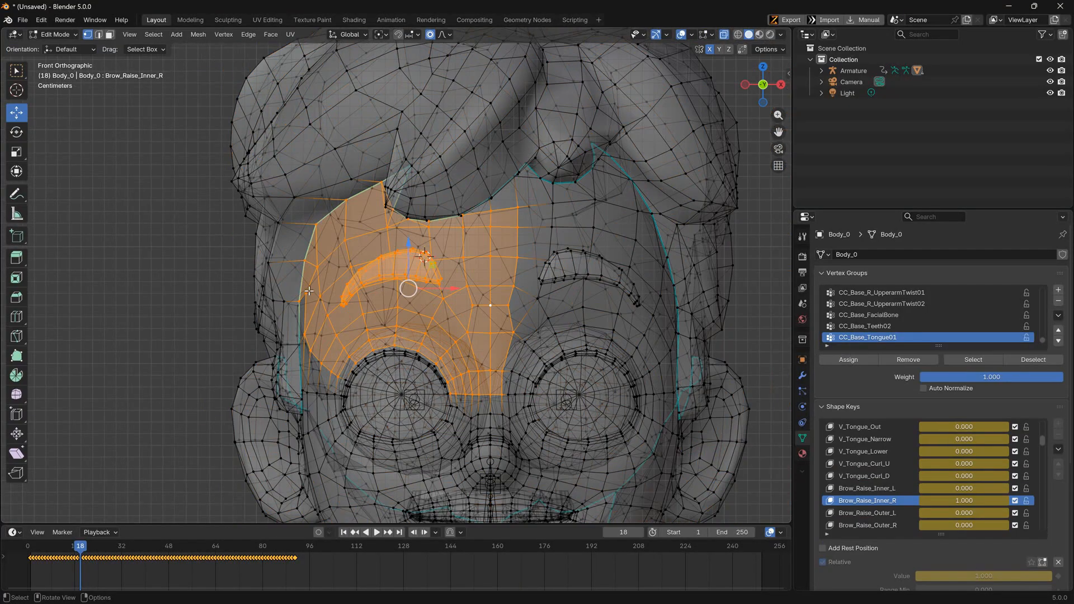
key(F3)
text(blend from)
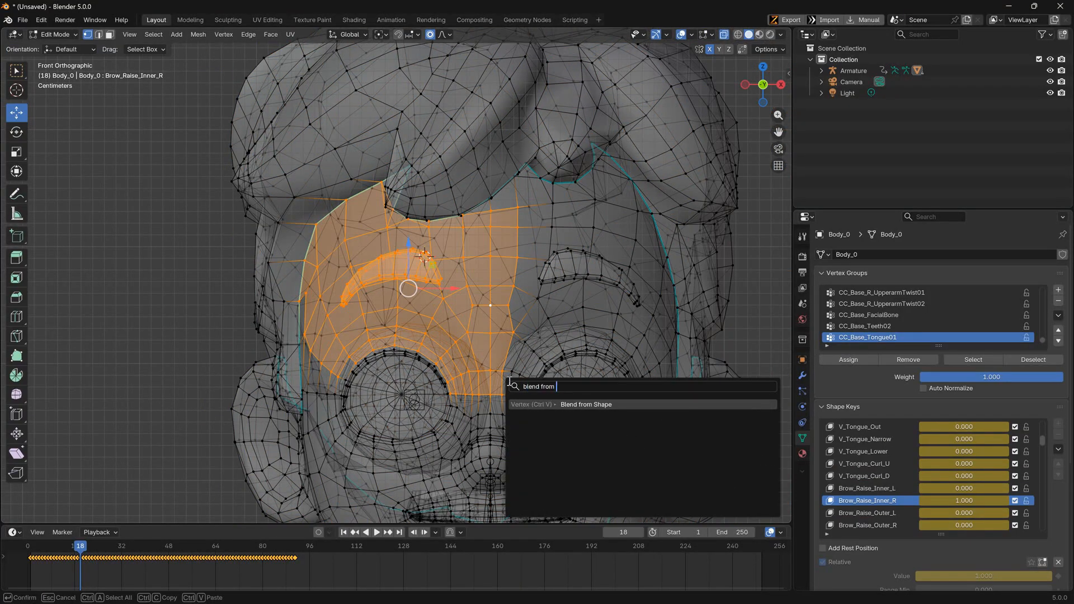
key(Return)
click(126, 485)
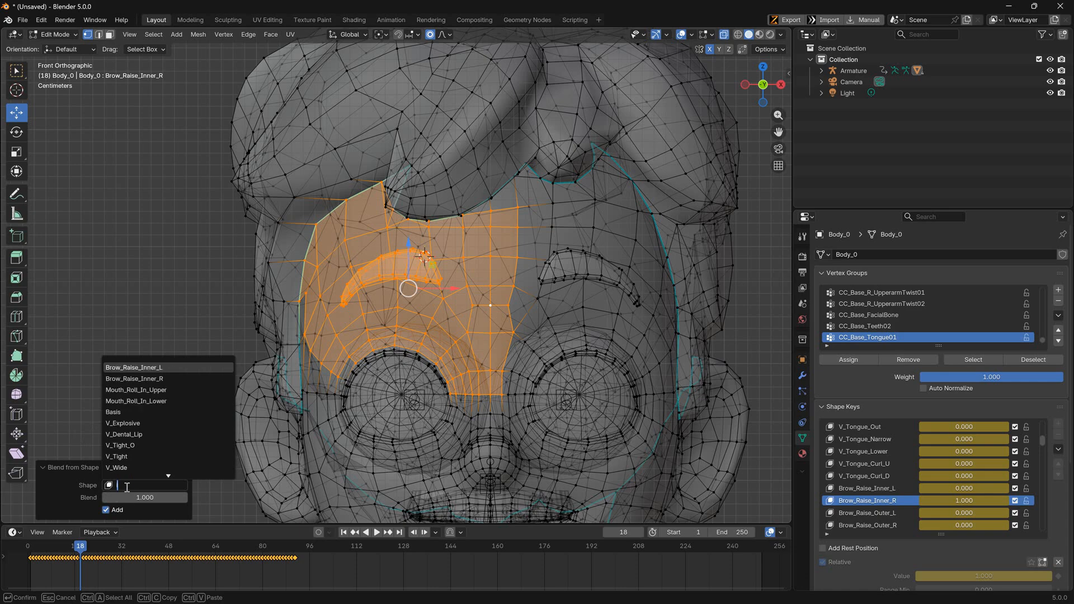
key(Escape)
key(ctrl+z)
key(ctrl+z)
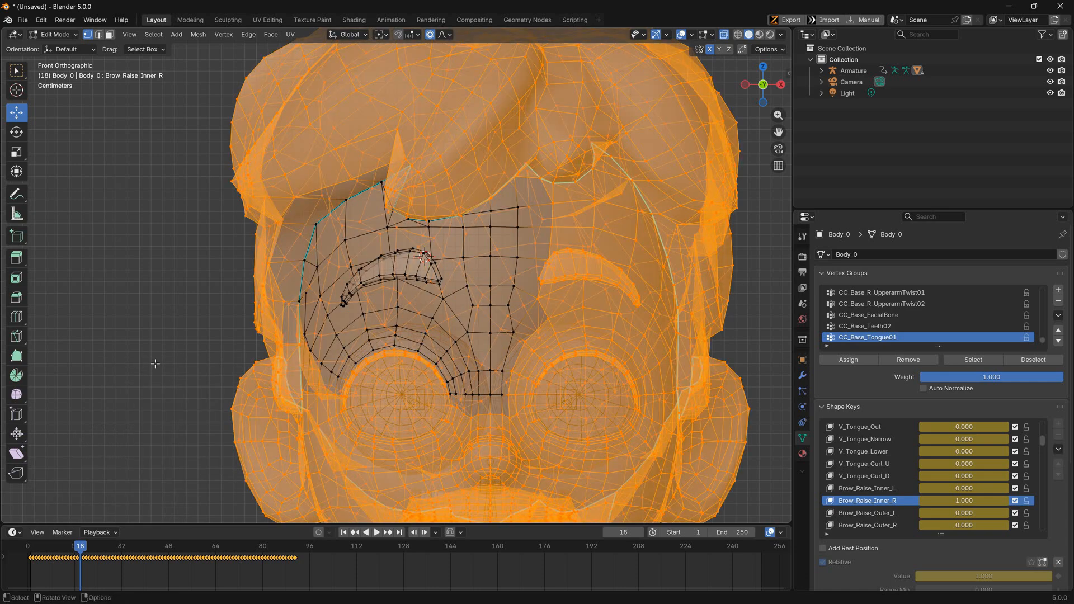
Restore the brow selection and apply Blend from Shape using Brow_Raise_Inner_L at 1.000 with Add off
key(ctrl+shift+z)
key(F3)
click(239, 389)
click(146, 484)
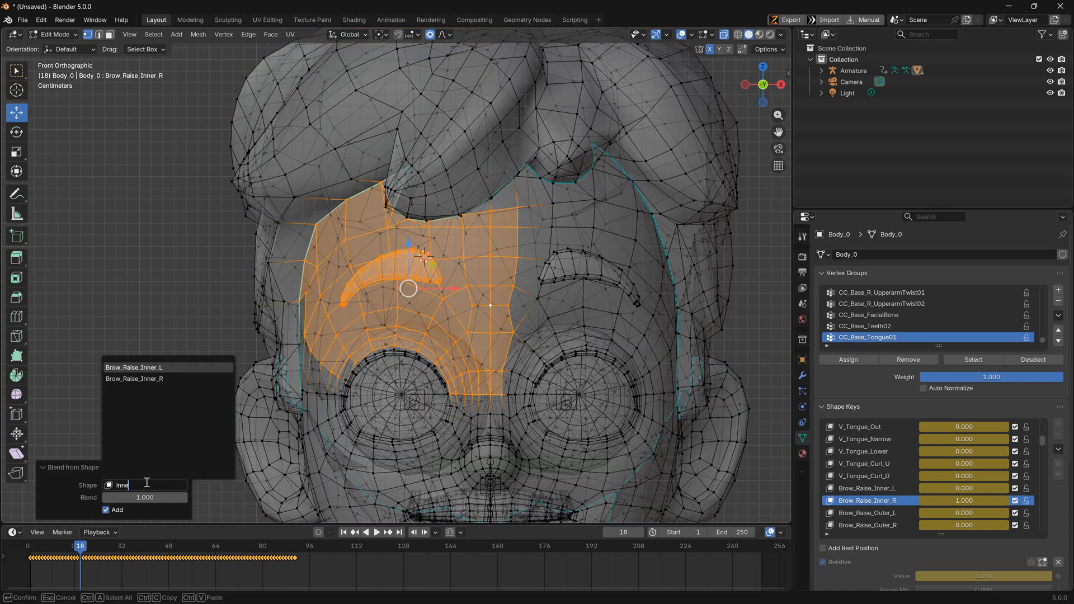
click(164, 368)
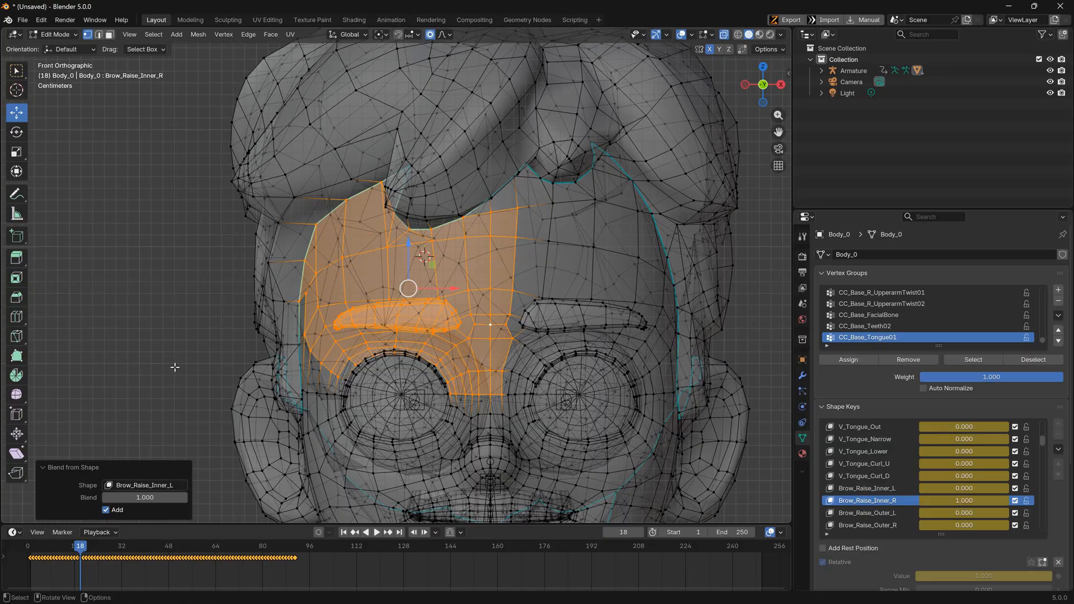
click(106, 510)
scroll(671, 268, down, 3)
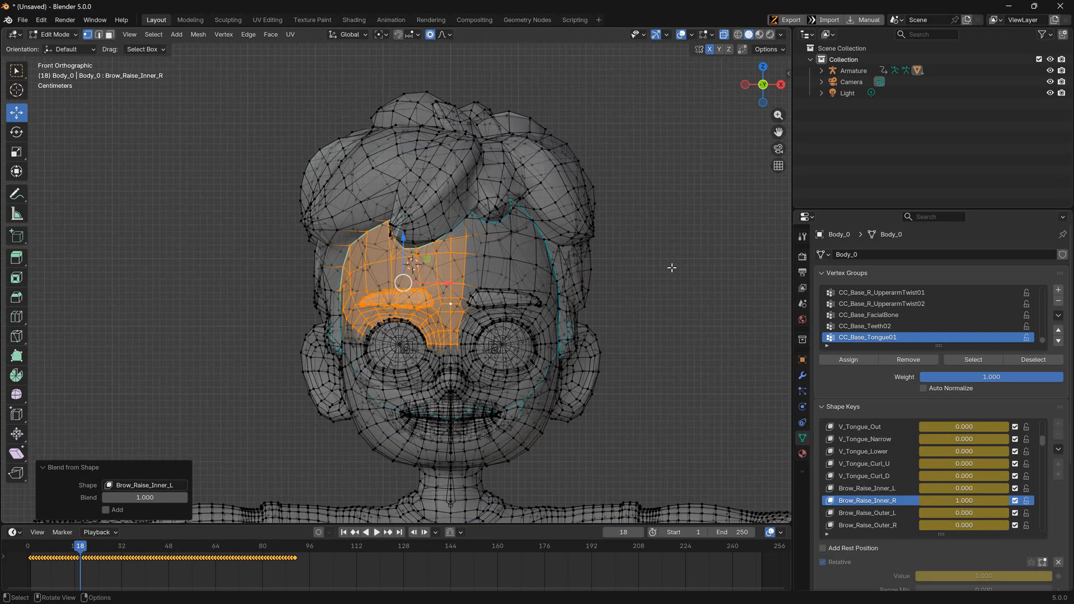
Clear the selection and box-select the character's left half of the head and upper body
scroll(672, 268, down, 4)
shift+middle_drag(610, 235, 592, 173)
drag(674, 68, 405, 522)
scroll(395, 280, up, 4)
click(696, 188)
scroll(696, 187, down, 4)
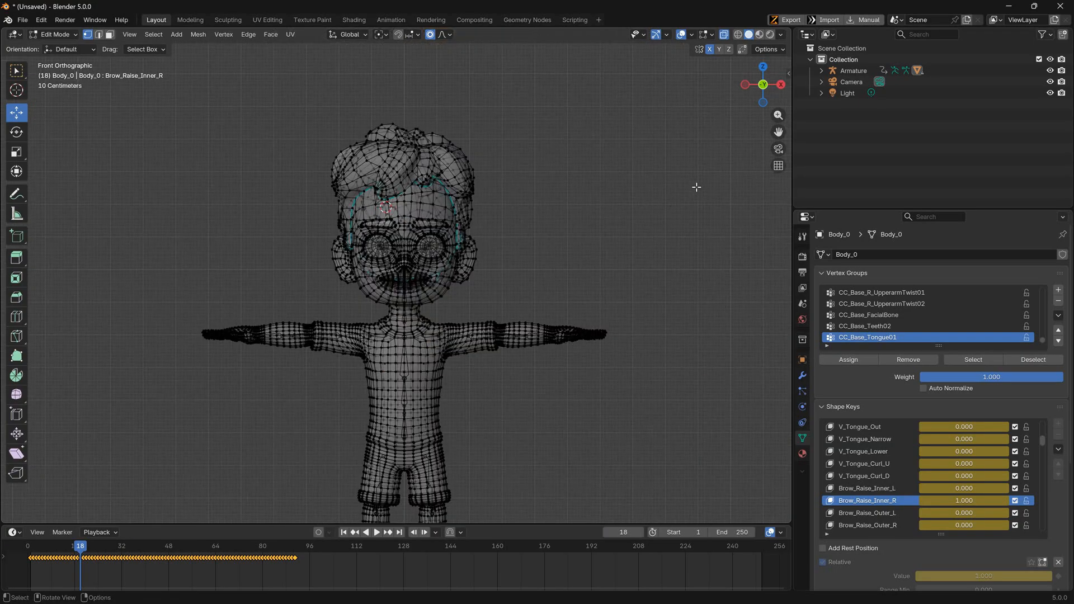
drag(659, 123, 402, 526)
scroll(437, 336, up, 5)
scroll(478, 367, down, 1)
Try blending the selected half from the Brow_Raise_Inner_L shape, and undo it
key(F3)
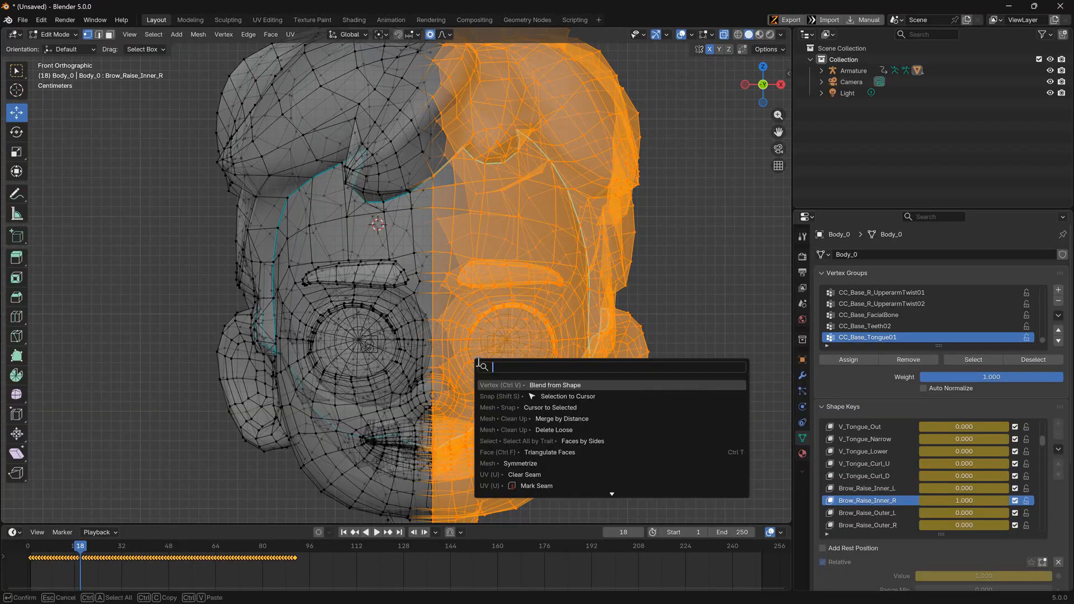
key(Return)
click(146, 485)
click(158, 368)
key(ctrl+z)
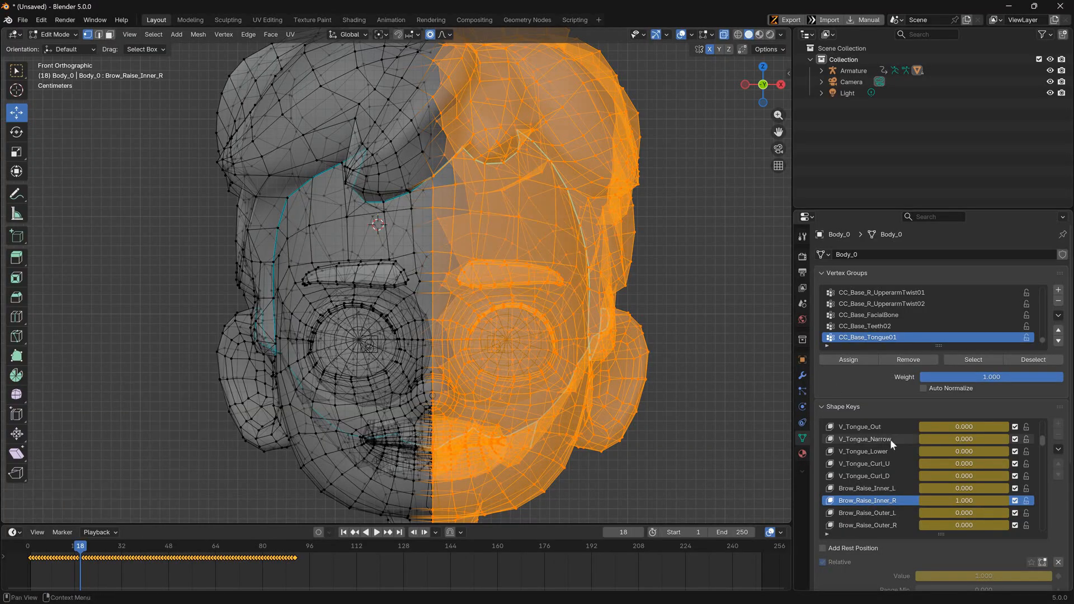
Blend the selected half from the Basis shape, toggle Add to compare, and lower the blend strength to 0.660
key(F3)
key(Return)
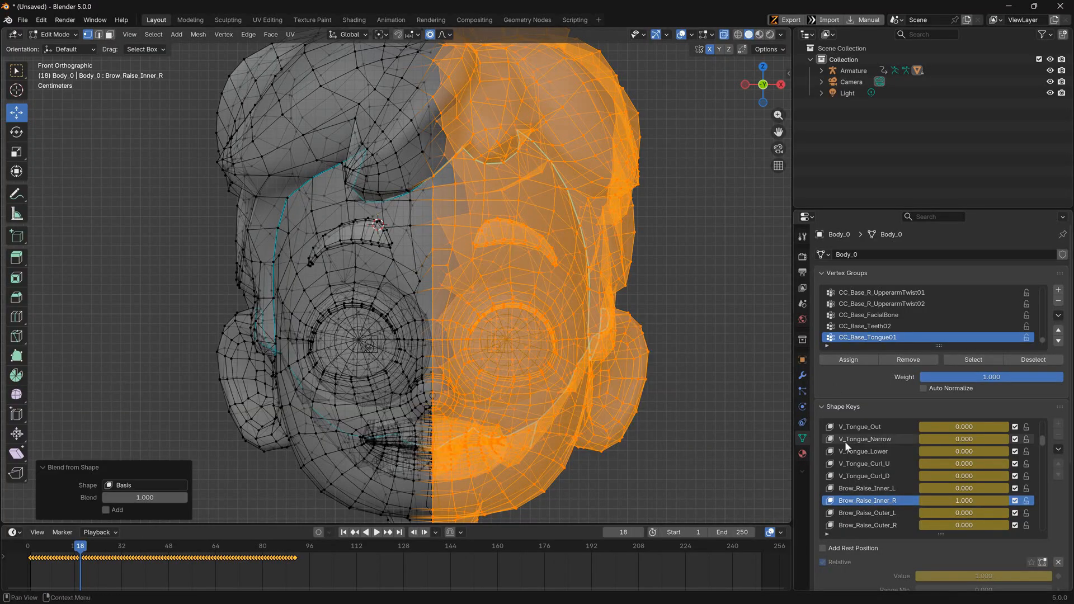
key(ctrl+z)
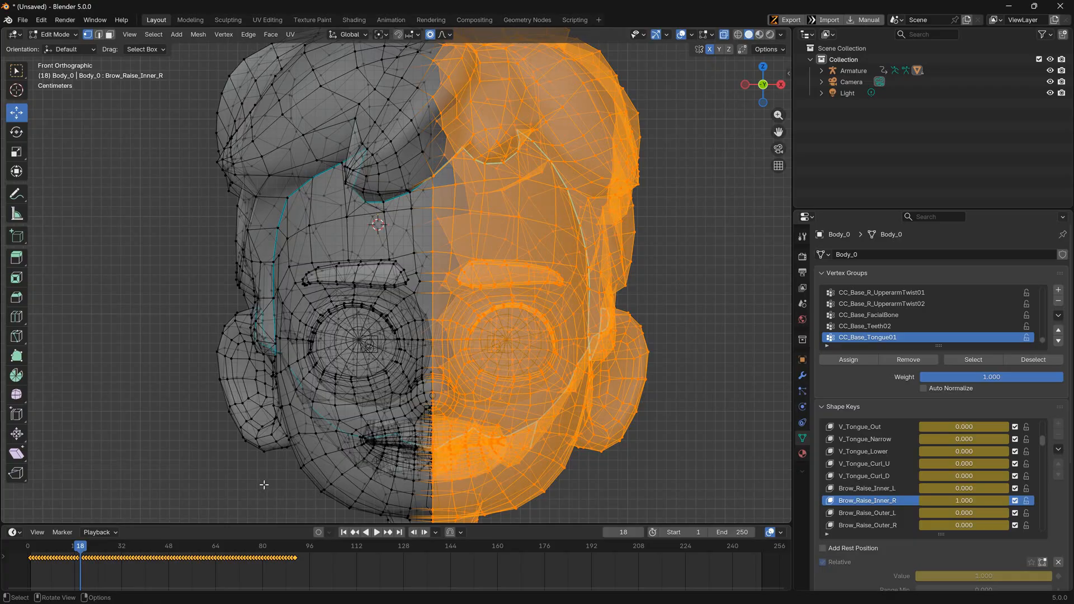
key(ctrl+shift+z)
click(125, 509)
click(120, 509)
drag(162, 498, 139, 498)
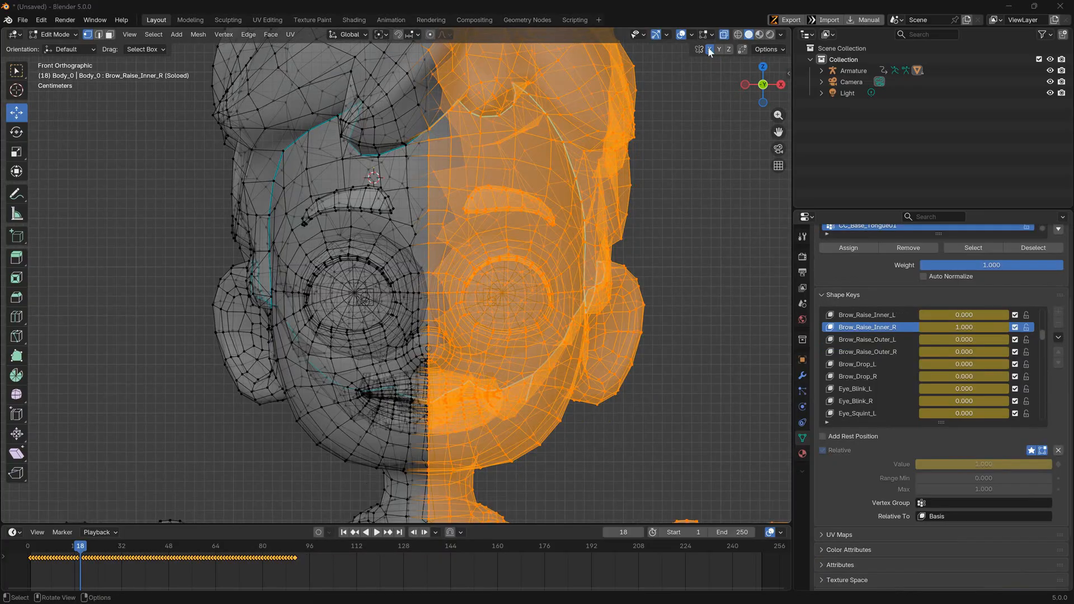
Turn off solo for Brow_Raise_Inner_R and blend the character's left half from Basis at 0.660 with Add off
key(F3)
key(Return)
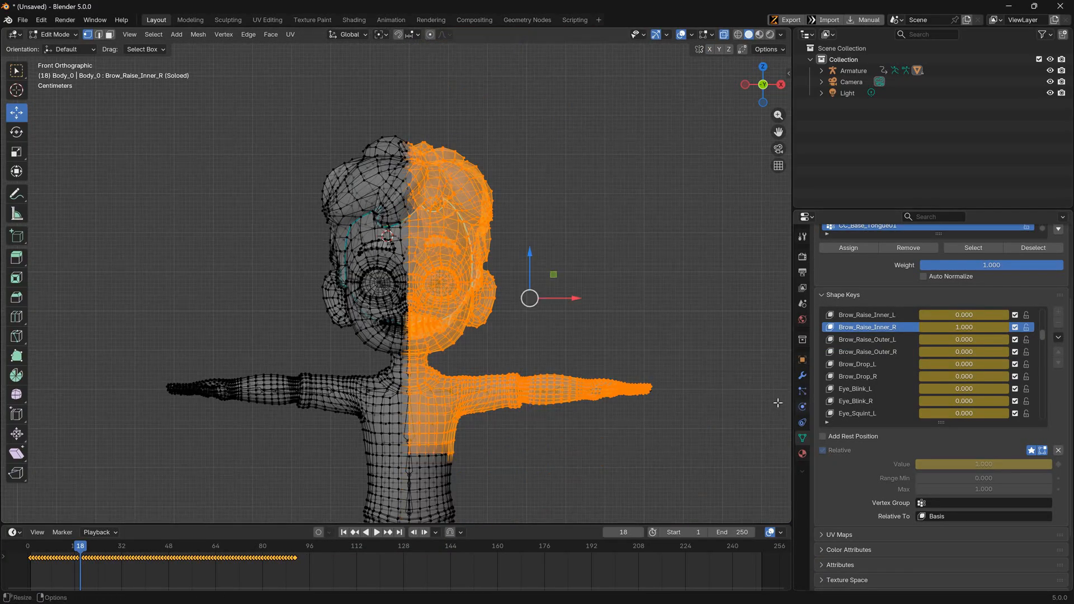
click(1032, 450)
key(F3)
key(Return)
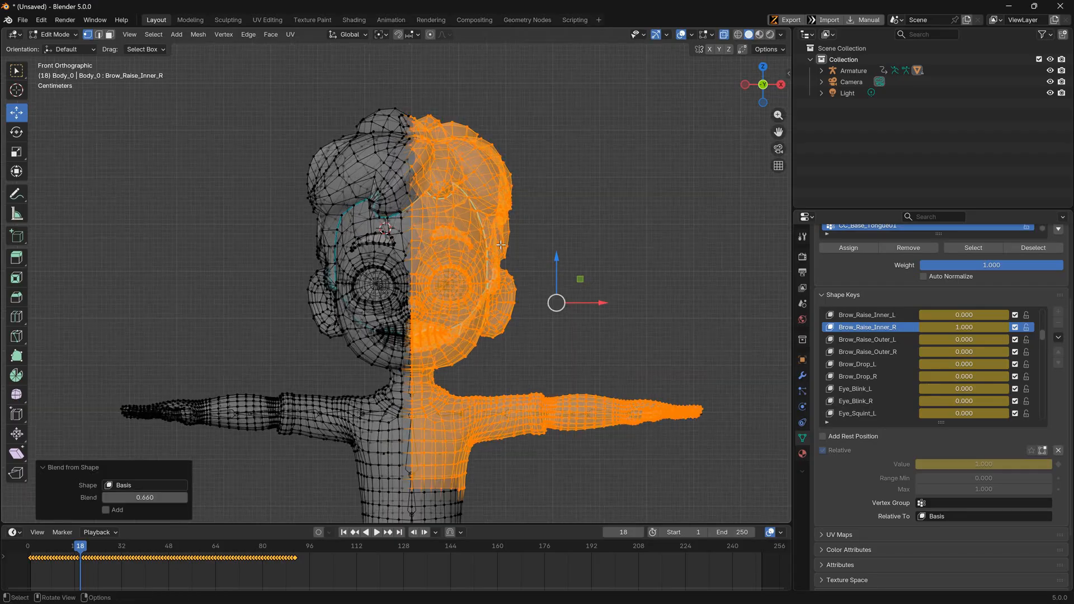
Try blending the character's right half in Brow_Raise_Inner_L from Basis at 0.660 on frame 17, and undo it
scroll(501, 244, up, 2)
scroll(910, 317, up, 1)
click(883, 330)
click(77, 548)
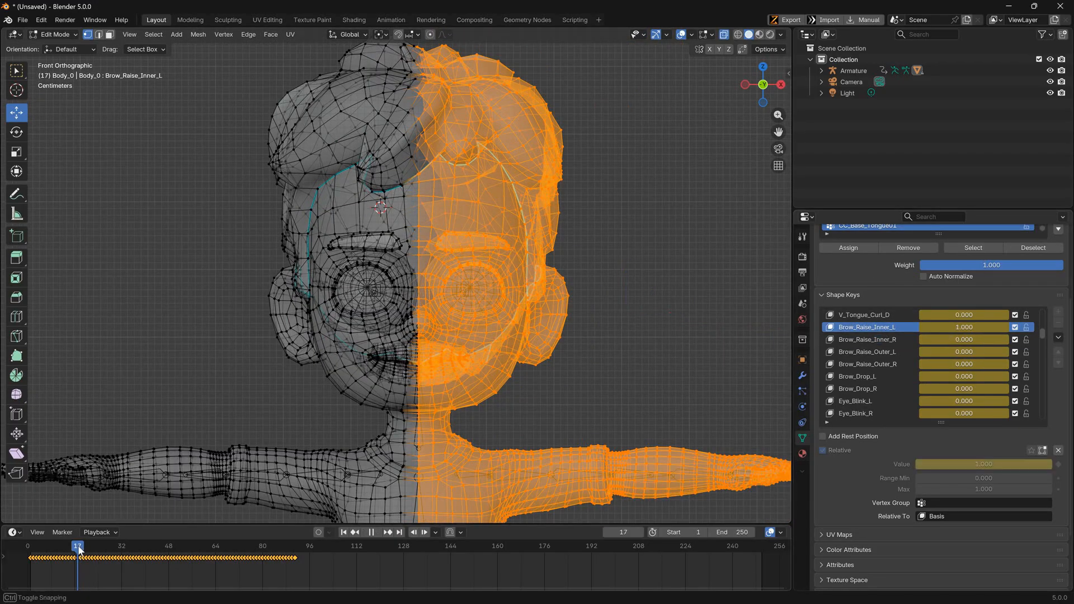
shift+middle_drag(436, 225, 433, 257)
key(ctrl+i)
key(ctrl+KP_Add)
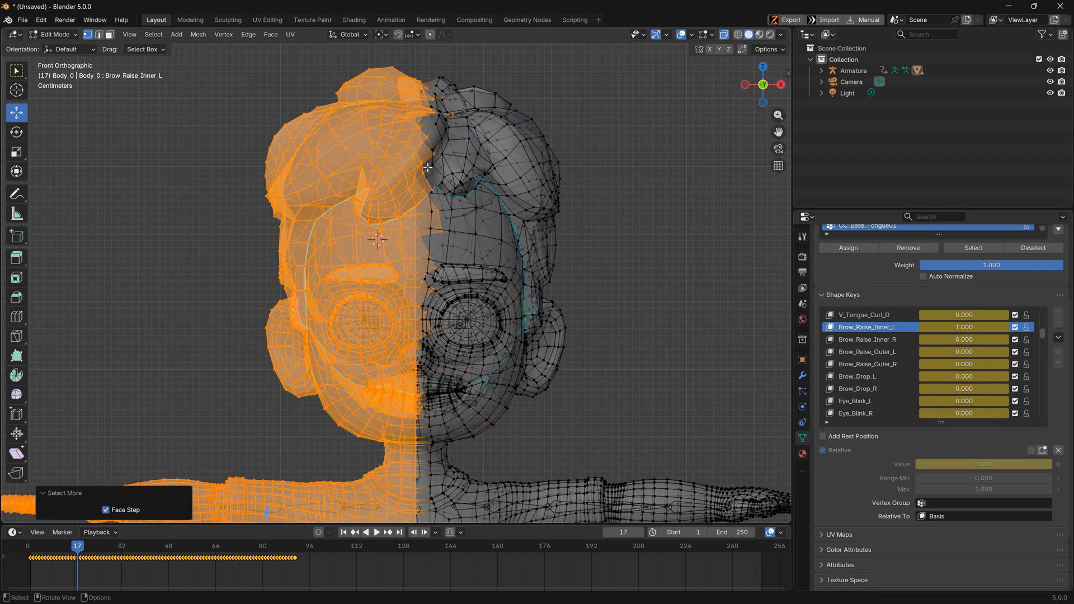
key(F3)
key(Return)
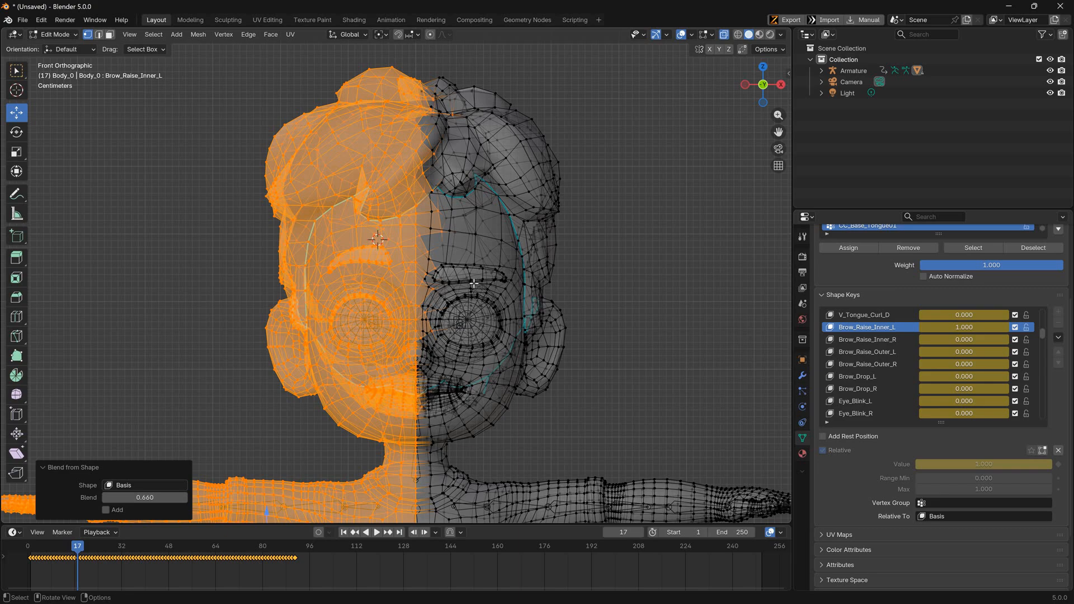
key(ctrl+z)
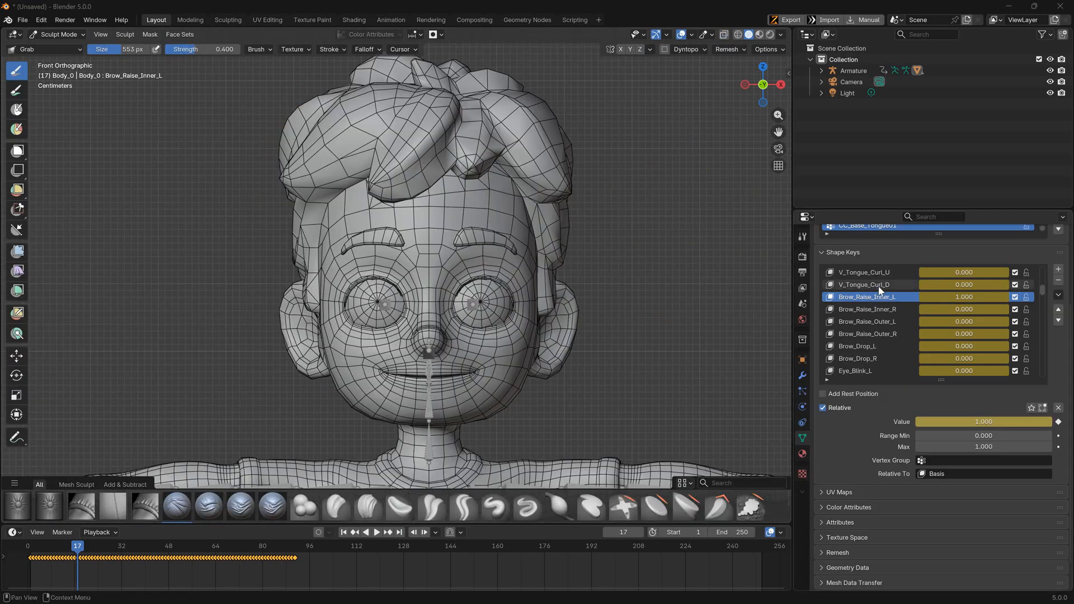
Pull the inner brow area upward in Brow_Raise_Inner_L with Grab, and select the character's linked right eyebrow in Brow_Raise_Inner_R
drag(460, 240, 456, 226)
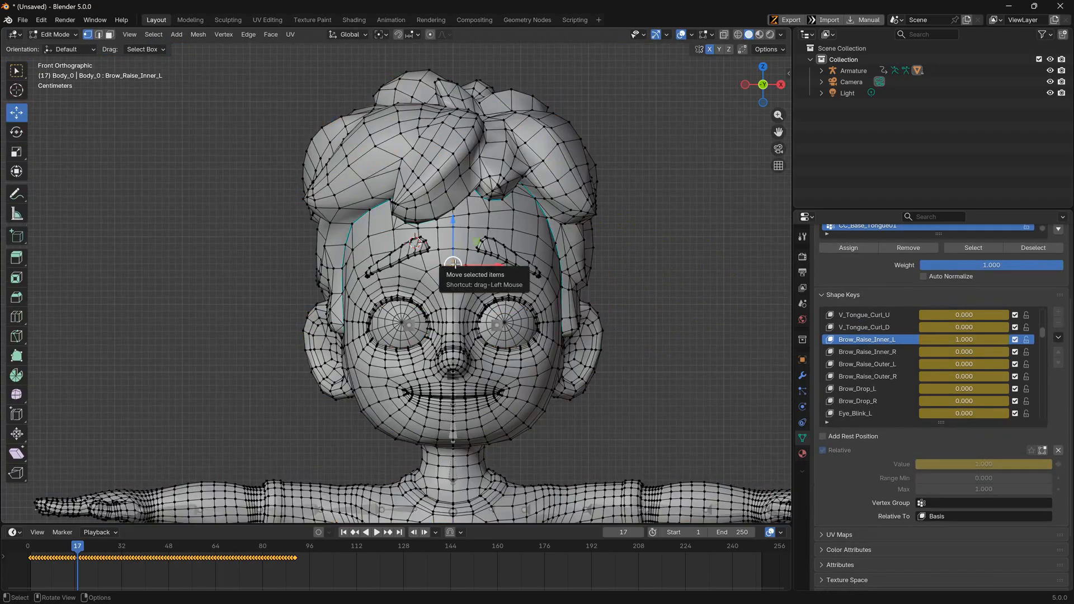
click(886, 352)
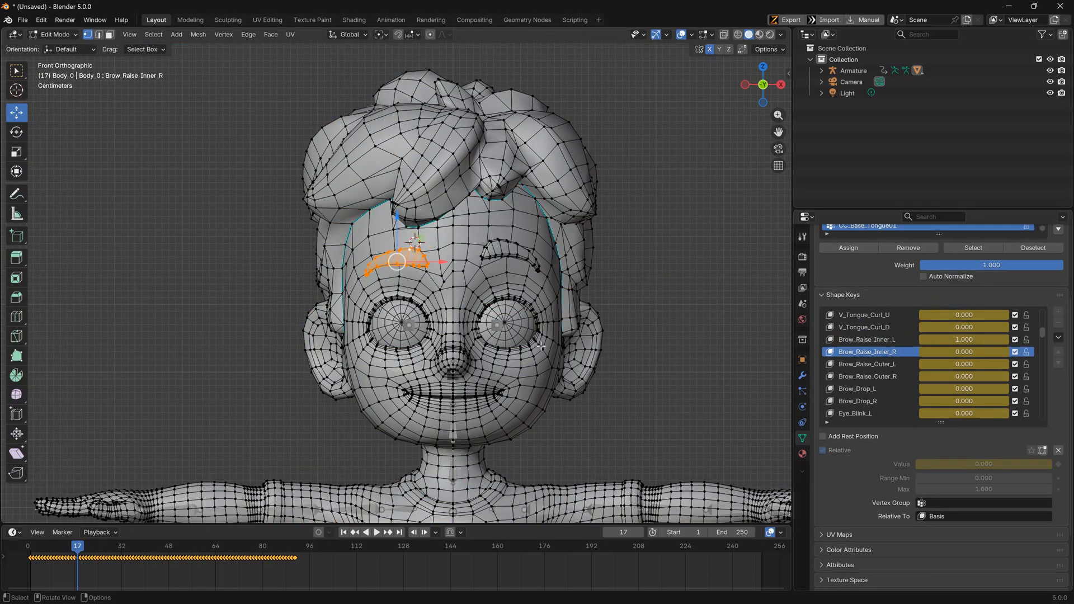
key(l)
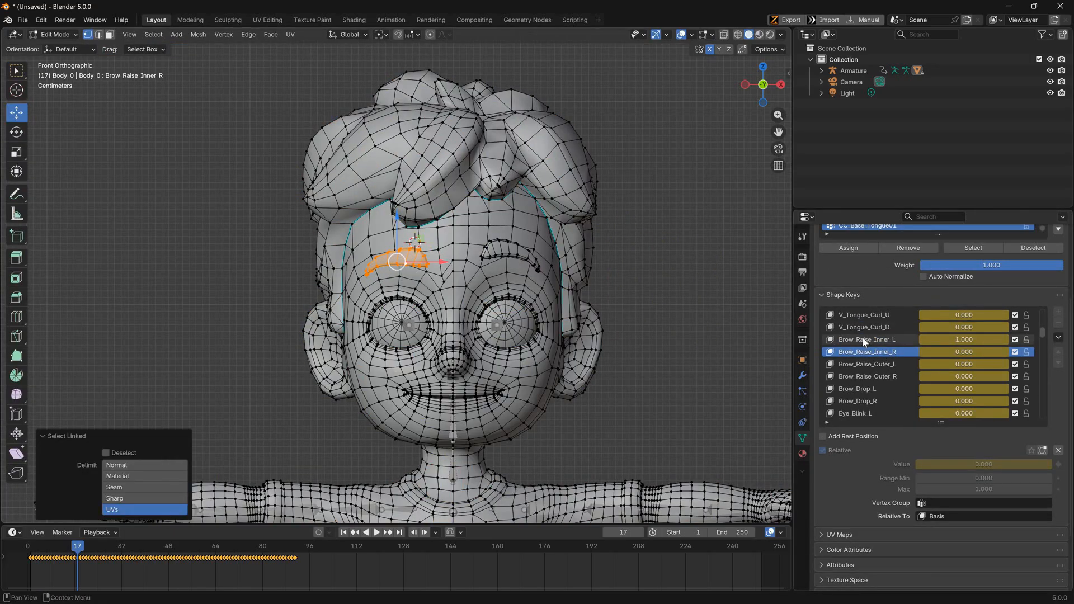
Move to frame 18, try Blend from Shape on the selected eyebrow in Brow_Raise_Inner_R, and undo it
key(F3)
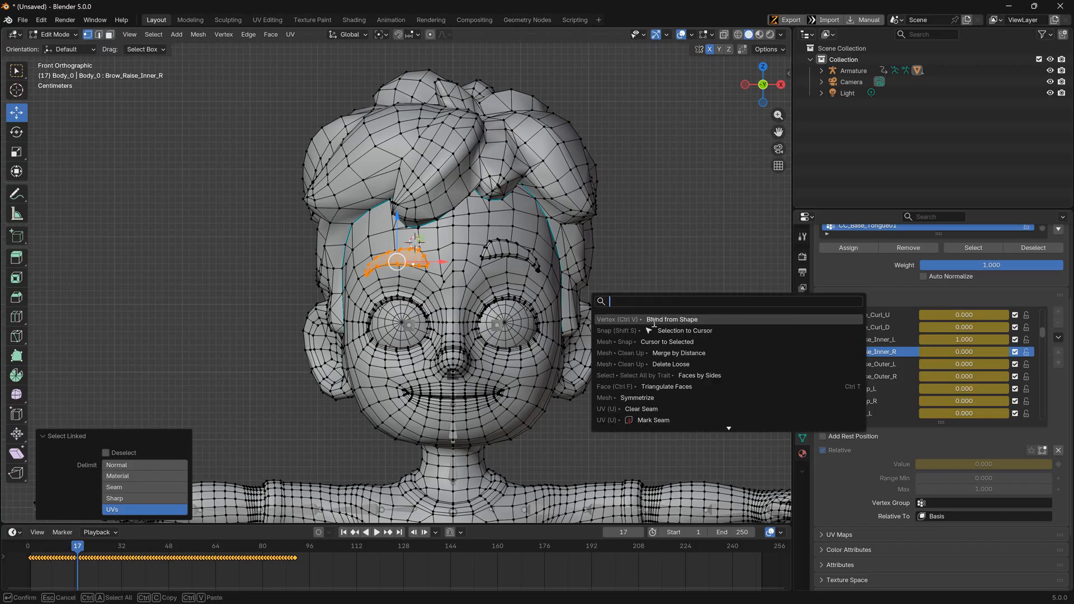
click(655, 321)
click(163, 485)
click(80, 550)
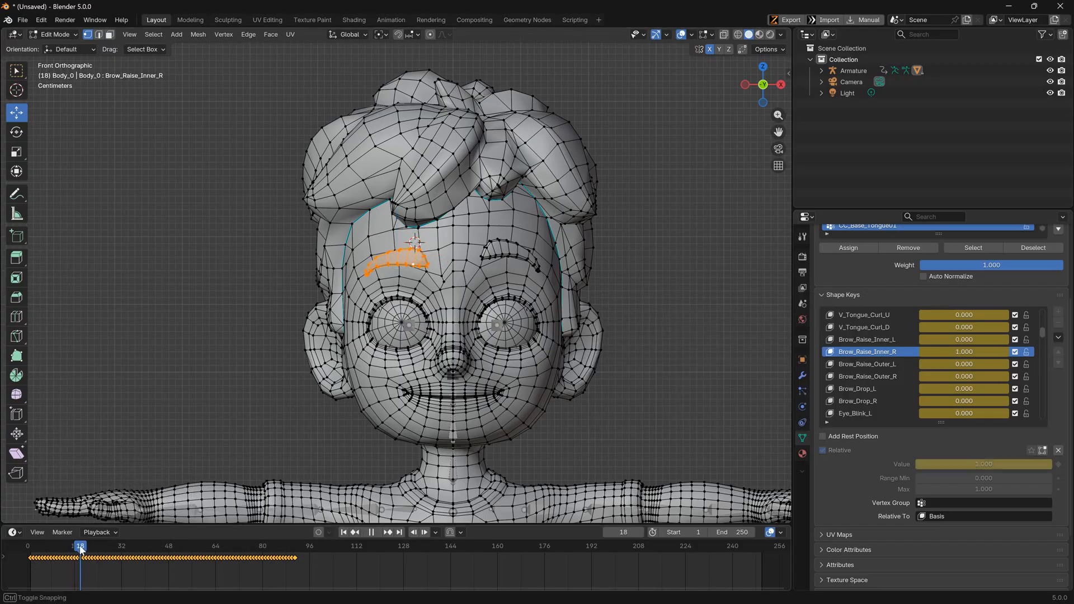
key(F3)
click(485, 309)
key(ctrl+z)
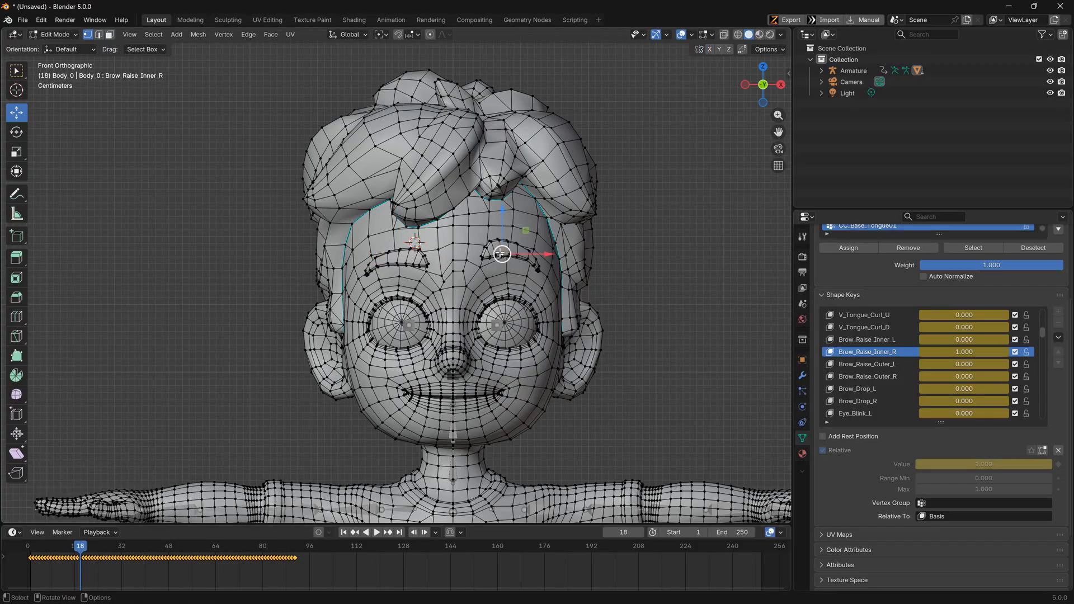
Blend the character's right eyebrow in Brow_Raise_Inner_R from the Brow_Raise_Inner_L shape at 1.000
key(l)
key(F3)
key(Return)
click(132, 486)
text(in)
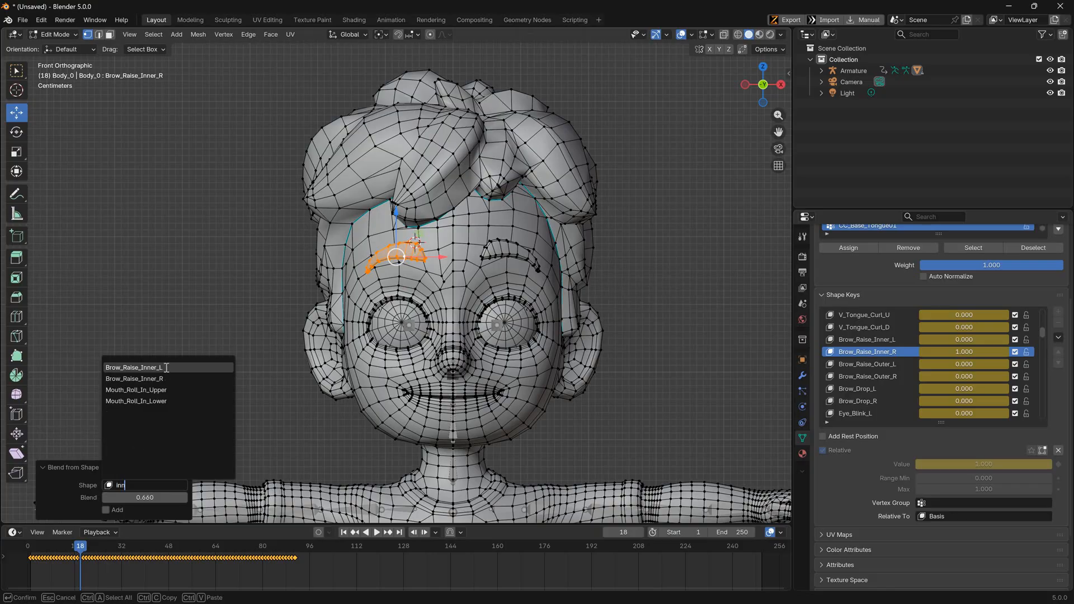
click(166, 367)
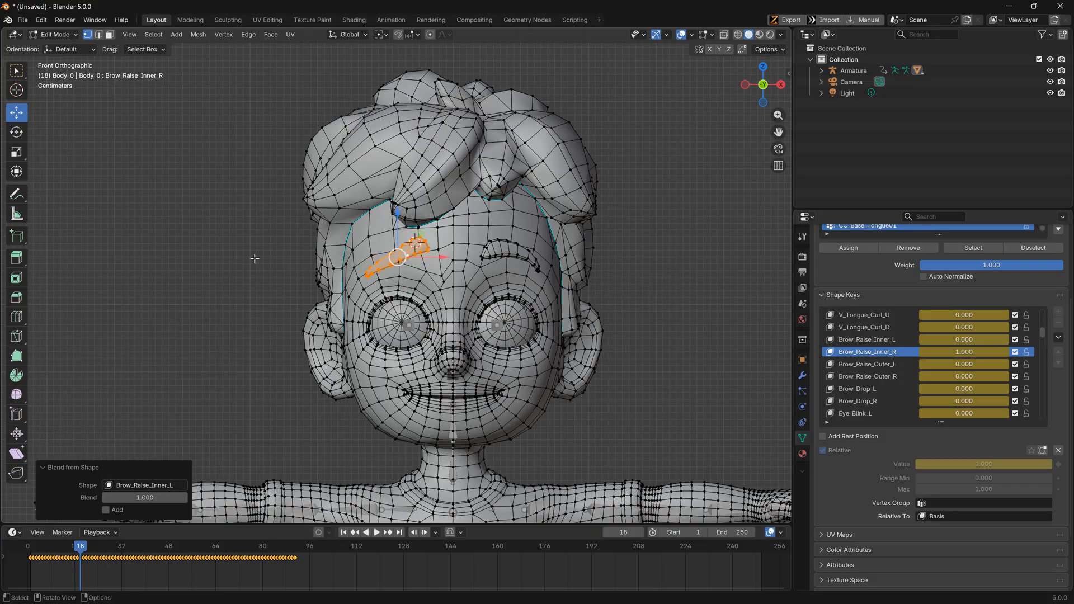
Blend the character's right eyebrow in Brow_Raise_Inner_L from Basis, and clear the selection
click(895, 340)
key(F3)
key(Return)
click(145, 485)
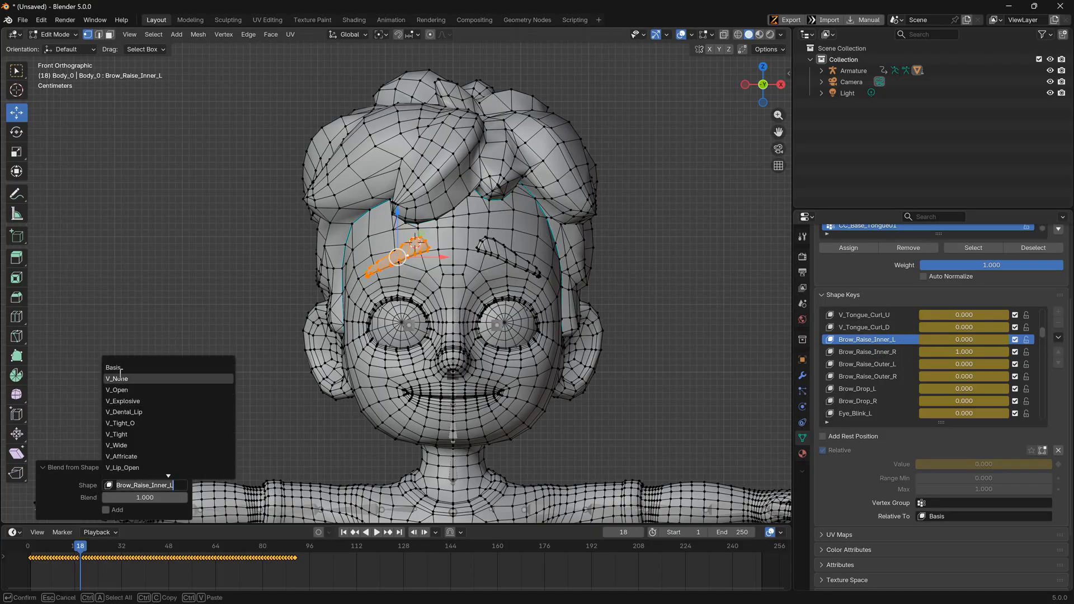
click(120, 368)
key(a)
scroll(468, 165, down, 1)
key(alt+a)
scroll(425, 185, up, 1)
Compare the Brow_Raise_Inner_L and Brow_Raise_Inner_R shapes, and activate Brow_Raise_Outer_L
click(871, 351)
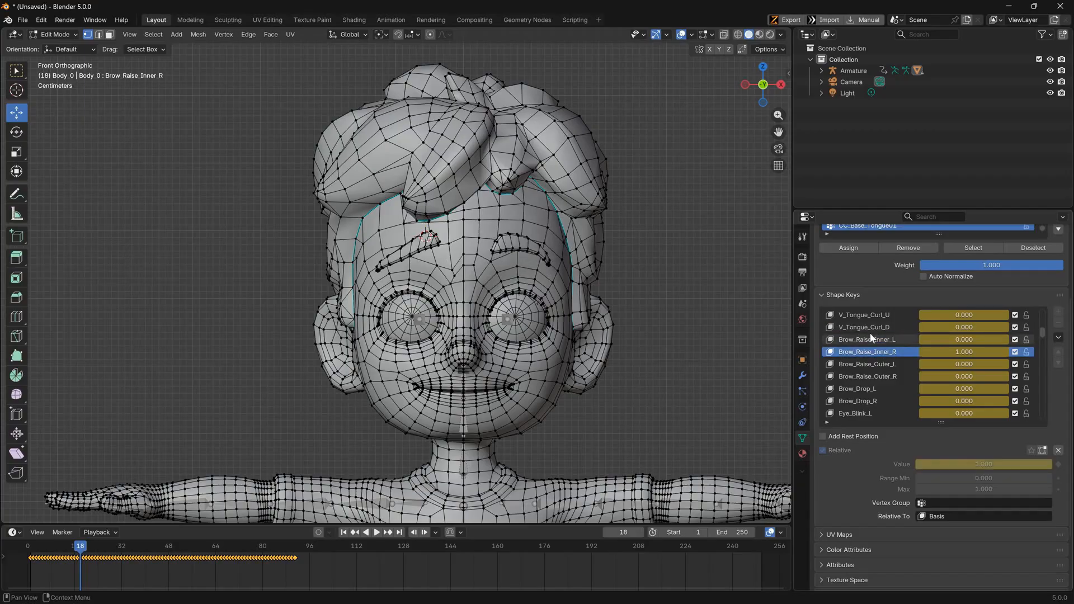
click(872, 339)
click(889, 353)
click(893, 364)
Raise the outer ends of both eyebrows in Brow_Raise_Outer_L using mirrored proportional editing
scroll(540, 249, up, 1)
shift+middle_drag(540, 249, 551, 283)
click(558, 287)
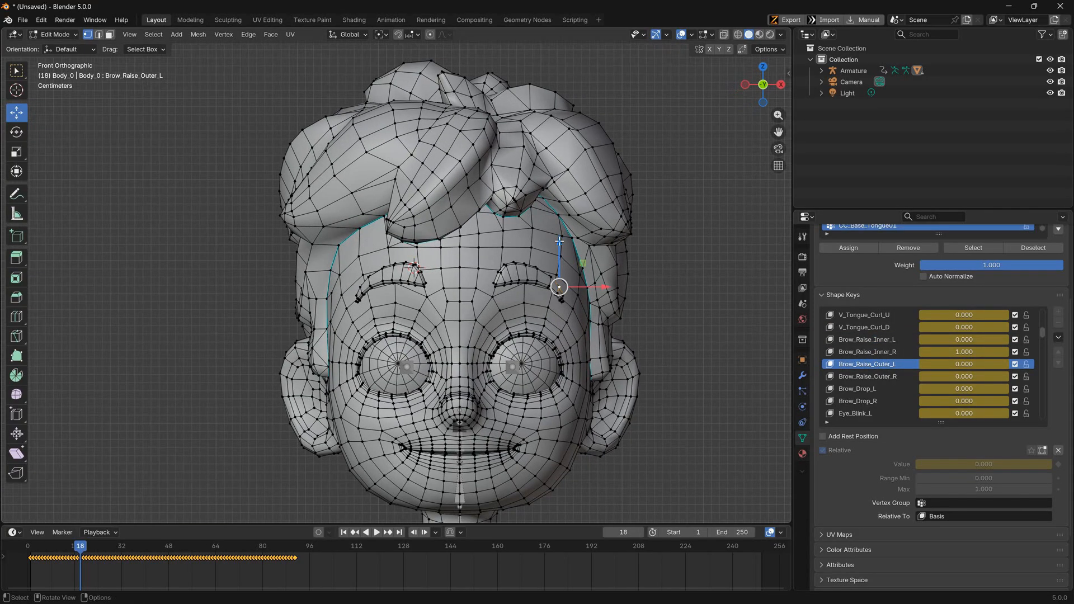
drag(559, 241, 559, 213)
key(ctrl+z)
click(430, 35)
click(445, 35)
key(ctrl+z)
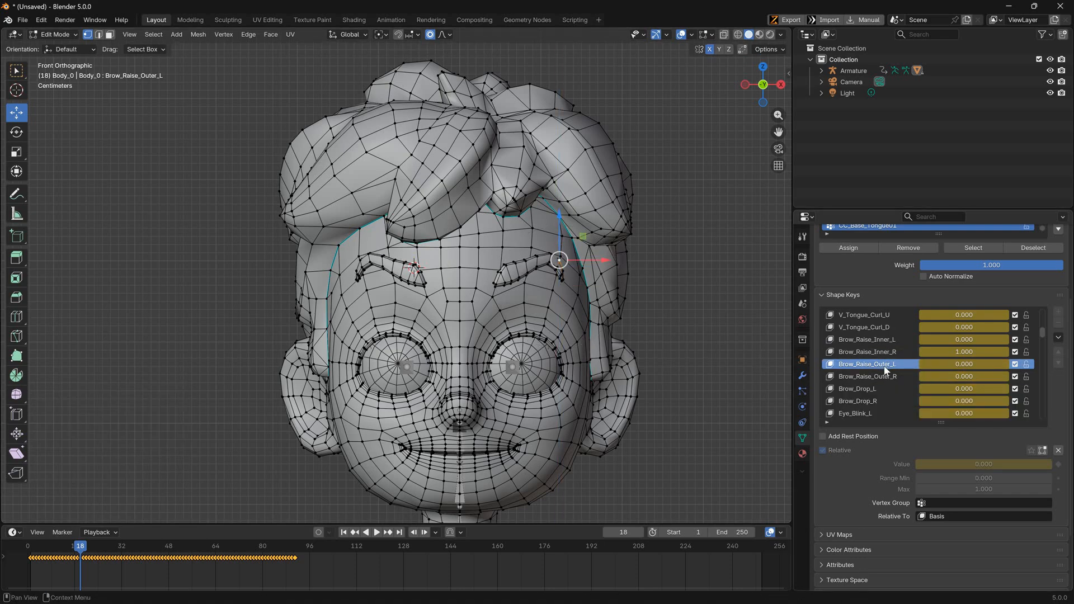
Toggle solo for Brow_Raise_Outer_L, move to frame 19, and select the character's linked right eyebrow in Brow_Raise_Outer_R
click(1033, 451)
key(Right)
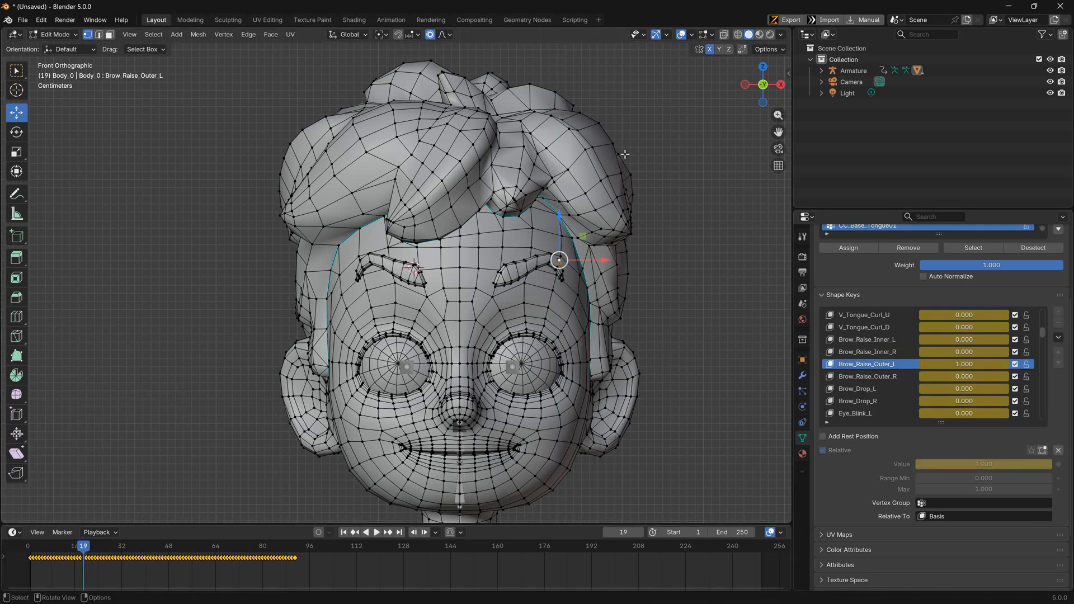
click(394, 260)
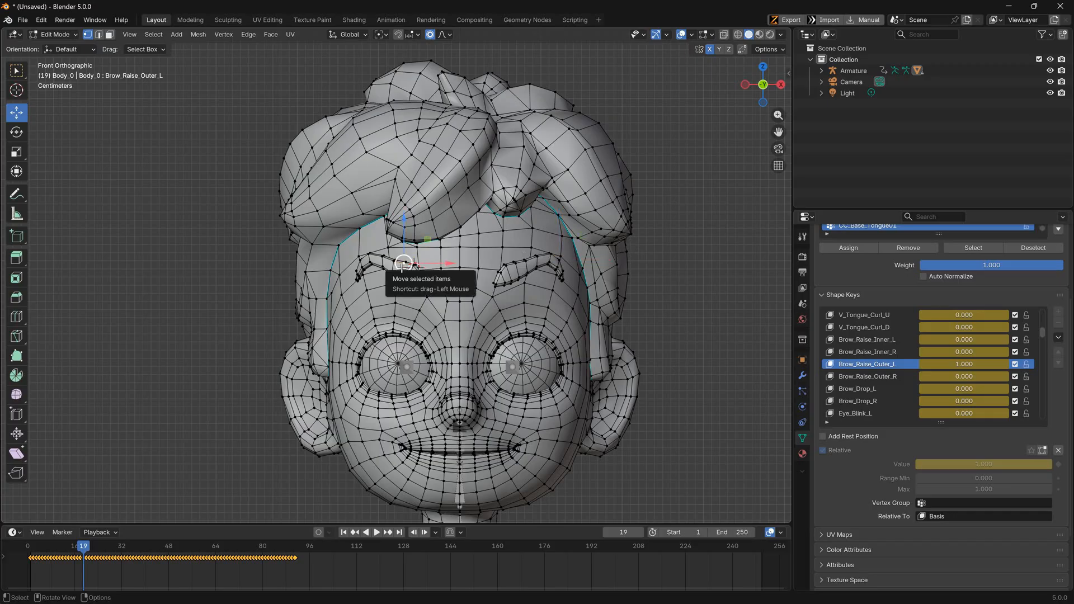
click(878, 378)
key(l)
key(F2)
key(Escape)
Try blending the selected eyebrow in Brow_Raise_Outer_R from the Brow_Raise_Outer_L shape, and undo it
key(F3)
key(Return)
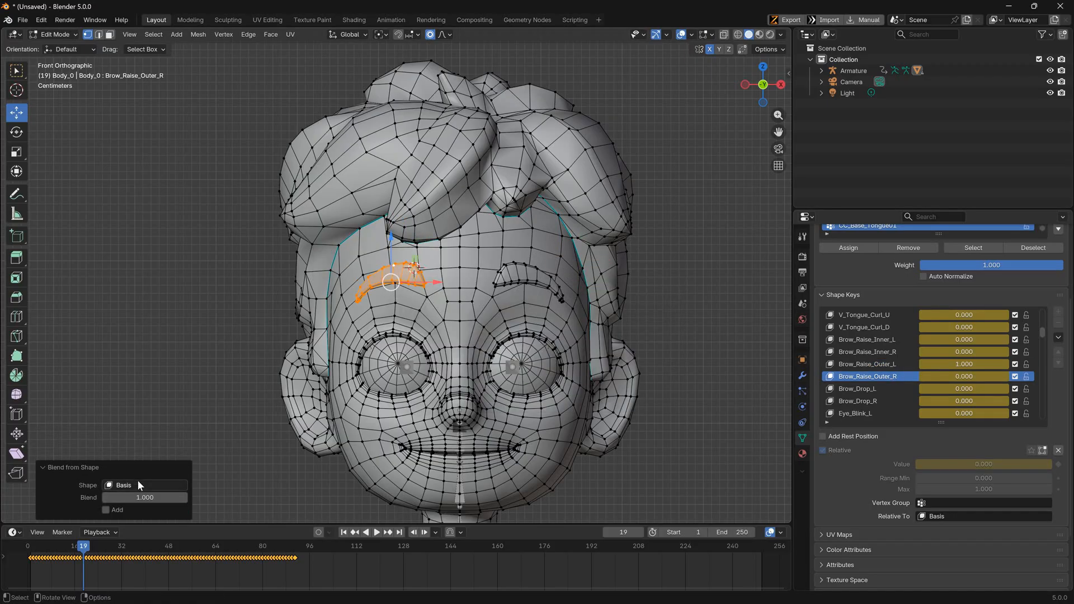
click(141, 483)
text(raise)
click(141, 377)
click(141, 485)
text(raise)
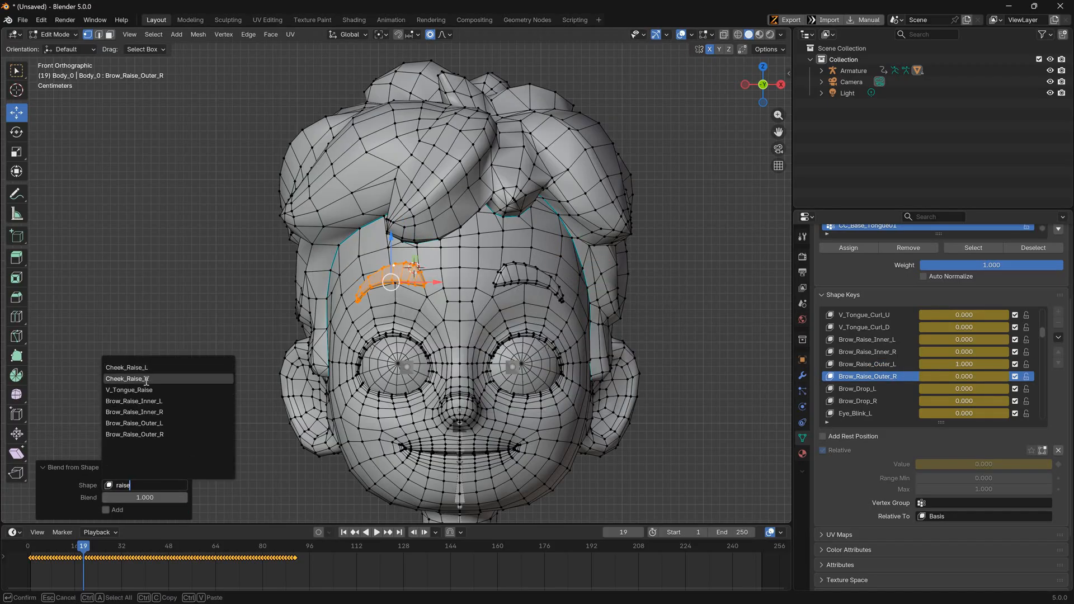
click(164, 423)
key(ctrl+z)
Toggle X mirroring and blend the selected eyebrow in Brow_Raise_Outer_R from Brow_Raise_Outer_L
click(710, 49)
key(F3)
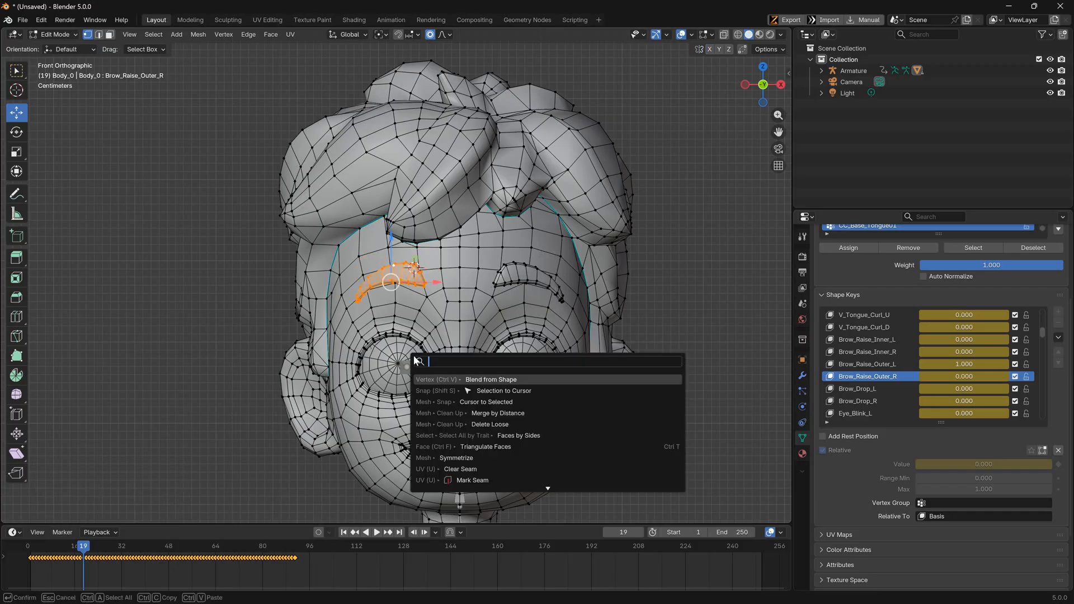
key(Return)
Blend the character's right eyebrow in Brow_Raise_Outer_L from Basis
click(880, 365)
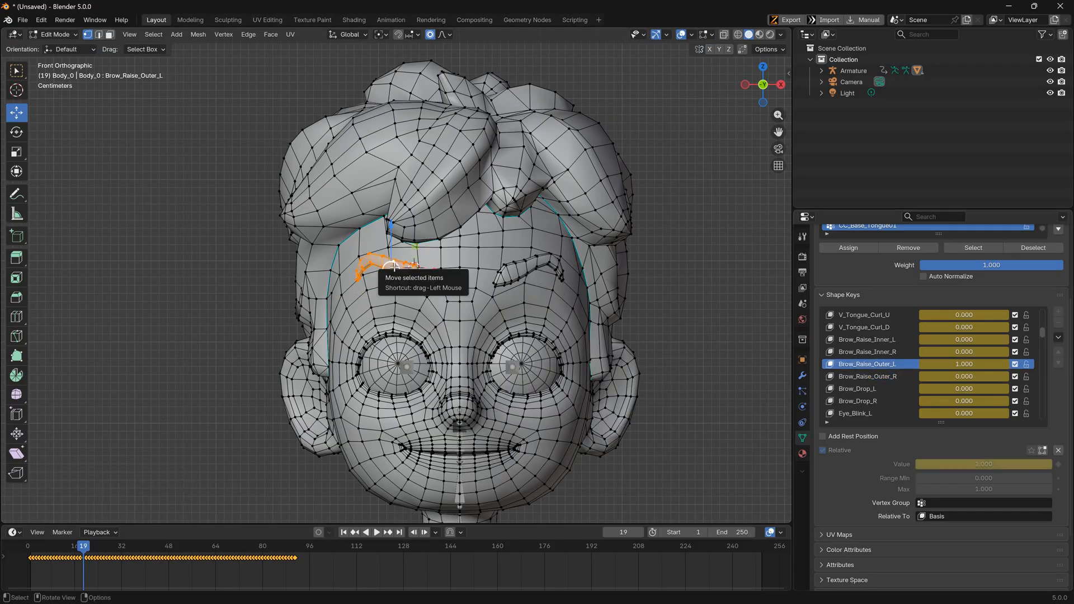
key(F3)
key(Return)
click(146, 484)
click(157, 365)
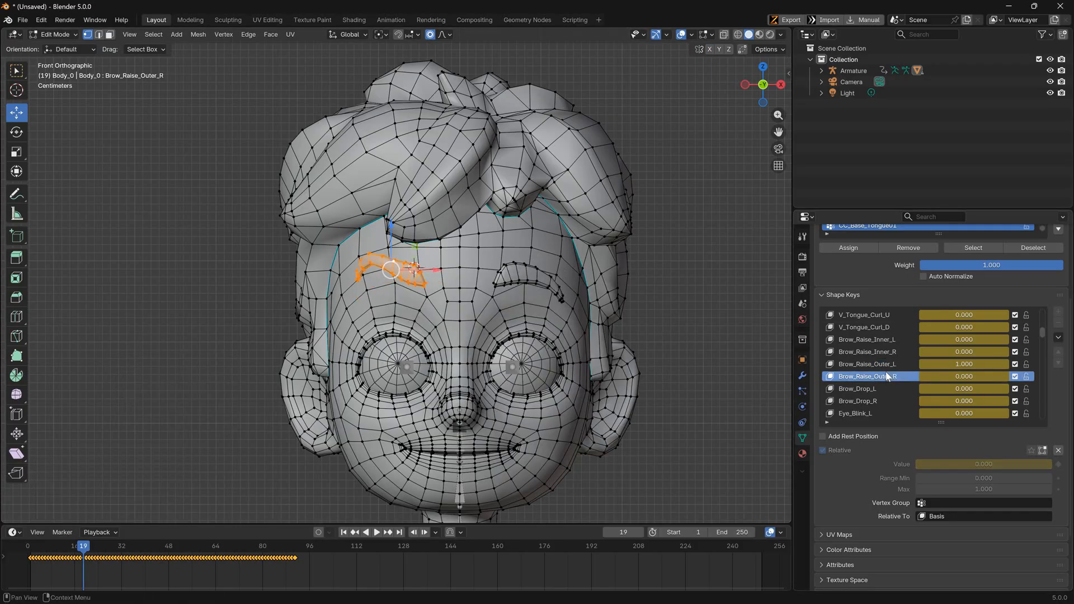
Select a linked eyebrow in Brow_Drop_L and lower both eyebrows toward the eyes
click(885, 388)
scroll(883, 384, down, 1)
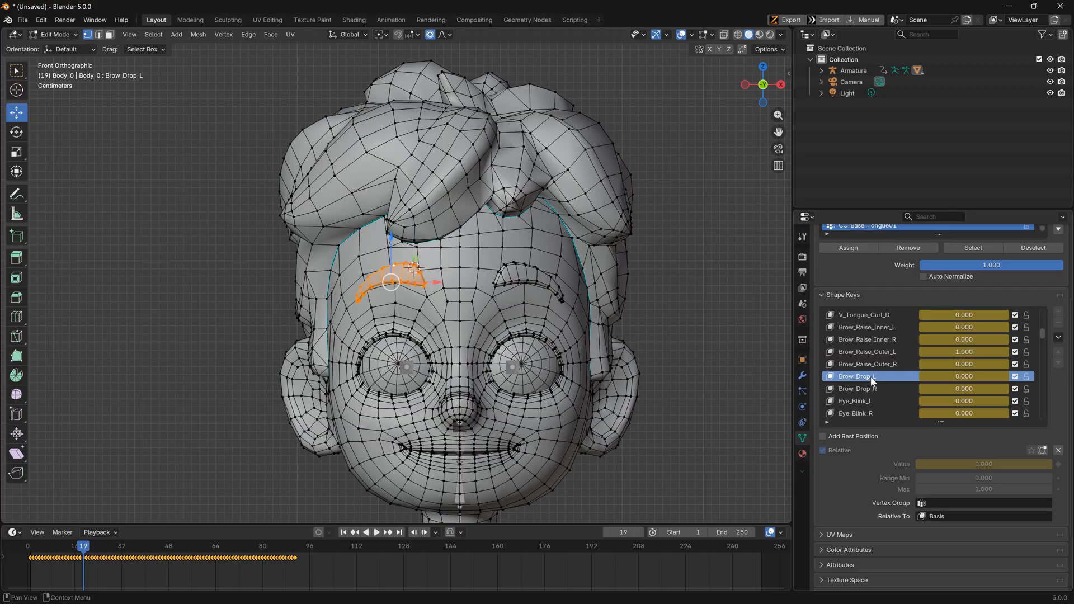
click(527, 281)
key(l)
drag(528, 238, 528, 279)
Lower and reshape the mirrored forehead vertices above and between the brows in Brow_Drop_L with proportional editing
click(525, 284)
key(l)
click(460, 288)
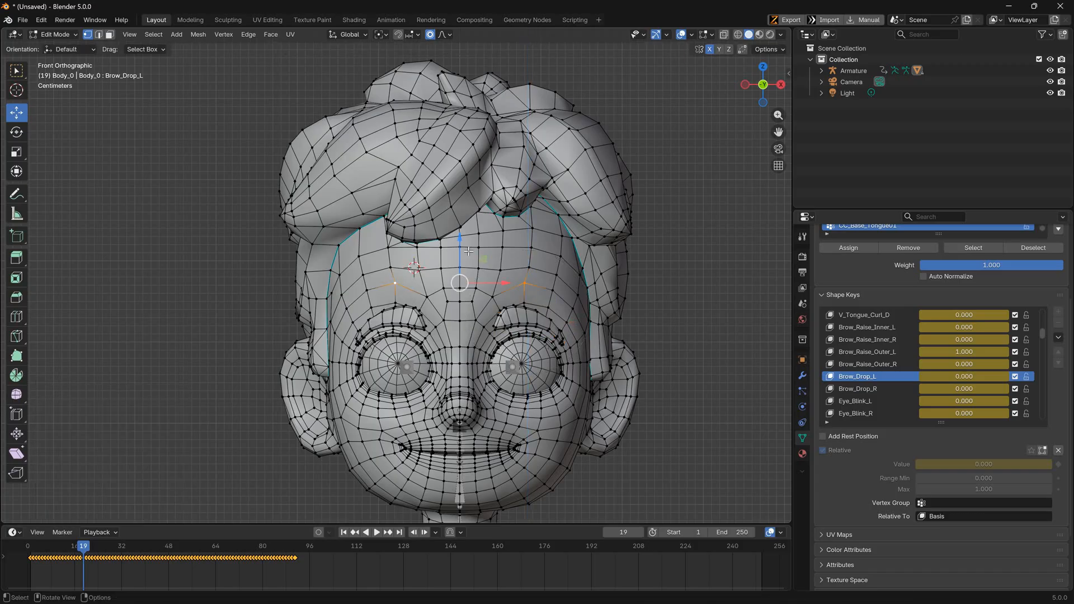
mouse_move(461, 249)
mouse_down()
mouse_move(461, 274)
mouse_move(462, 238)
mouse_move(460, 258)
mouse_up()
click(357, 303)
shift+click(554, 300)
click(477, 270)
shift+click(442, 270)
click(446, 292)
ctrl+click(474, 291)
click(419, 290)
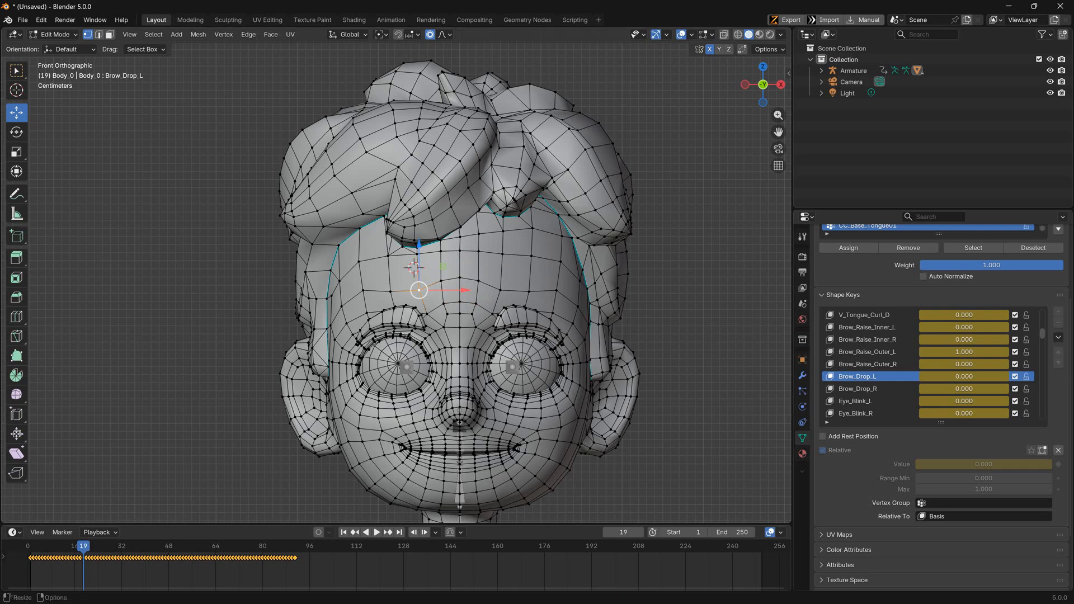
Select the linked face in Brow_Drop_R, show it as wireframe, and lasso-deselect the character's left half
click(880, 389)
click(459, 289)
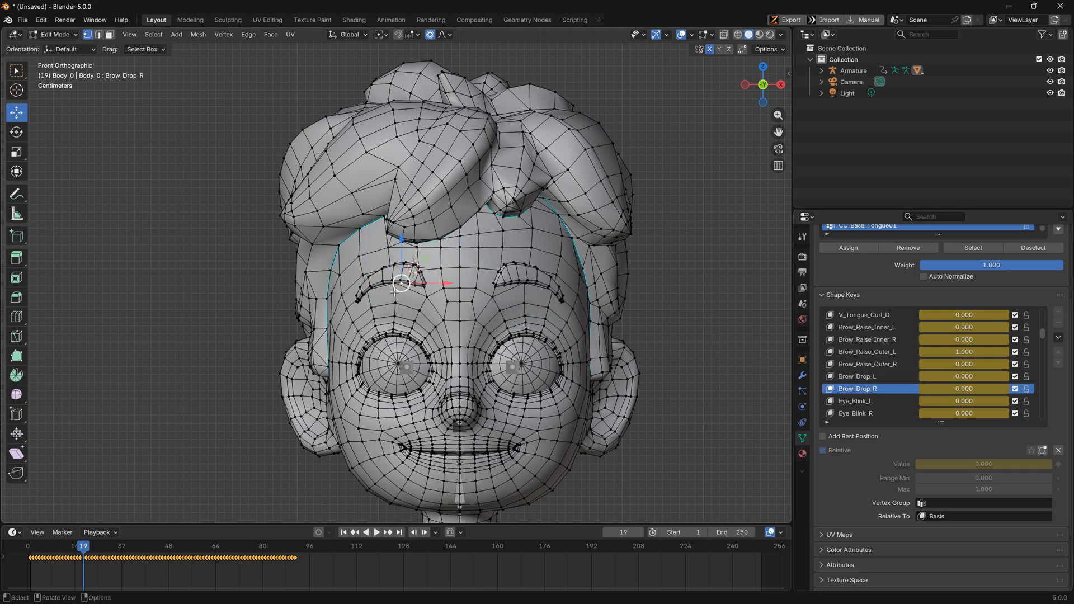
key(l)
key(shift+z)
scroll(665, 106, down, 3)
mouse_move(660, 128)
ctrl+shift+right_down()
mouse_move(430, 395)
mouse_move(465, 222)
ctrl+shift+right_up()
ctrl+shift+right_drag(445, 212, 429, 267)
mouse_move(435, 352)
ctrl+shift+right_down()
mouse_move(498, 312)
mouse_move(533, 262)
ctrl+shift+right_up()
scroll(533, 267, up, 3)
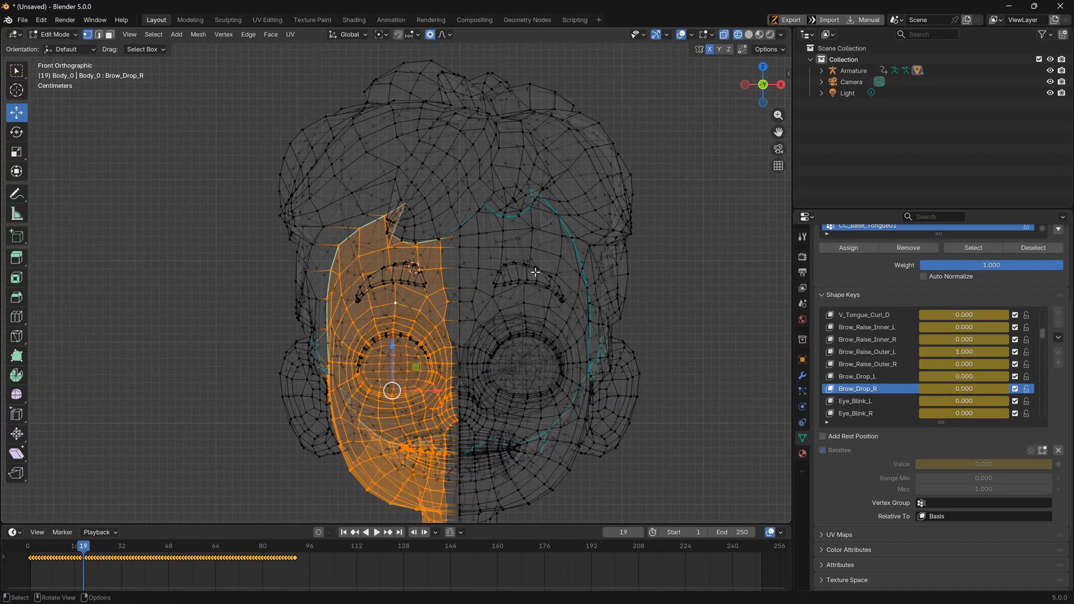
Try blending the selected half of the face in Brow_Drop_R from the Brow_Drop shapes
key(F3)
click(595, 296)
click(158, 485)
click(145, 376)
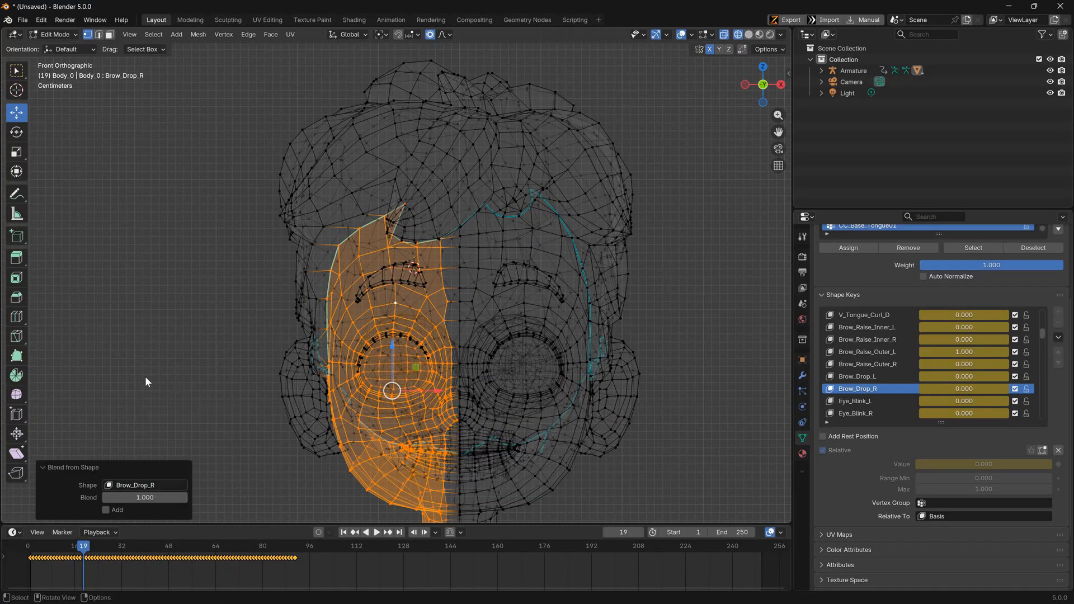
click(54, 34)
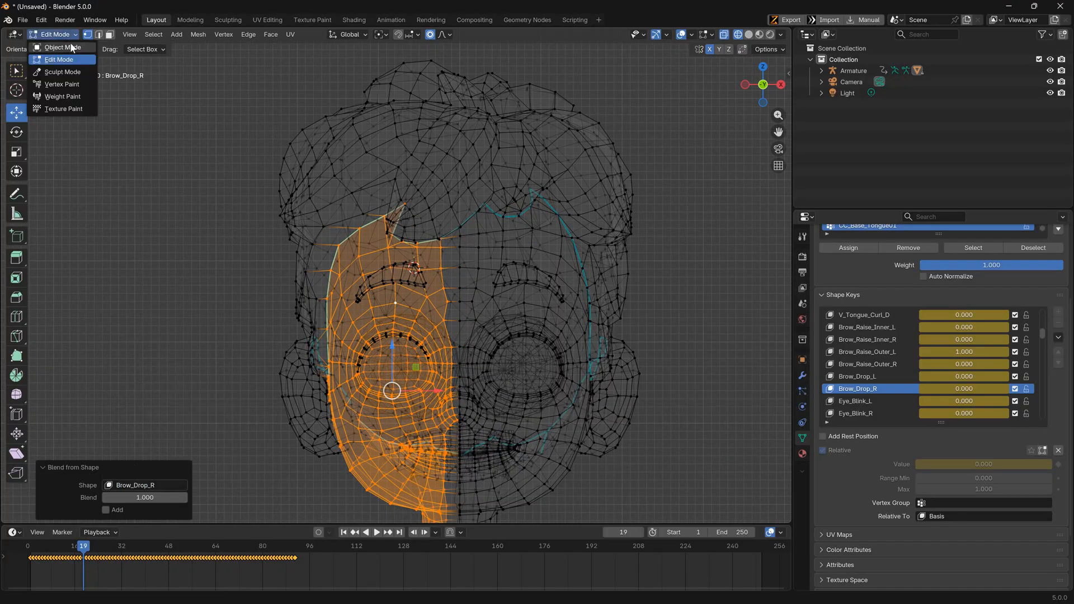
click(168, 485)
click(179, 368)
Select the linked face together with the eyebrow in Brow_Drop_R, and lasso-deselect the character's left half down to the neck
click(400, 282)
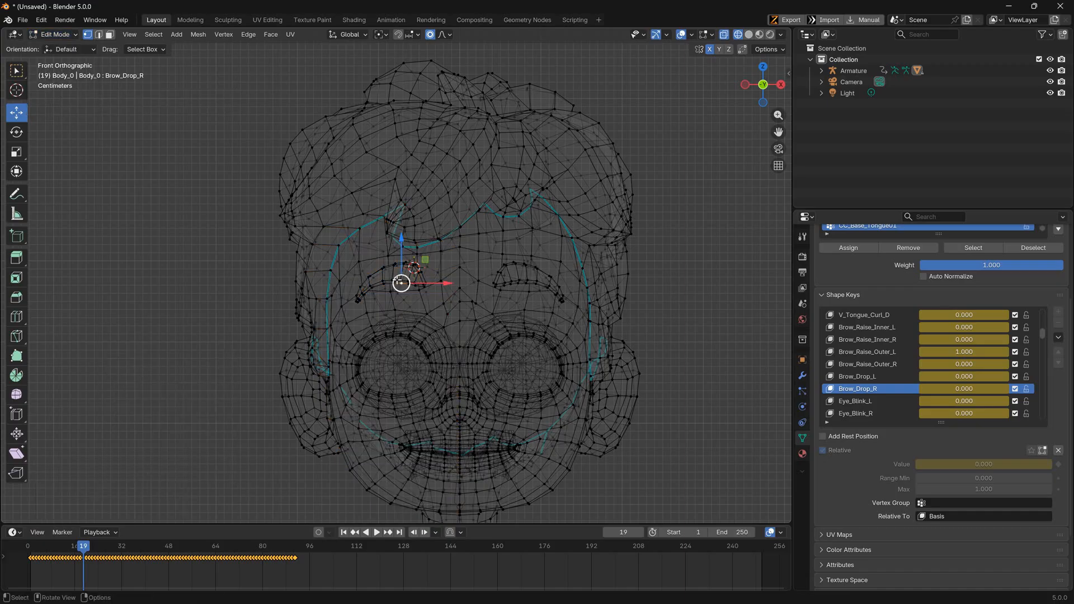
key(ctrl+l)
scroll(647, 205, down, 2)
mouse_move(656, 143)
ctrl+right_down()
mouse_move(464, 197)
mouse_move(440, 351)
mouse_move(683, 415)
ctrl+right_up()
key(ctrl+z)
mouse_move(512, 116)
ctrl+shift+right_down()
mouse_move(587, 39)
mouse_move(643, 197)
ctrl+shift+right_up()
key(ctrl+z)
mouse_move(645, 139)
ctrl+right_down()
mouse_move(439, 296)
mouse_move(434, 404)
mouse_move(672, 447)
ctrl+right_up()
key(ctrl+z)
mouse_move(614, 360)
ctrl+shift+right_down()
mouse_move(695, 196)
mouse_move(434, 246)
mouse_move(438, 337)
ctrl+shift+right_up()
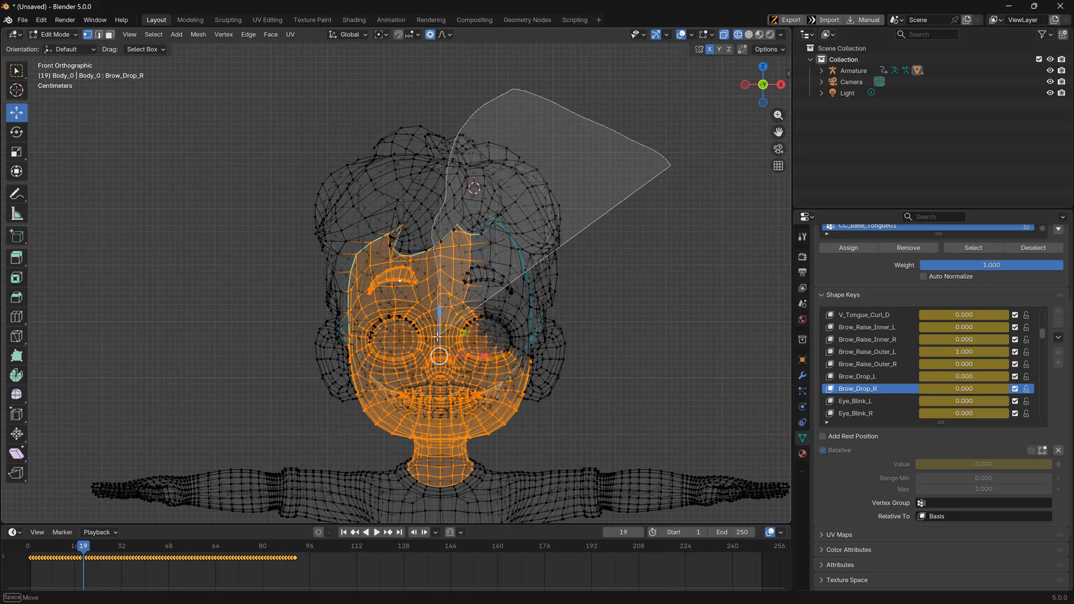
mouse_move(439, 378)
ctrl+shift+right_down()
mouse_move(441, 514)
mouse_move(456, 516)
ctrl+shift+right_up()
shift+middle_drag(722, 267, 764, 292)
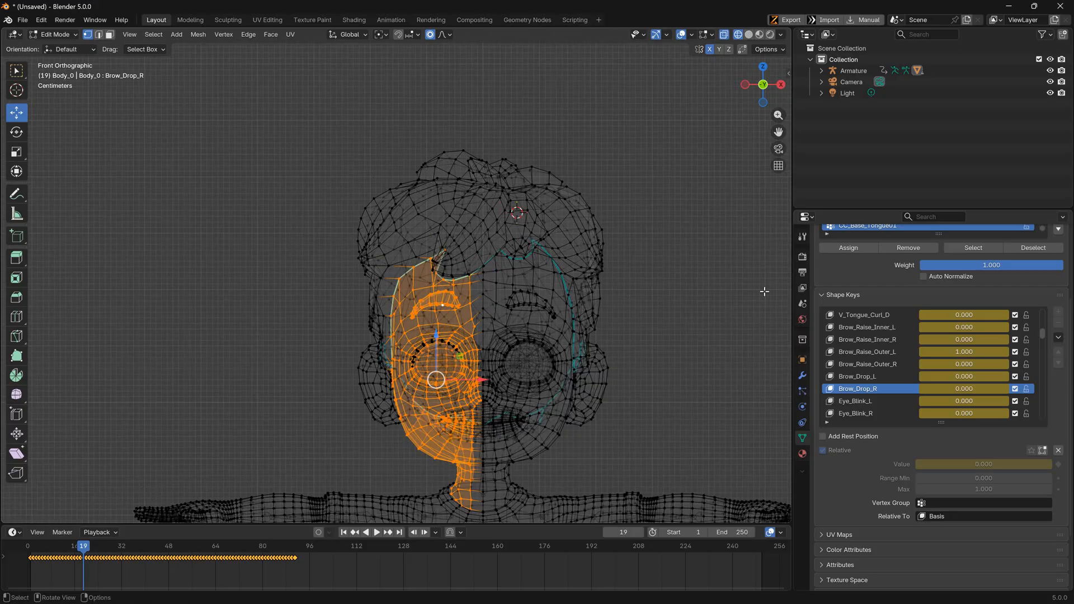
click(55, 35)
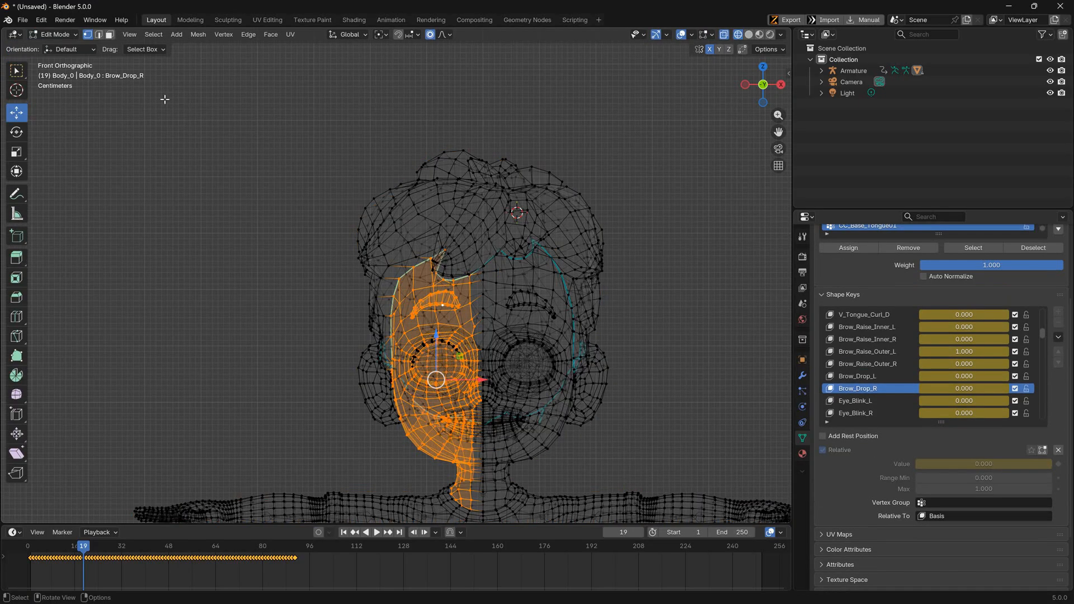
key(F3)
click(599, 385)
key(ctrl+z)
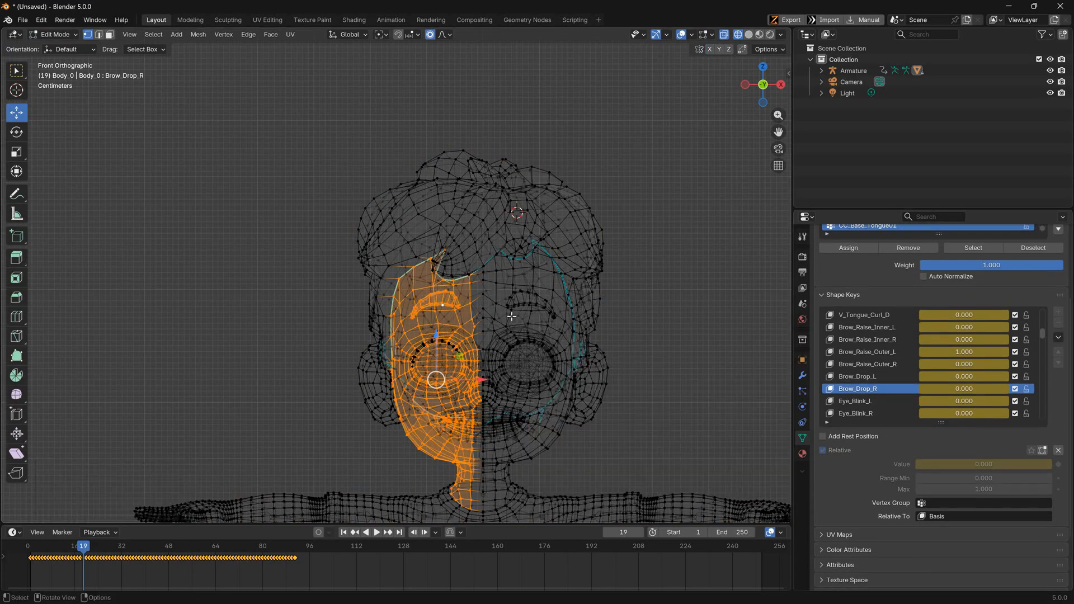
In the Brow_Drop_L shape key, blend the selected character's-right half of the face from the Basis shape
key(F3)
key(Return)
click(856, 376)
key(F3)
key(Return)
click(146, 485)
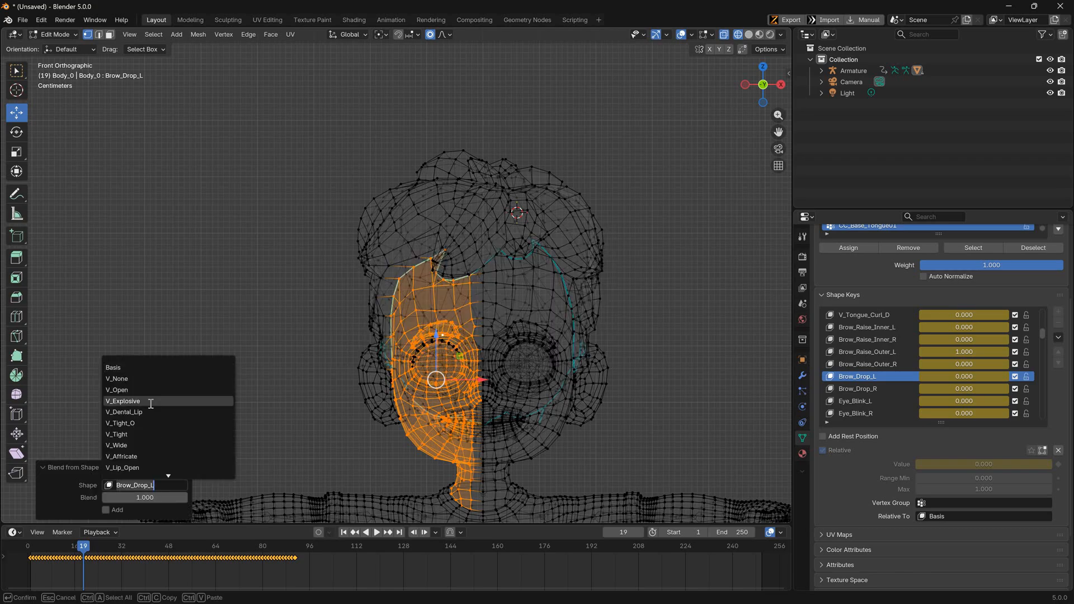
click(149, 368)
click(281, 287)
Clear the selection, show the mesh in solid shading, and make Eye_Blink_L the active shape key
key(a)
click(748, 35)
scroll(275, 159, down, 6)
scroll(273, 211, up, 6)
click(274, 211)
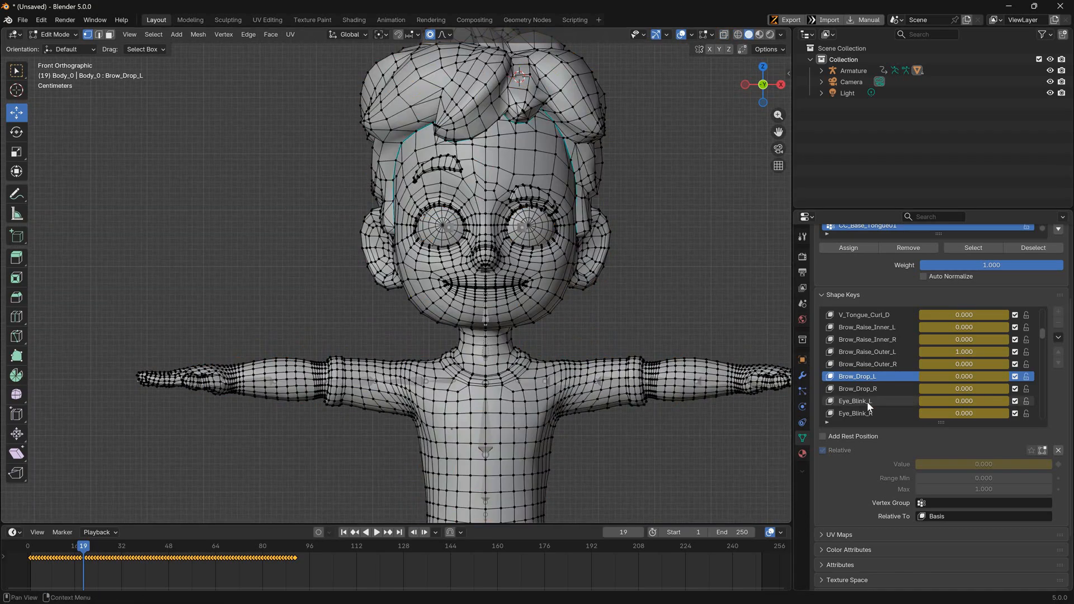
click(868, 404)
Try to pull the character's left upper eyelid downward with proportional editing
scroll(560, 184, up, 4)
click(512, 228)
drag(520, 230, 517, 263)
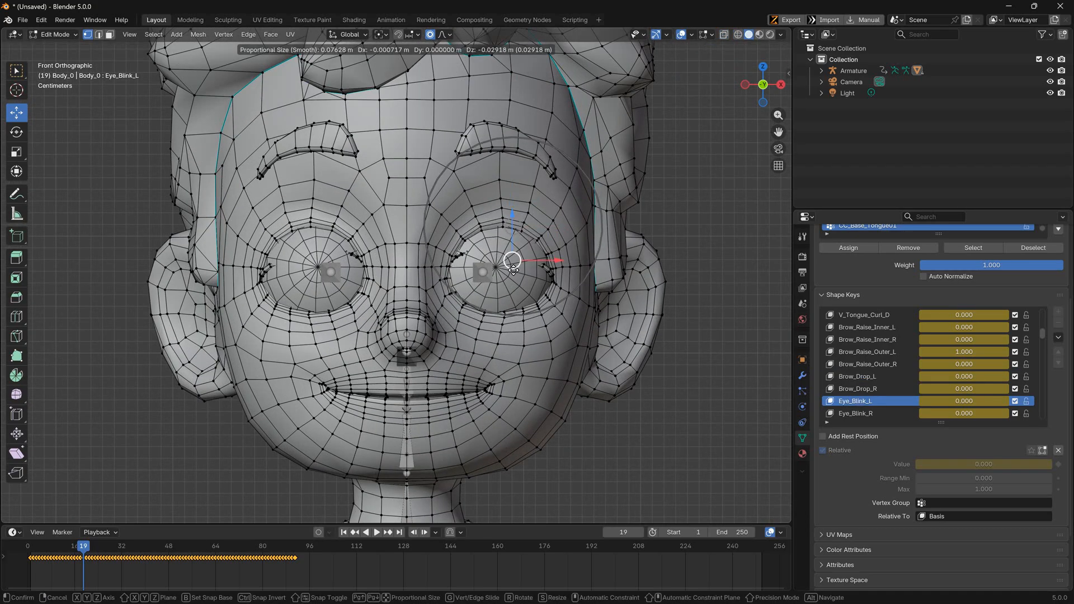
key(ctrl+z)
Try to lower the character's left upper eyelashes over the eye and flatten them along the Z axis
middle_drag(518, 263, 439, 236)
key(l)
key(KP_1)
drag(503, 191, 503, 255)
key(s)
key(z)
key(0)
scroll(652, 284, down, 8)
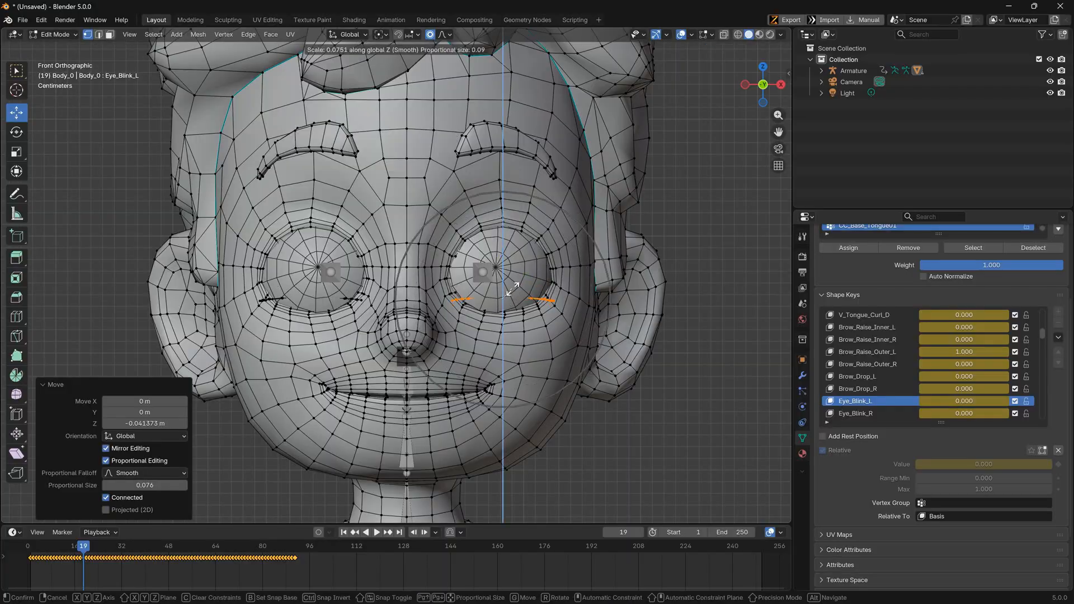
right_click(652, 284)
Try Shrink/Fatten and another Z-axis scale on the lowered eyelashes, and undo the lash edits
key(alt+s)
click(646, 247)
key(s)
key(z)
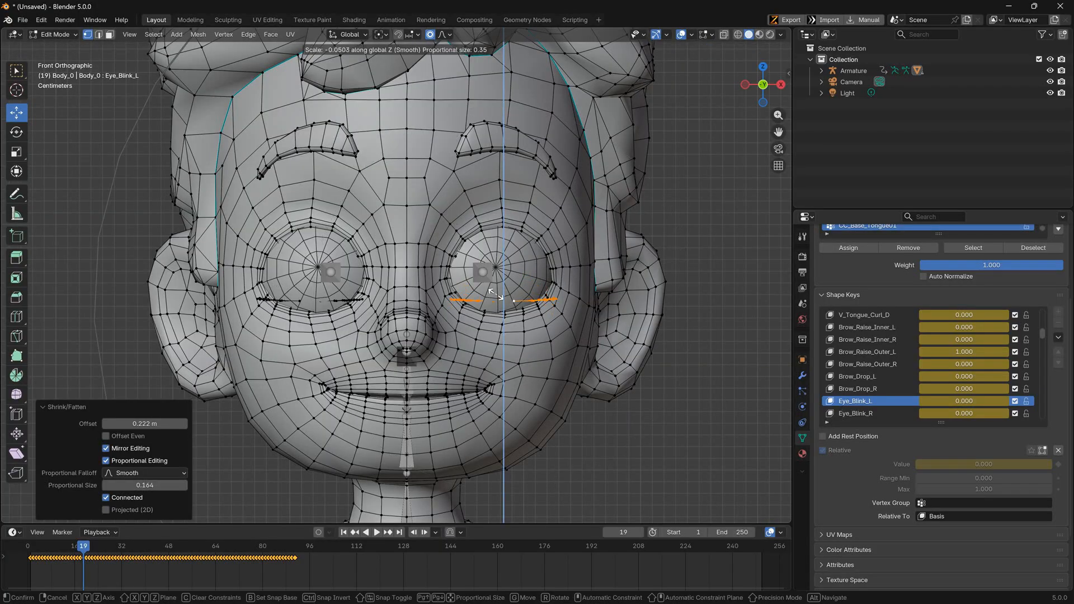
right_click(508, 289)
key(ctrl+z)
drag(515, 231, 514, 305)
key(ctrl+z)
Move the middle of the character's left upper eyelashes down to the lower eyelid with an adjusted proportional editing radius
middle_drag(566, 296, 520, 280)
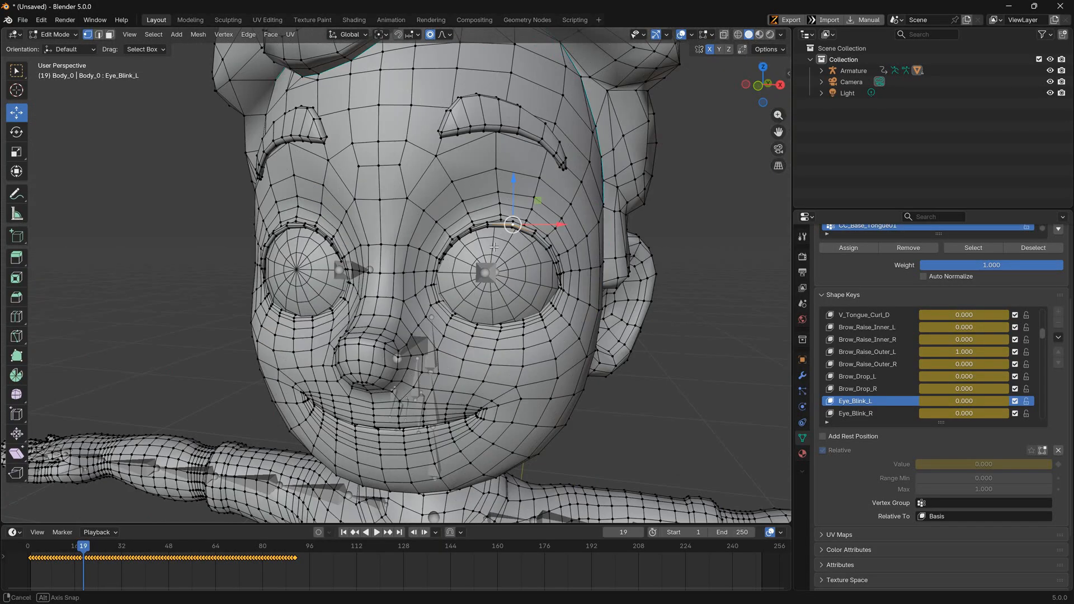
key(KP_1)
key(g)
scroll(546, 305, up, 14)
scroll(535, 355, down, 2)
scroll(535, 357, up, 1)
click(535, 360)
middle_drag(536, 360, 607, 366)
key(KP_1)
Reposition the inner and outer parts of the lowered eyelashes to follow the curve of the lower eyelid
drag(488, 298, 465, 293)
click(534, 313)
drag(540, 312, 540, 302)
click(539, 302)
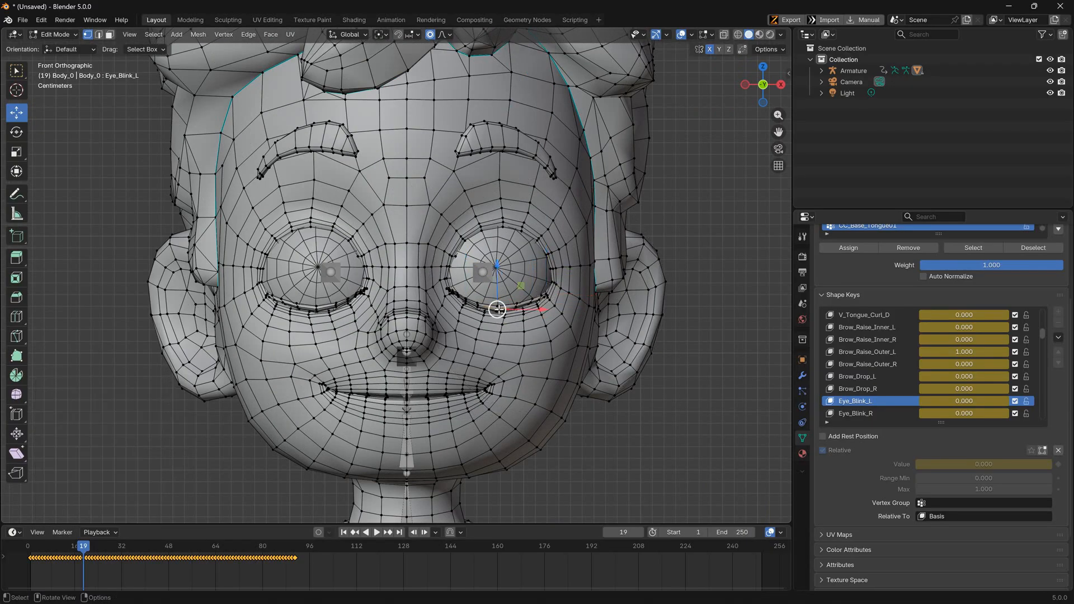
Fine-tune the lash vertices near both corners of the character's left eye so they sit against the lower lid
middle_drag(446, 290, 347, 330)
drag(347, 330, 354, 327)
click(437, 378)
key(KP_1)
drag(547, 289, 548, 292)
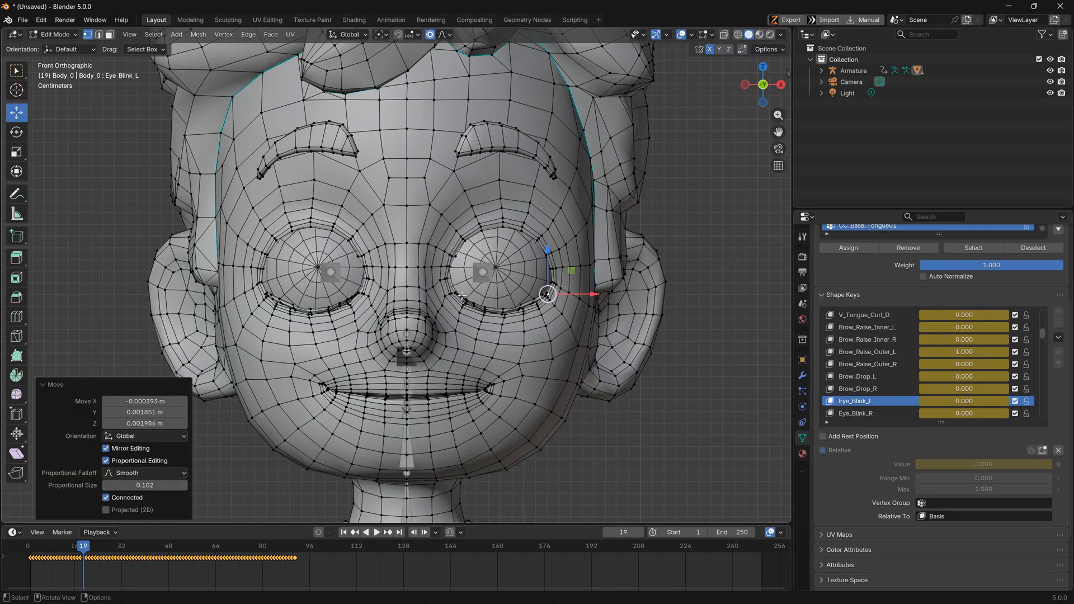
click(473, 304)
drag(473, 304, 476, 308)
Try to lower the upper eyelid's edge over the eyeball from the side with proportional editing
click(501, 227)
key(KP_3)
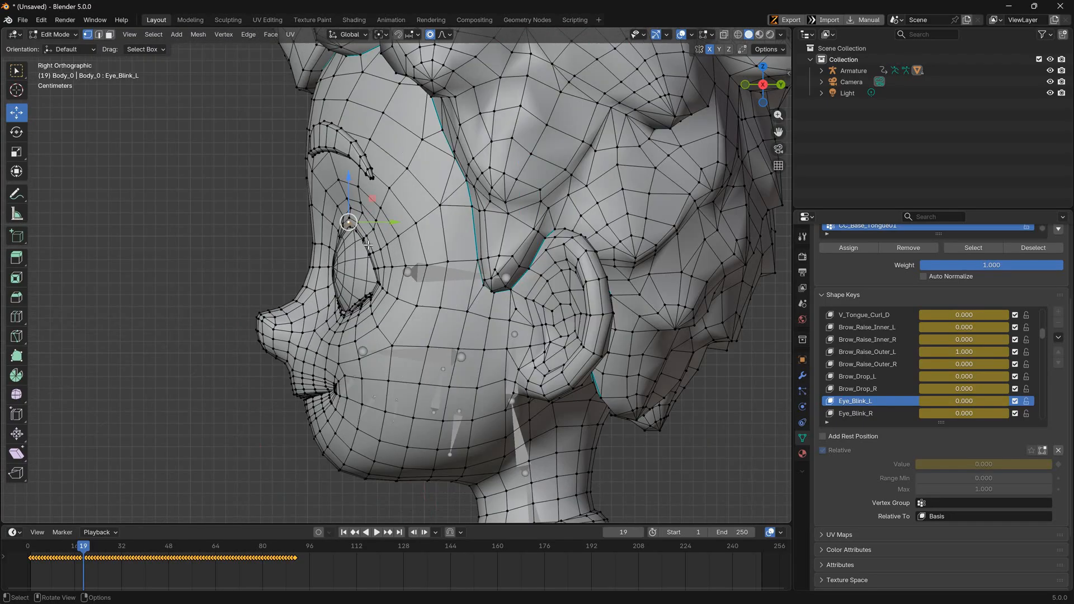
key(g)
click(347, 353)
middle_drag(347, 353, 414, 361)
key(KP_1)
Try to adjust the lowered eyelid's inner corner with a smaller proportional radius, and undo the eyelid moves
click(466, 303)
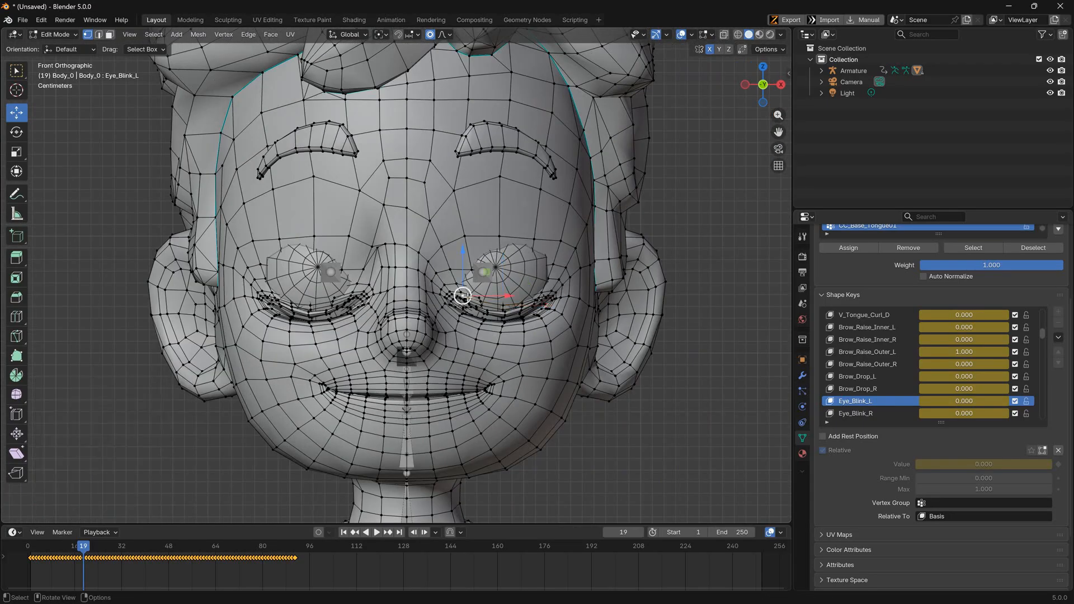
key(g)
click(469, 306)
key(g)
scroll(468, 310, up, 15)
click(468, 311)
middle_drag(468, 311, 373, 294)
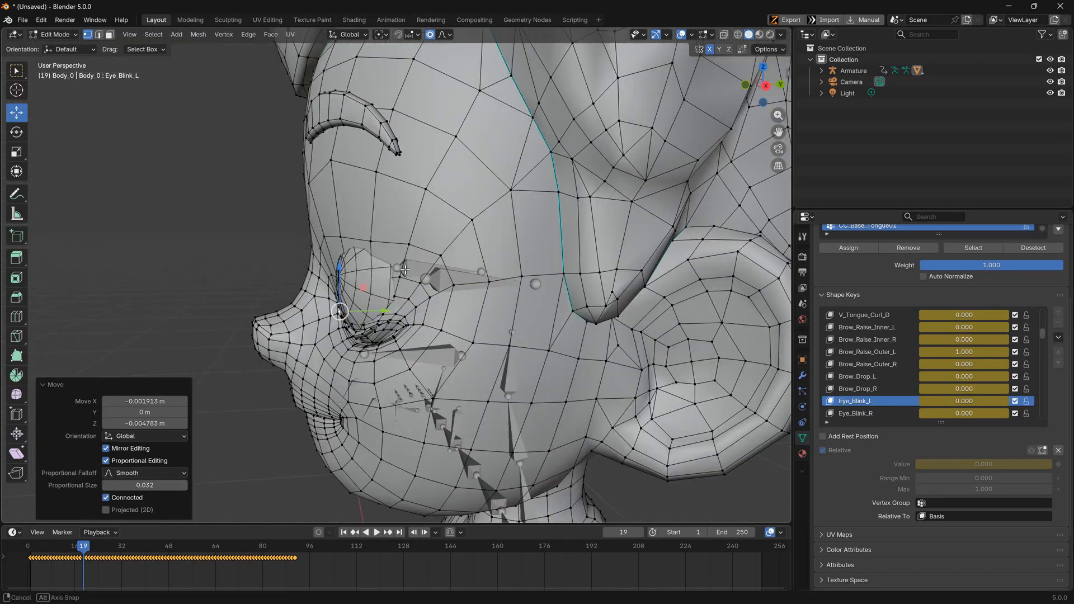
key(KP_3)
key(ctrl+z)
key(ctrl+z)
key(ctrl+z)
key(ctrl+z)
Select the path of vertices along the upper eyelid's edge and pull it down over the eyeball in side view
drag(350, 232, 331, 268)
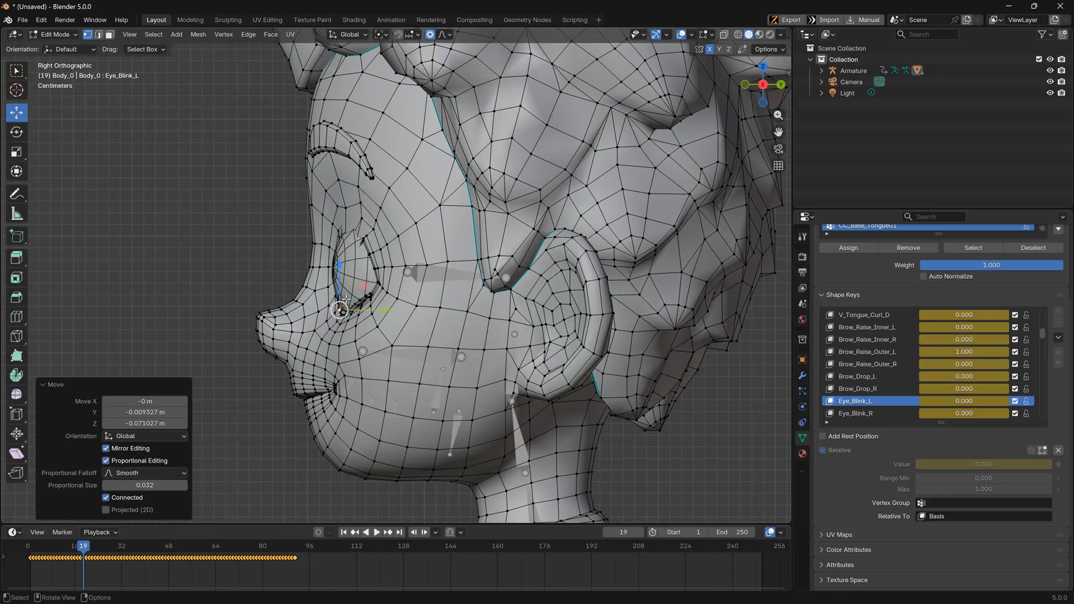
middle_drag(330, 268, 428, 255)
ctrl+click(511, 292)
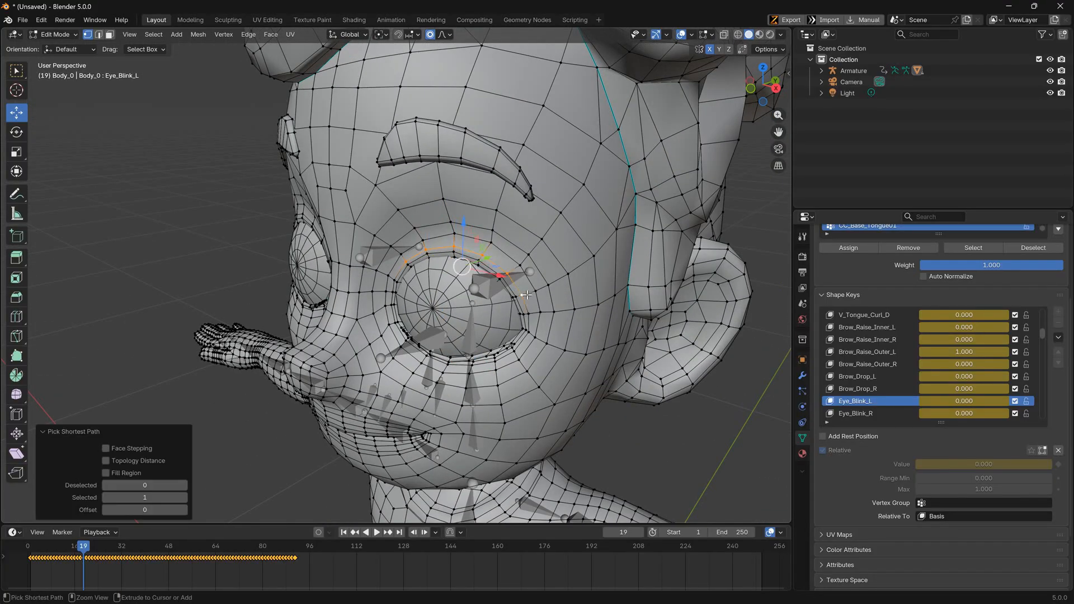
key(KP_3)
drag(371, 195, 350, 246)
Move further upper-lid vertices forward in side view so the lid wraps around the eyeball
middle_drag(351, 246, 392, 297)
click(387, 305)
key(KP_3)
drag(390, 248, 359, 246)
drag(312, 203, 311, 202)
Lower the middle and inner vertices of the character's left upper eyelid in front view to close the eye
key(KP_1)
scroll(358, 241, down, 2)
click(451, 285)
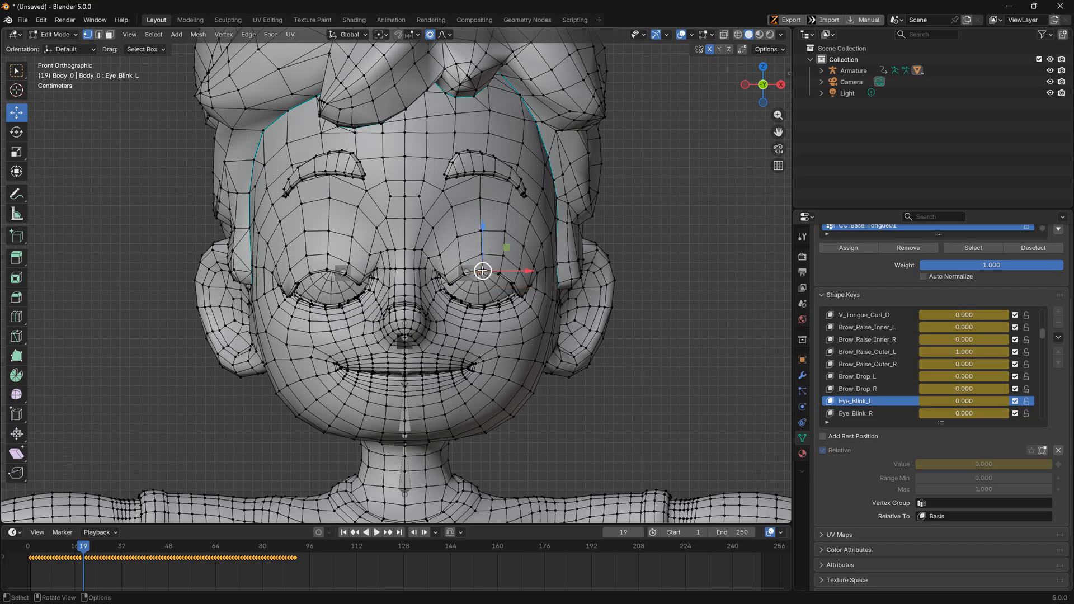
drag(483, 271, 453, 286)
click(511, 284)
scroll(509, 297, up, 2)
click(497, 283)
click(464, 281)
Adjust the outer-corner vertices of the closed eyelid with a small proportional radius
click(568, 305)
drag(569, 305, 565, 308)
drag(574, 308, 572, 303)
scroll(425, 274, down, 4)
middle_drag(399, 271, 356, 278)
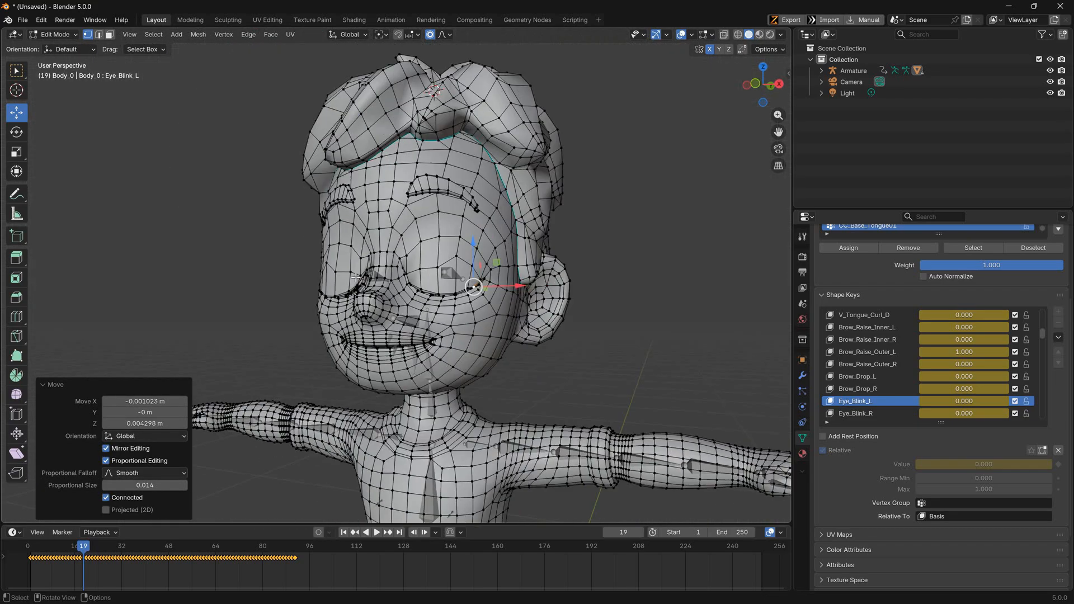
Switch to Sculpt Mode with the Smooth brush, solo the Eye_Blink_L shape key, and inspect the closed eyelids from several angles
key(KP_1)
scroll(356, 277, up, 4)
click(53, 35)
click(58, 72)
scroll(694, 508, up, 2)
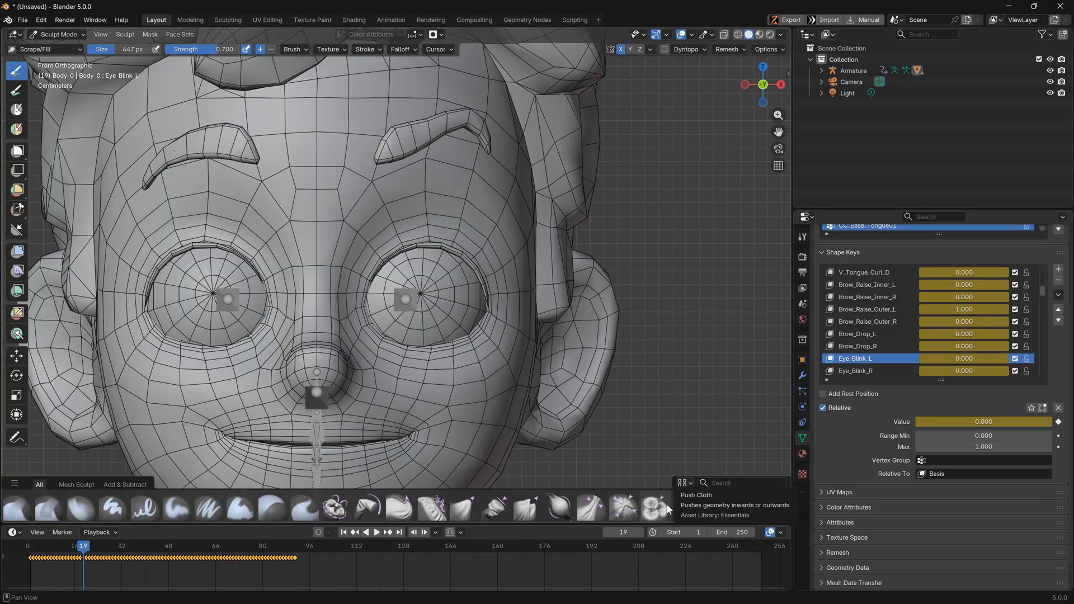
scroll(694, 511, up, 2)
scroll(714, 513, down, 1)
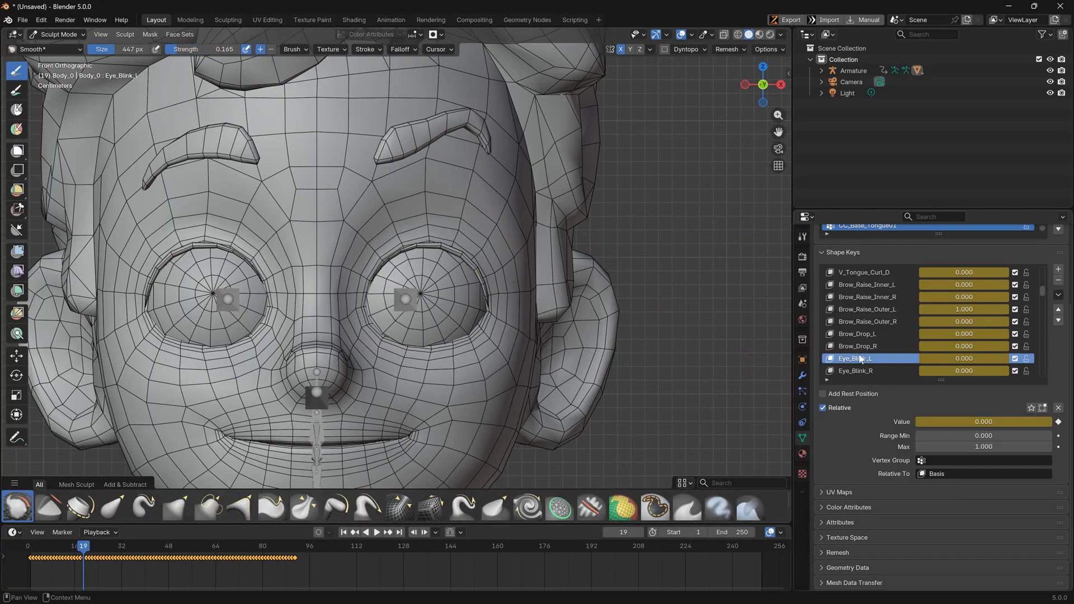
click(1032, 408)
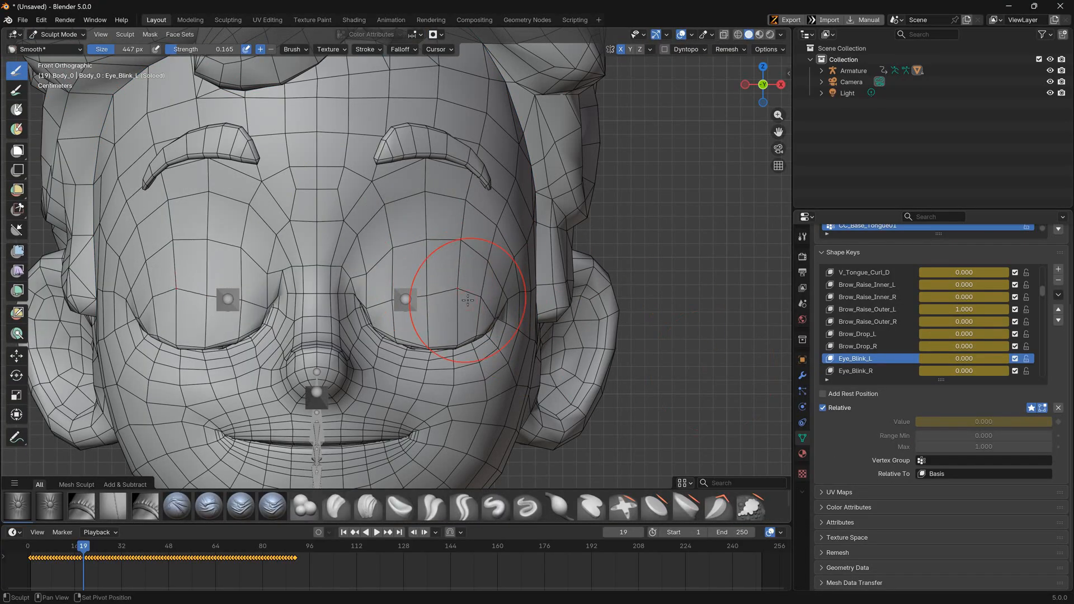
middle_drag(458, 289, 435, 257)
middle_drag(326, 288, 468, 263)
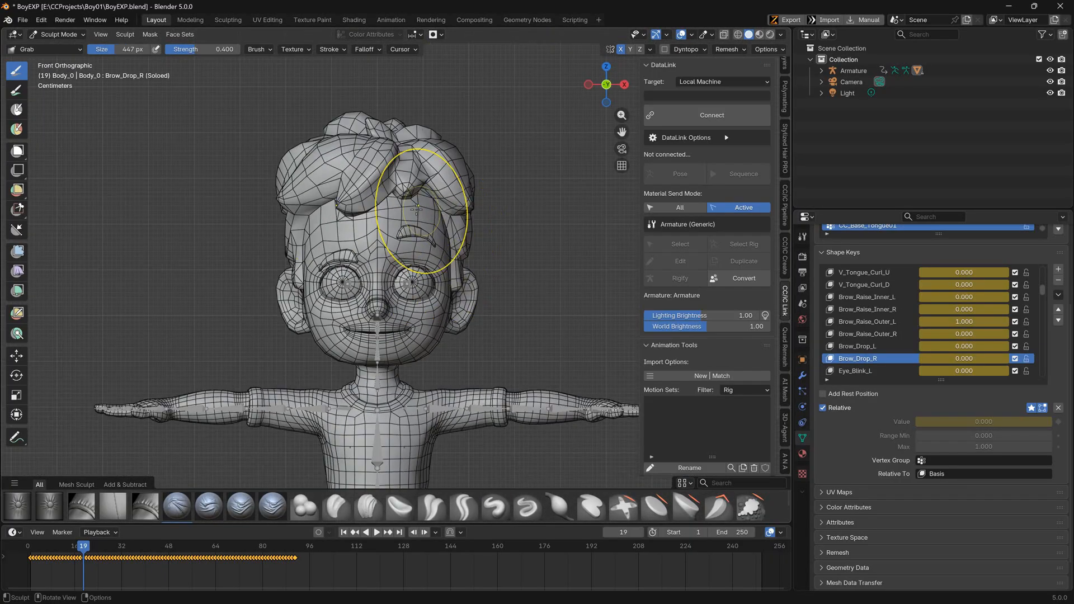
Make Eye_Blink_R the active shape key and return to Edit Mode
click(861, 347)
click(864, 359)
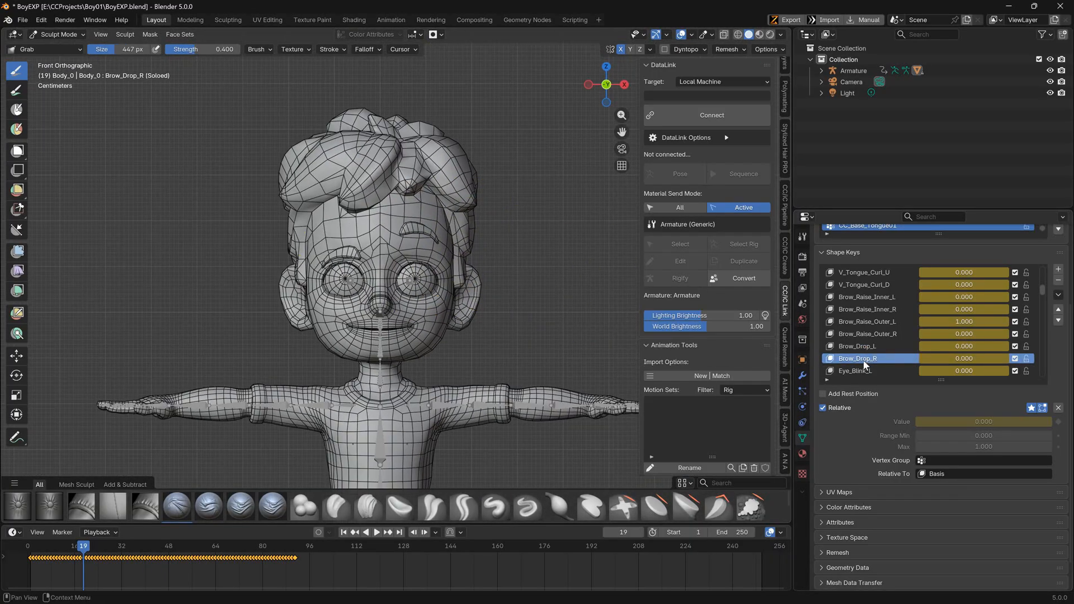
key(Down)
click(864, 371)
key(Tab)
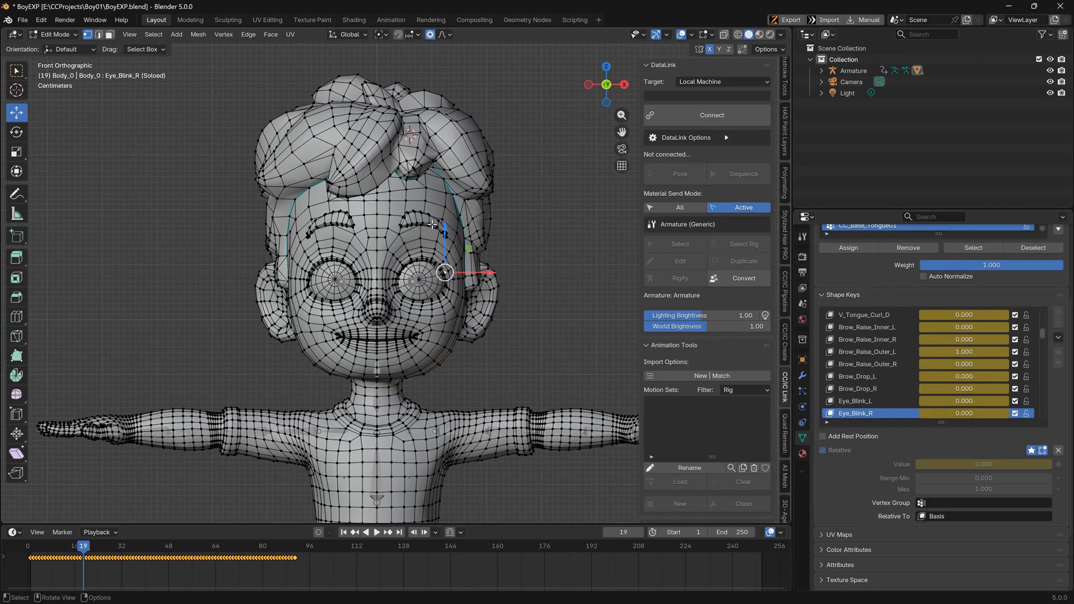
Turn on X-ray, box-select the character's left half of the head, and mirror the selection to the other half
key(alt+z)
drag(547, 59, 364, 419)
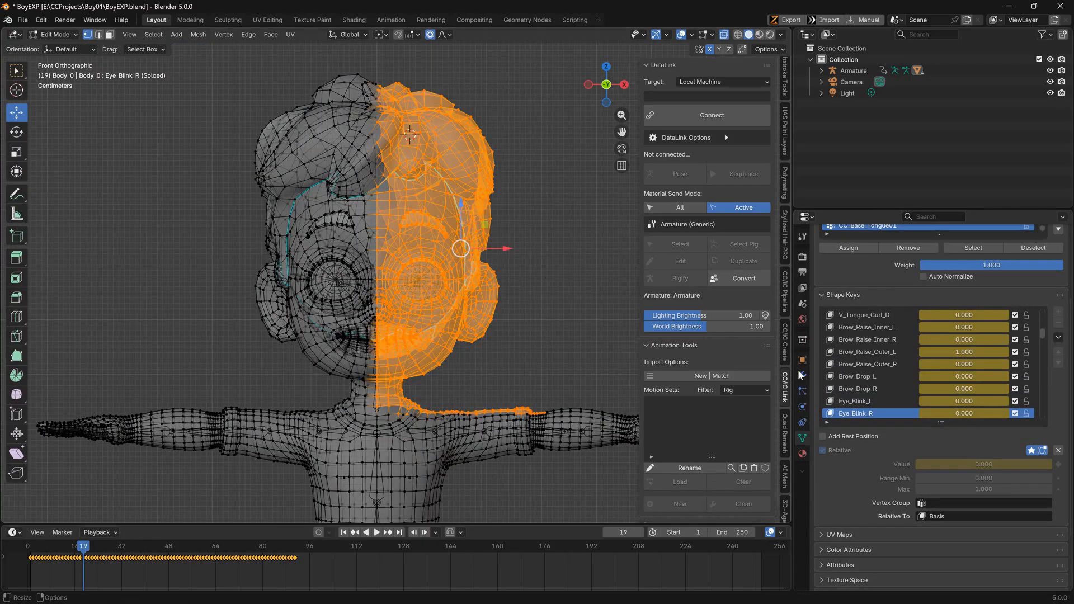
key(ctrl+shift+m)
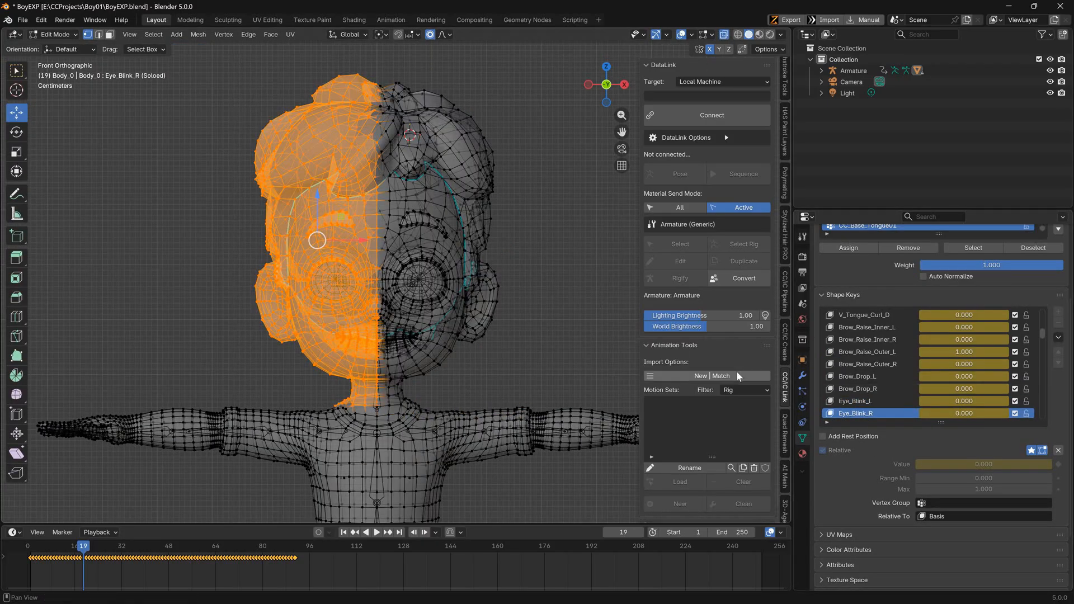
Blend the selected half from the Eye_Blink_L shape into Eye_Blink_R with Add turned off
key(F3)
text(blend from)
key(Return)
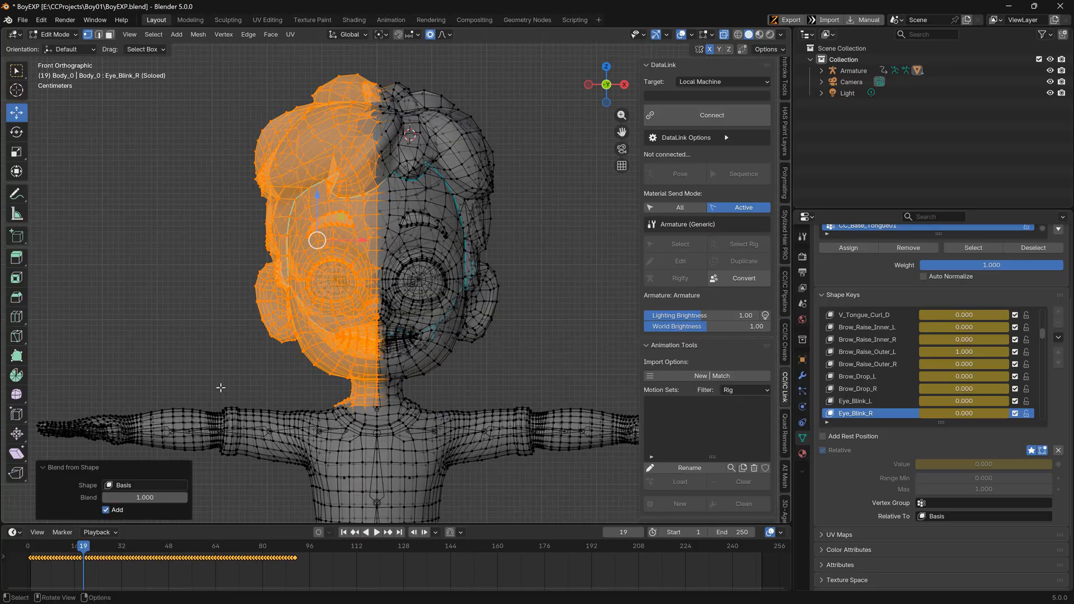
click(106, 509)
click(131, 485)
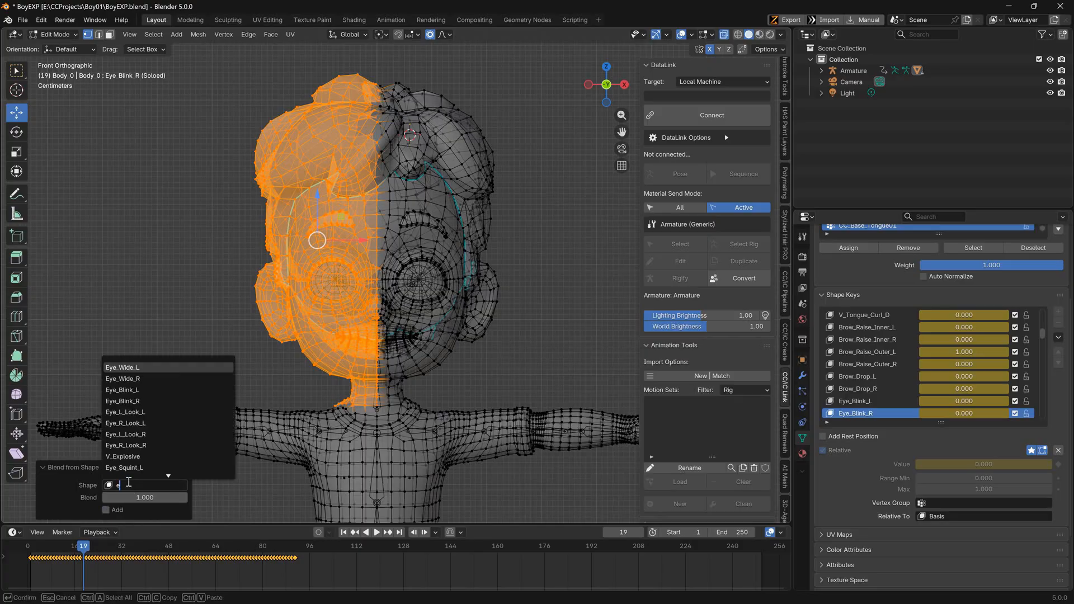
text(e)
click(145, 402)
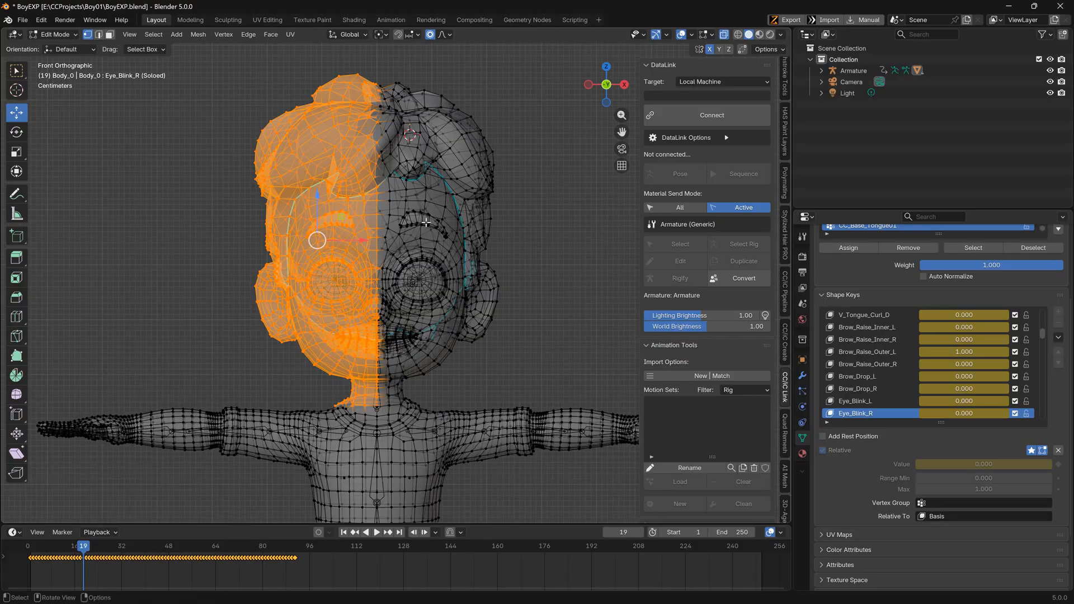
key(ctrl+shift+z)
Clear the selection, turn off X-ray, and compare the Eye_Blink_L and Eye_Blink_R shape keys
middle_drag(246, 311, 269, 311)
key(KP_1)
click(583, 225)
scroll(582, 225, up, 3)
click(724, 35)
scroll(583, 225, down, 3)
click(865, 401)
click(865, 413)
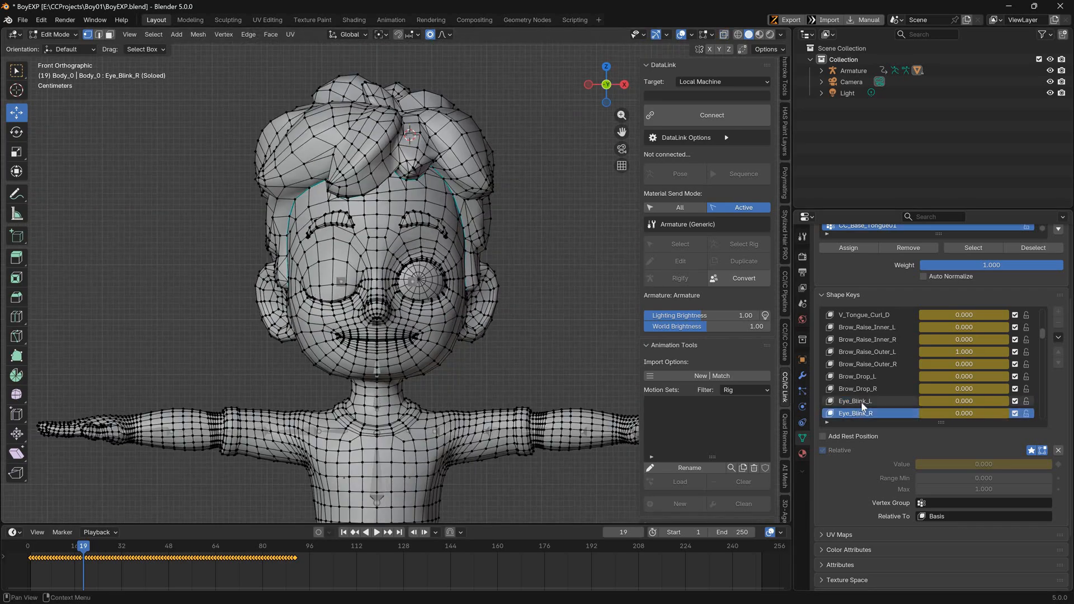
In Eye_Blink_L, select the character's right half of the head with X-ray on and blend it from Basis
click(866, 401)
key(alt+z)
drag(226, 70, 381, 435)
key(F3)
key(Return)
click(140, 486)
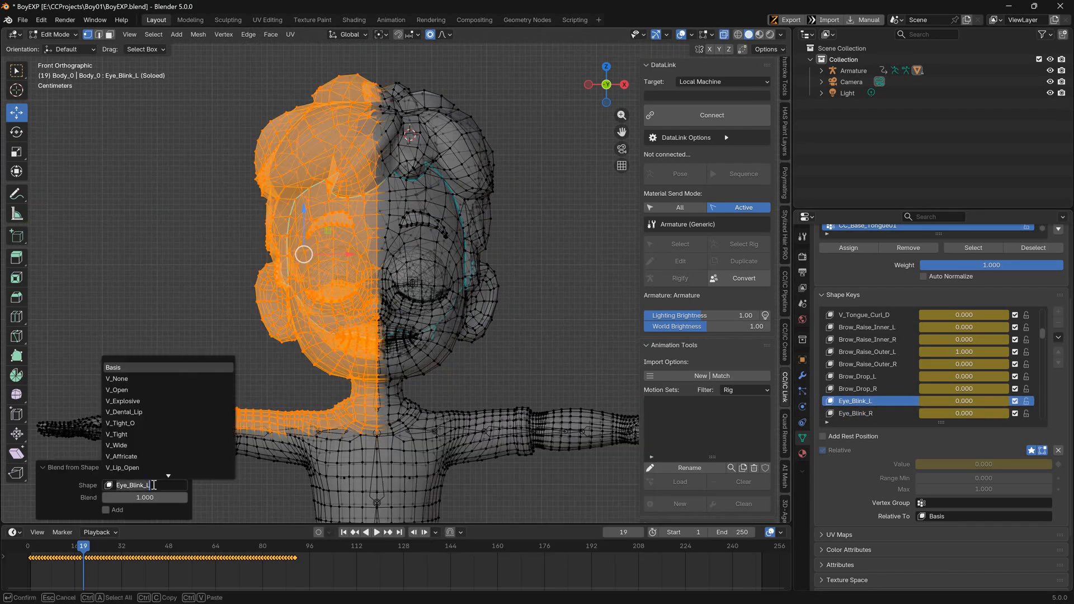
click(132, 370)
click(522, 261)
Make Eye_Squint_L the active shape key, turn off X-ray, and switch to Sculpt Mode
scroll(894, 380, down, 3)
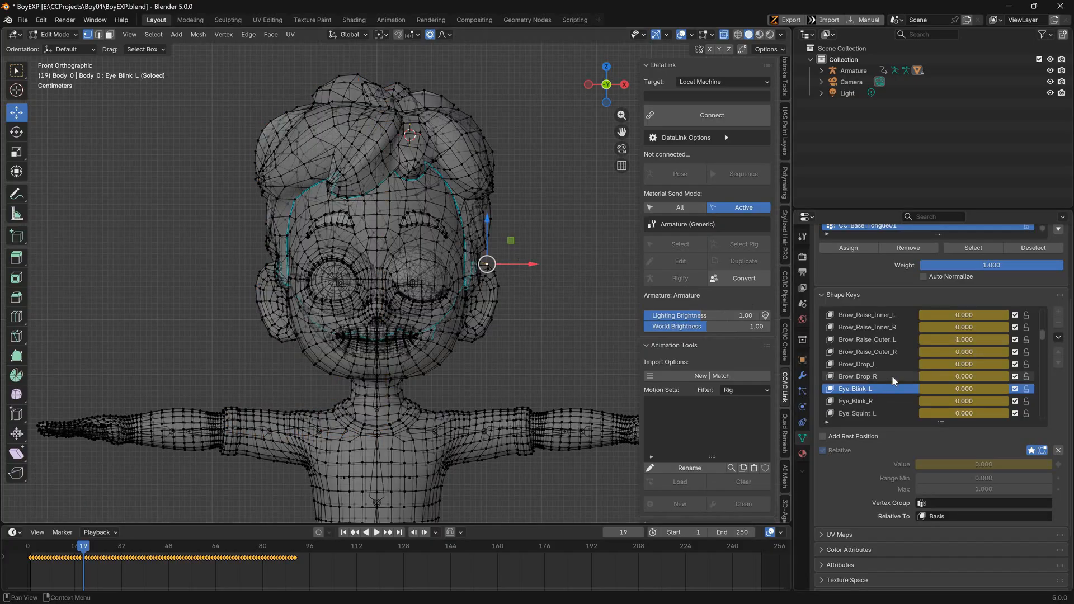
click(887, 389)
key(alt+z)
scroll(493, 221, up, 2)
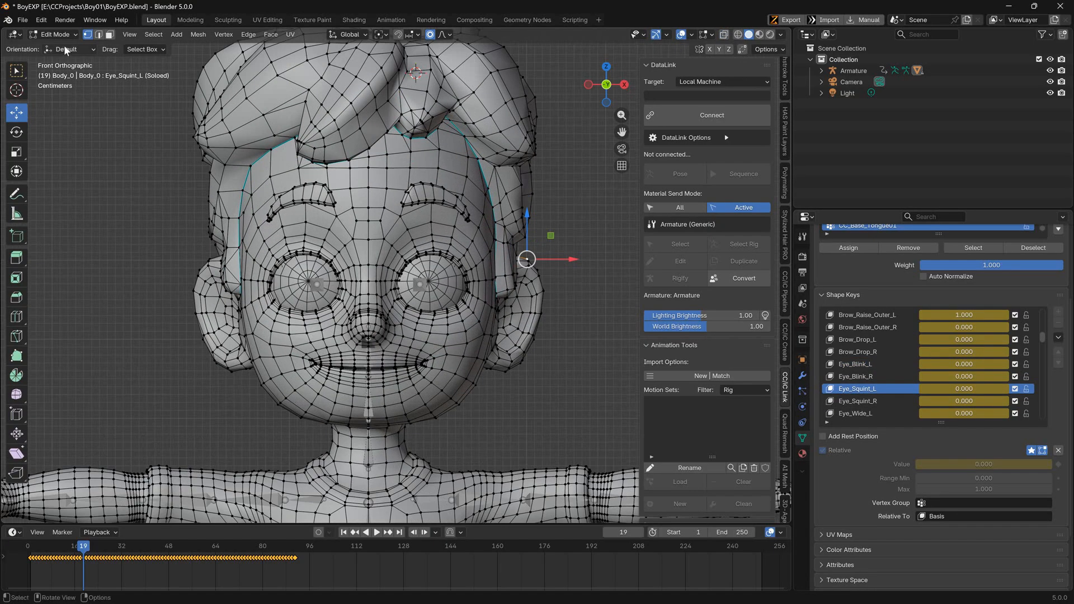
click(62, 35)
click(63, 72)
Shape both eyelids toward a squint in the Eye_Squint_L shape key with the Grab brush, checking from several angles
middle_drag(425, 269, 421, 302)
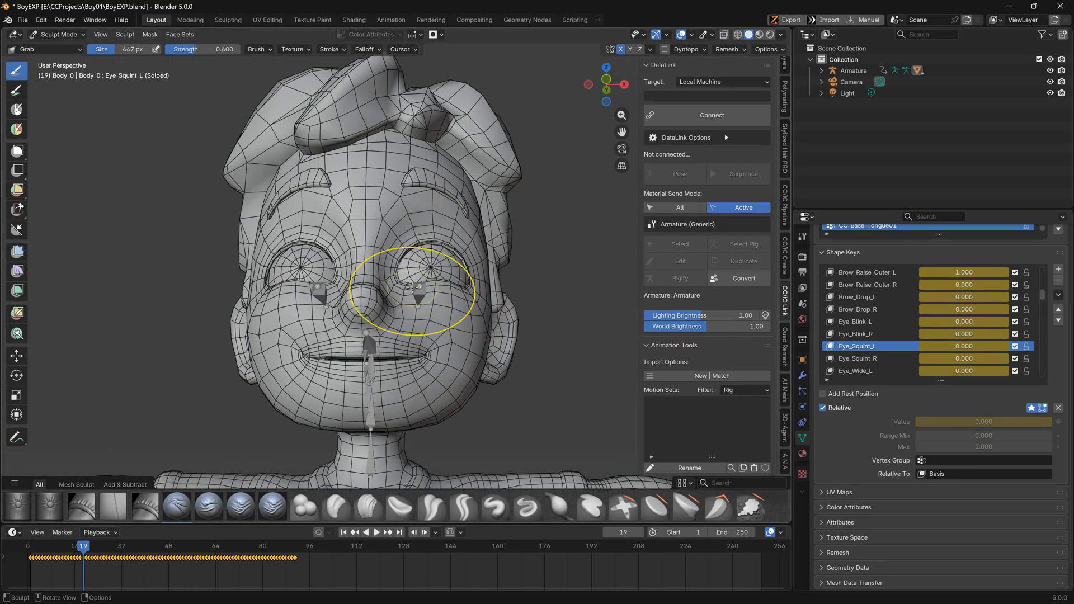
key(KP_1)
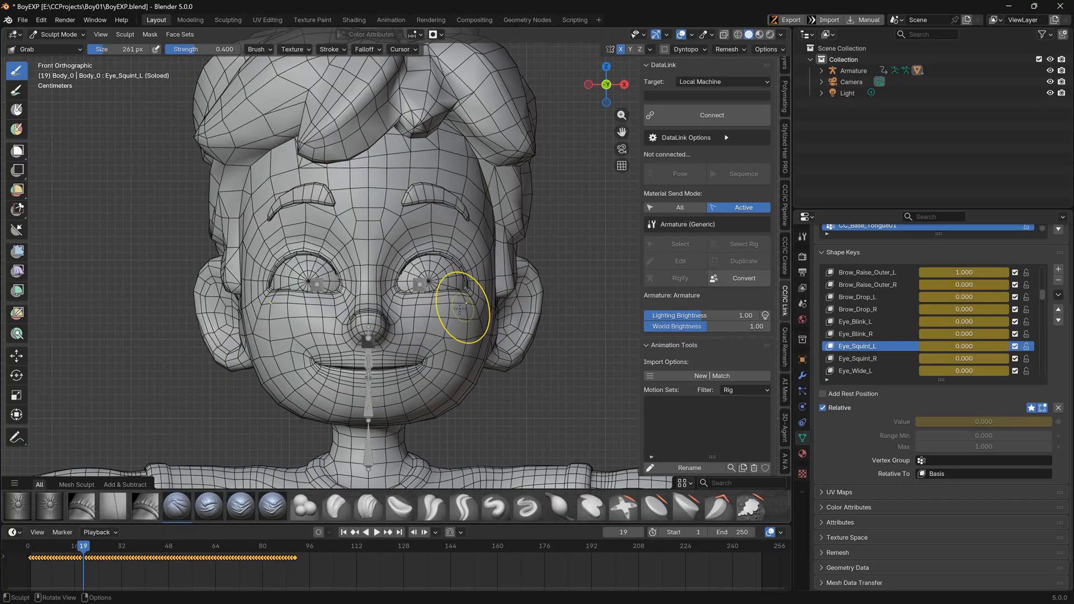
mouse_move(434, 256)
middle_down()
mouse_move(352, 309)
mouse_move(410, 300)
middle_up()
key(KP_1)
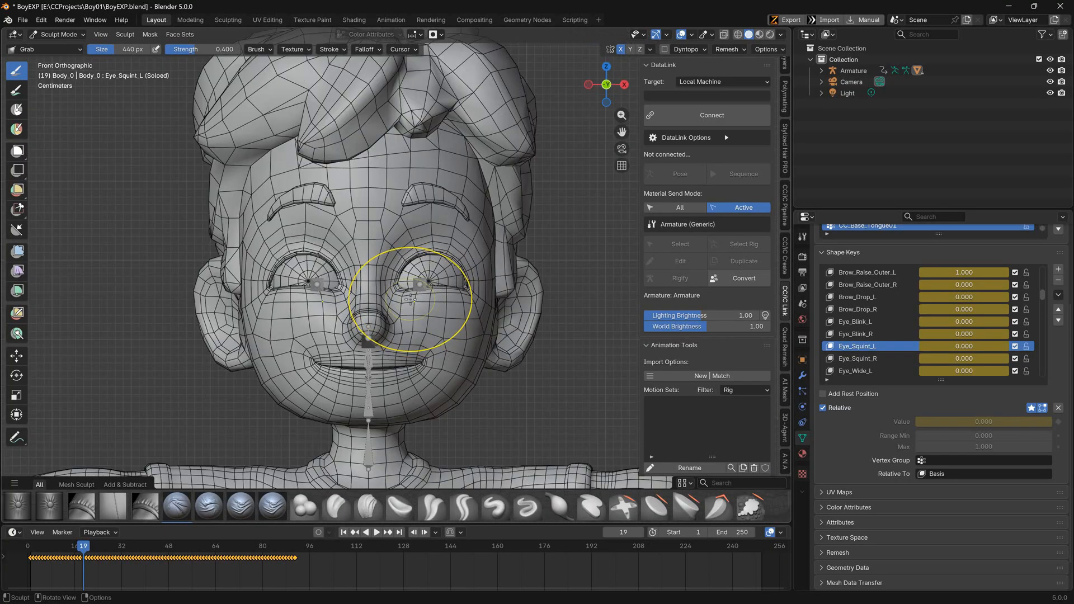
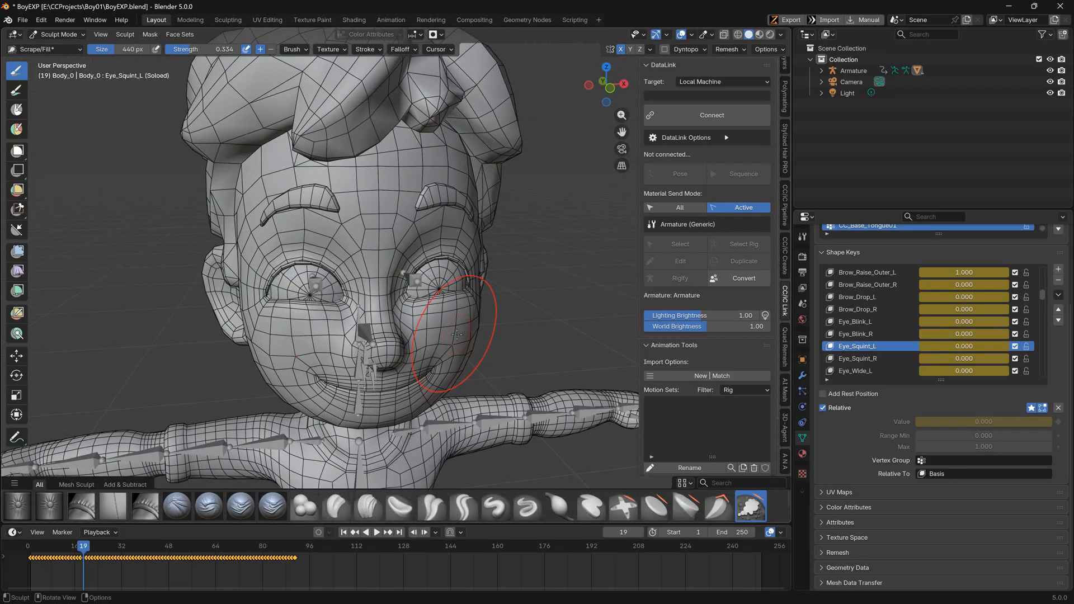
key(g)
mouse_move(494, 283)
middle_down()
mouse_move(470, 286)
mouse_move(444, 336)
mouse_move(355, 312)
middle_up()
key(KP_1)
key(KP_1)
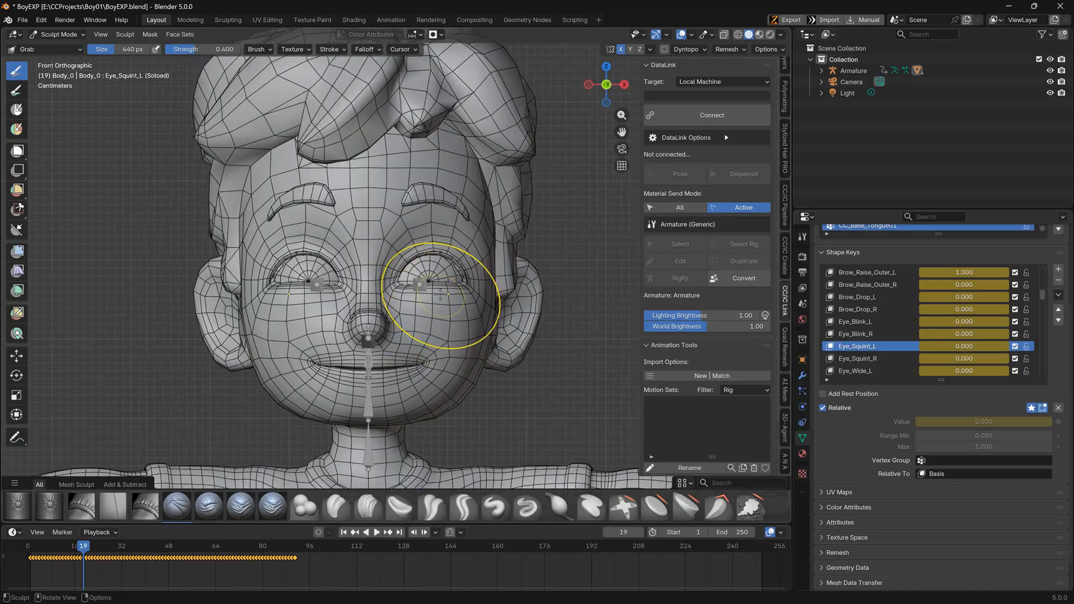
middle_drag(431, 312, 374, 252)
key(Tab)
key(Tab)
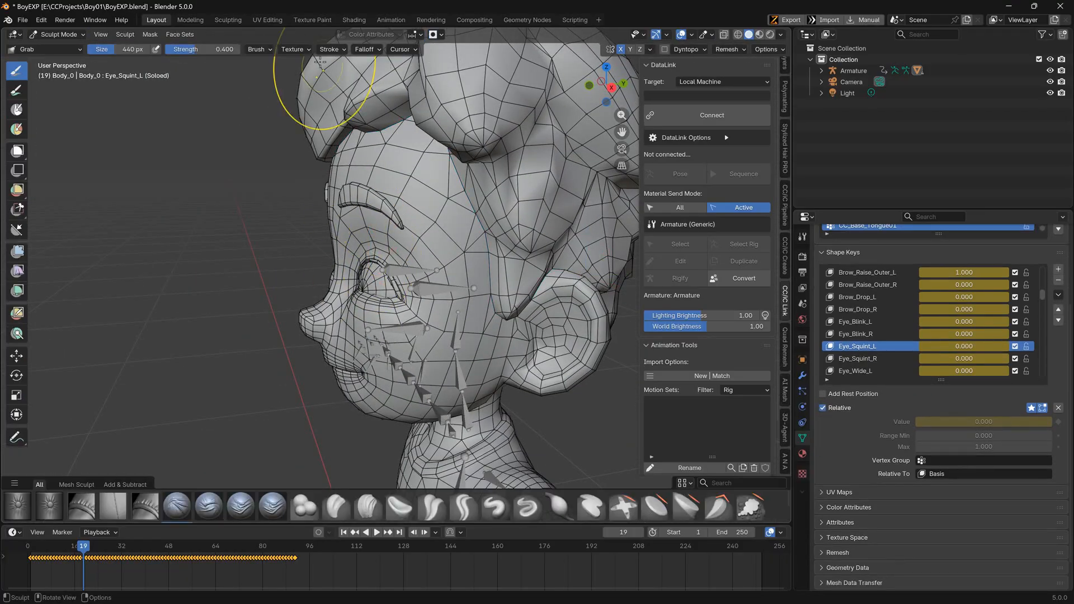
Refine the Eye_Squint_L lids with the Grab brush from the side and front until the eyes are nearly closed
click(437, 34)
click(399, 70)
key(KP_1)
middle_drag(433, 231, 422, 203)
key(KP_1)
middle_drag(420, 254, 367, 268)
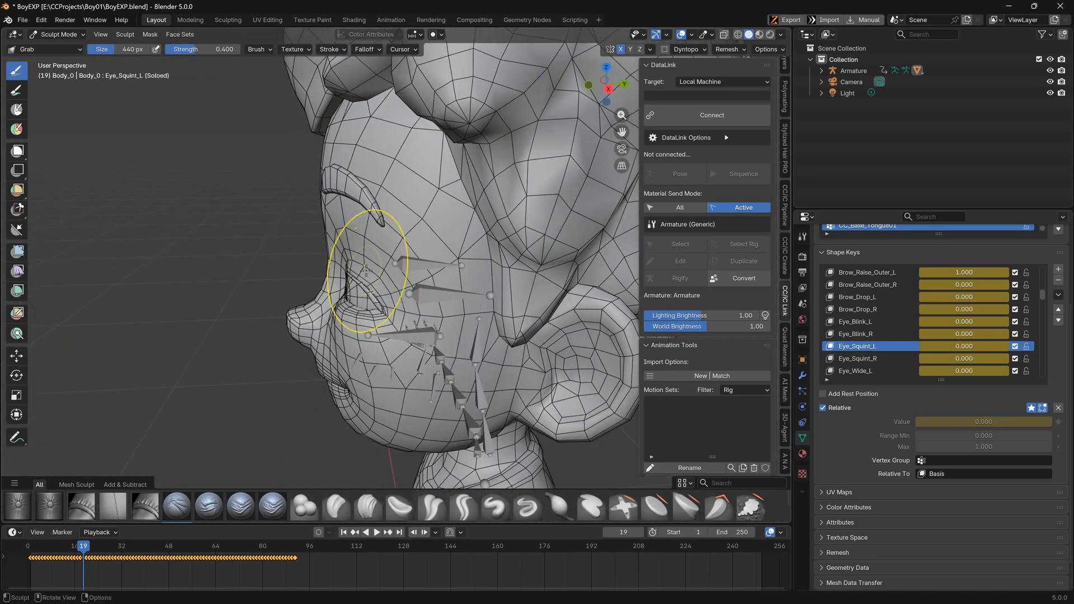
drag(367, 269, 360, 270)
key(KP_1)
middle_drag(495, 279, 429, 296)
key(KP_1)
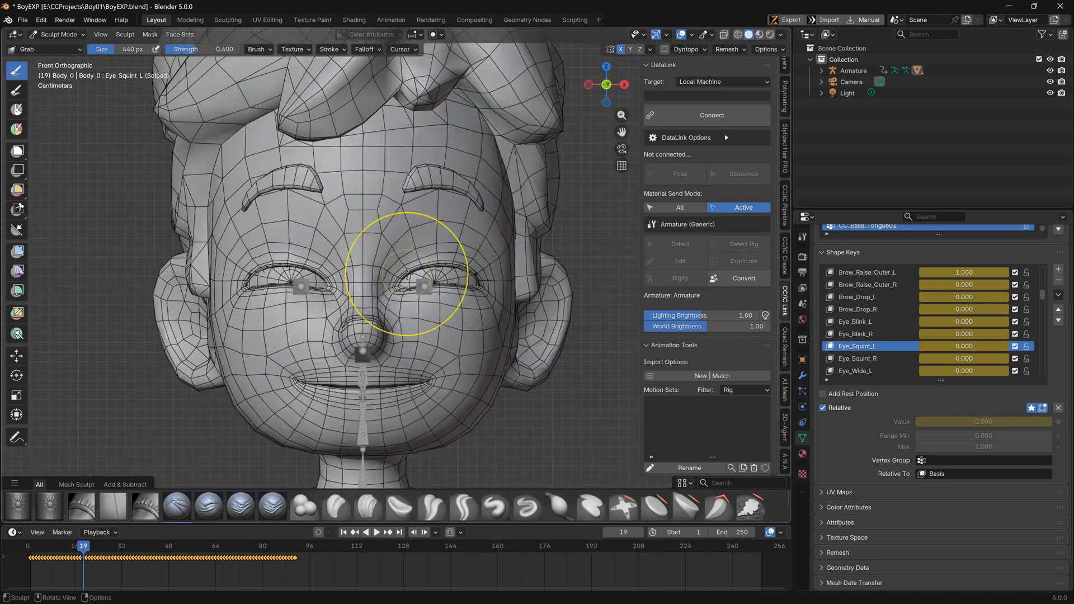
In Edit Mode with X-ray on, make Eye_Squint_R active and select the character's right half of the head
key(Tab)
scroll(397, 264, down, 3)
click(725, 35)
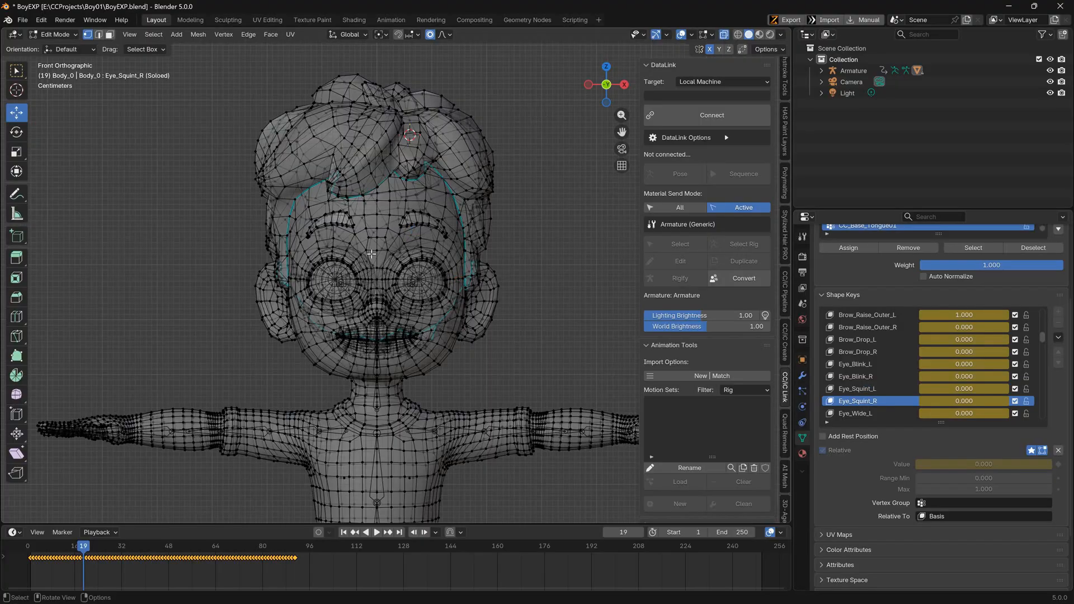
drag(232, 60, 380, 395)
Blend the selected half of Eye_Squint_R from the Eye_Squint_L shape
key(F3)
click(427, 393)
click(141, 487)
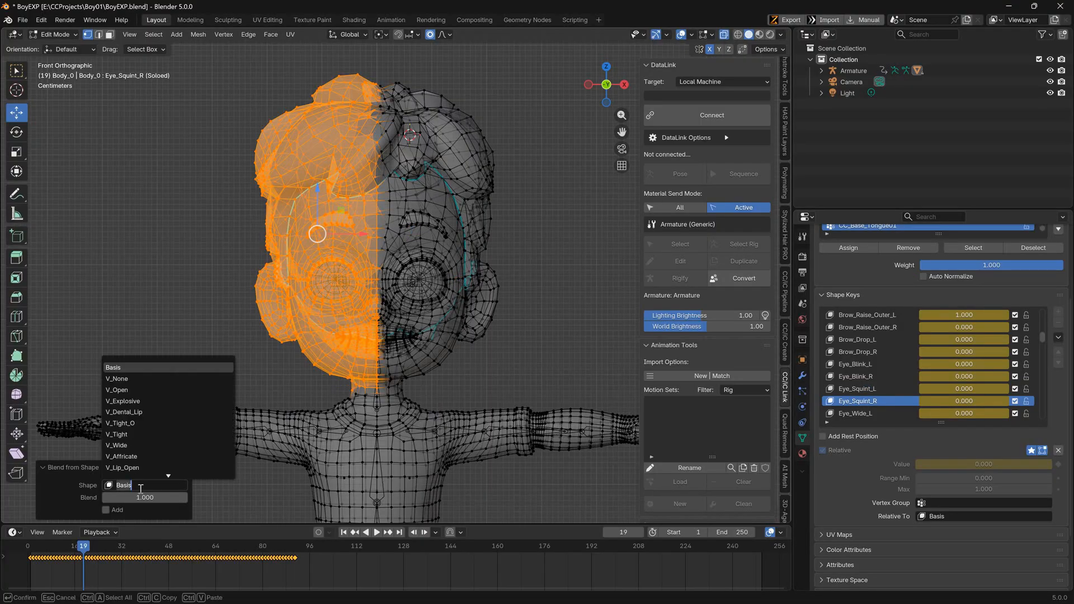
text(sq)
click(141, 367)
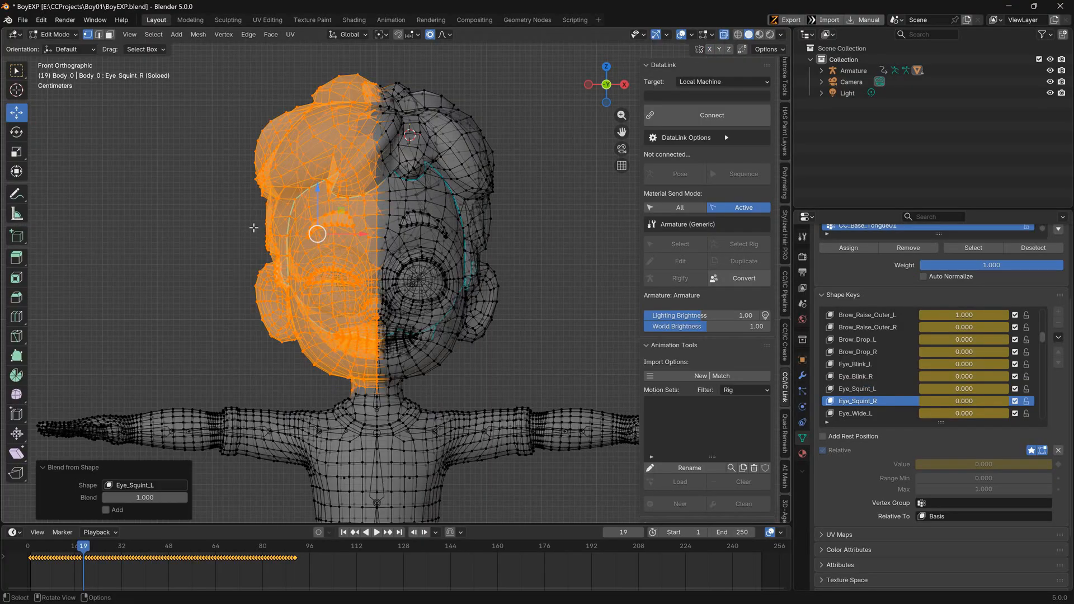
In Eye_Squint_L, blend the selected half from Basis, clear the selection, and turn off X-ray
click(856, 389)
key(F3)
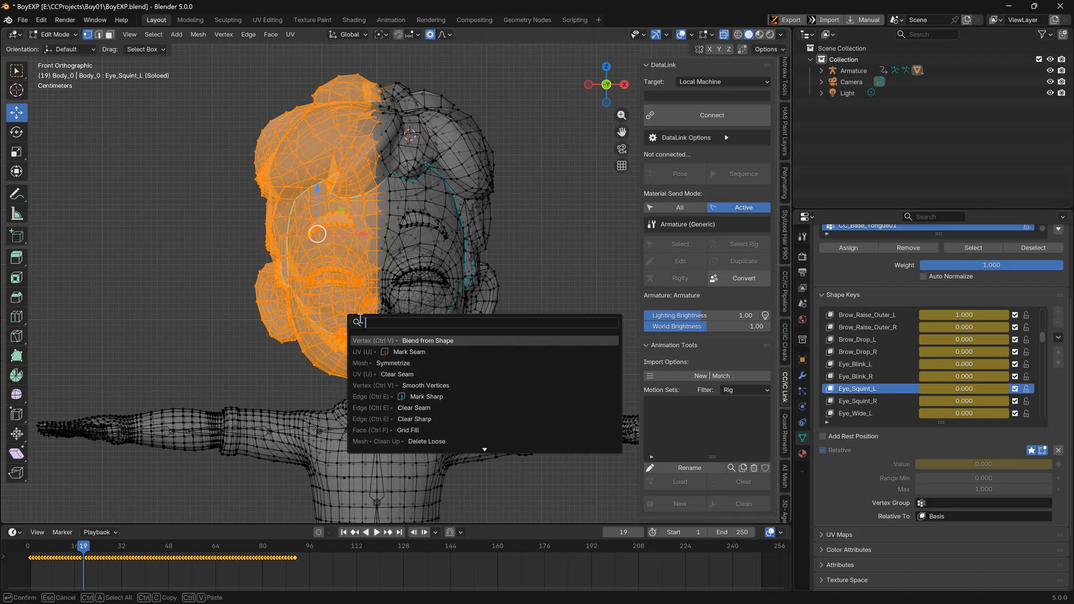
click(392, 340)
click(140, 485)
text(ba)
click(142, 367)
click(229, 246)
click(725, 34)
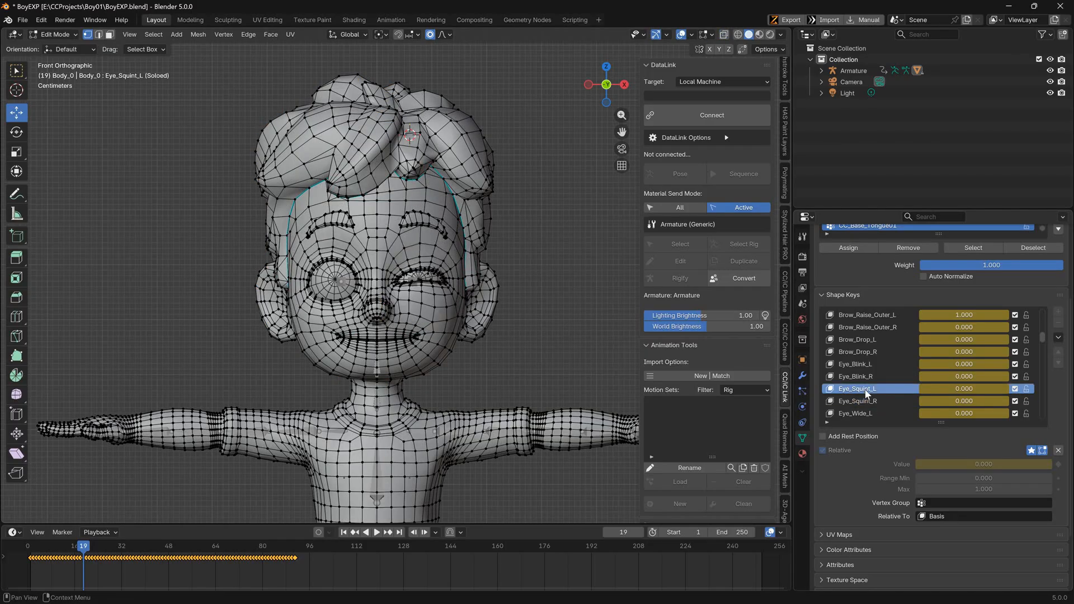
Make Eye_Wide_L active and, in Sculpt Mode, pull the eyelids farther open with the Grab brush
mouse_move(493, 280)
middle_down()
mouse_move(392, 291)
mouse_move(440, 316)
mouse_move(482, 317)
mouse_move(415, 271)
middle_up()
scroll(448, 291, up, 3)
key(ctrl+Tab)
key(KP_1)
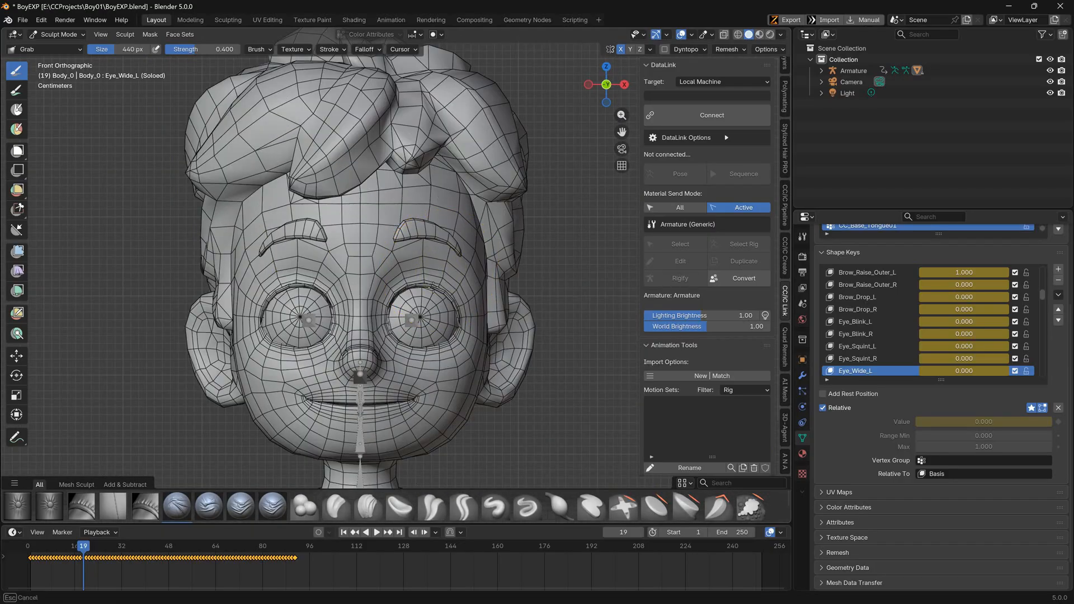
drag(428, 335, 434, 349)
middle_drag(442, 330, 433, 286)
key(KP_1)
drag(433, 243, 438, 229)
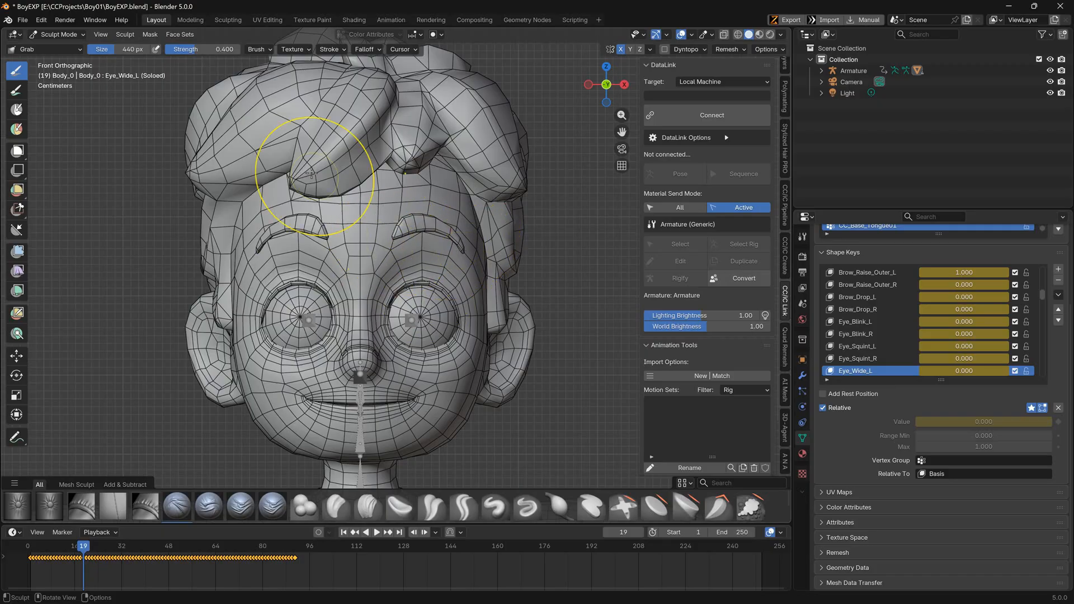
In Edit Mode with X-ray on, make Eye_Wide_R active and select the character's right half of the head
click(56, 35)
click(56, 56)
click(724, 34)
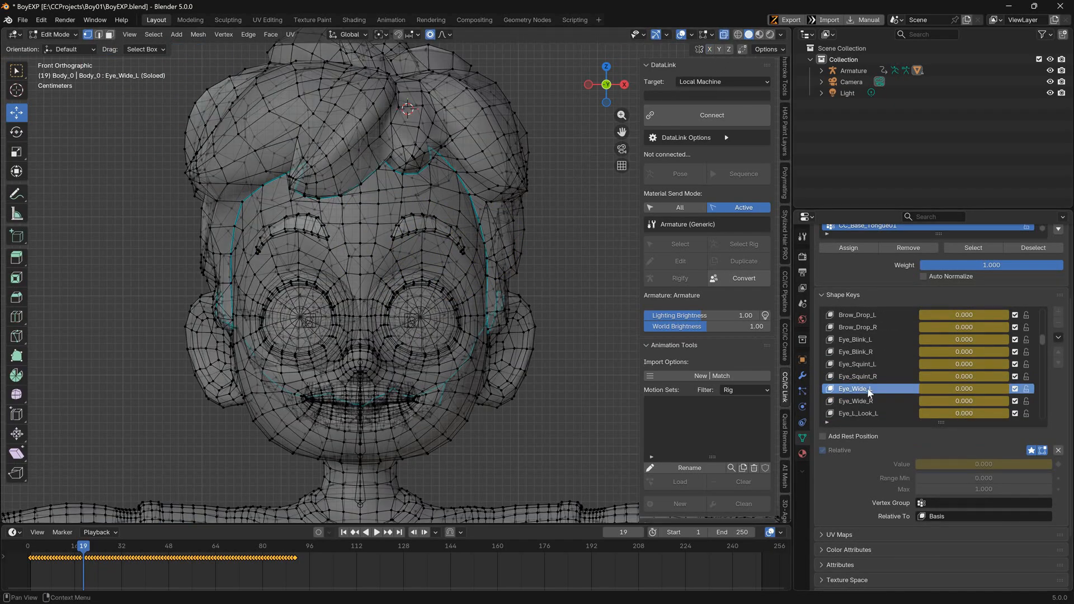
click(857, 401)
scroll(280, 168, down, 2)
drag(193, 72, 374, 423)
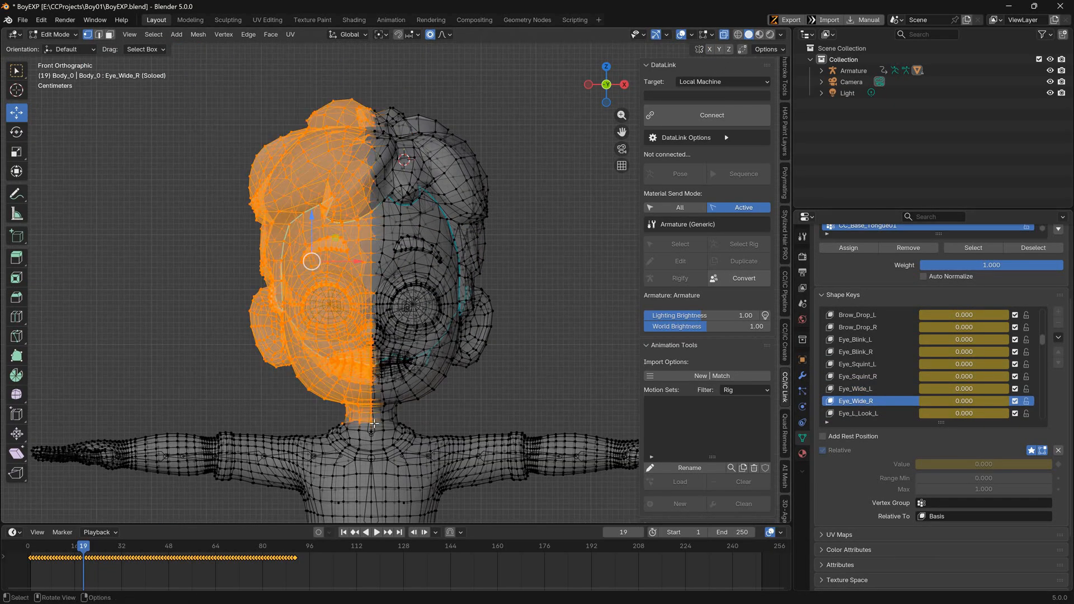
Blend the selected half of Eye_Wide_R from the Eye_Wide_L shape
key(F3)
key(Return)
click(129, 484)
click(147, 380)
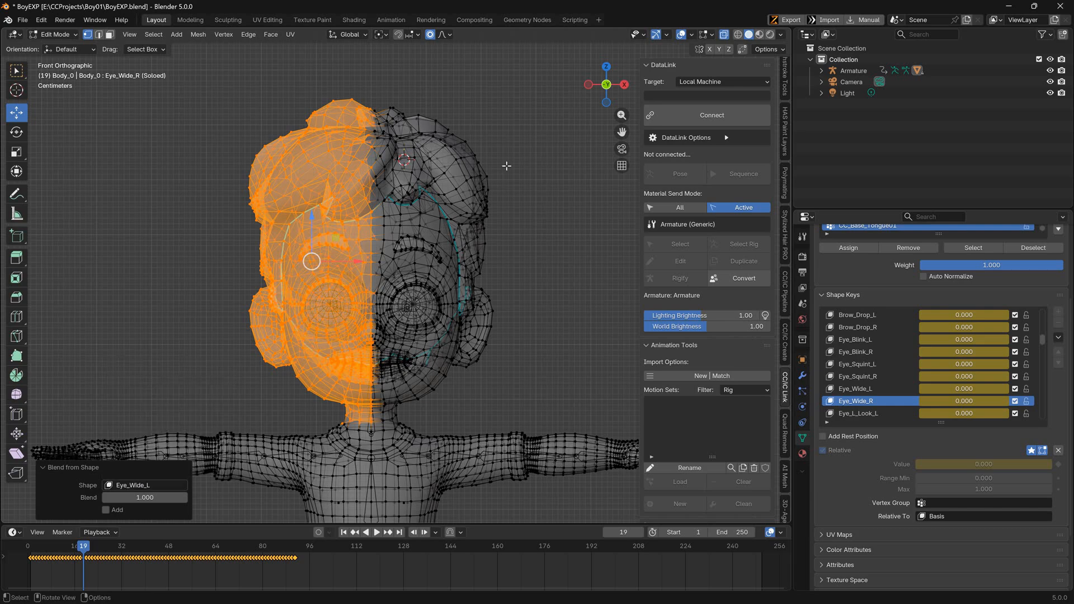
In Eye_Wide_L, blend the selected half from Basis, clear the selection, and check Eye_Wide_R with X-ray off
click(867, 393)
key(F3)
key(Return)
click(146, 484)
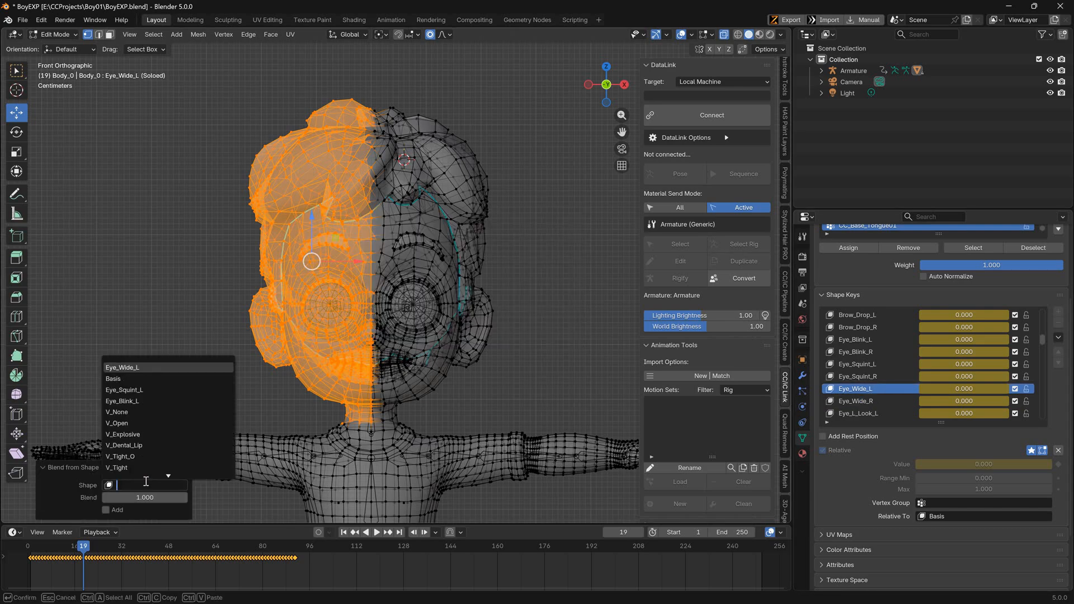
text(b)
click(149, 368)
click(197, 242)
click(851, 403)
key(alt+z)
Make Eye_L_Look_L active, switch to Object Mode, and scrub the timeline to check the eye movement
click(869, 416)
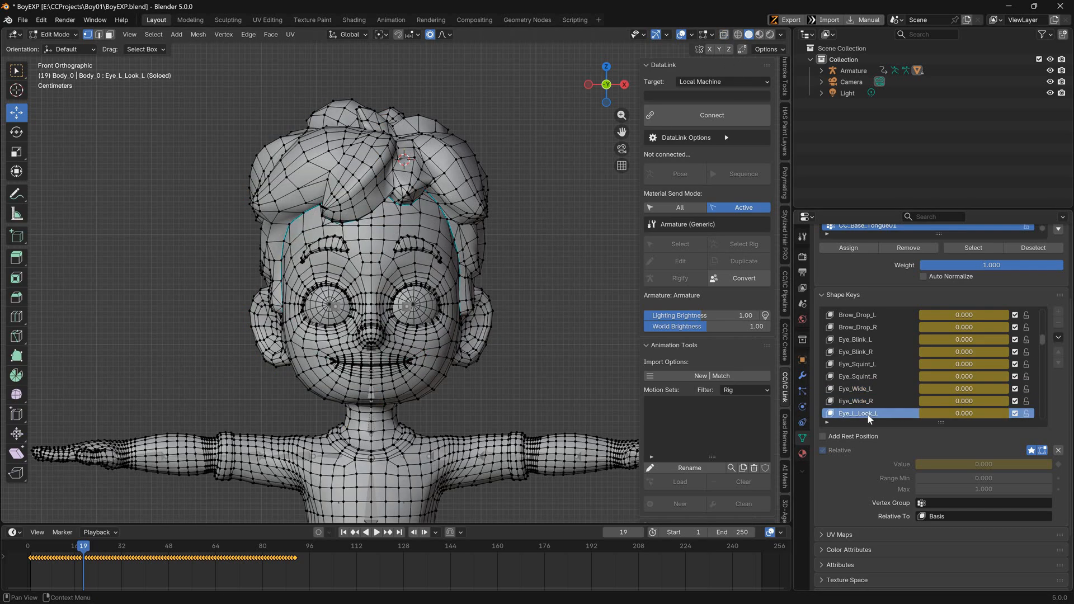
key(Tab)
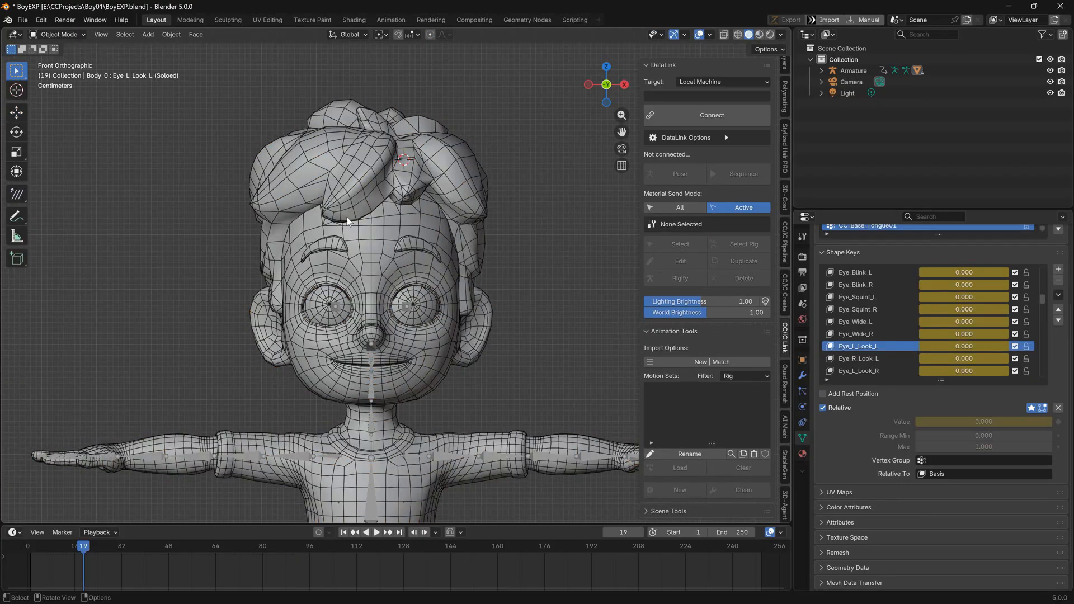
mouse_move(119, 544)
mouse_down()
mouse_move(31, 538)
mouse_move(135, 537)
mouse_move(5, 528)
mouse_move(125, 535)
mouse_up()
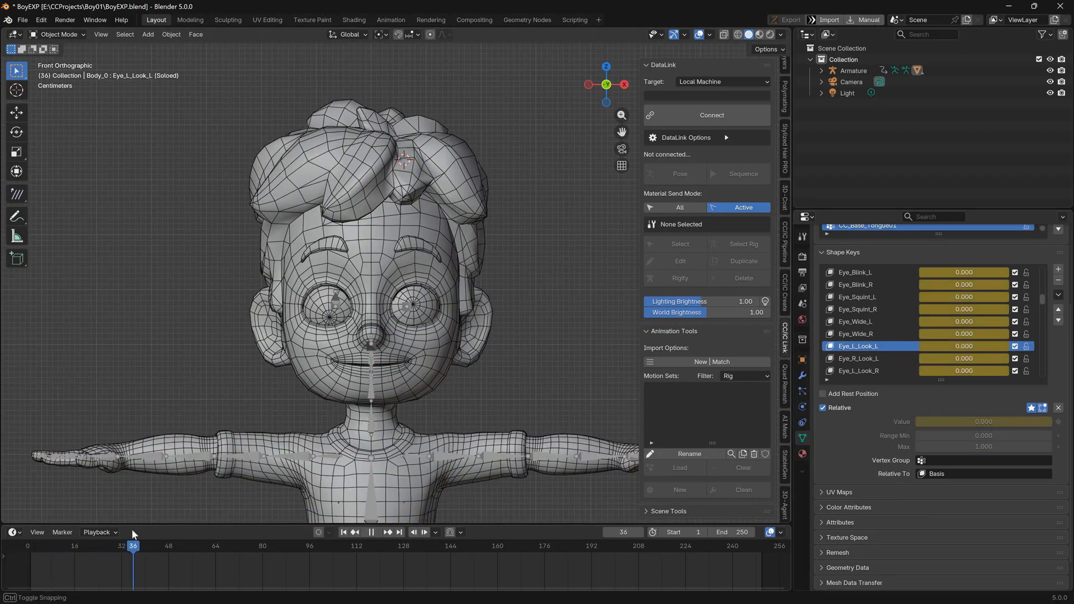
key(Escape)
Make Nose_Sneer_L the active shape key and switch to Sculpt Mode
scroll(910, 330, down, 6)
scroll(448, 235, up, 2)
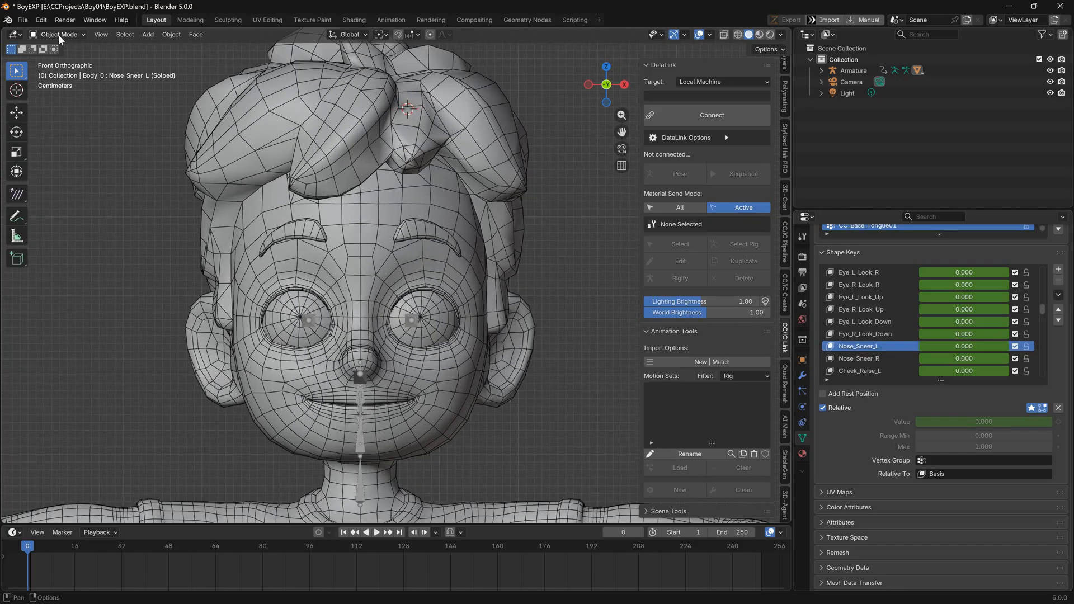
click(59, 36)
click(68, 72)
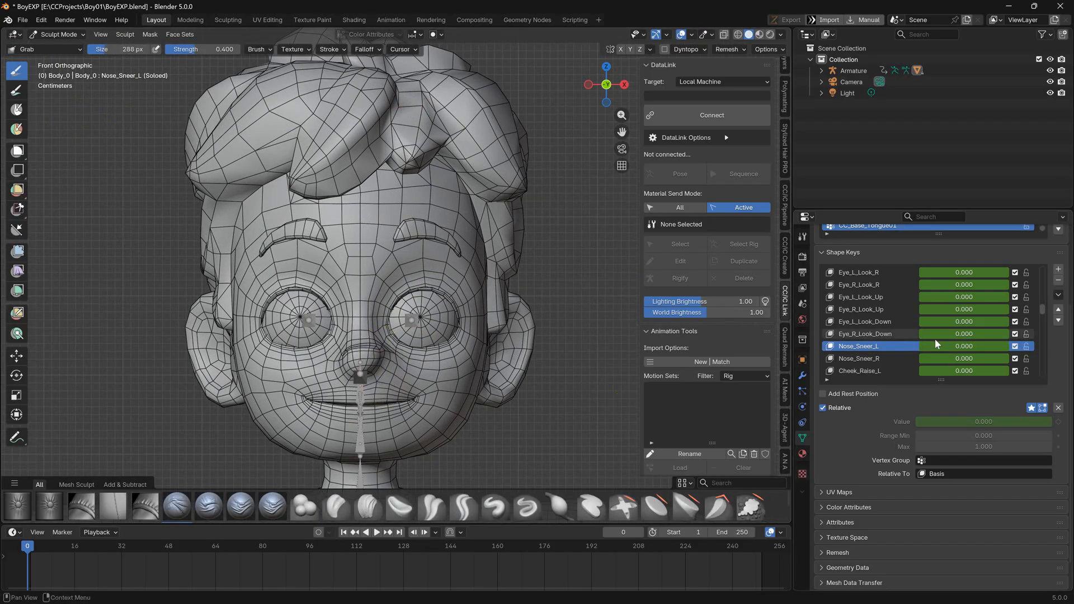
Step through the Nose_Sneer_R, Cheek_Raise_L, Cheek_Raise_R and Cheek_Puff_L shape keys on the face
click(873, 358)
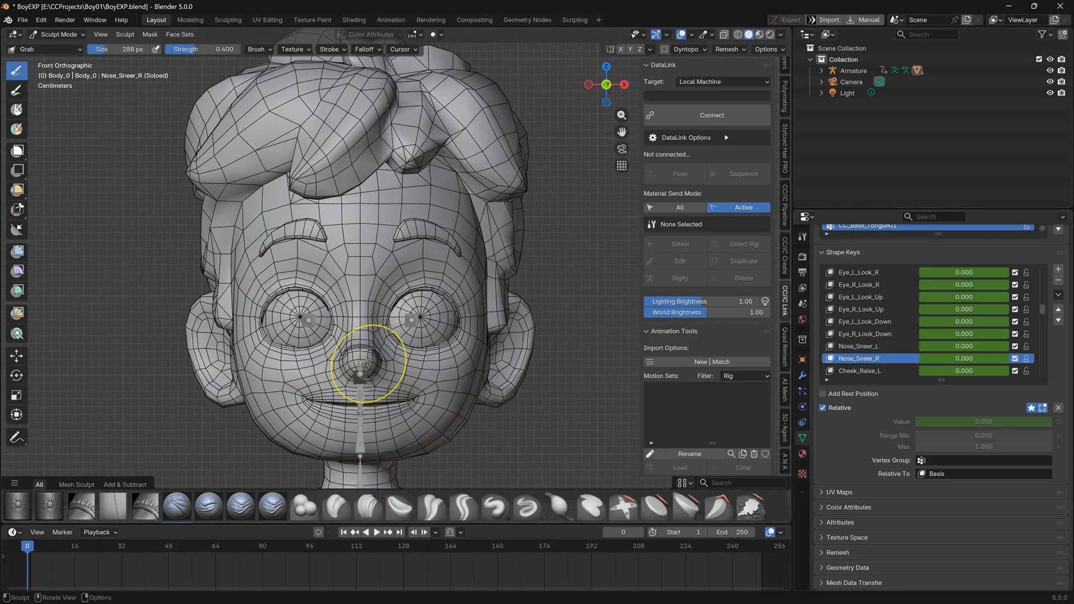
click(873, 371)
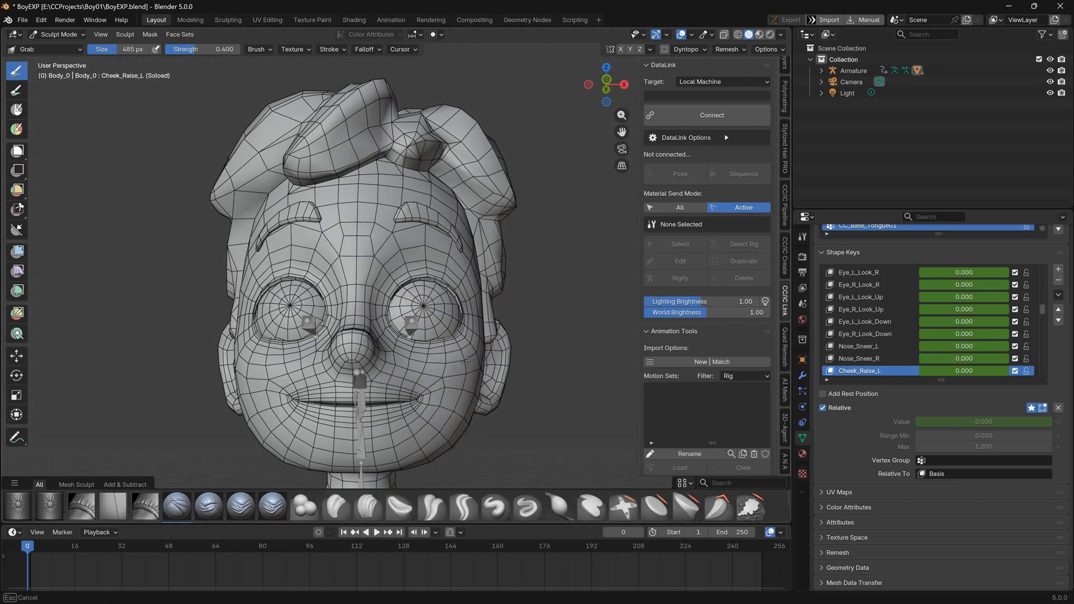
scroll(873, 341, down, 3)
click(872, 347)
click(880, 360)
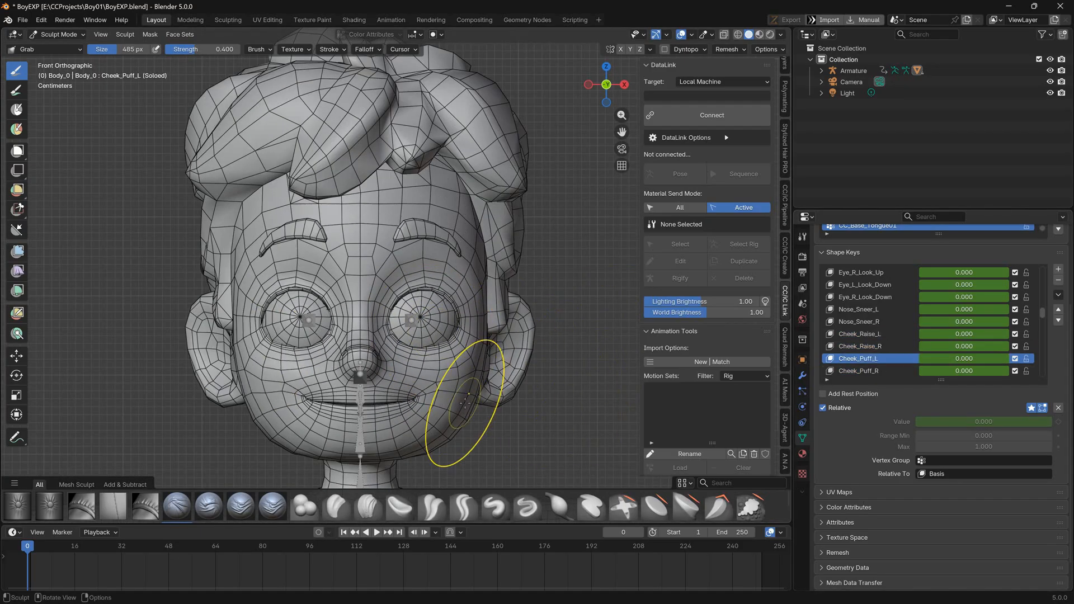
Examine the cheek area for Cheek_Puff_L and Cheek_Puff_R from the side and front, with the Inflate brush chosen
middle_drag(520, 398, 469, 408)
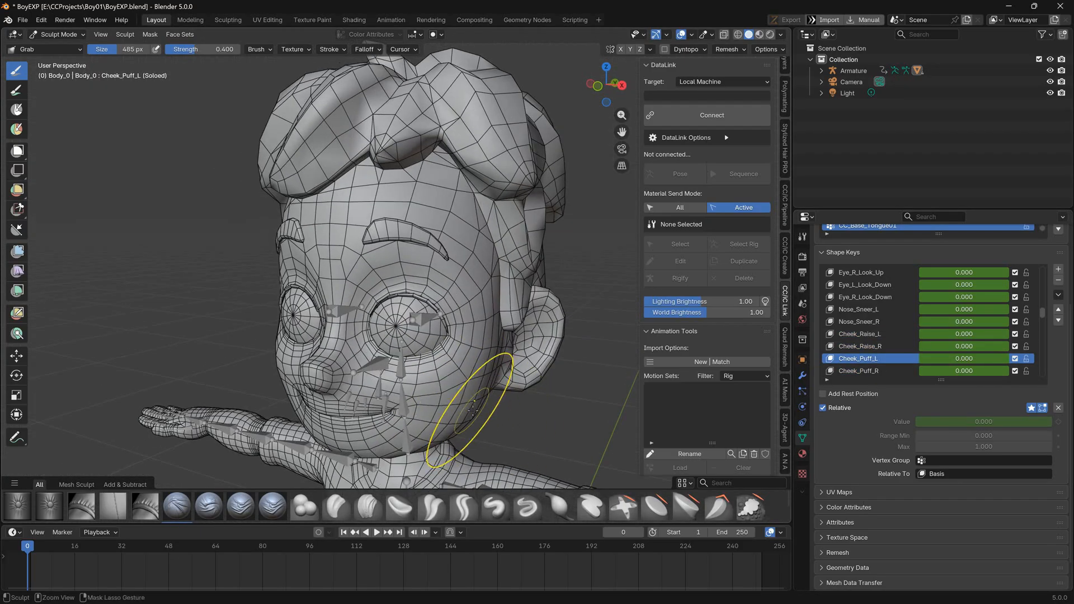
key(KP_1)
click(857, 371)
scroll(858, 375, down, 2)
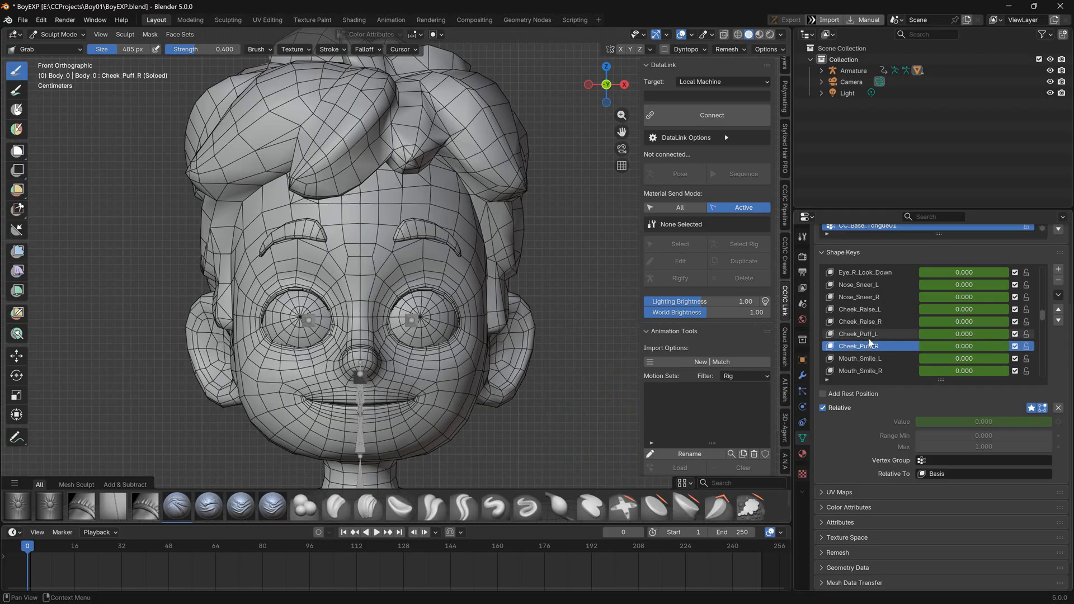
key(i)
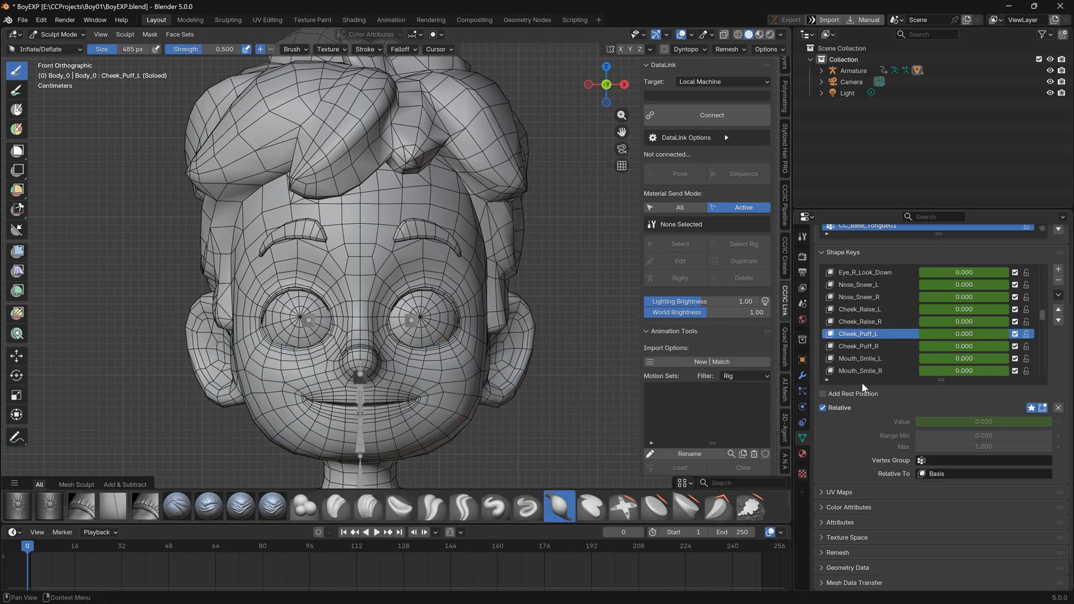
click(858, 335)
click(857, 346)
In Mouth_Smile_L, pull the mouth corners up into a smile with the Grab brush and turn on X-ray
click(859, 359)
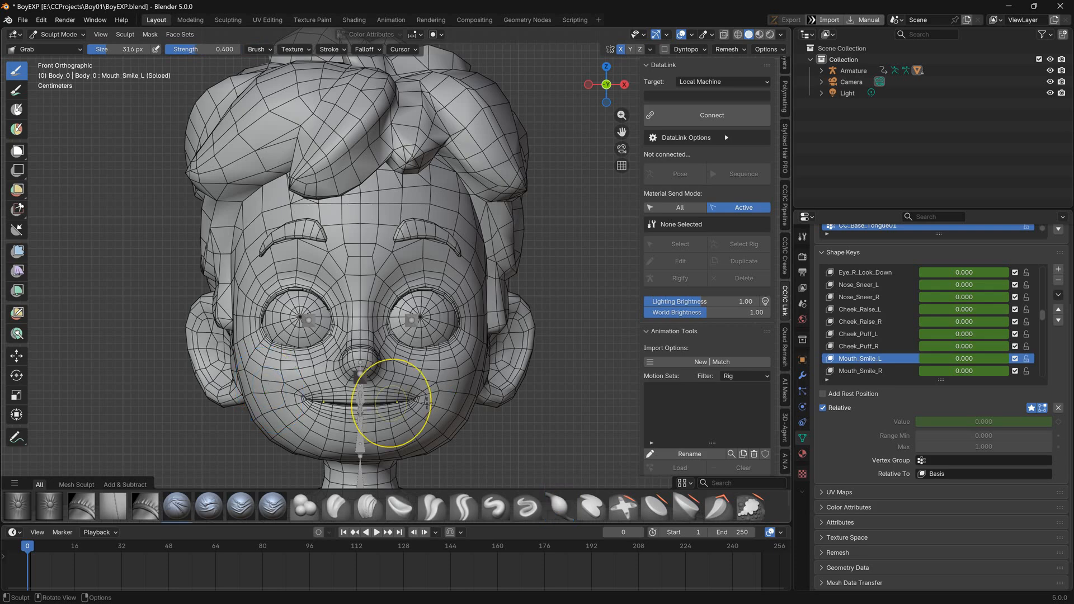
key(ctrl+z)
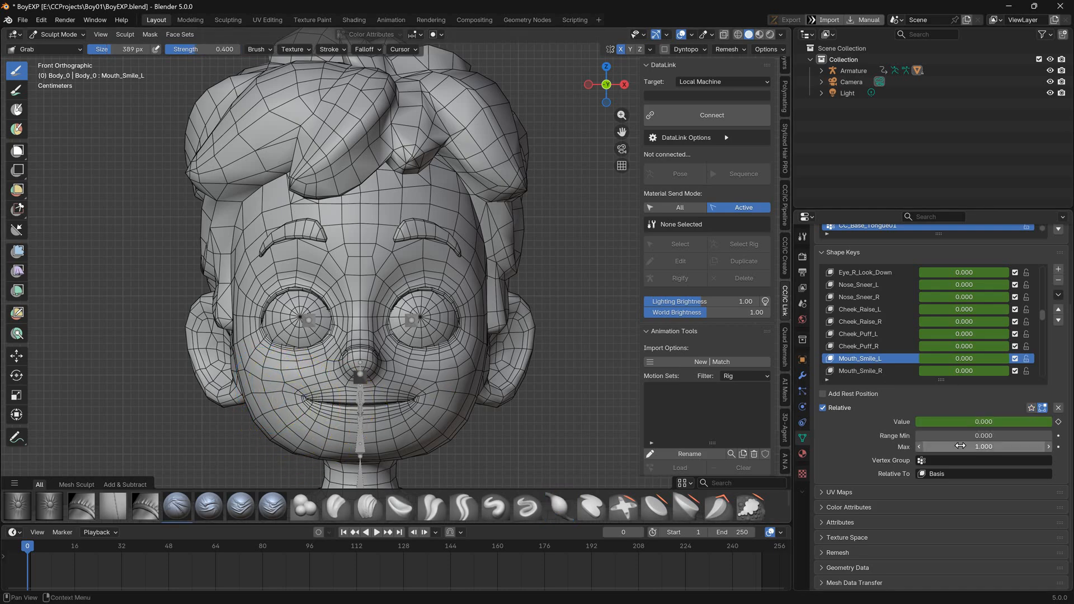
key(ctrl+shift+z)
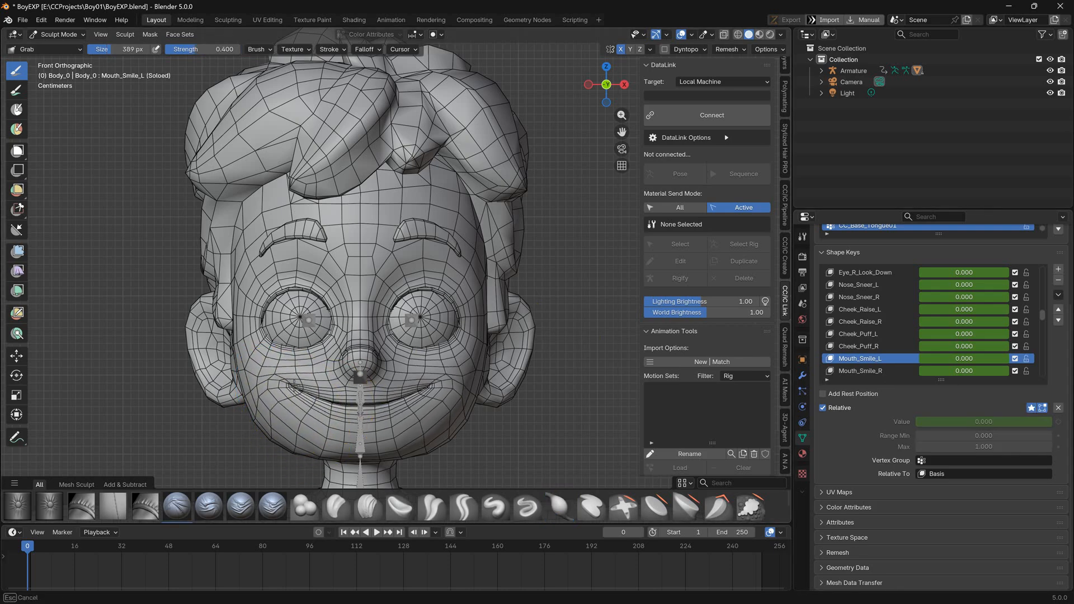
key(alt+z)
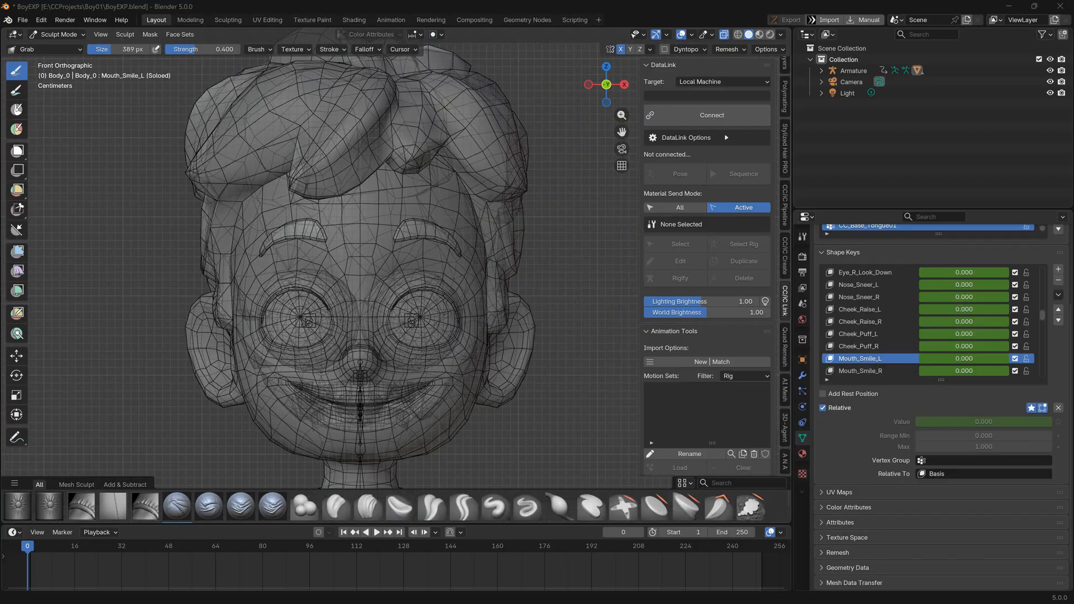
scroll(525, 130, down, 2)
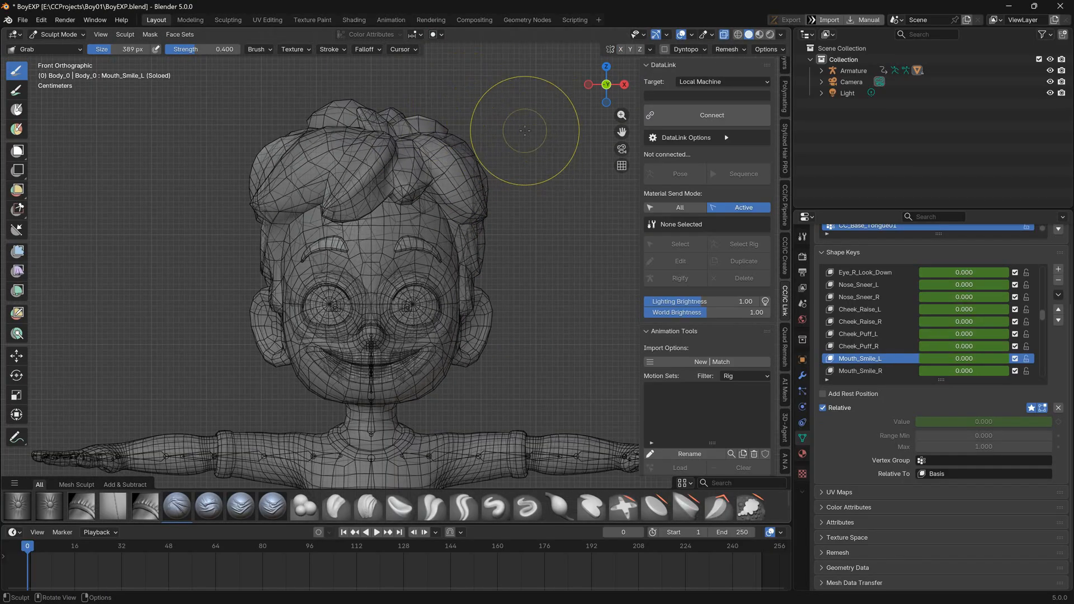
In Edit Mode, select the character's right half of the head and blend it from Mouth_Smile_L into Mouth_Smile_R
click(51, 35)
click(55, 60)
drag(530, 76, 370, 432)
click(213, 91)
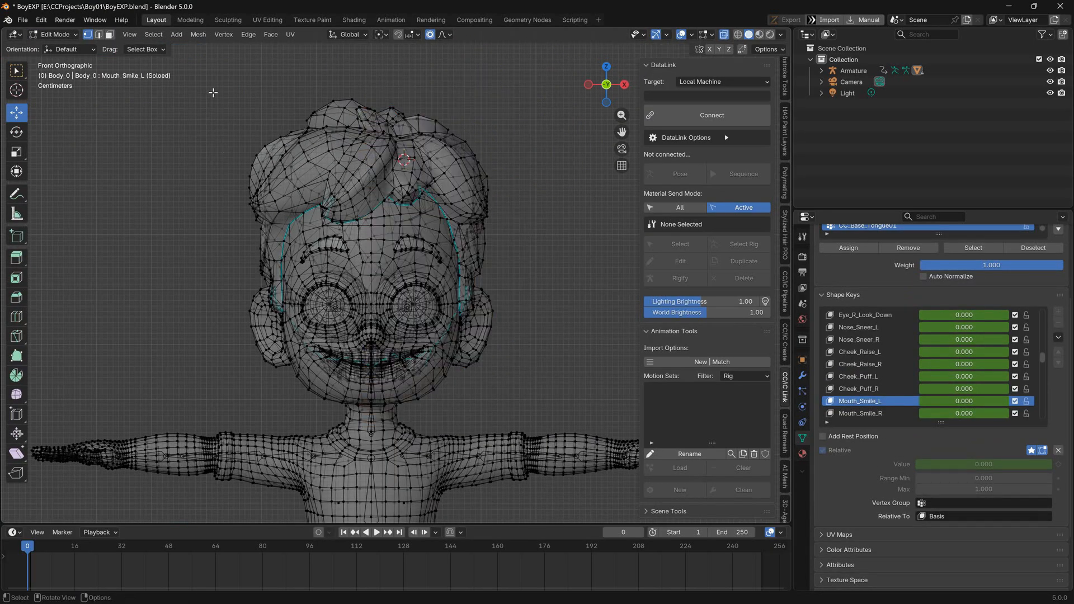
drag(213, 76, 374, 419)
click(873, 413)
key(ctrl+v)
click(411, 330)
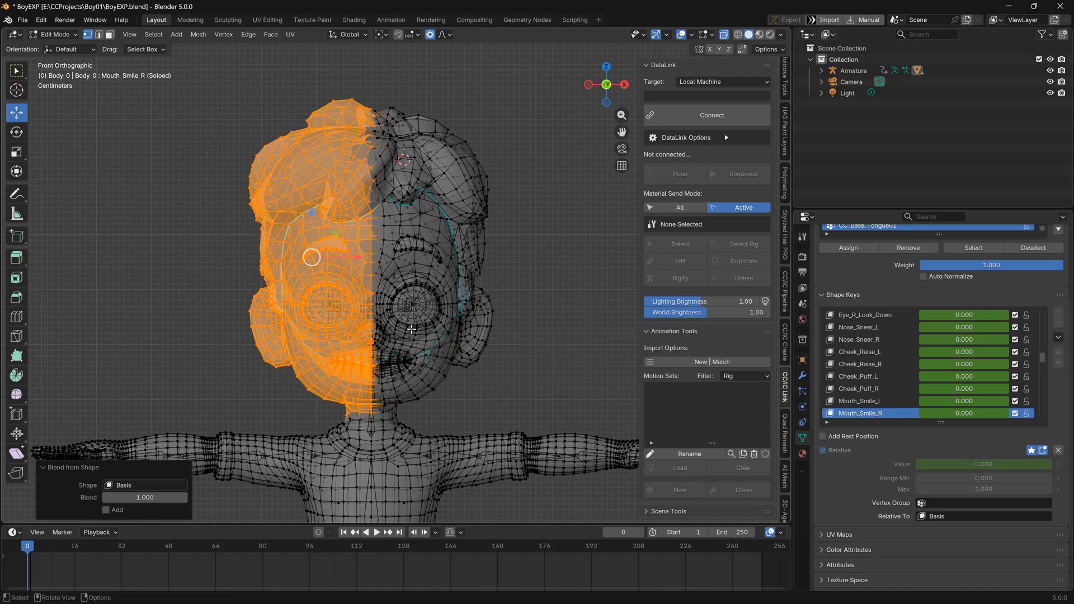
click(145, 485)
click(147, 476)
In Mouth_Smile_L, reset the selected right half by blending from Basis, clear the selection and turn off X-ray
click(873, 402)
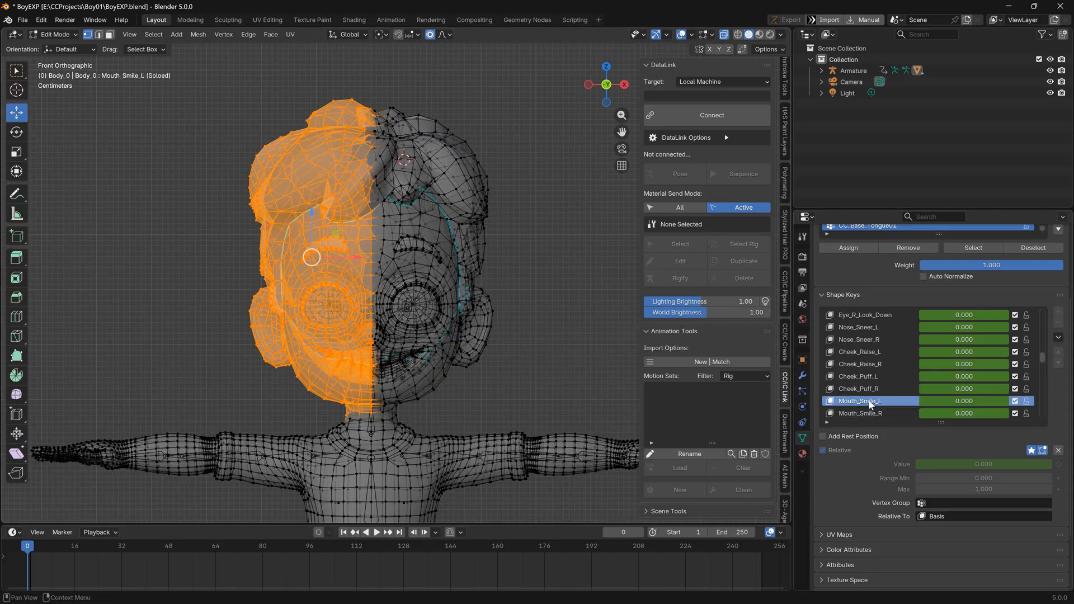
key(F3)
key(Return)
click(140, 485)
text(b)
key(Return)
key(alt+a)
click(724, 36)
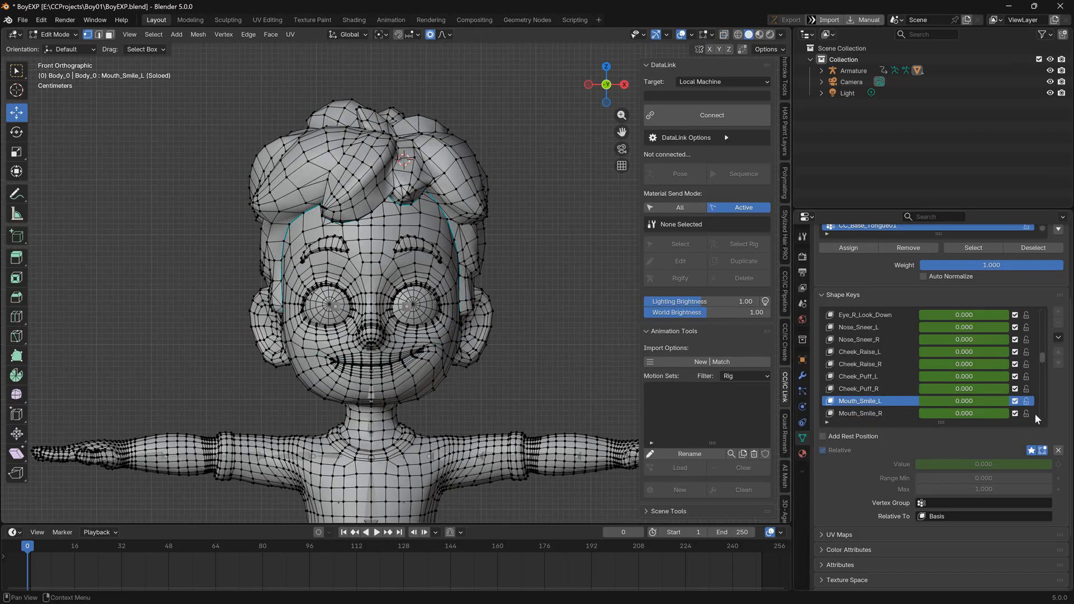
Make Mouth_Frown_L active and, in Sculpt Mode, pull the mouth corners down with a smaller Grab brush
scroll(895, 404, down, 2)
click(873, 402)
click(63, 33)
click(59, 68)
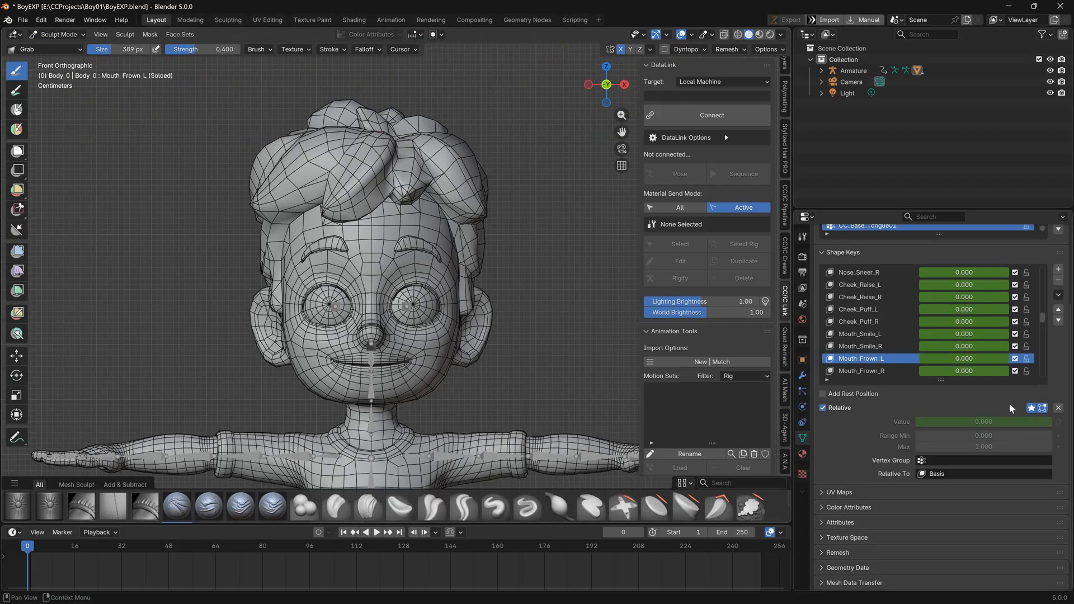
key(bracketleft)
key(bracketleft)
key(bracketleft)
drag(420, 367, 415, 376)
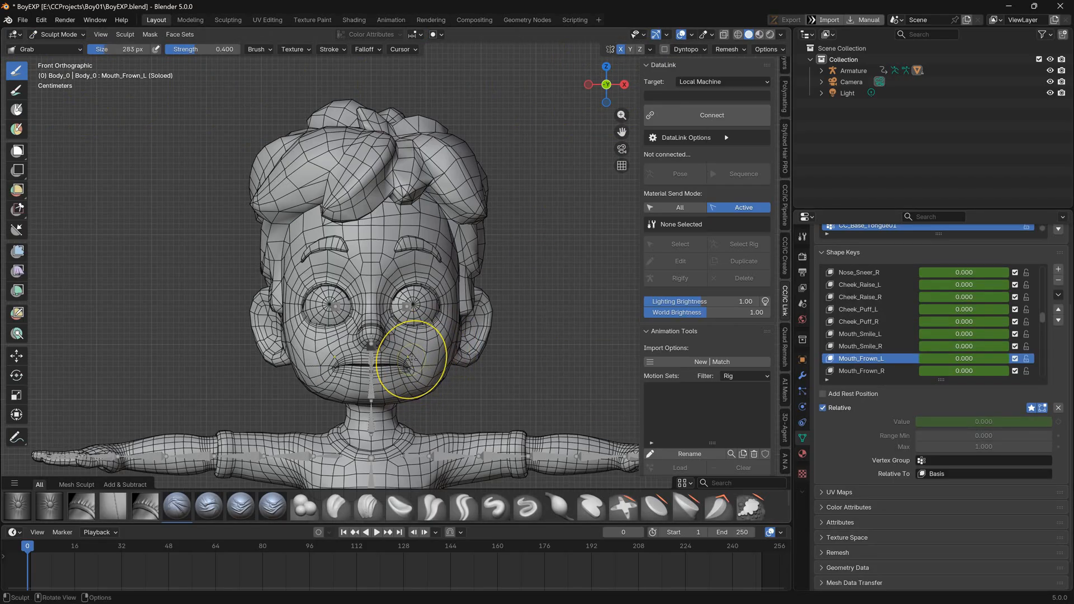
Refine the area around the Mouth_Frown_L mouth corners from the front with the Grab brush
mouse_move(413, 358)
middle_down()
mouse_move(371, 367)
mouse_move(445, 307)
middle_up()
key(KP_1)
key(bracketright)
key(bracketright)
key(bracketright)
scroll(426, 364, up, 2)
mouse_move(444, 307)
mouse_down()
mouse_move(431, 287)
mouse_move(446, 315)
mouse_up()
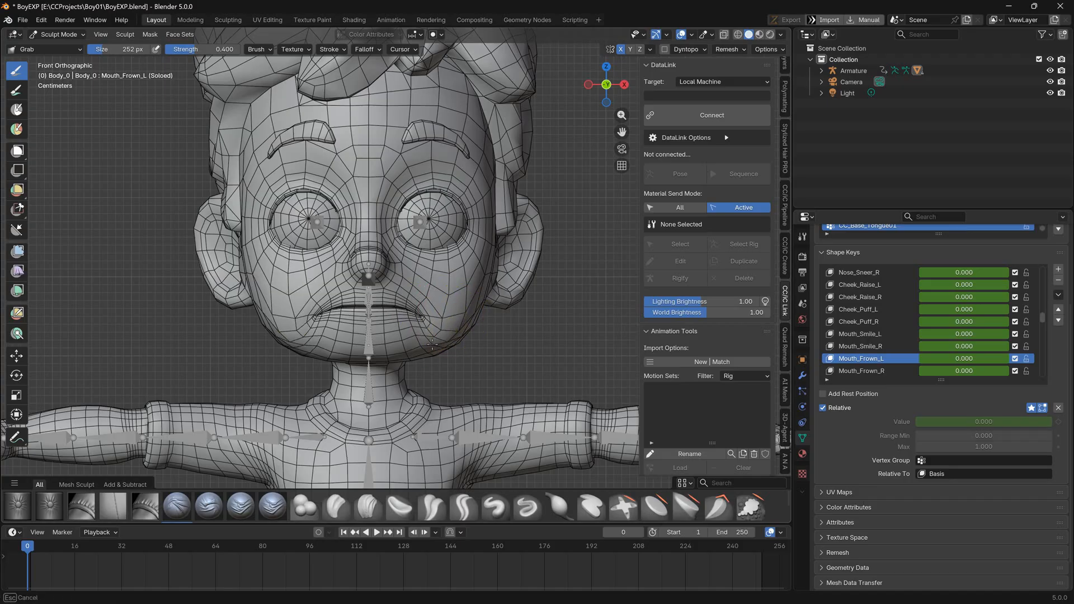
In Edit Mode with X-ray, blend the character's right half of the head from Mouth_Frown_L into Mouth_Frown_R
key(Tab)
scroll(247, 118, down, 4)
key(alt+z)
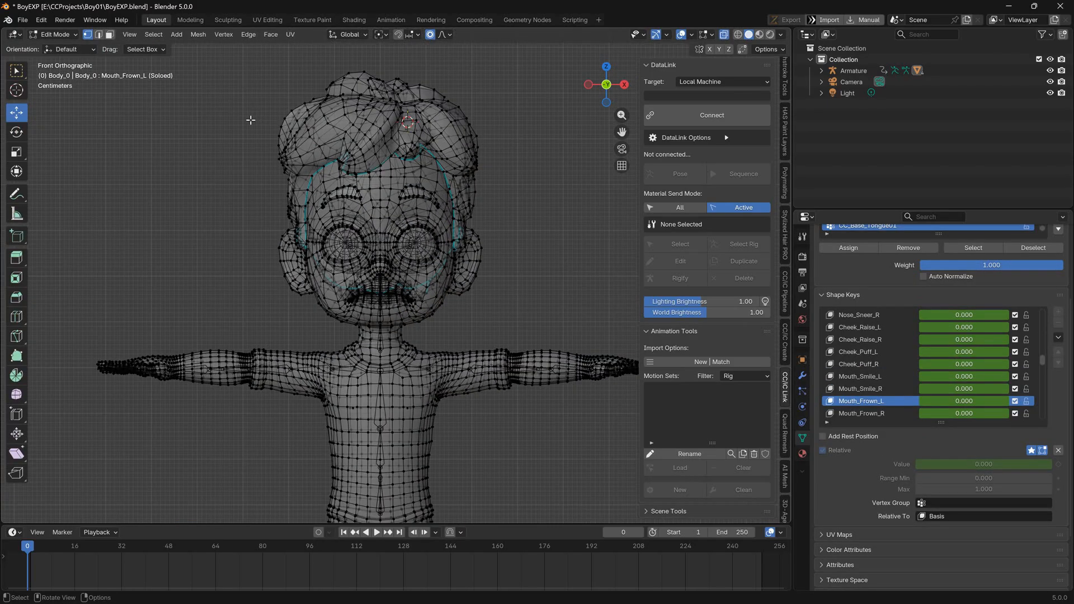
drag(221, 74, 387, 374)
click(875, 414)
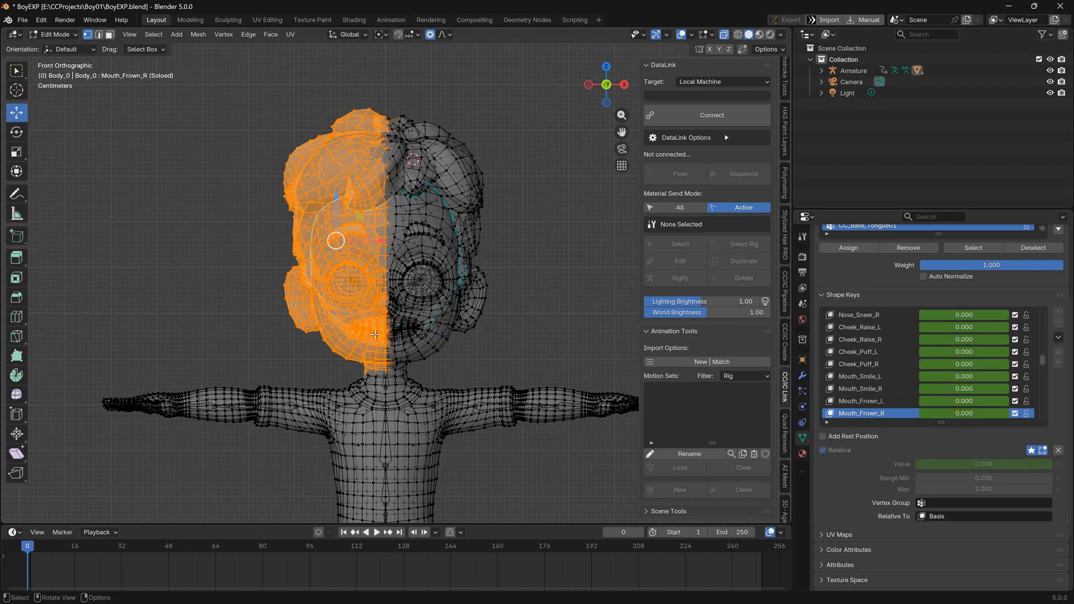
click(144, 486)
click(162, 364)
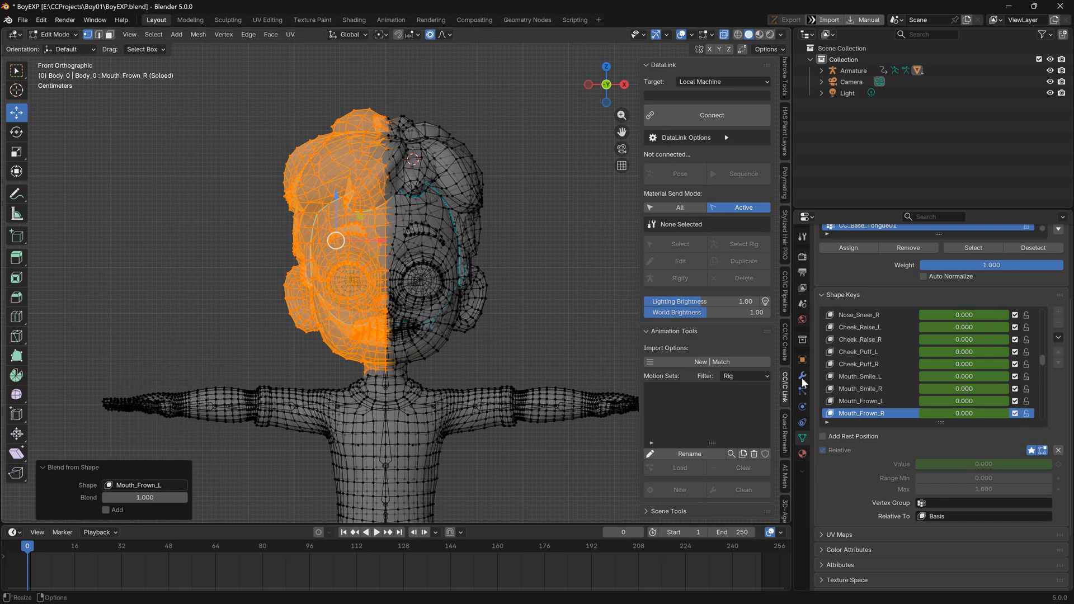
In Mouth_Frown_L, blend the selected right half from Basis, clear the selection and turn off X-ray
click(863, 401)
key(F3)
click(322, 298)
key(Return)
click(524, 285)
scroll(524, 285, up, 1)
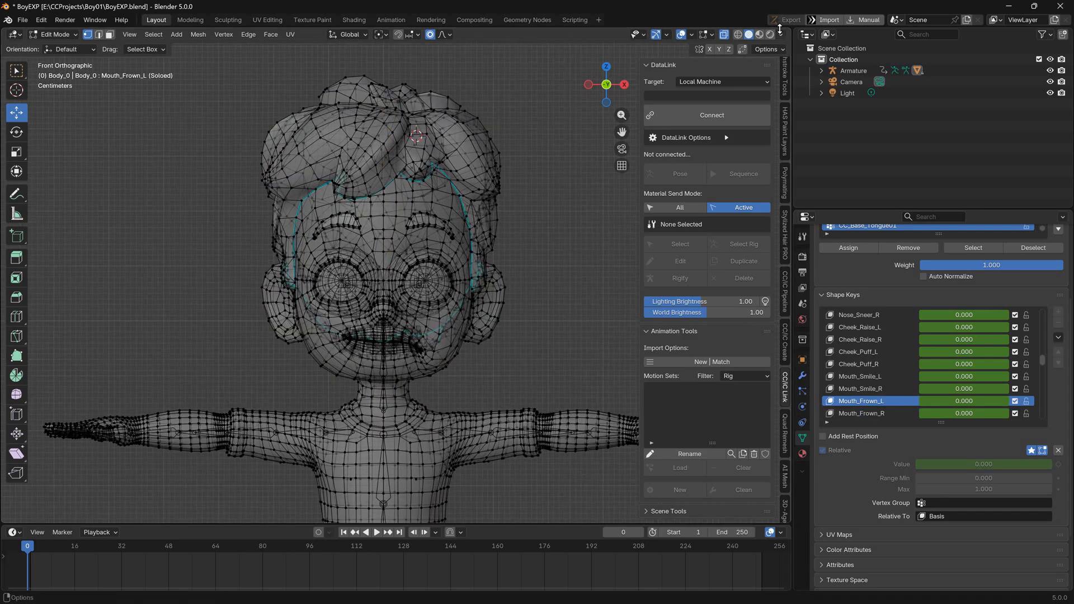
key(alt+z)
Make Mouth_Stretch_L active and sculpt the mouth corners into a stretched mouth with the Grab brush
scroll(880, 414, down, 1)
click(877, 404)
click(873, 414)
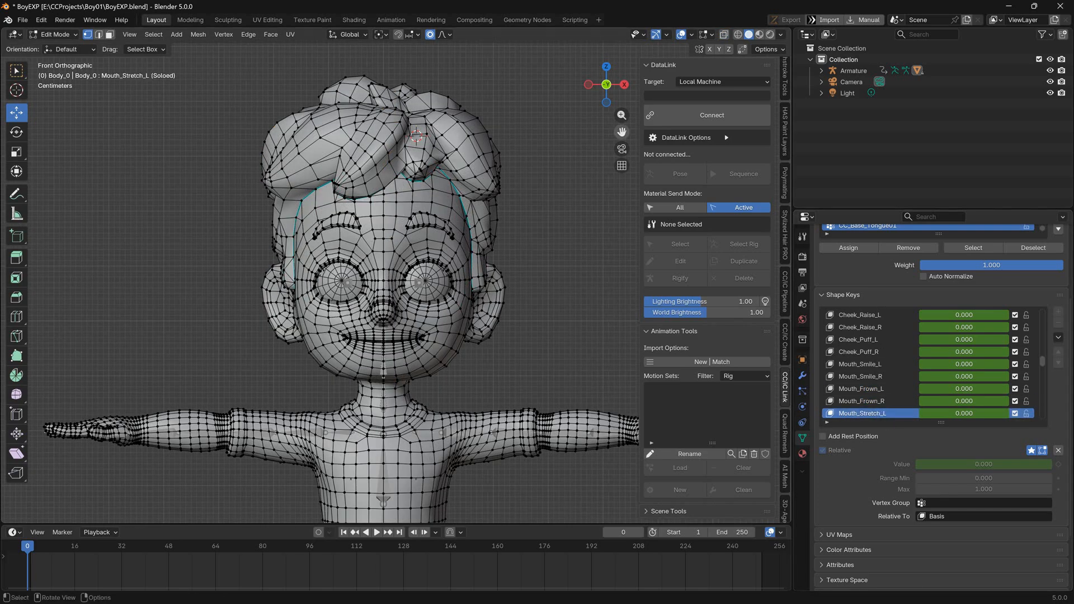
click(58, 35)
click(62, 71)
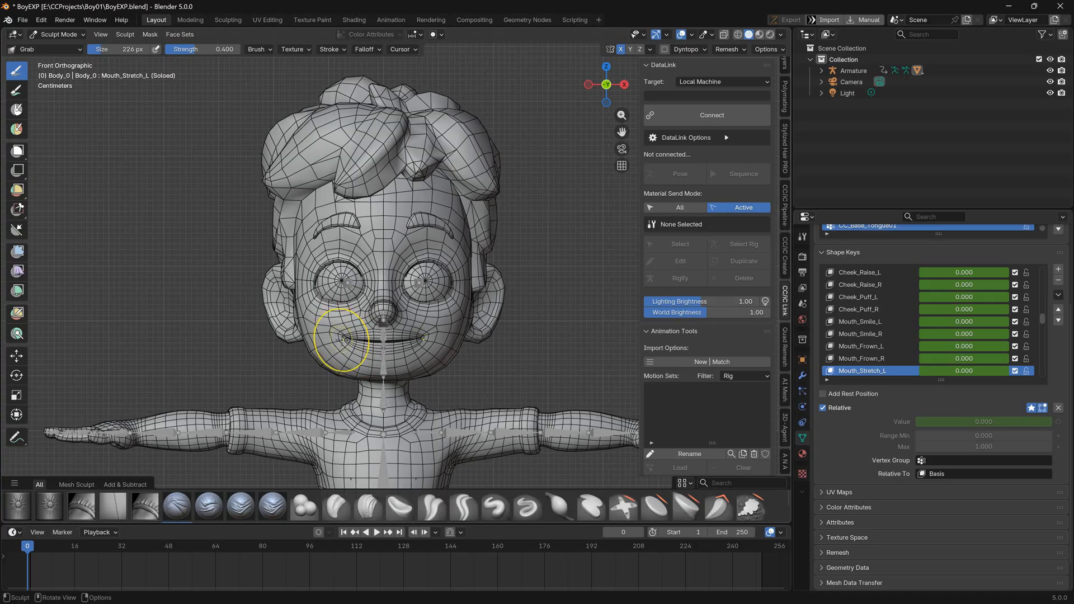
mouse_move(334, 334)
mouse_down()
mouse_move(323, 337)
mouse_move(348, 342)
mouse_up()
middle_drag(348, 342, 475, 330)
key(KP_1)
Make Mouth_Stretch_R active and select the character's right half of the head in Edit Mode with X-ray on
click(724, 35)
scroll(873, 348, down, 1)
click(873, 371)
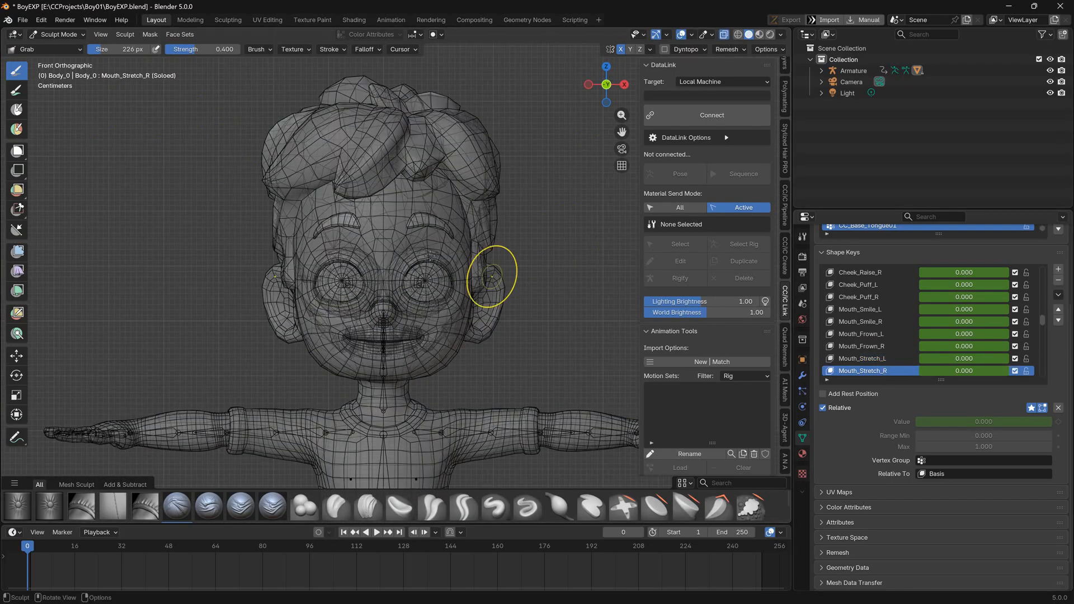
click(80, 39)
click(66, 60)
mouse_move(235, 63)
mouse_down()
mouse_move(400, 410)
mouse_move(389, 394)
mouse_up()
Blend the selected half of Mouth_Stretch_R from Mouth_Stretch_L, undo it and reapply Blend from Shape
key(ctrl+v)
click(390, 394)
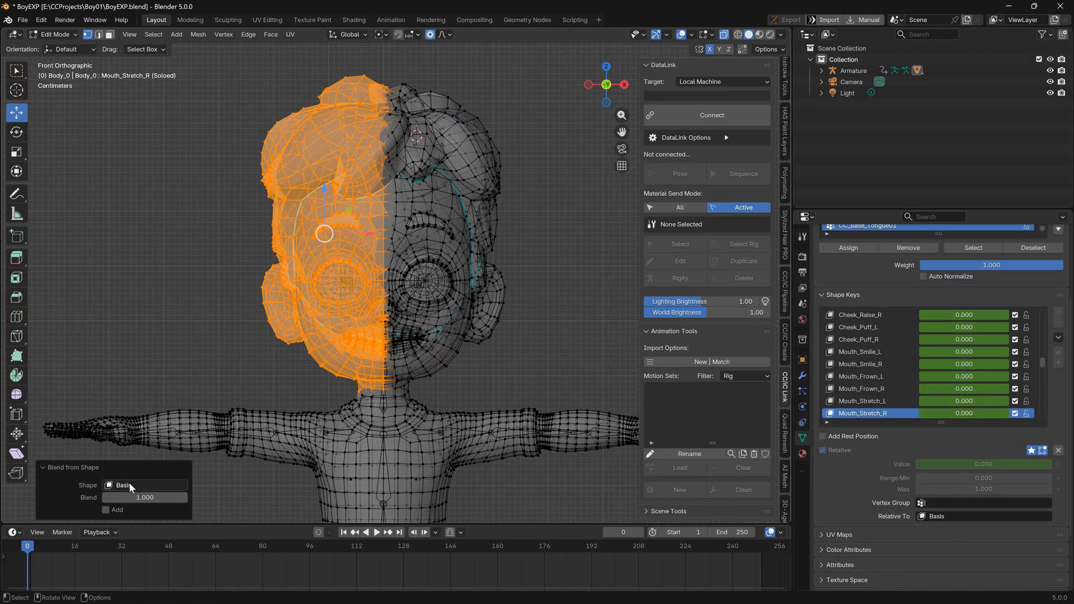
click(135, 485)
text(st)
click(162, 367)
key(ctrl+z)
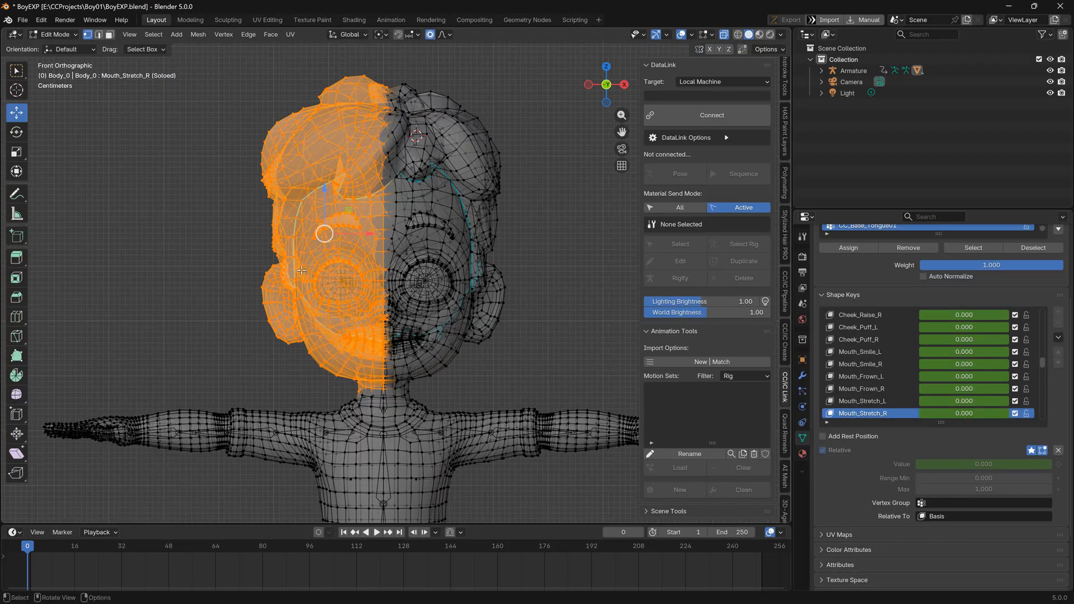
key(F3)
key(Escape)
key(F3)
key(Return)
In Mouth_Stretch_L, return the selected half to Basis with Blend from Shape, clear the selection and turn off X-ray
click(873, 401)
key(F3)
key(Return)
click(141, 484)
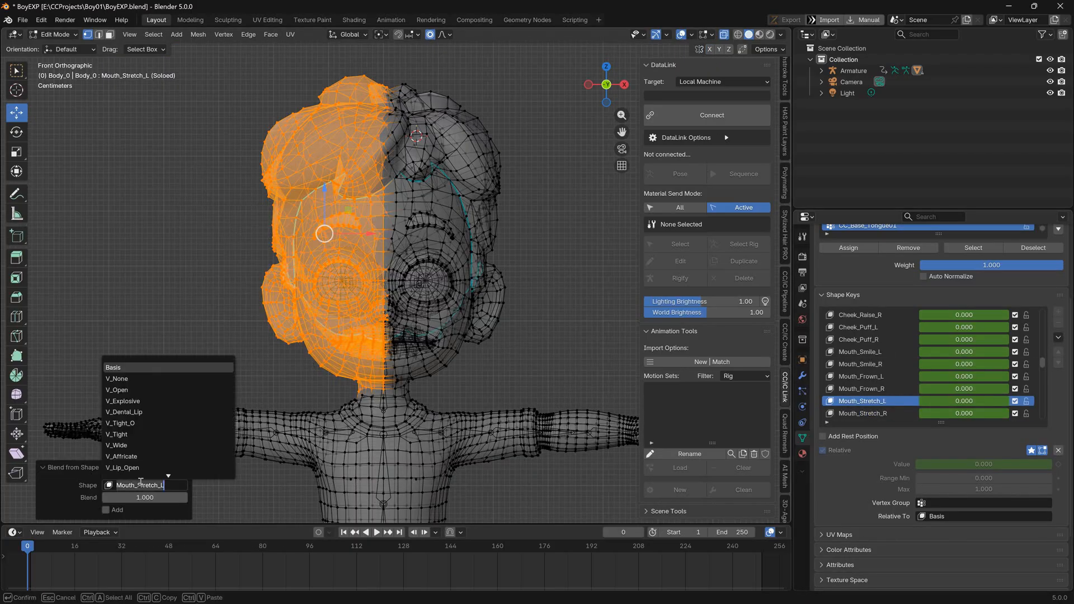
text(b)
click(146, 368)
click(224, 235)
click(725, 35)
Make Mouth_Dimple_L active and, in Sculpt Mode, pull the mouth corners outward into dimples with the Grab brush
scroll(907, 392, down, 2)
click(870, 390)
click(870, 401)
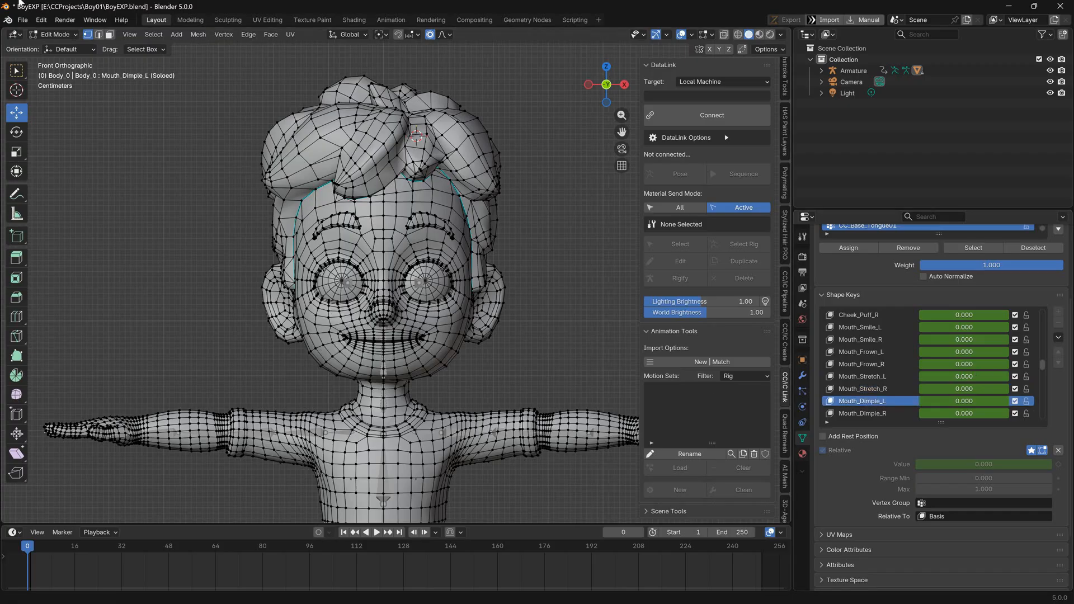
click(53, 34)
click(56, 68)
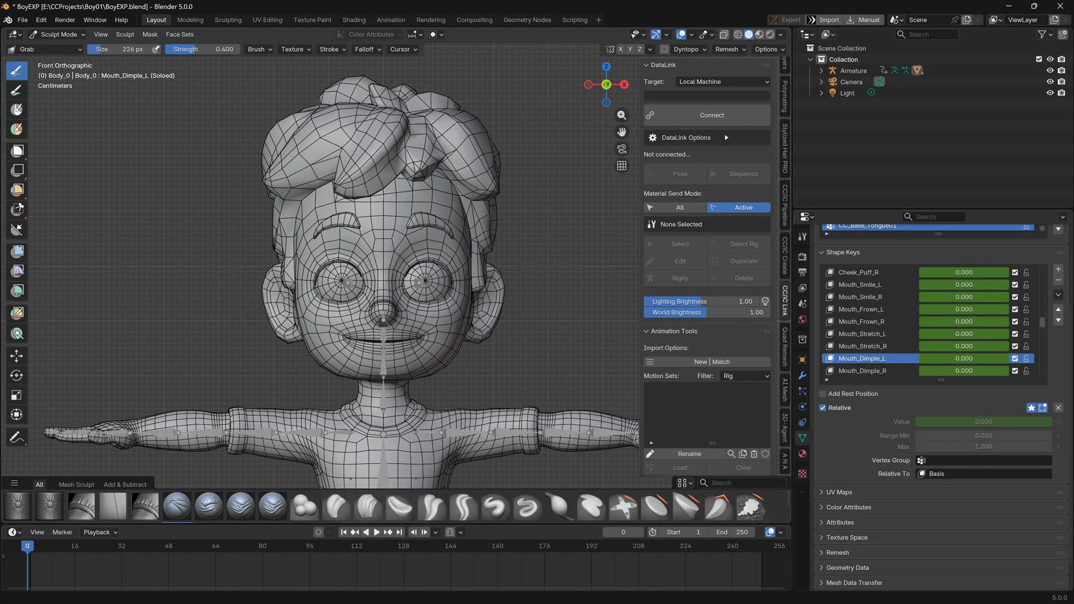
scroll(360, 323, up, 2)
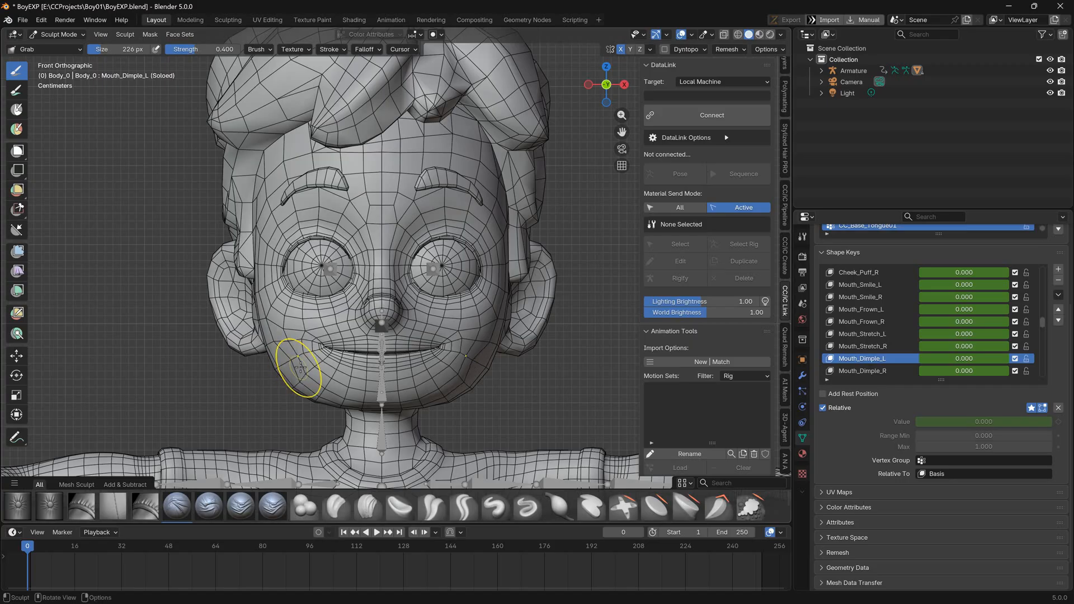
Switch Mouth_Dimple_L to Edit Mode with X-ray and select the character's right half of the head
click(66, 35)
click(66, 47)
click(68, 35)
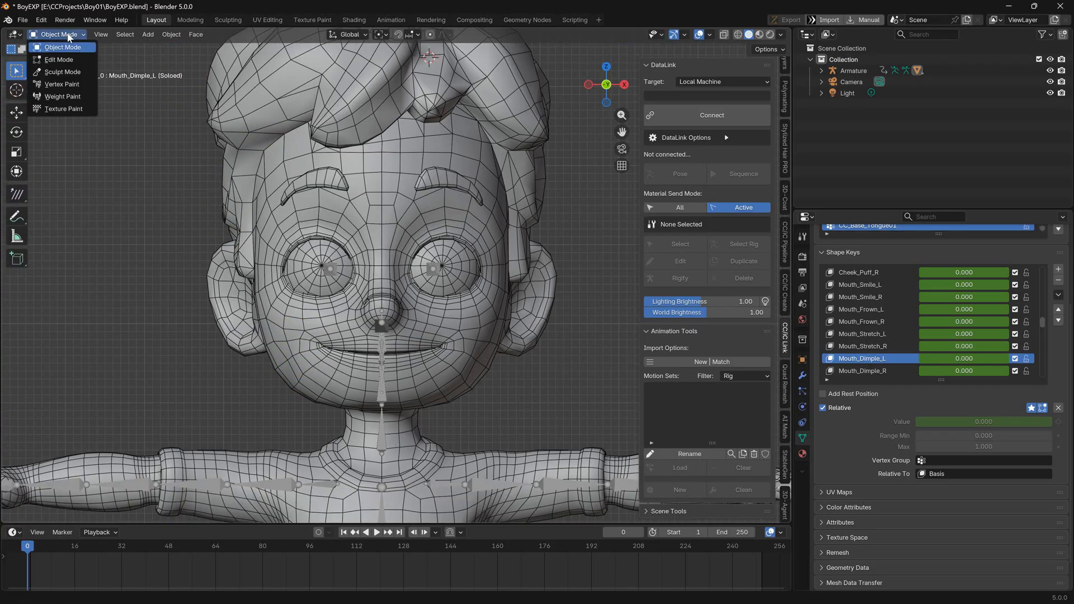
click(65, 59)
click(681, 35)
scroll(525, 89, down, 2)
key(shift+alt+z)
key(alt+z)
drag(547, 70, 388, 382)
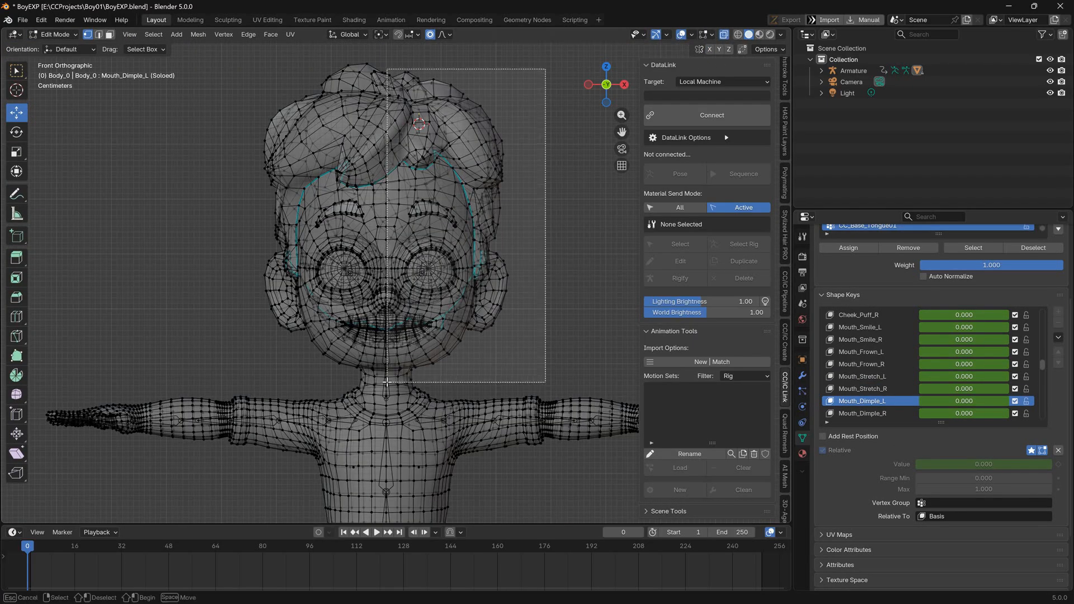
drag(234, 52, 392, 383)
In Mouth_Dimple_R, blend the selected right half from Mouth_Dimple_L
key(F3)
click(863, 414)
key(F3)
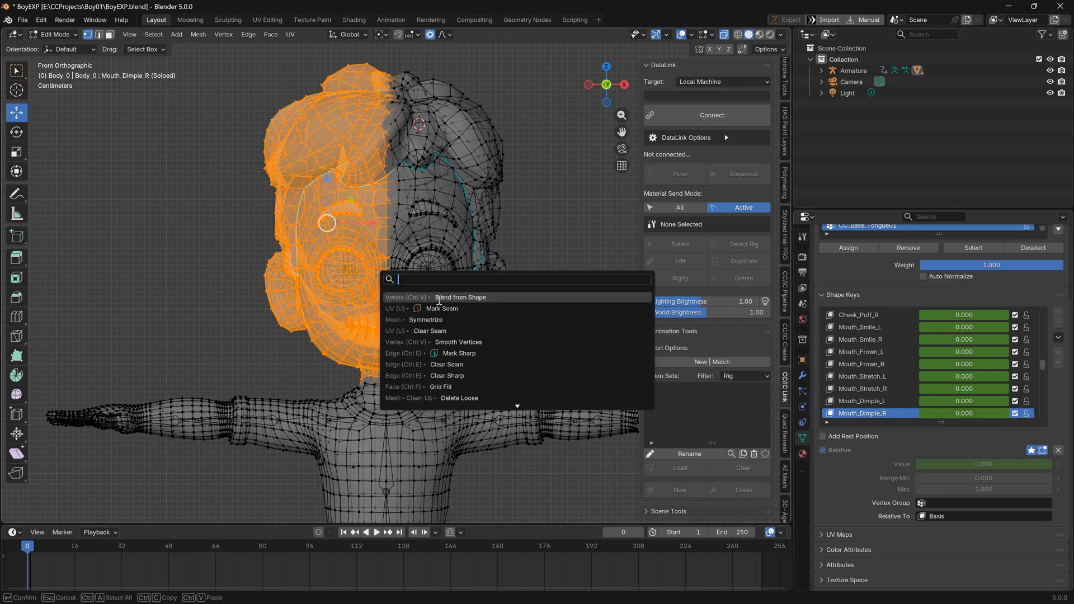
click(426, 297)
click(133, 485)
text(dim)
click(159, 367)
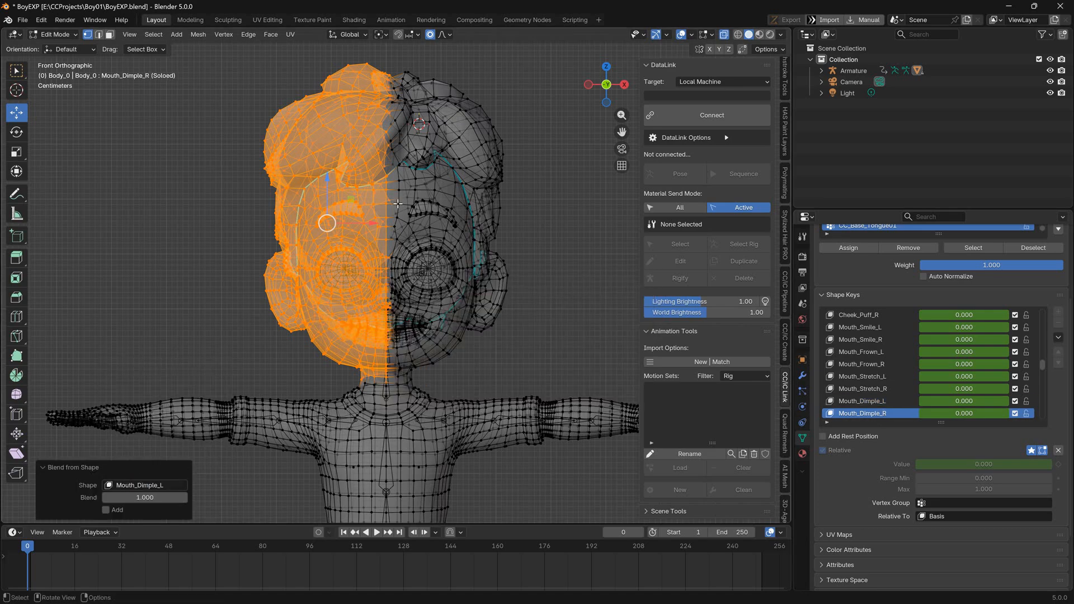
In Mouth_Dimple_L, try Blend from Shape on the character's left half of the head and undo it
click(889, 403)
drag(560, 47, 383, 382)
key(F3)
key(Return)
key(ctrl+z)
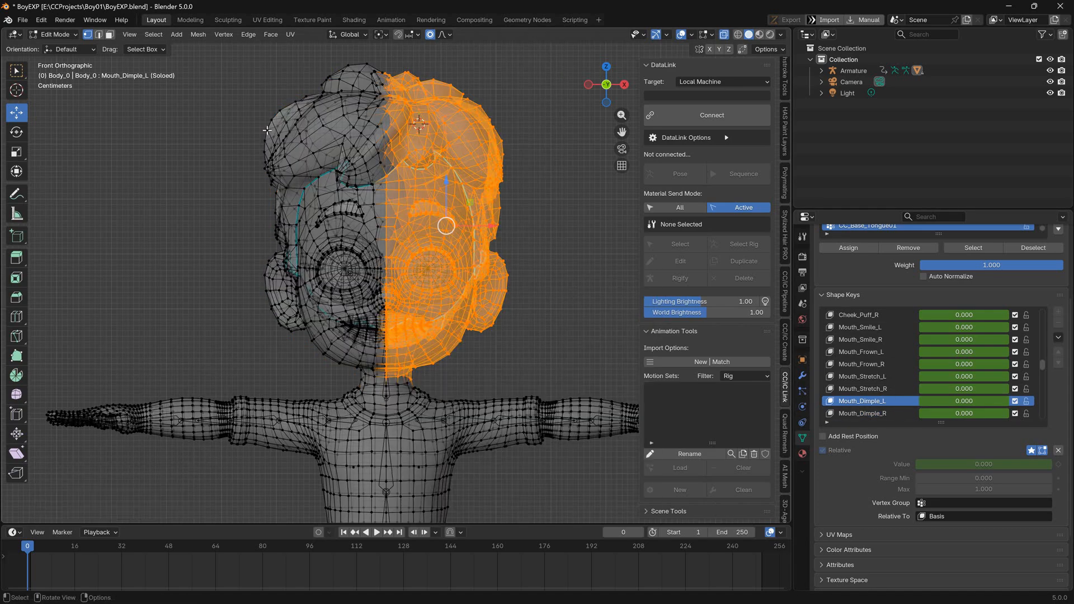
In Mouth_Dimple_L, select the character's right half of the head and blend it from Basis
drag(225, 50, 401, 388)
key(F3)
key(Return)
click(133, 485)
click(135, 367)
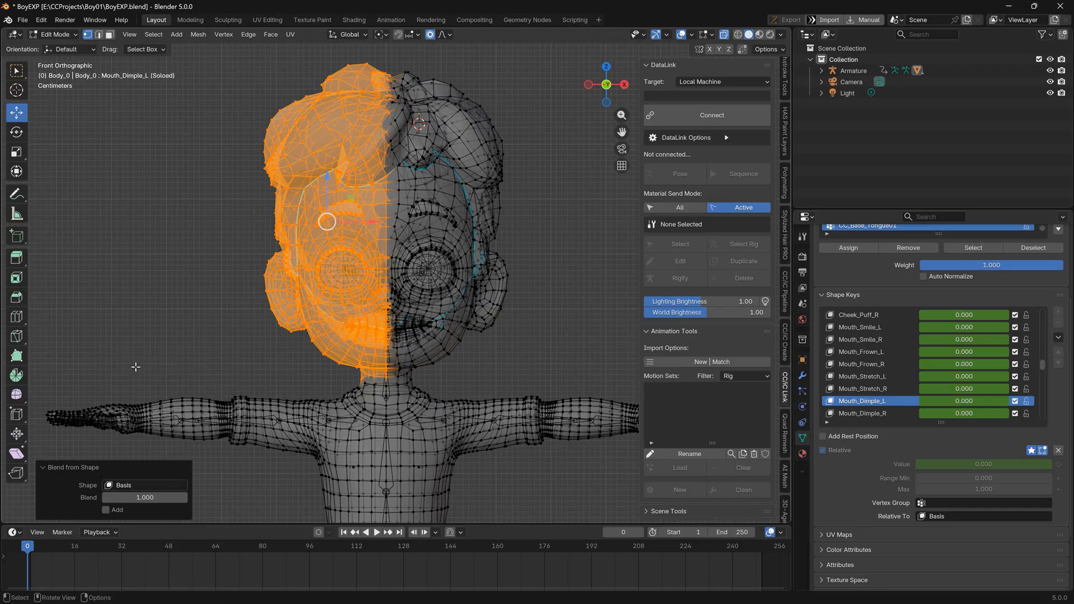
In Mouth_Dimple_R, blend the character's left half from Basis, compare both dimple keys and clear the selection
click(867, 413)
click(863, 402)
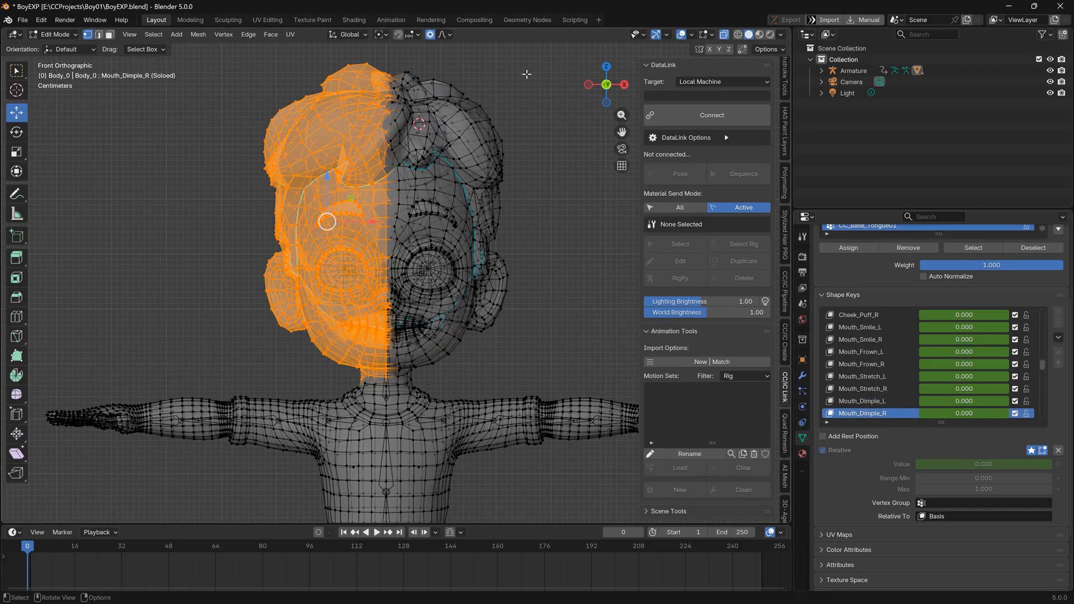
drag(564, 55, 384, 388)
key(F3)
key(Return)
click(885, 401)
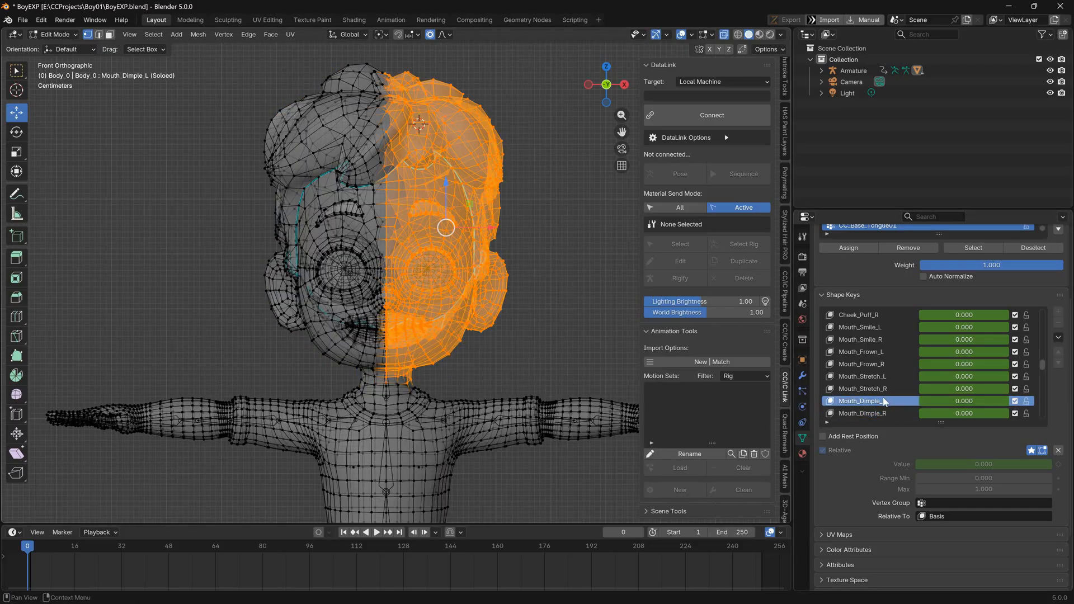
click(880, 413)
click(612, 298)
Make Mouth_Press_L active and sculpt the lips into a pressed-together mouth with the Grab brush, X-ray off
scroll(915, 370, down, 2)
click(896, 401)
click(57, 36)
click(60, 71)
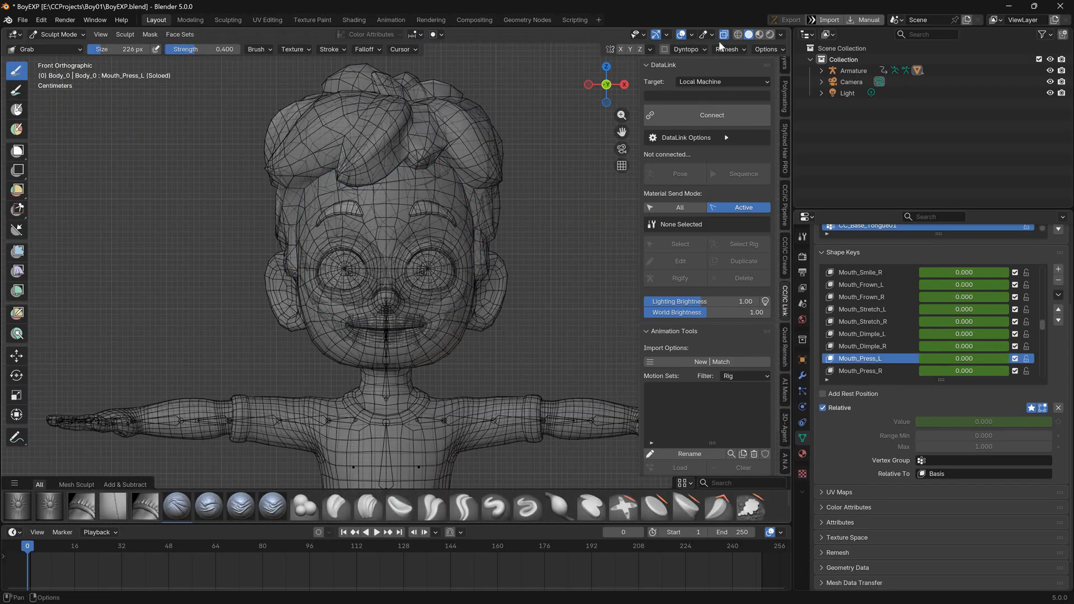
click(724, 34)
scroll(416, 339, up, 1)
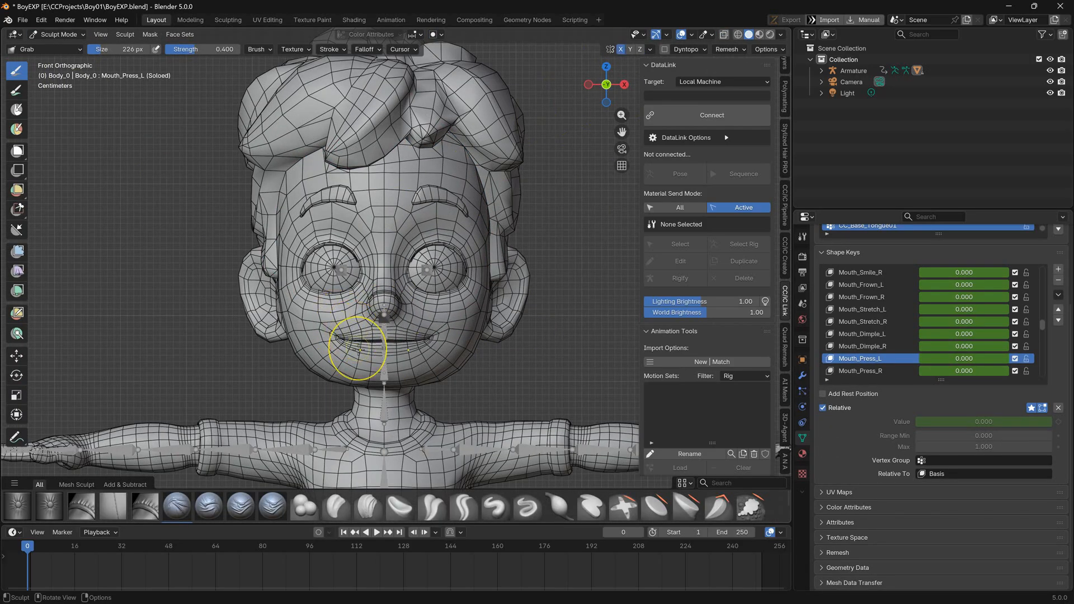
drag(357, 348, 313, 334)
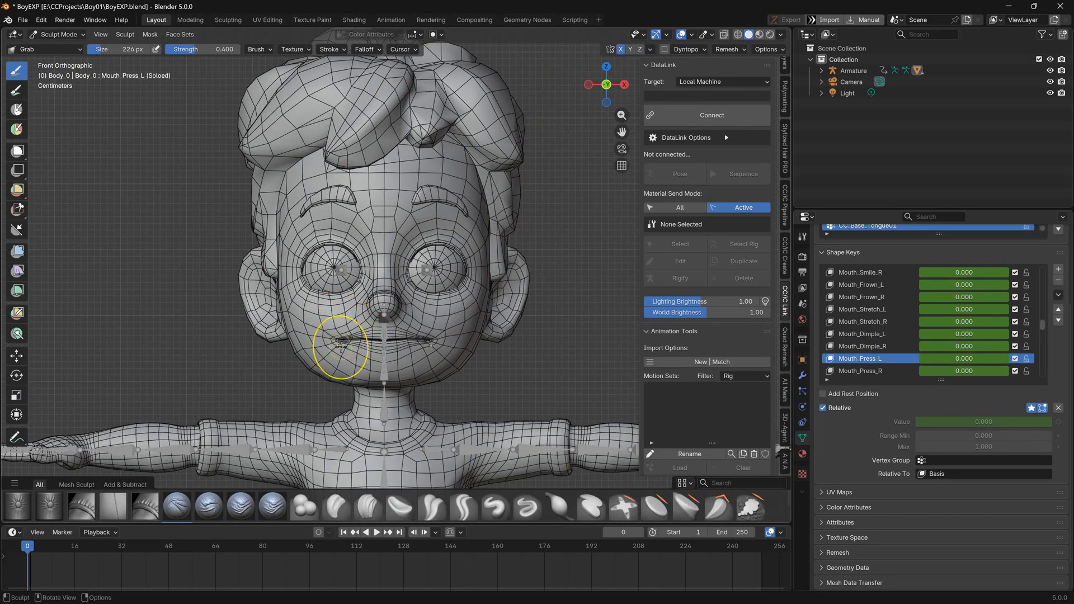
In Edit Mode, select the character's right half of the head and blend it from Mouth_Press_L into Mouth_Press_R
click(56, 34)
click(56, 55)
click(865, 413)
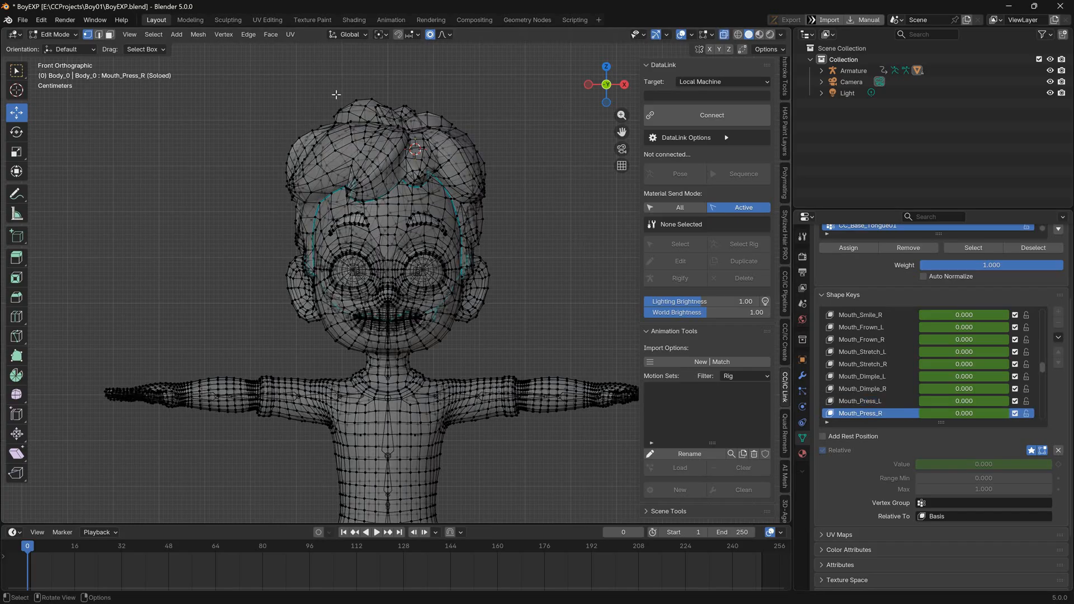
drag(258, 75, 392, 368)
key(F3)
key(Return)
click(141, 483)
text(pres)
click(140, 369)
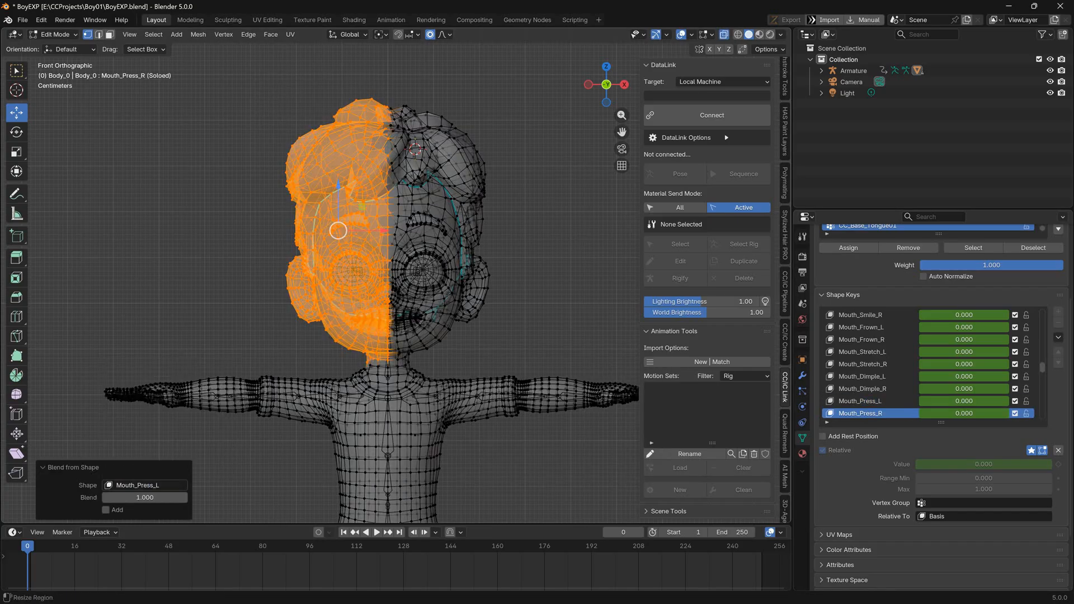
In Mouth_Press_L, blend the selected right half from Basis and clear the selection
click(167, 484)
click(131, 369)
click(537, 324)
Make Mouth_Pucker active, turn X-ray off and narrow the mouth into protruding puckered lips with the Grab brush in Sculpt Mode
scroll(868, 377, down, 2)
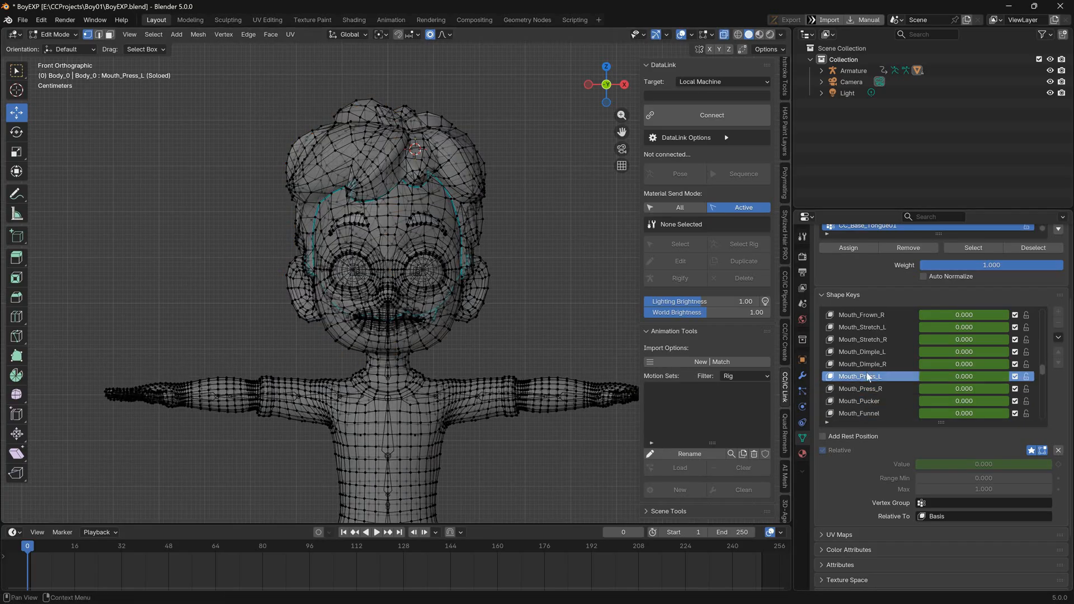
click(867, 401)
scroll(462, 219, up, 4)
click(725, 35)
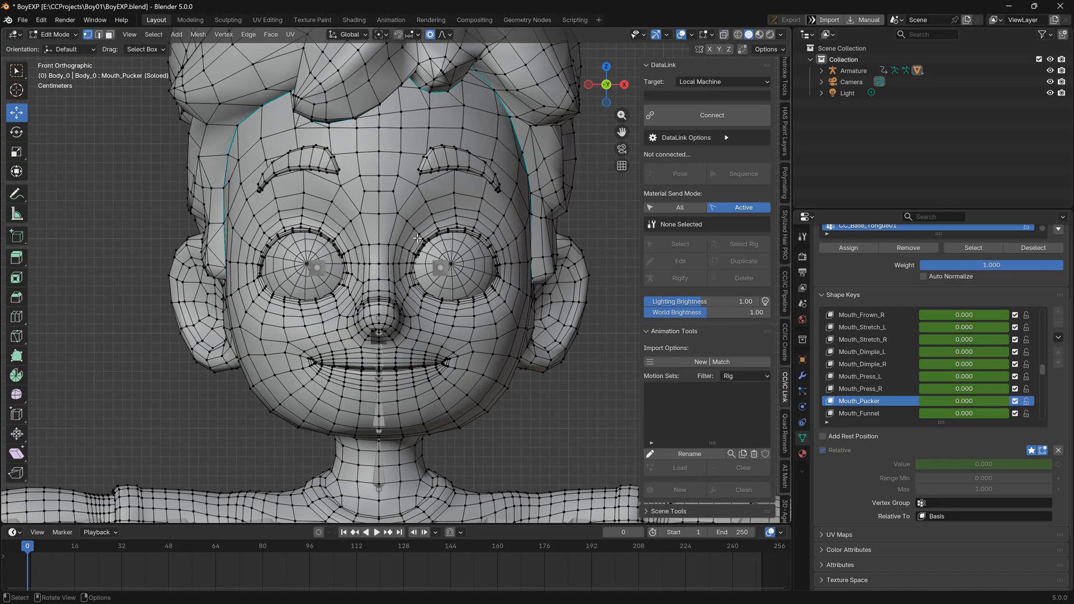
middle_drag(417, 239, 404, 244)
click(54, 34)
click(63, 73)
middle_drag(448, 146, 582, 112)
middle_drag(375, 326, 388, 333)
middle_drag(409, 271, 428, 100)
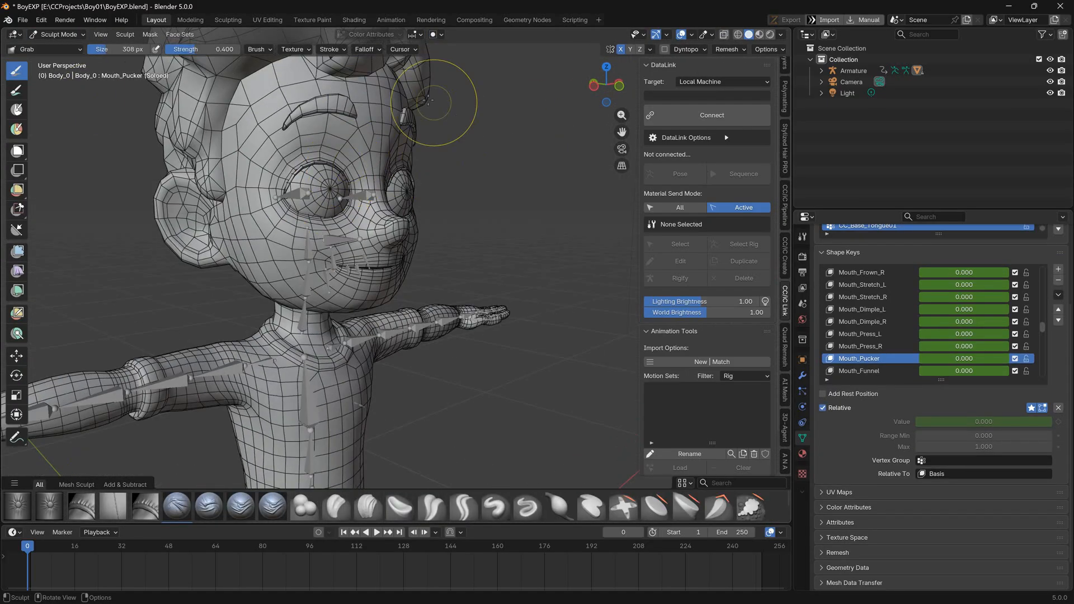
mouse_move(392, 267)
middle_down()
mouse_move(312, 252)
mouse_move(384, 271)
mouse_move(355, 276)
mouse_move(384, 285)
mouse_move(372, 252)
mouse_move(347, 254)
mouse_move(391, 257)
middle_up()
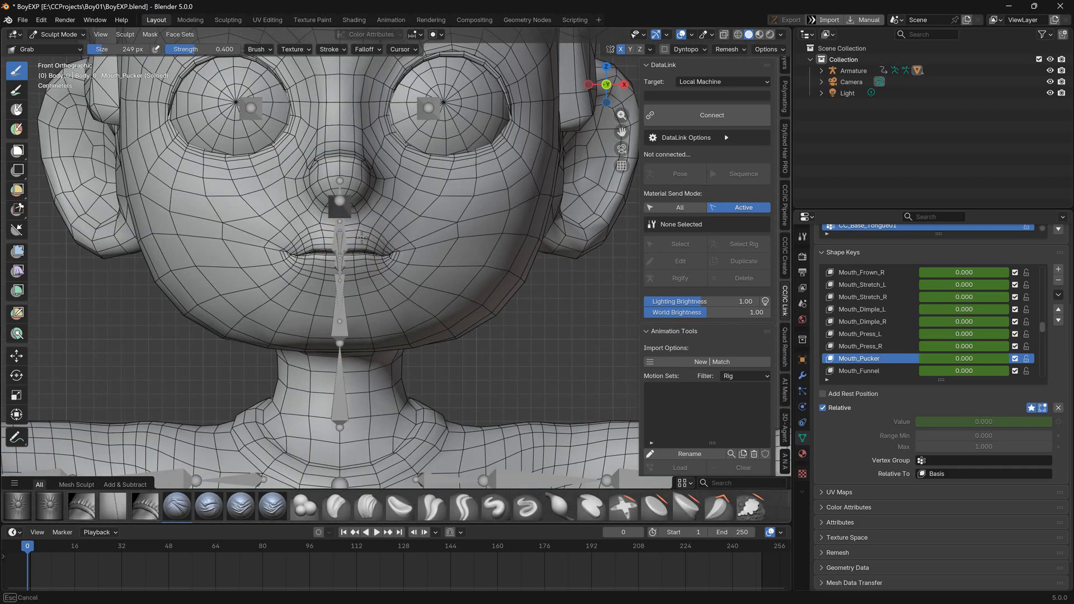
Fill out the puckered lips with the Inflate/Deflate brush and return to Object Mode
middle_drag(256, 219, 355, 225)
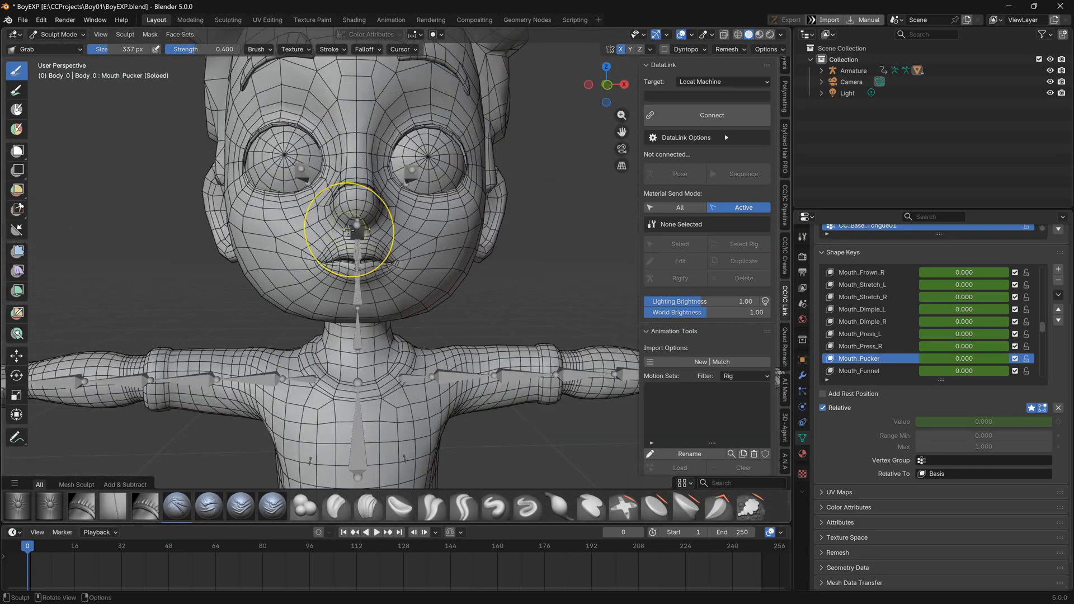
key(i)
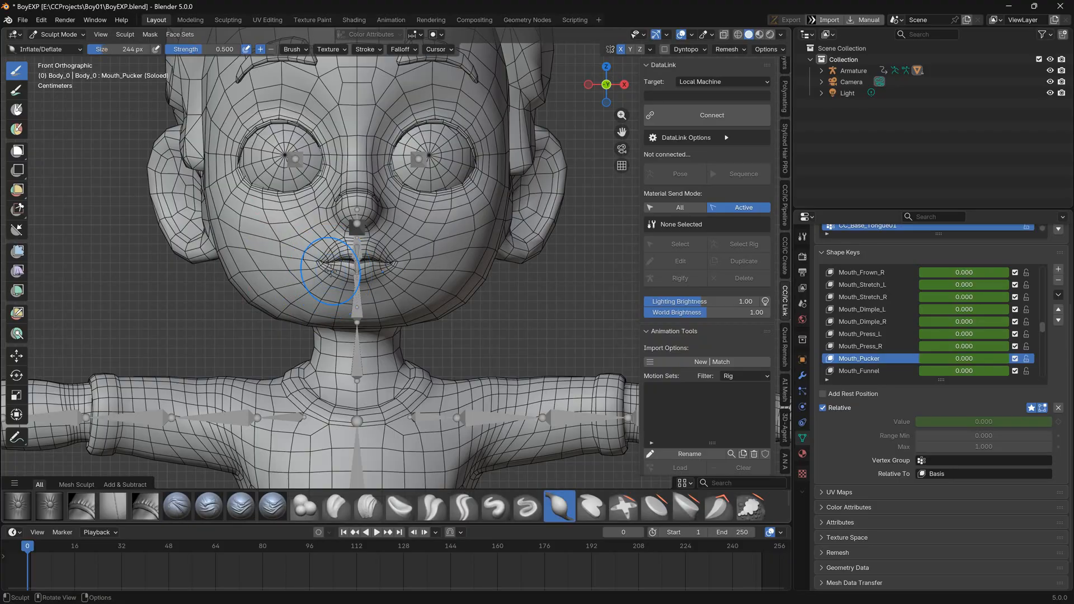
click(59, 35)
click(59, 47)
Make Mouth_Funnel active and part the lips with the Grab brush in Sculpt Mode
click(862, 371)
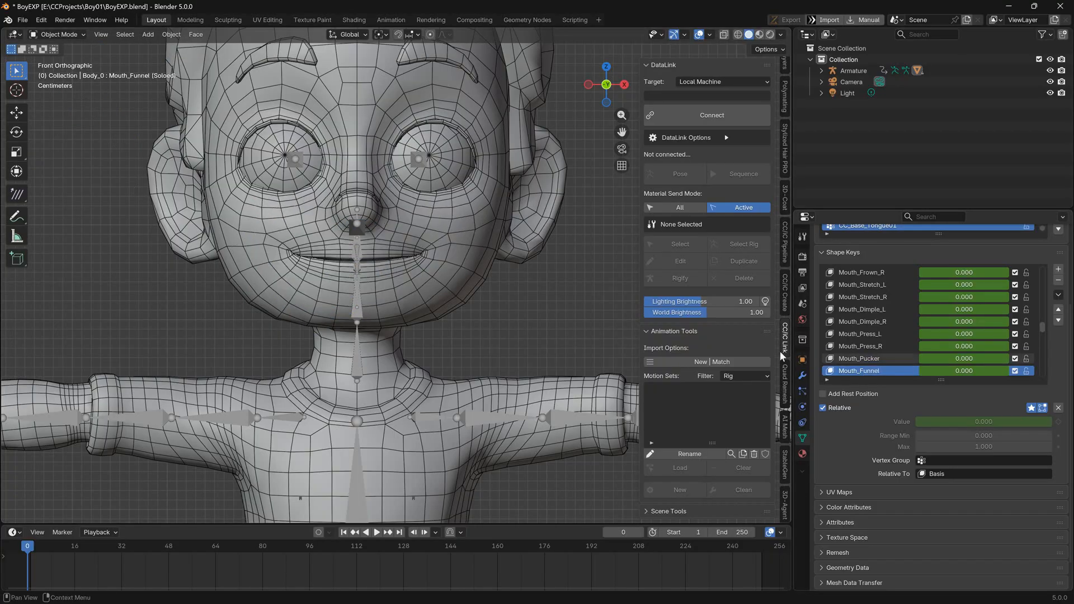
click(60, 35)
click(64, 49)
click(59, 34)
click(59, 70)
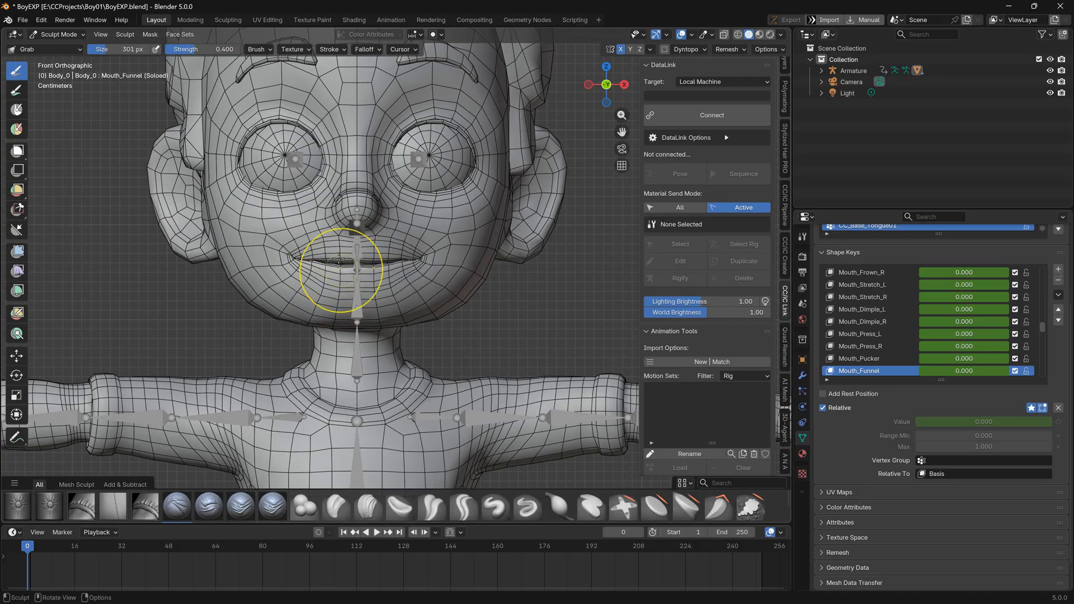
drag(342, 243, 344, 235)
middle_drag(302, 274, 386, 283)
key(KP_1)
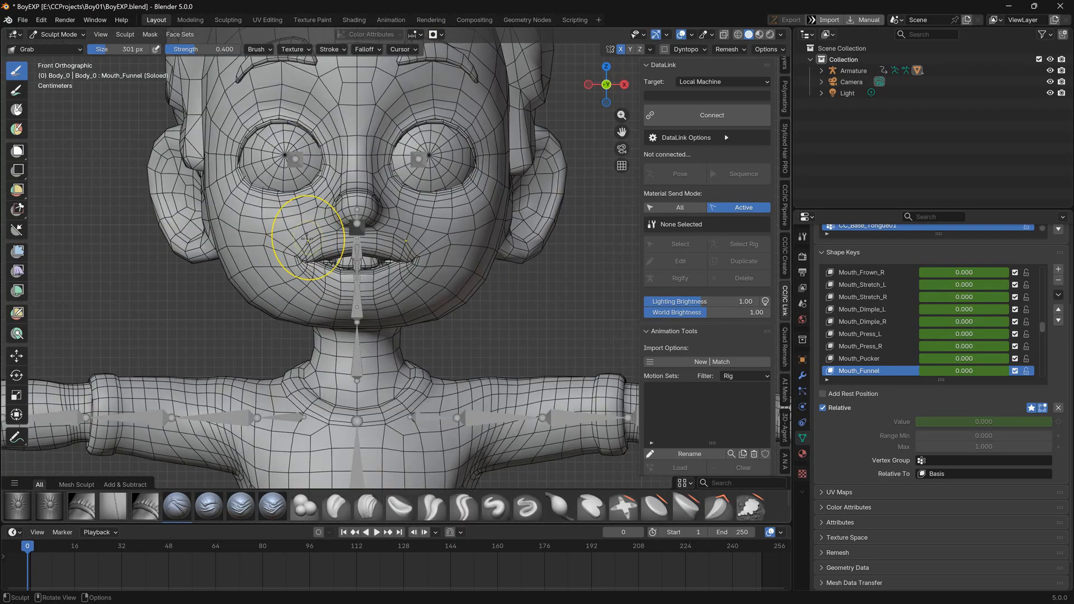
Pull the mouth corners inward with the Grab brush to form the open funnel shape
middle_drag(314, 280, 389, 287)
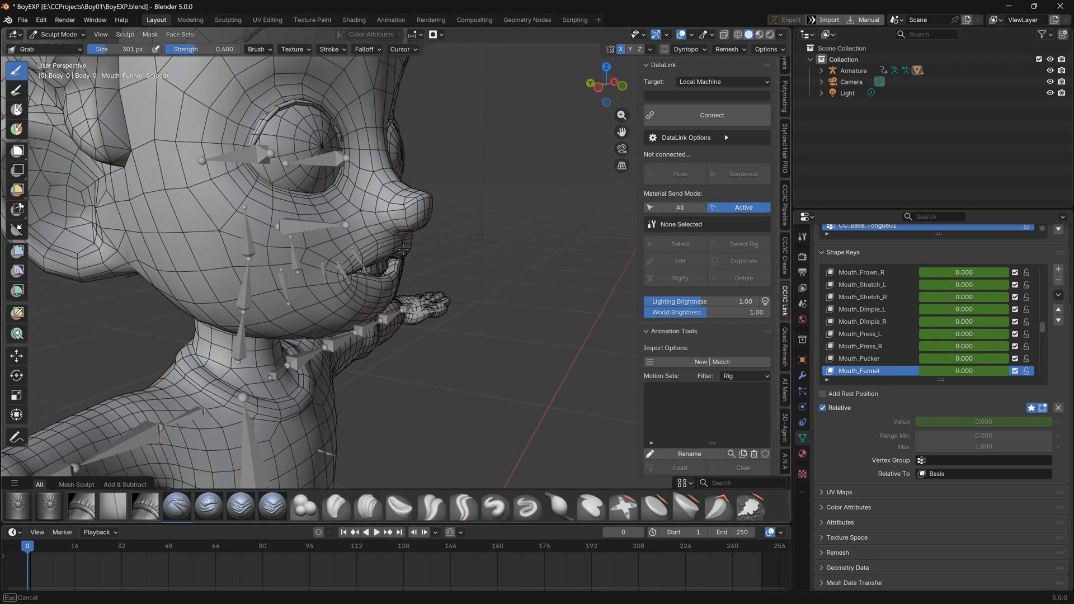
key(KP_1)
middle_drag(321, 249, 392, 254)
key(KP_1)
drag(311, 259, 322, 258)
middle_drag(322, 258, 400, 260)
key(KP_1)
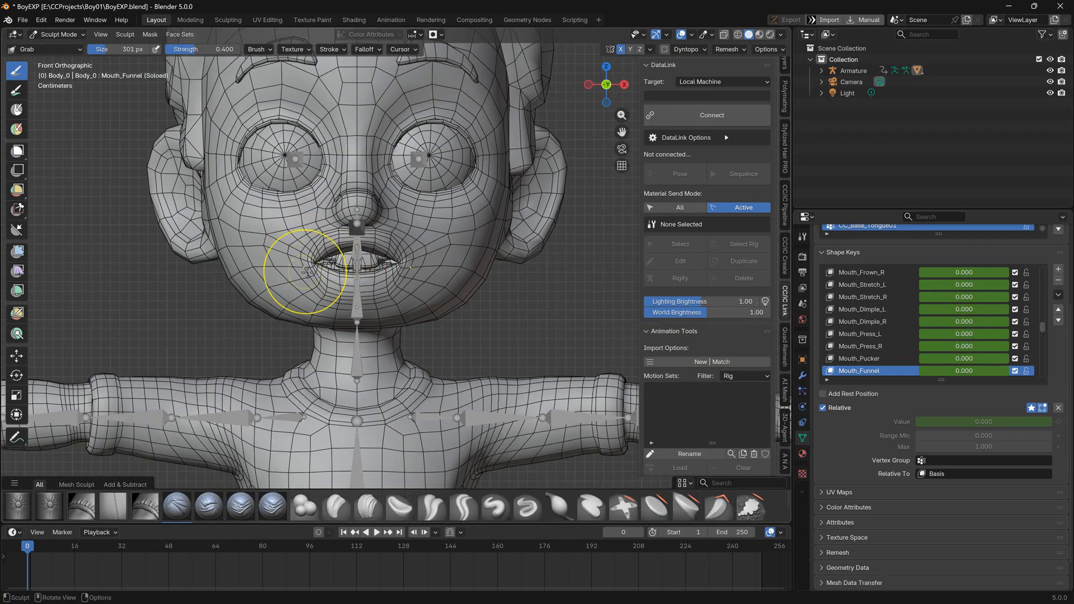
Round the funnel mouth with a 243 px Grab brush, thicken the lips with Inflate/Deflate and return to Object Mode
scroll(305, 273, down, 2)
key(bracketleft)
key(bracketleft)
scroll(320, 241, up, 2)
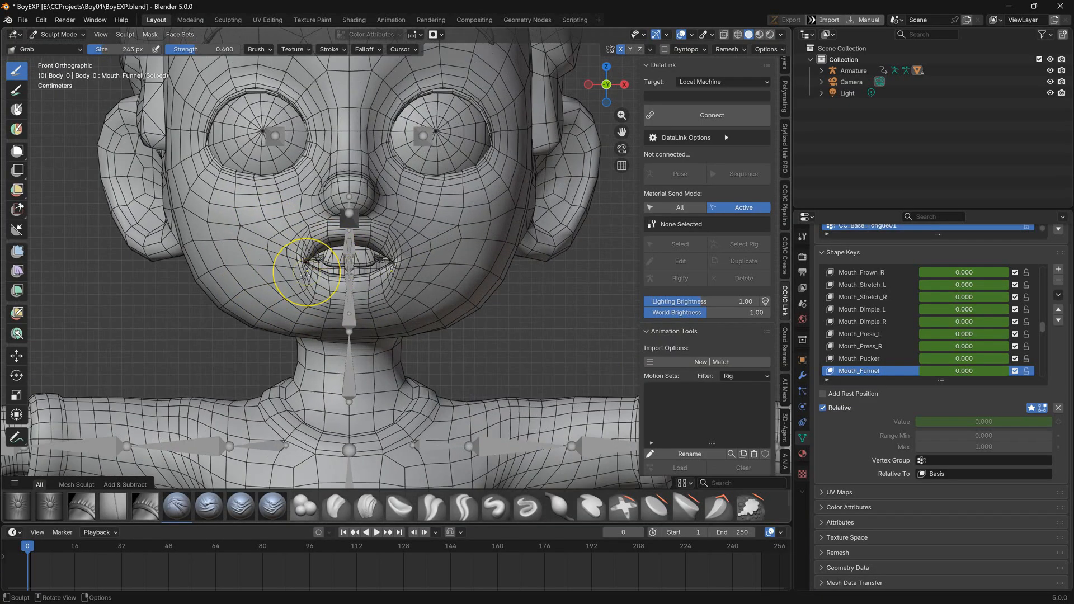
scroll(375, 284, down, 1)
key(i)
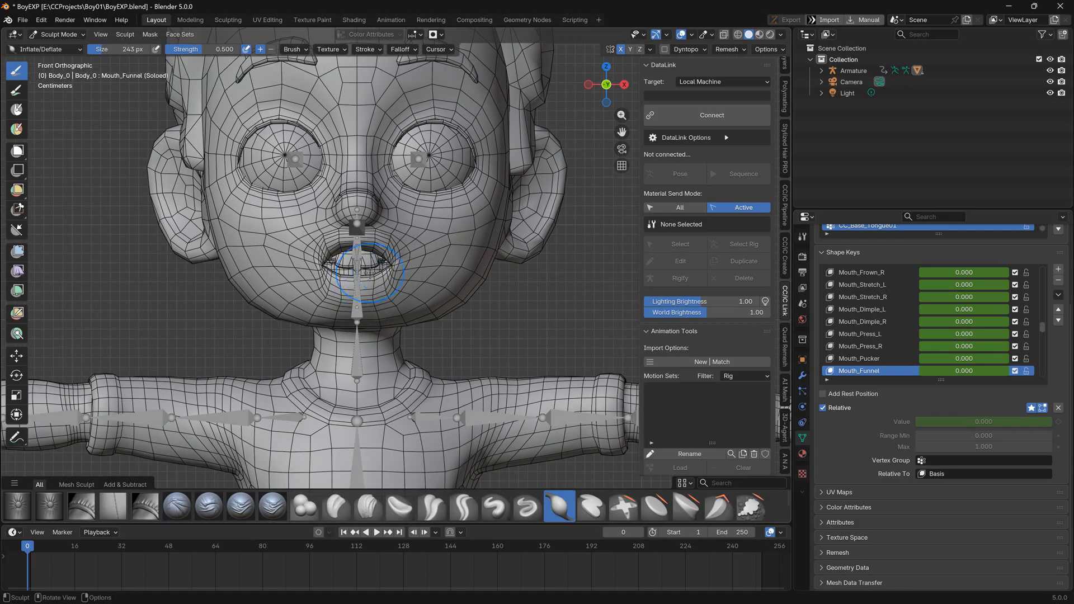
click(57, 35)
click(59, 48)
In Mouth_Roll_In_Upper, move the upper-lip centre vertex with proportional editing in Edit Mode and turn off shape key solo
scroll(869, 359, down, 2)
click(869, 358)
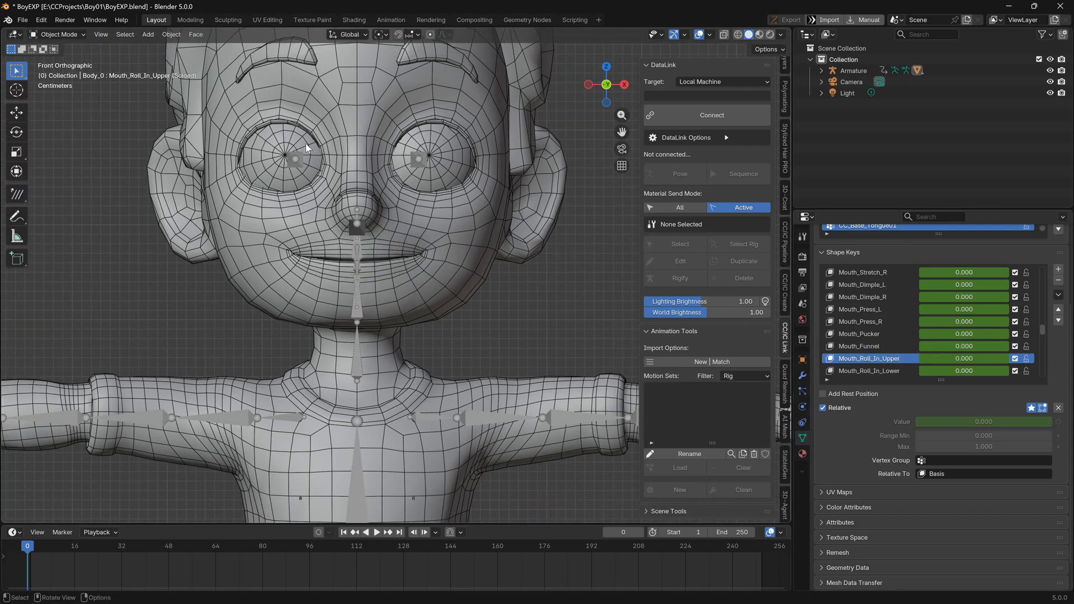
click(57, 35)
click(58, 60)
click(359, 258)
middle_drag(372, 263, 291, 263)
key(g)
right_click(535, 185)
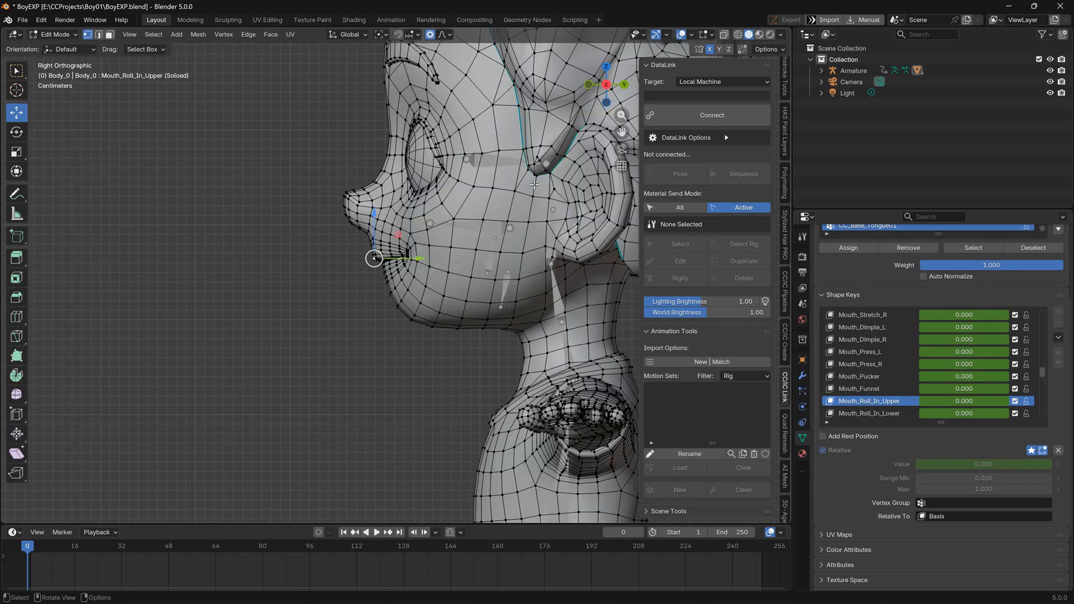
drag(374, 258, 369, 260)
middle_drag(370, 260, 452, 255)
click(1032, 451)
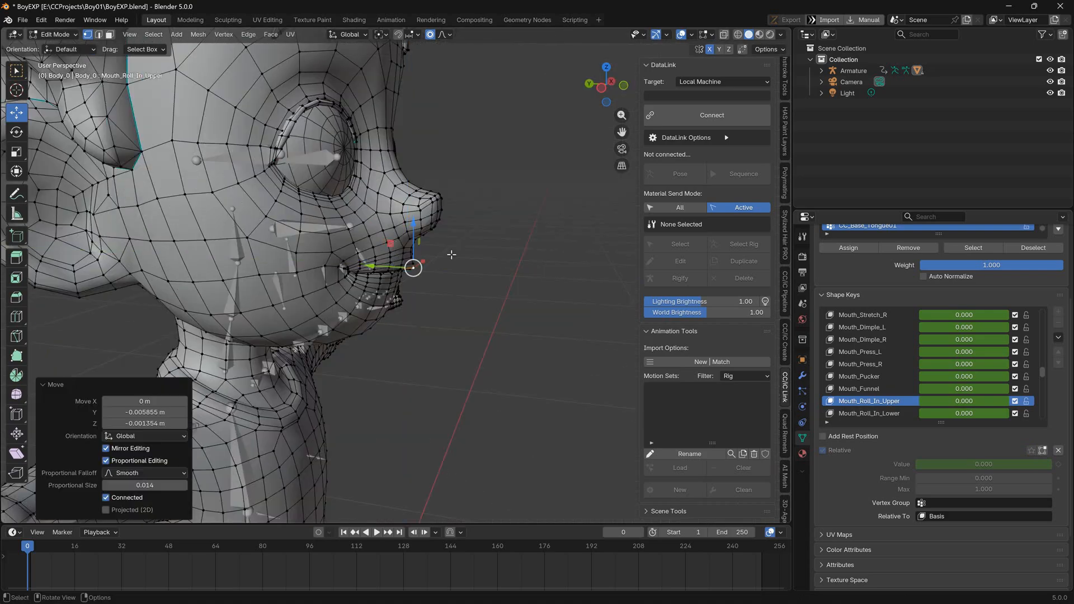
Rotate the upper lip in side view with a smaller proportional radius and push it back toward the teeth
key(KP_3)
key(r)
scroll(406, 168, down, 12)
click(400, 184)
drag(375, 258, 385, 259)
Adjust the height and depth of the upper lip to finish the Mouth_Roll_In_Upper shape
key(KP_1)
drag(357, 215, 357, 220)
middle_drag(357, 224, 442, 235)
drag(394, 258, 394, 253)
middle_drag(394, 252, 330, 249)
key(KP_1)
key(ctrl+z)
key(KP_3)
drag(379, 264, 393, 260)
key(KP_1)
Make Mouth_Roll_In_Lower active and roll the lower lip inward by rotating its centre vertices in side view
click(871, 415)
shift+click(375, 263)
key(KP_3)
key(r)
click(513, 356)
key(KP_1)
Make Mouth_L active and, with X mirroring off, move the character's right mouth corner toward the face centre
scroll(894, 364, down, 3)
click(879, 389)
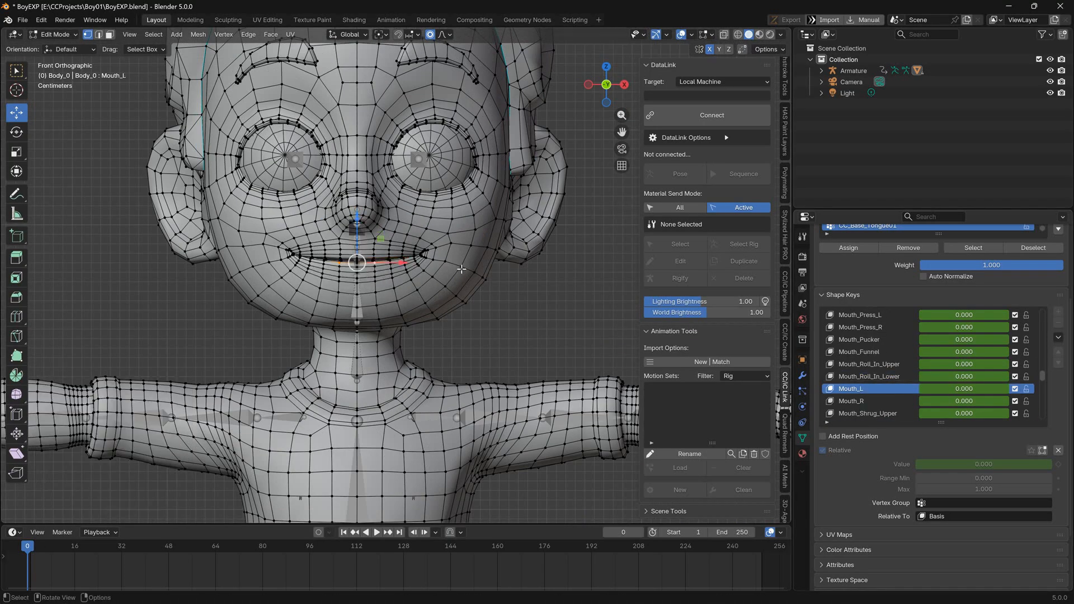
middle_drag(392, 240, 464, 246)
drag(305, 259, 336, 263)
middle_drag(337, 265, 399, 284)
key(KP_1)
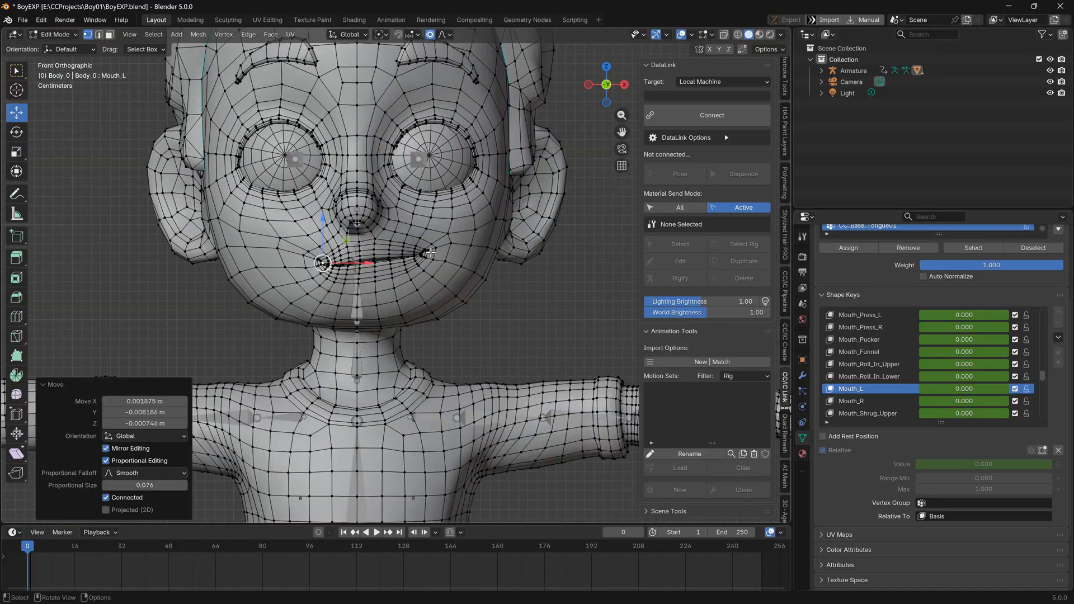
Move the character's left mouth corner outward and adjust the neighbouring lip vertices to the cheek surface
click(427, 255)
drag(427, 255, 437, 252)
middle_drag(403, 251, 475, 263)
middle_drag(392, 275, 386, 266)
drag(368, 271, 387, 271)
drag(389, 273, 434, 250)
key(KP_1)
Shift the middle of the lips toward the character's left and reshape the lips and right cheek with proportional moves
click(432, 252)
click(368, 253)
drag(368, 253, 371, 252)
middle_drag(347, 263, 420, 284)
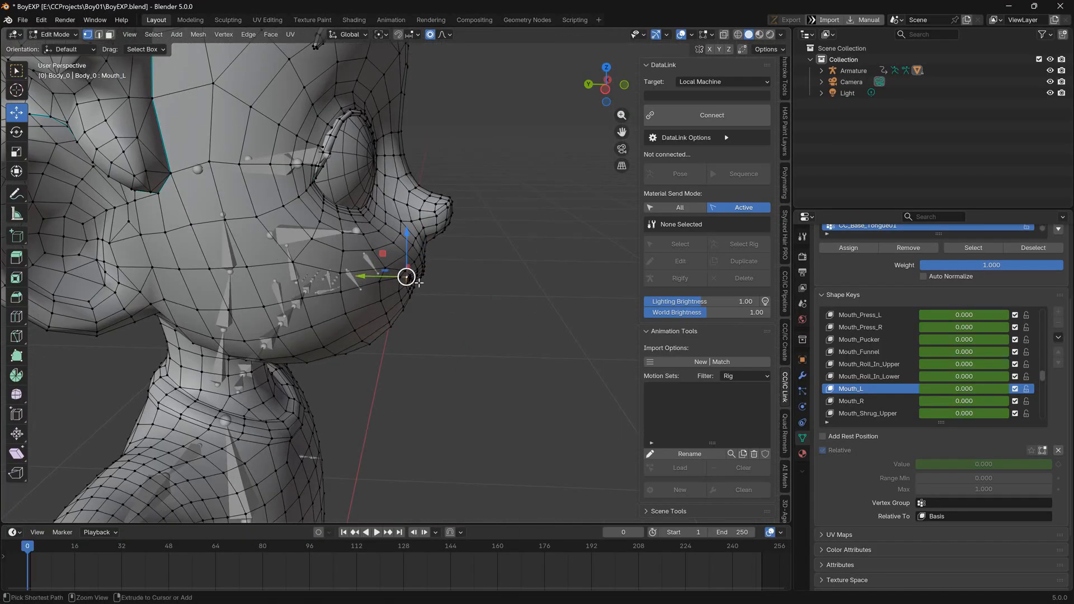
drag(405, 276, 401, 278)
click(369, 266)
middle_drag(372, 268, 404, 291)
drag(397, 296, 405, 299)
middle_drag(405, 297, 299, 263)
drag(288, 253, 291, 252)
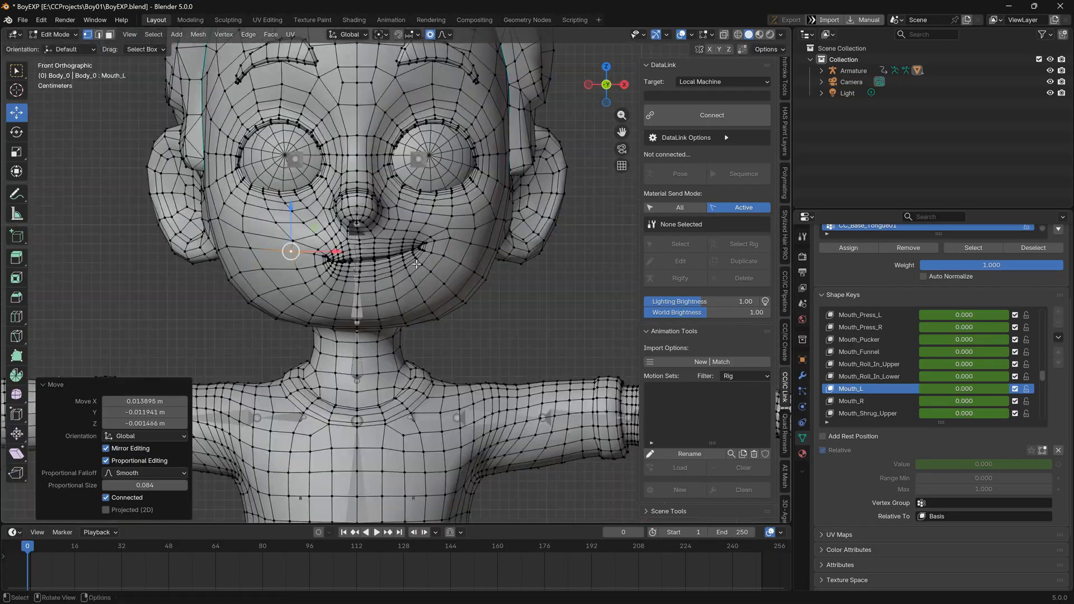
Fine-tune the character's left mouth corner and the lip depth around the shifted mouth
click(430, 253)
drag(429, 253, 431, 252)
middle_drag(420, 257, 476, 269)
click(398, 251)
click(367, 263)
drag(370, 263, 372, 266)
middle_drag(374, 266, 431, 276)
drag(407, 281, 404, 282)
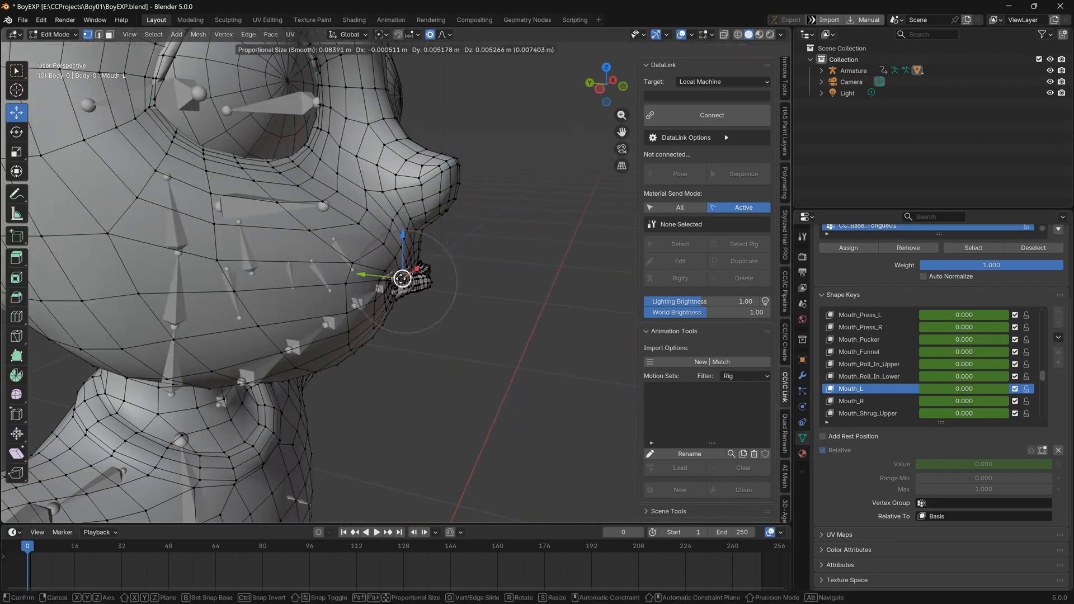
middle_drag(405, 281, 364, 275)
click(365, 273)
drag(365, 273, 367, 276)
key(KP_1)
Solo Mouth_L, refine the shifted mouth with the Grab brush in Sculpt Mode and return to Object Mode
click(58, 35)
click(58, 73)
click(1031, 409)
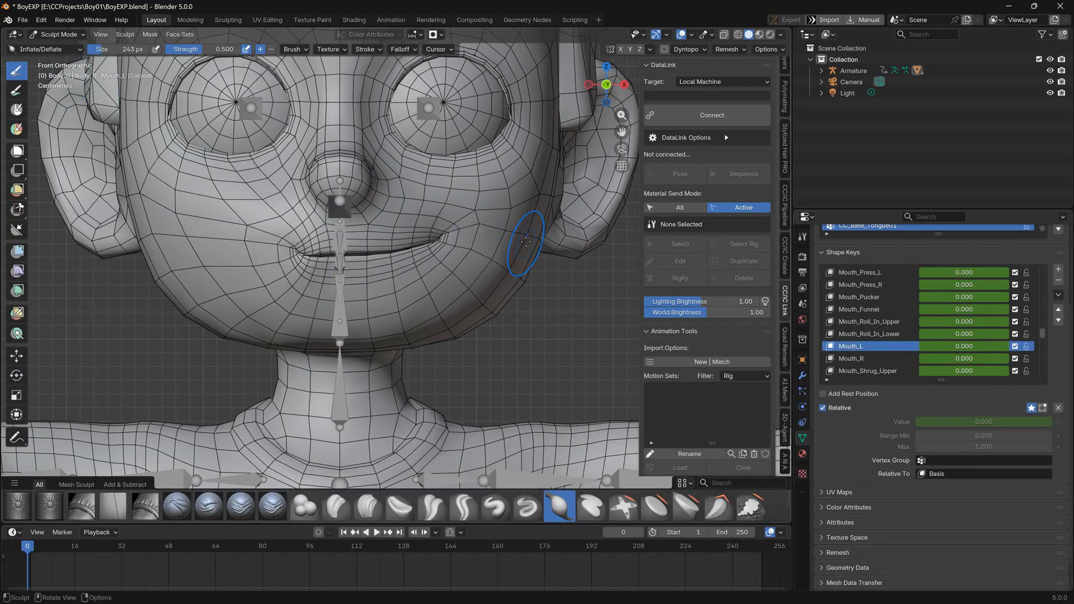
scroll(374, 258, down, 2)
key(g)
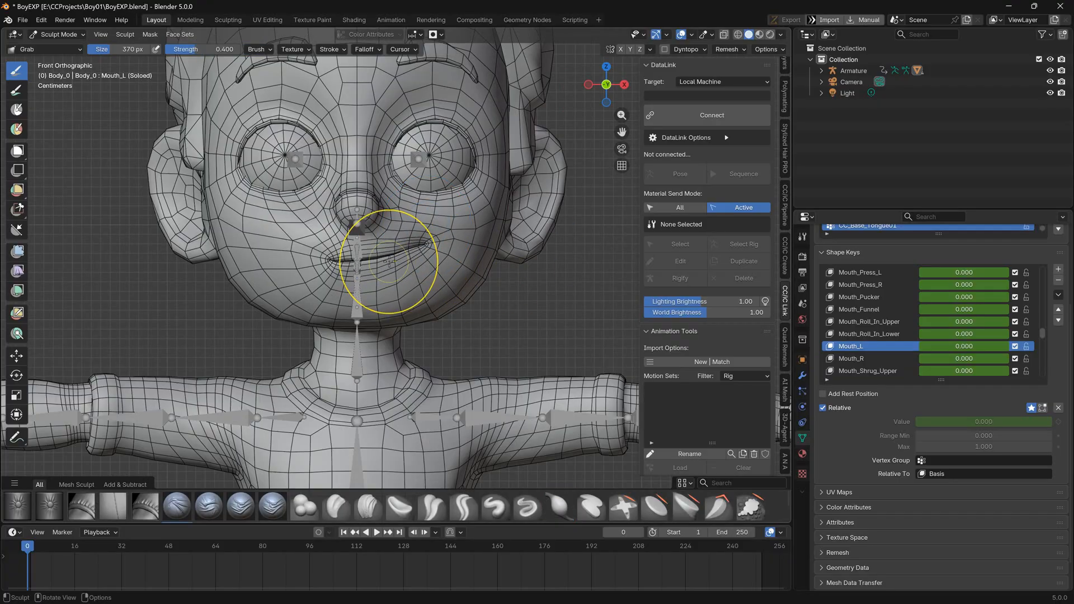
scroll(312, 303, down, 2)
key(ctrl+Tab)
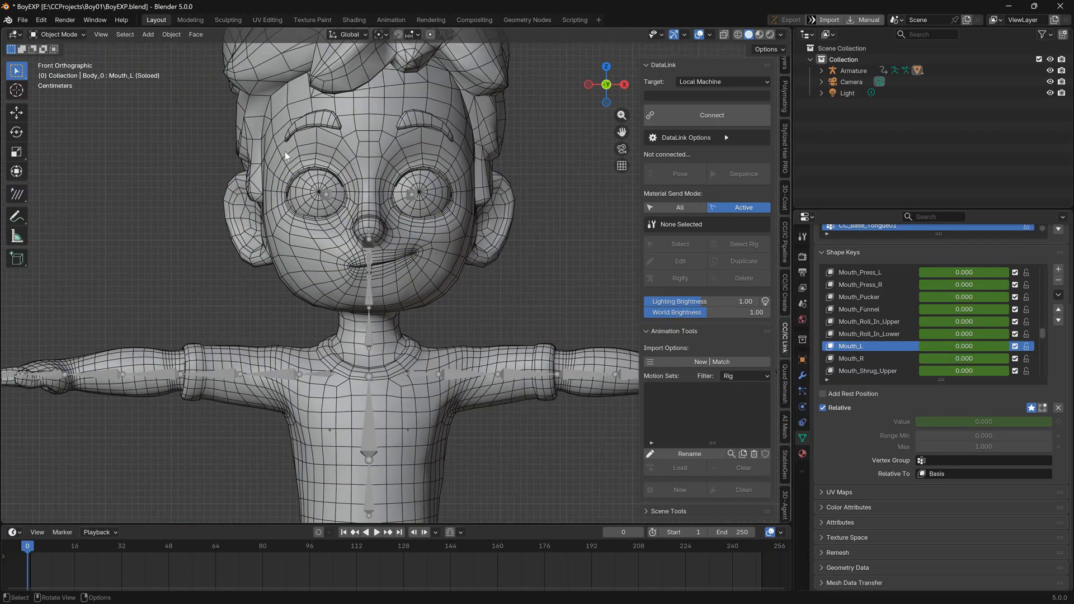
Try Copy from Objects on Mouth_L and create a new combined shape key from the current mouth shape
click(1058, 296)
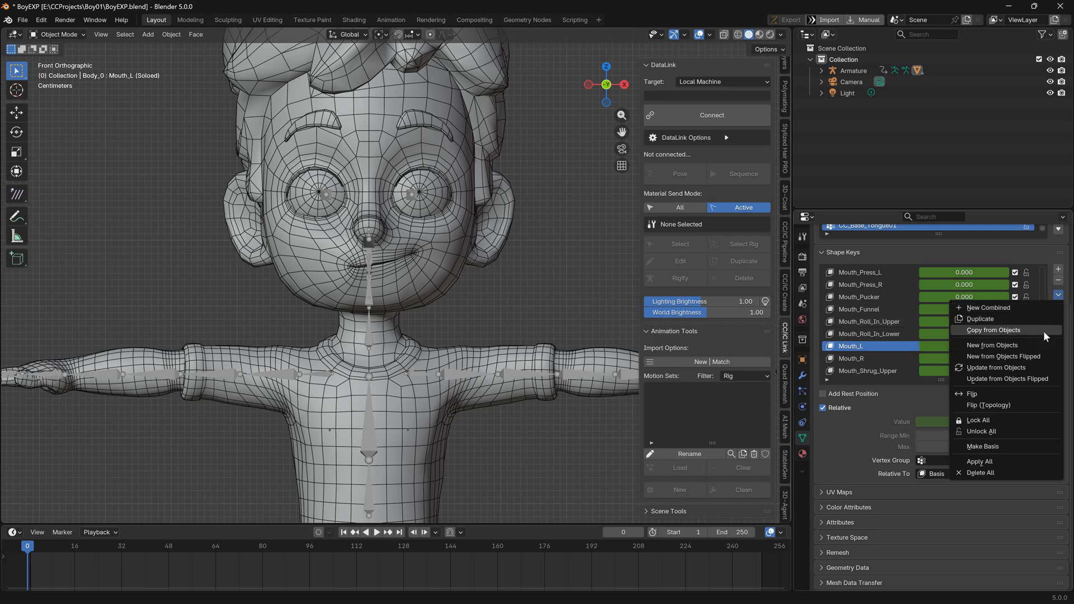
click(991, 331)
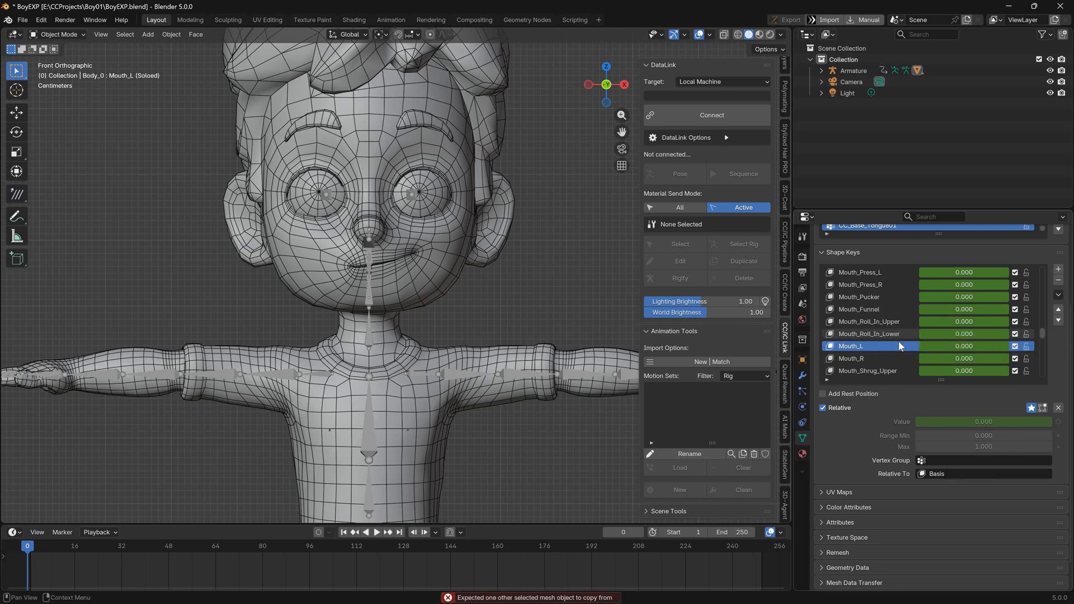
click(1059, 297)
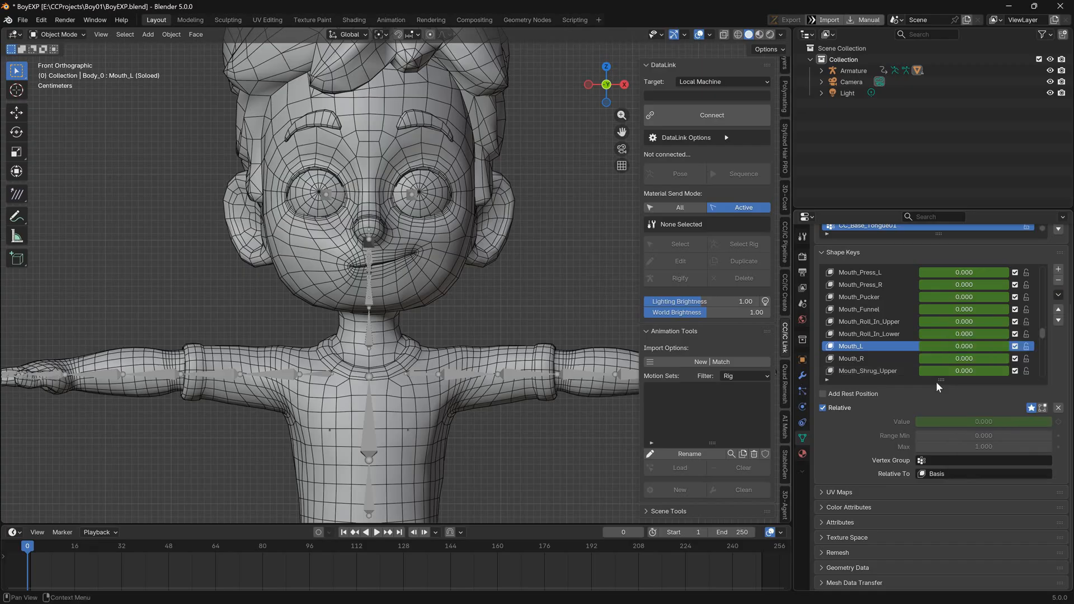
click(1059, 296)
click(1058, 297)
click(988, 308)
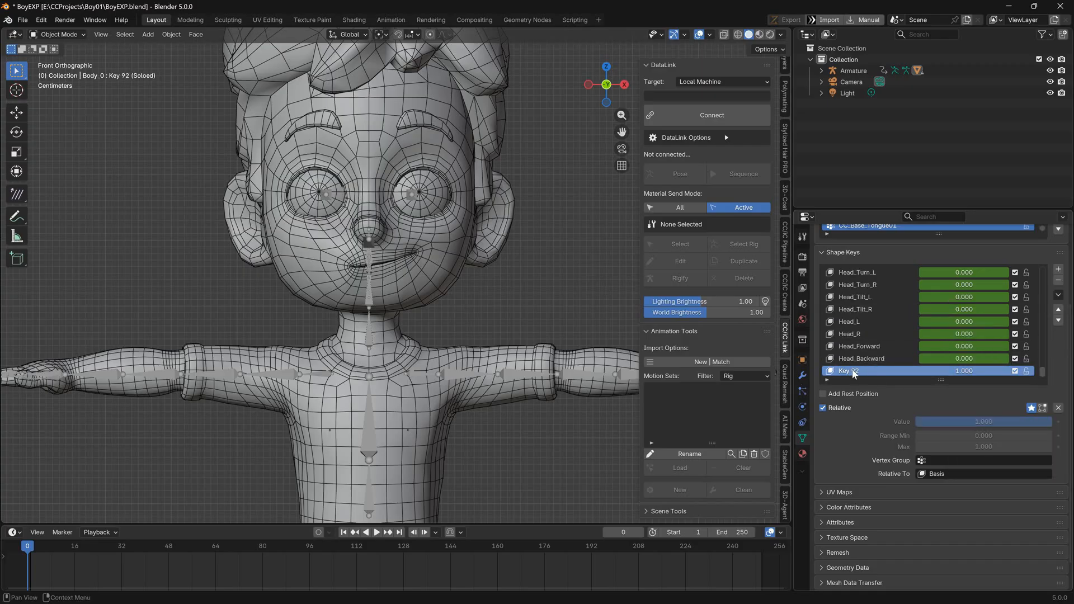
Try mirroring the new combined shape key with Flip and Flip (Topology)
click(1058, 296)
click(1030, 397)
click(1058, 296)
click(1011, 406)
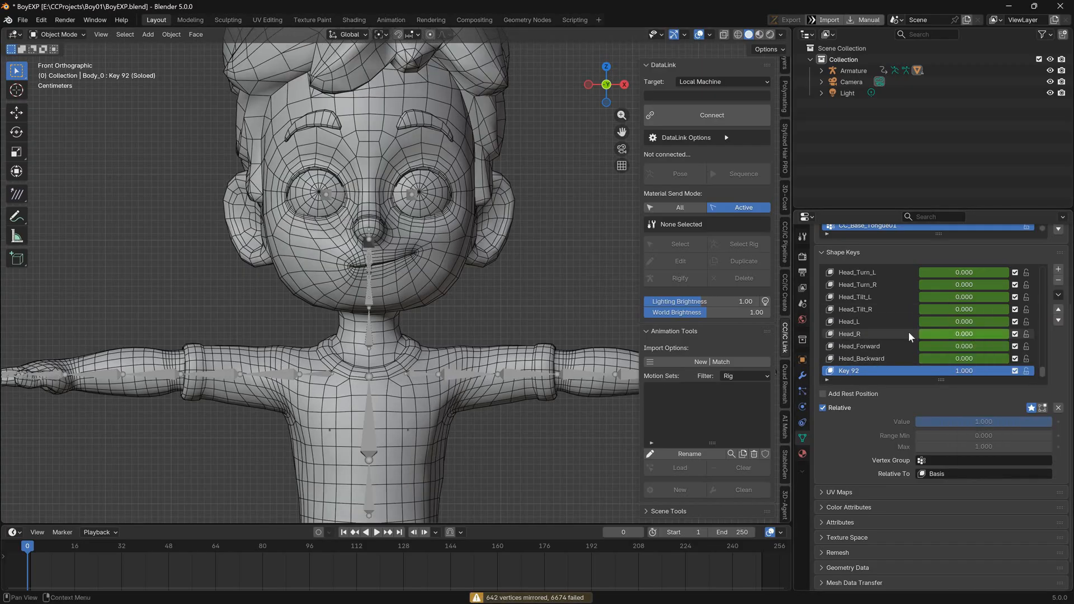
Make Basis the active shape key and select the connected body mesh in Edit Mode
scroll(906, 309, up, 20)
click(840, 275)
click(387, 271)
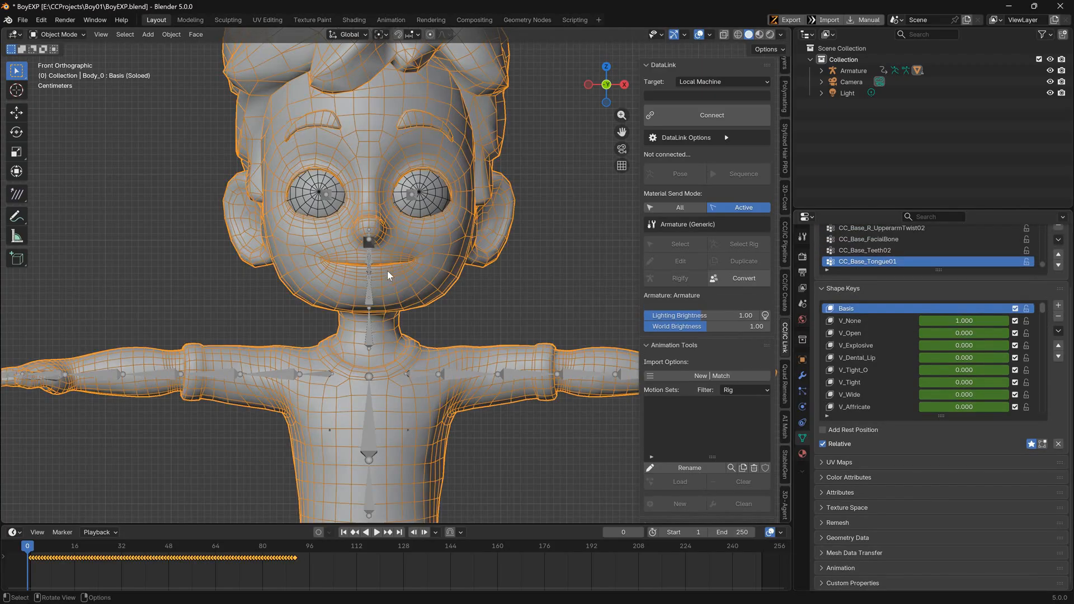
key(Tab)
key(l)
key(F3)
text(snap)
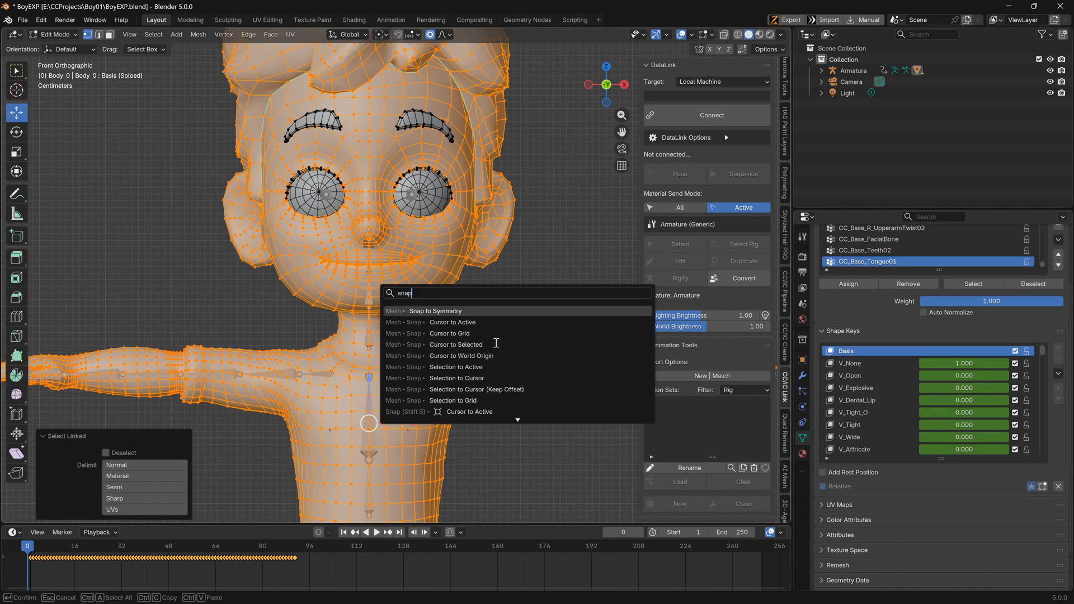
key(Escape)
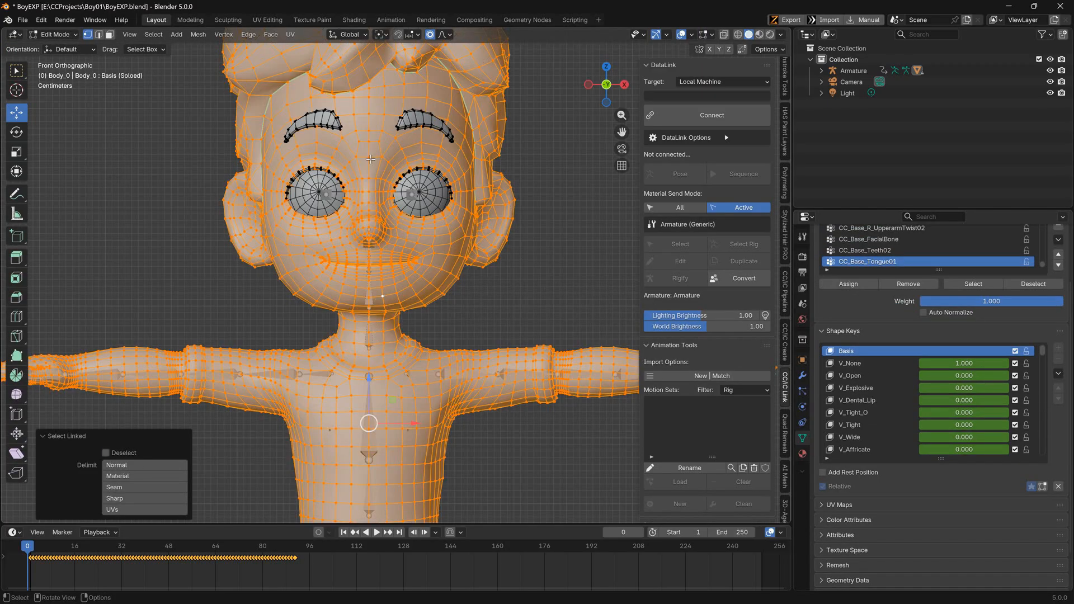
click(370, 219)
ctrl+scroll(371, 218, up, 18)
ctrl+scroll(385, 203, down, 2)
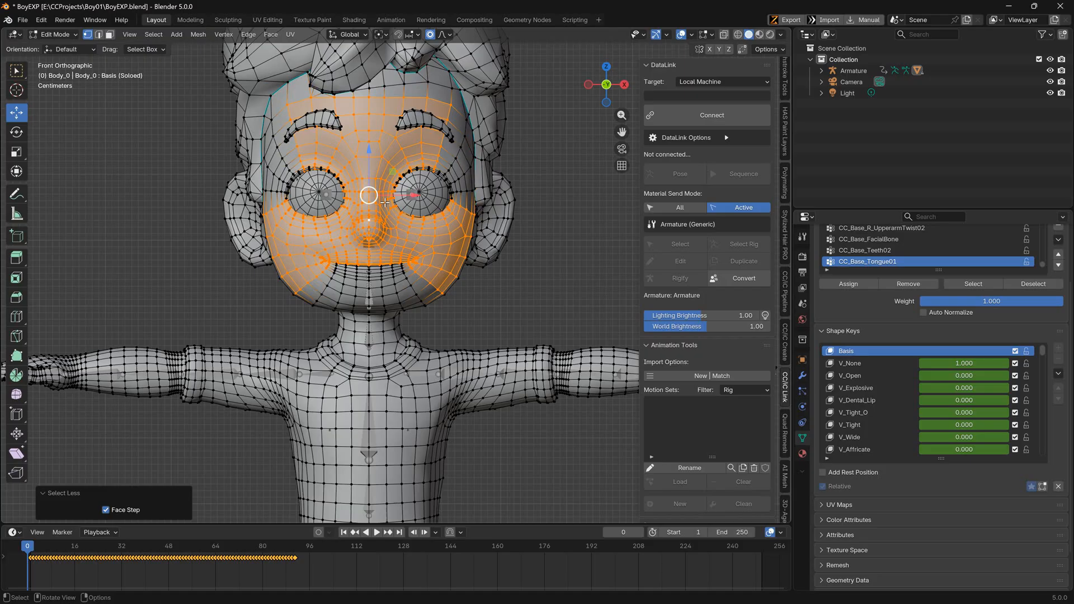
Grow a selection from the upper lip over the lower face on Basis and run Snap to Symmetry from -X to +X
click(357, 266)
ctrl+scroll(372, 268, up, 3)
ctrl+scroll(372, 271, down, 3)
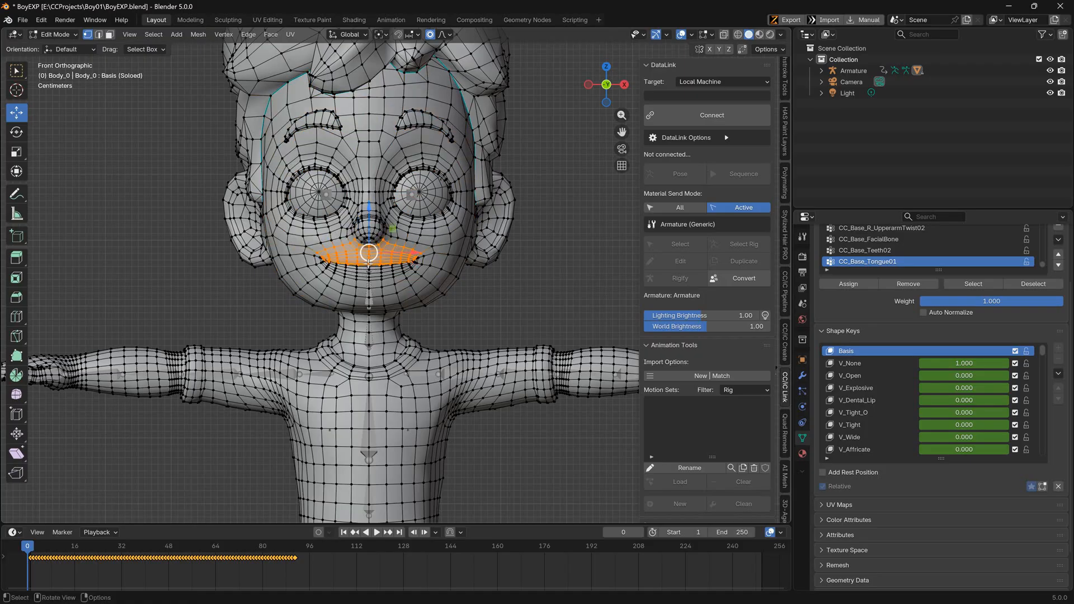
ctrl+scroll(374, 277, up, 6)
ctrl+scroll(373, 280, up, 1)
key(F3)
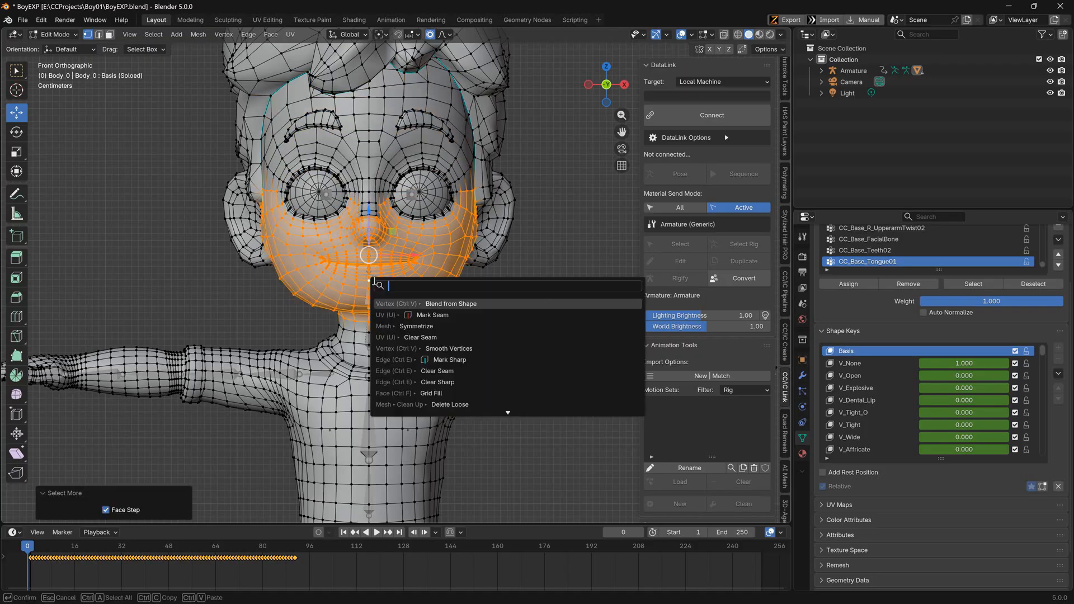
text(snap)
key(Return)
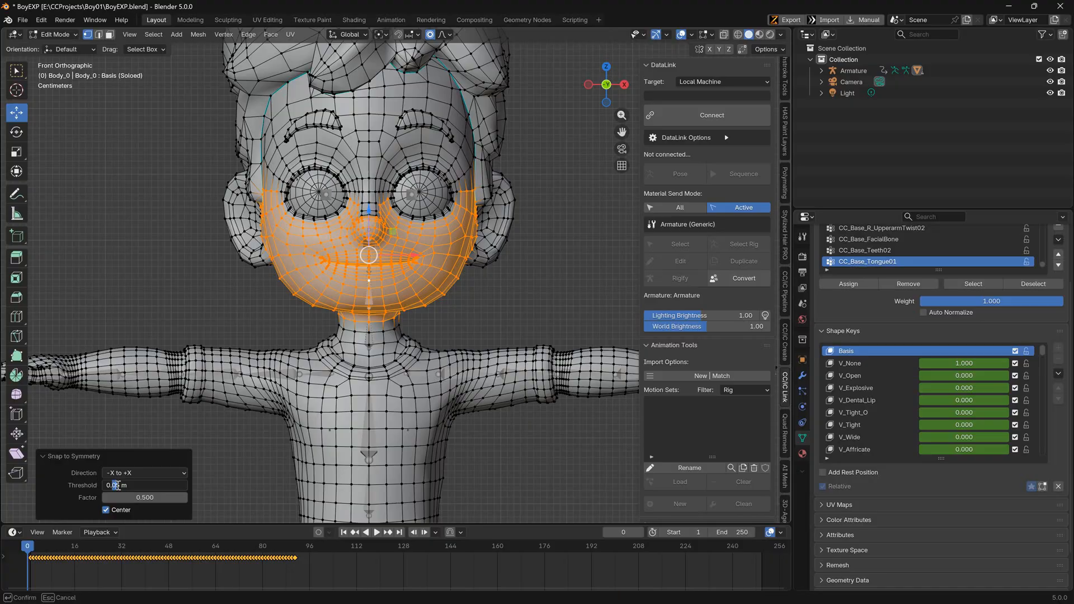
Adjust the Snap to Symmetry threshold, trying 0.6 m, with a factor of 0.500, and clear the selection
text(1)
key(Return)
key(Return)
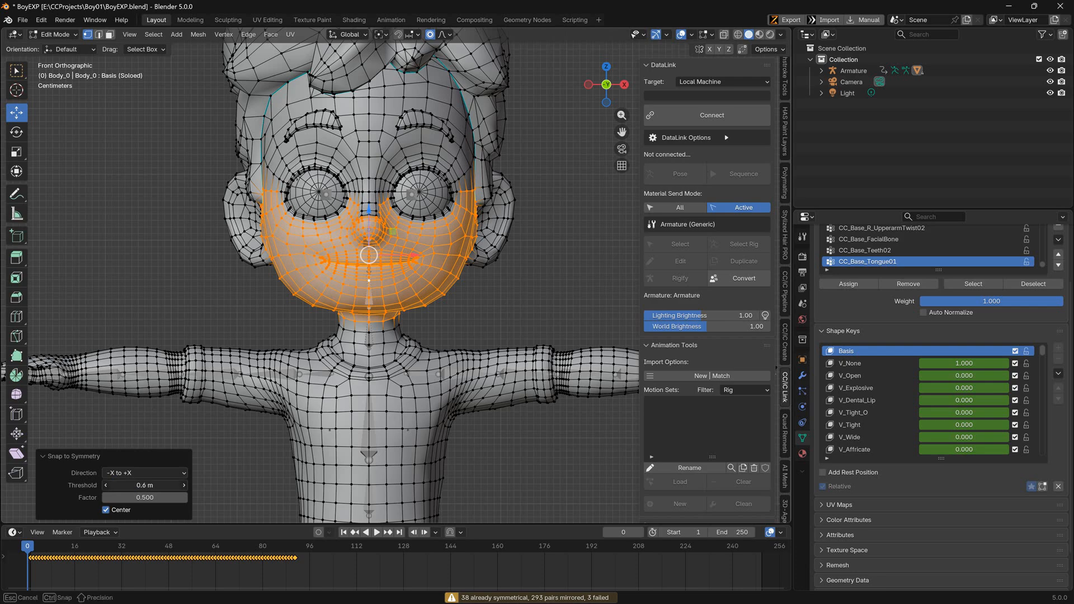
mouse_move(145, 498)
mouse_down()
mouse_move(160, 498)
mouse_move(147, 497)
mouse_up()
click(143, 484)
text(2)
key(Return)
click(116, 189)
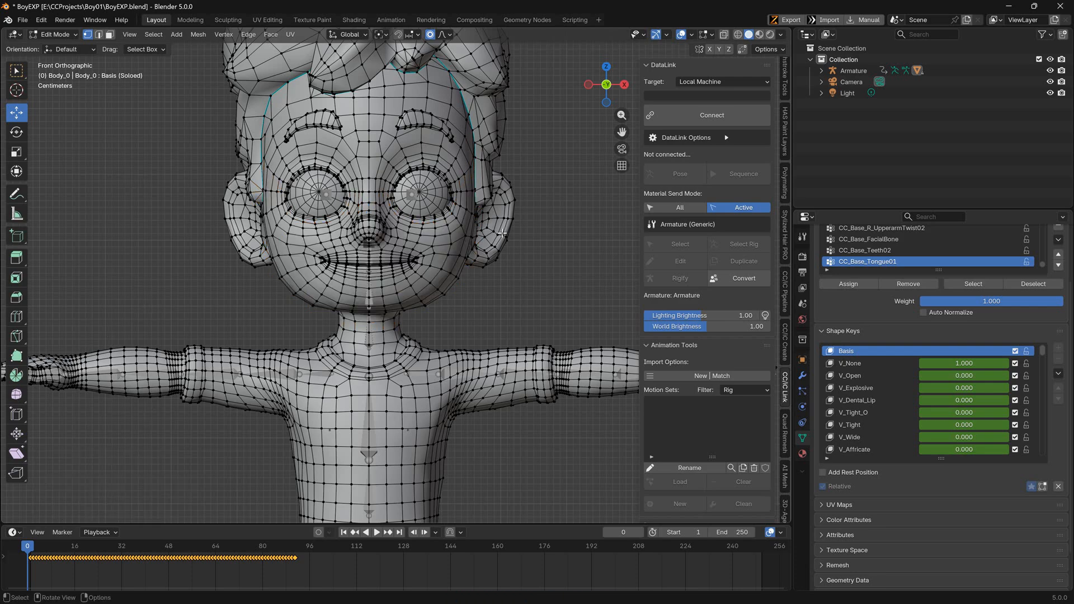
Make the combined shape key Key 92 active and grow a vertex selection from its mouth over the lower face
drag(1042, 352, 1043, 457)
click(895, 450)
key(ctrl+KP_Add)
key(ctrl+KP_Add)
key(ctrl+KP_Add)
key(ctrl+KP_Add)
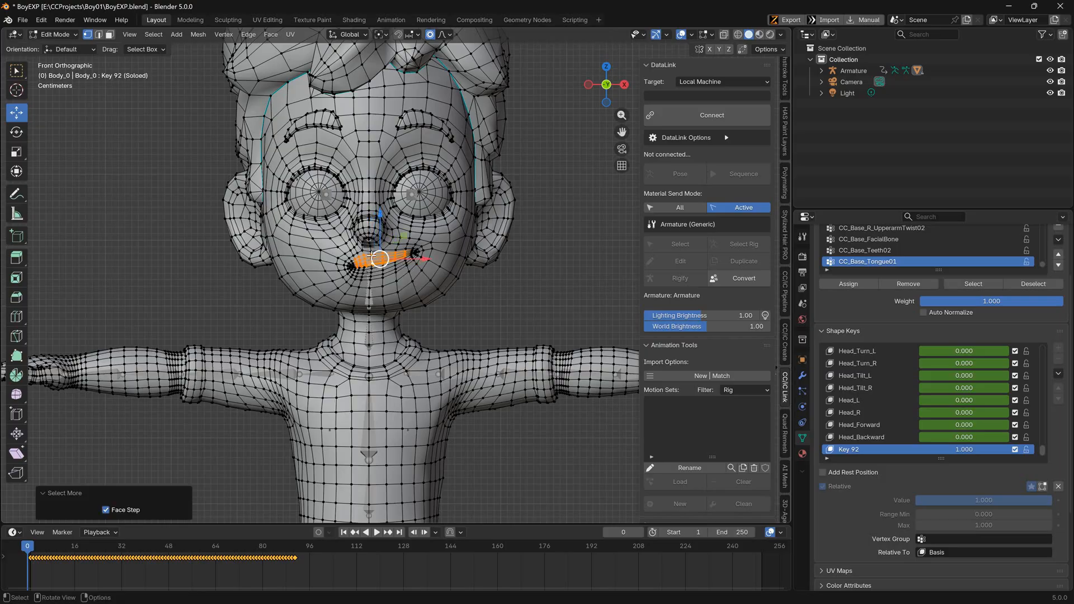
click(372, 271)
key(ctrl+KP_Add)
key(ctrl+KP_Add)
key(ctrl+KP_Add)
key(ctrl+KP_Add)
key(ctrl+KP_Add)
key(ctrl+KP_Add)
key(ctrl+KP_Add)
key(ctrl+KP_Add)
key(ctrl+KP_Add)
key(ctrl+KP_Add)
key(F3)
key(Escape)
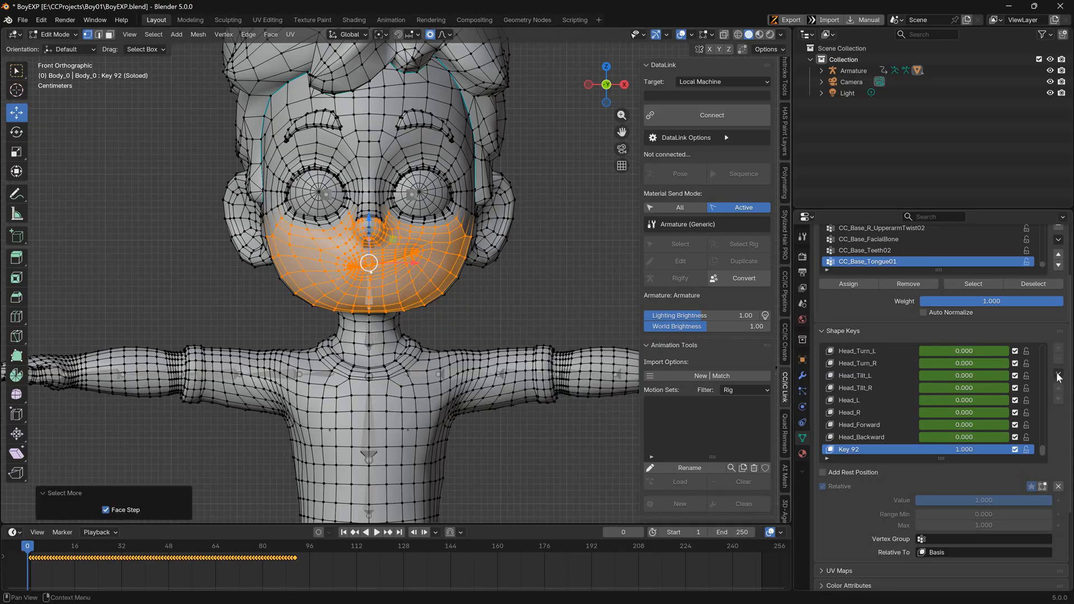
Try flipping Key 92 to the other side in Object Mode
click(1058, 374)
key(Tab)
click(1058, 331)
click(1008, 440)
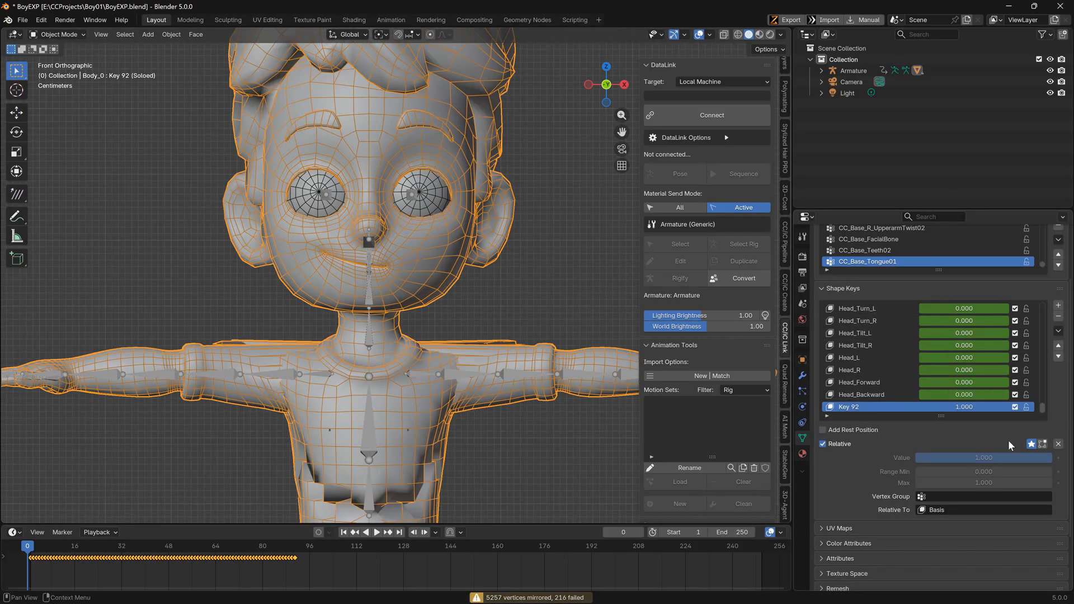
Invert the vertex selection, grow it toward the mouth and blend that area of Key 92 from Basis at 1.000
key(Tab)
key(ctrl+i)
key(F3)
key(Down)
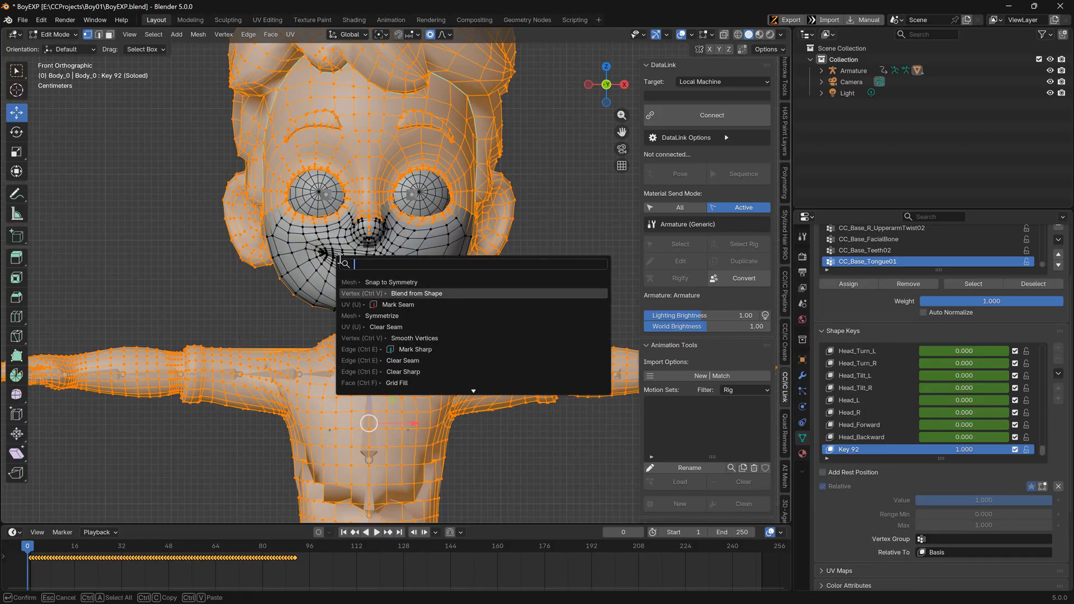
key(Return)
key(ctrl+z)
key(ctrl+KP_Add)
key(ctrl+KP_Add)
key(ctrl+KP_Add)
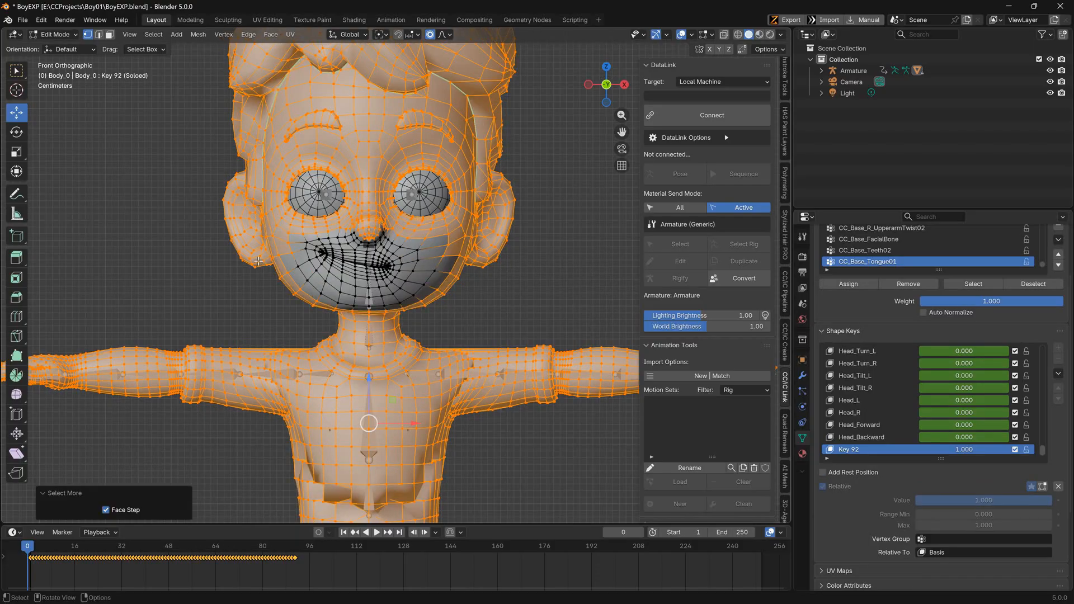
key(F3)
key(Return)
middle_drag(233, 482, 166, 497)
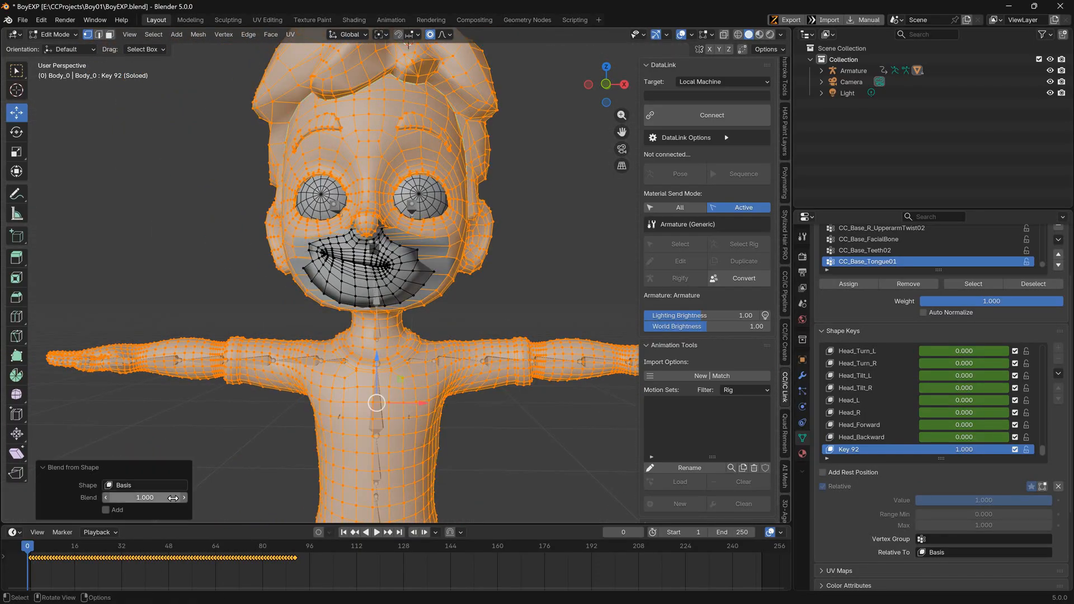
Undo the blend from Basis and the selection changes on Key 92
key(KP_1)
key(F3)
click(311, 383)
key(ctrl+z)
key(ctrl+z)
key(ctrl+z)
key(ctrl+z)
key(ctrl+z)
key(ctrl+z)
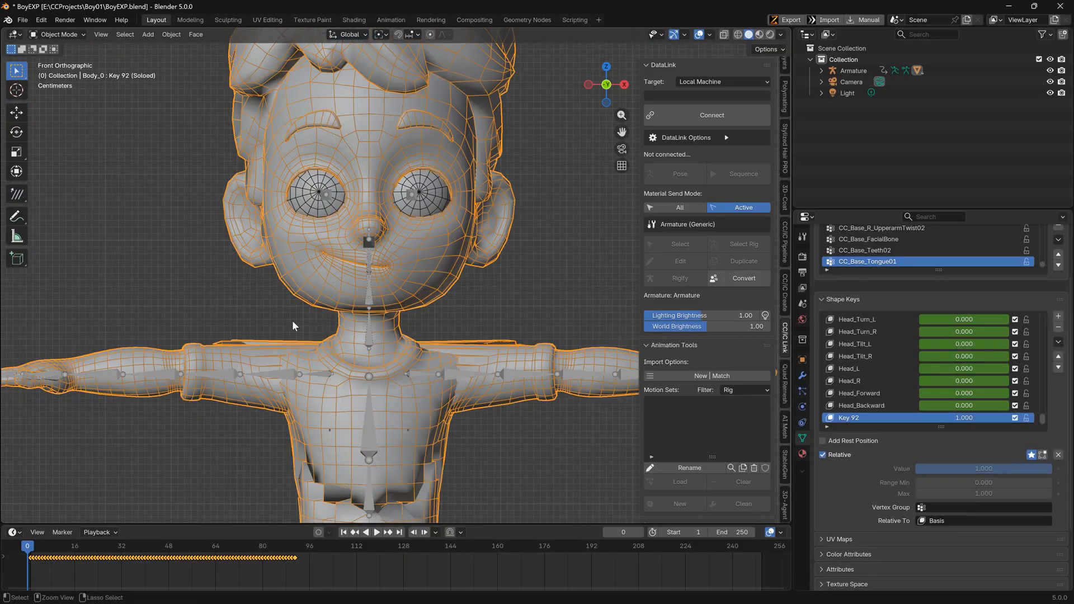
Flip Key 92 once more with a different flip option in Object Mode and step back one change
key(Tab)
key(Tab)
click(1058, 331)
click(985, 352)
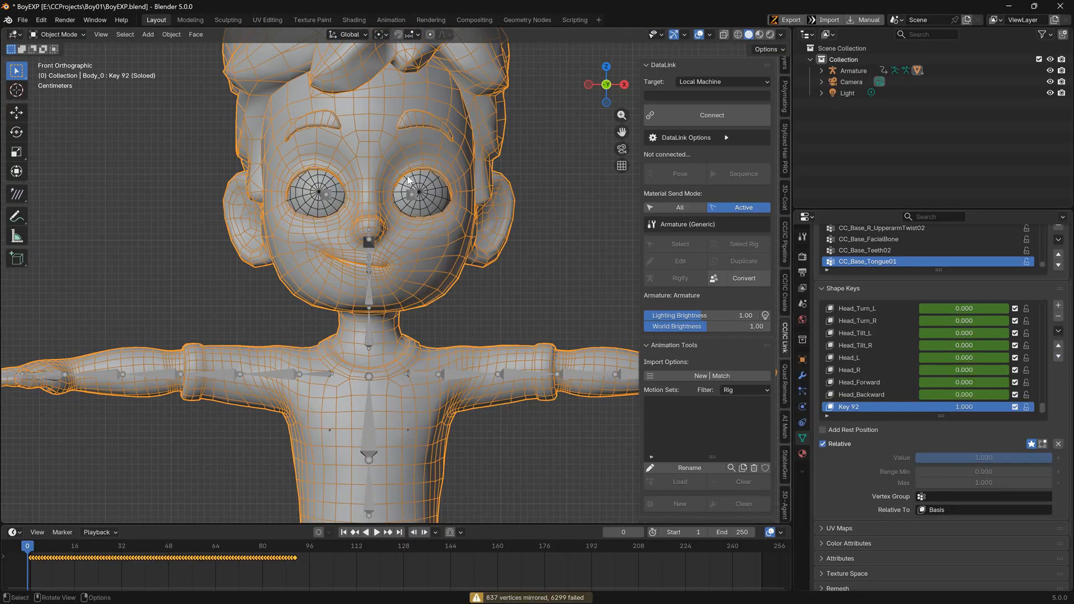
key(ctrl+z)
Select the mouth-corner vertex of Key 92 in Edit Mode and adjust its position with proportional editing
middle_drag(412, 258, 375, 266)
scroll(358, 266, up, 5)
key(Tab)
click(295, 267)
middle_drag(288, 279, 297, 290)
key(g)
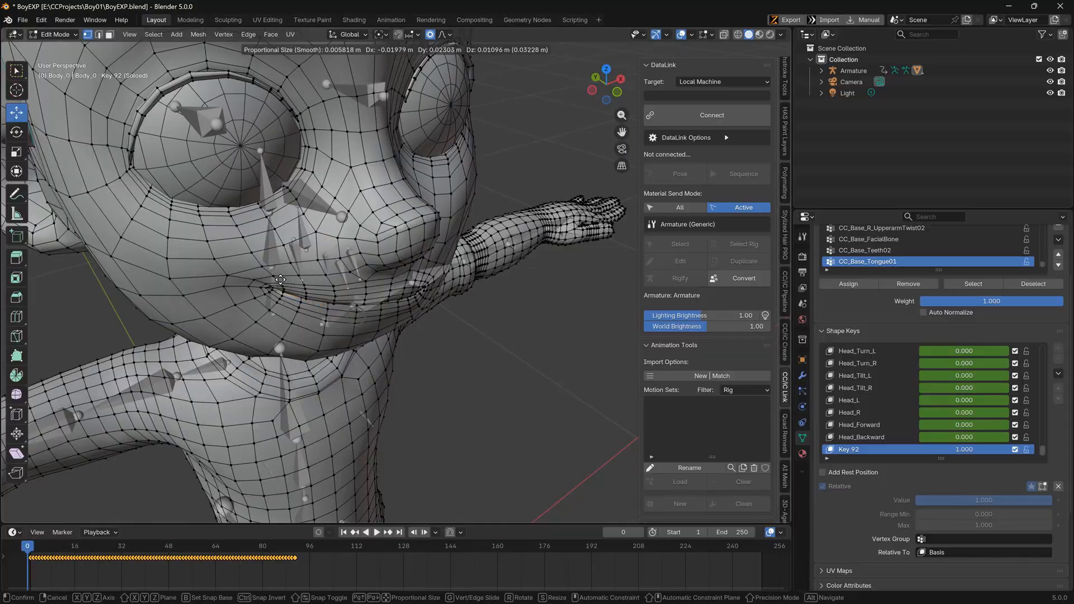
right_click(330, 302)
key(g)
click(274, 286)
Refine the mouth corner of Key 92 with the Grab brush in Sculpt Mode, return to Object Mode and deselect everything
click(57, 34)
click(59, 70)
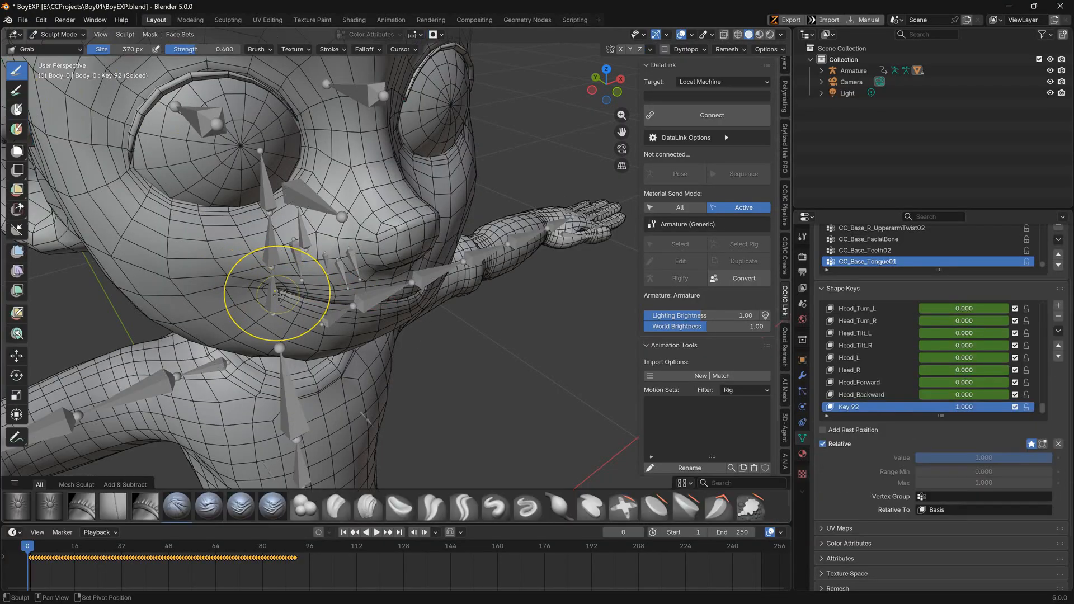
middle_drag(278, 293, 274, 240)
drag(224, 243, 291, 247)
key(KP_1)
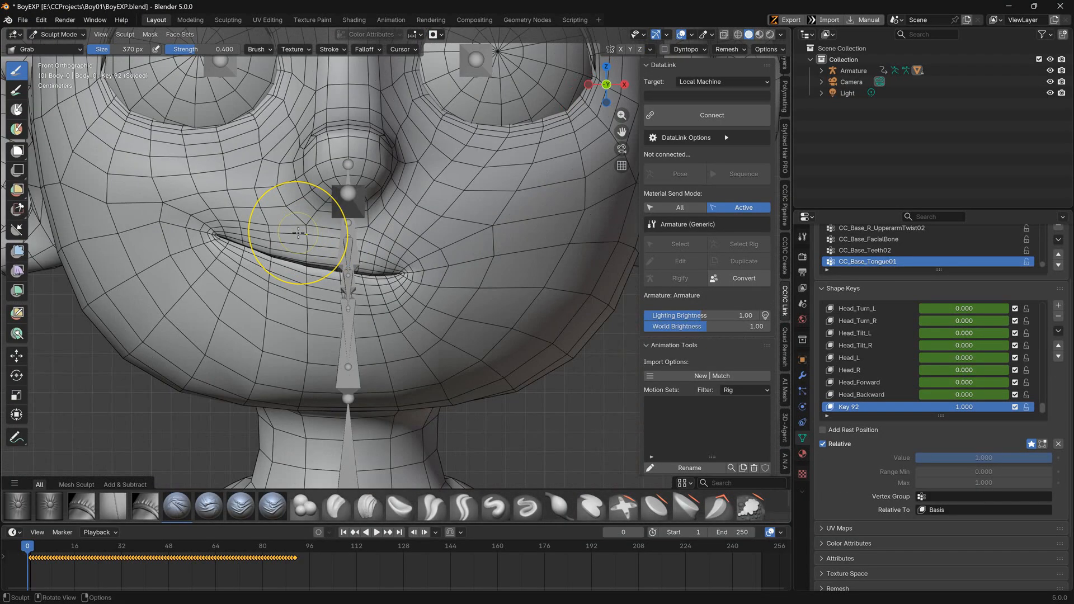
scroll(298, 233, down, 5)
click(55, 35)
click(52, 48)
click(140, 145)
Make the Mouth_R shape key active and select the connected body mesh in Edit Mode
drag(1042, 408, 1040, 329)
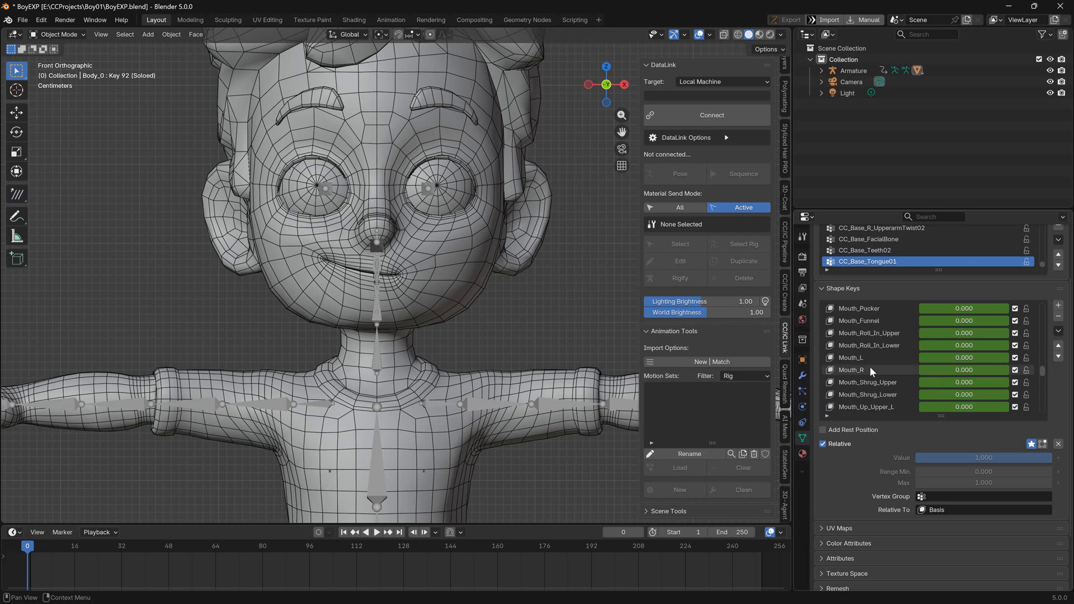
click(870, 370)
key(Tab)
key(l)
Blend the selected mesh on Mouth_R from shape Key 92 at 1.000 without adding, and return to Object Mode
key(F3)
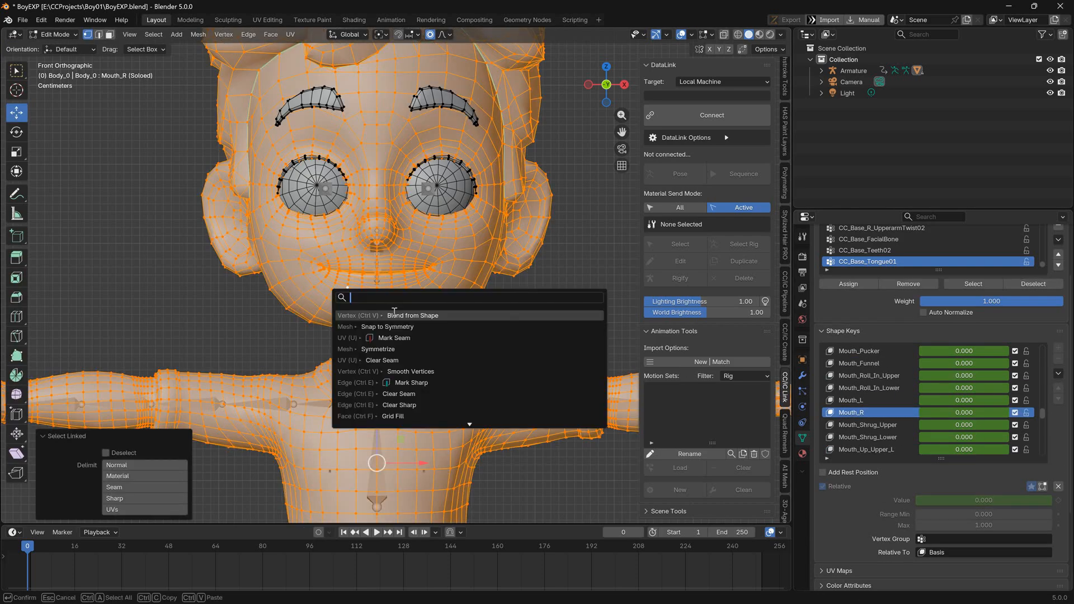
click(395, 314)
click(161, 485)
click(146, 497)
text(k)
click(153, 485)
text(k)
click(173, 368)
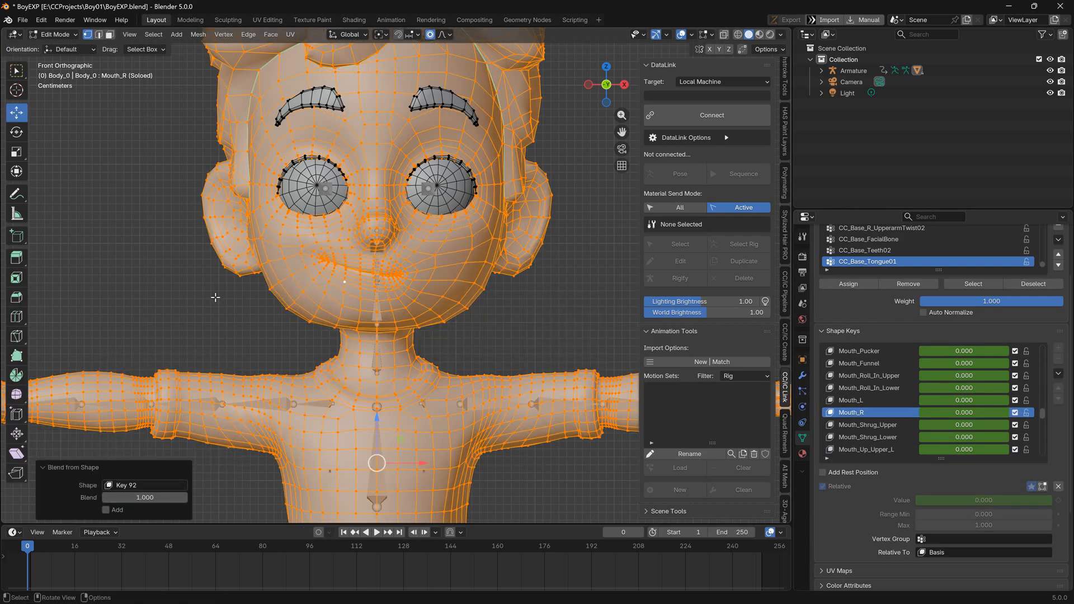
key(Tab)
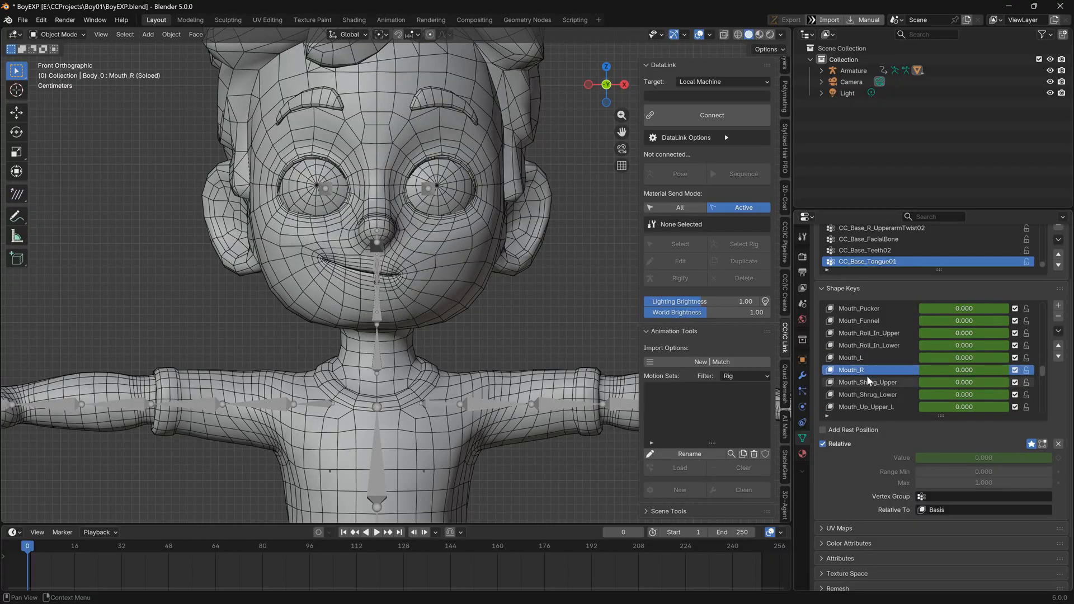
Delete the temporary Key 92 shape key from the end of the shape key list
click(873, 382)
click(78, 34)
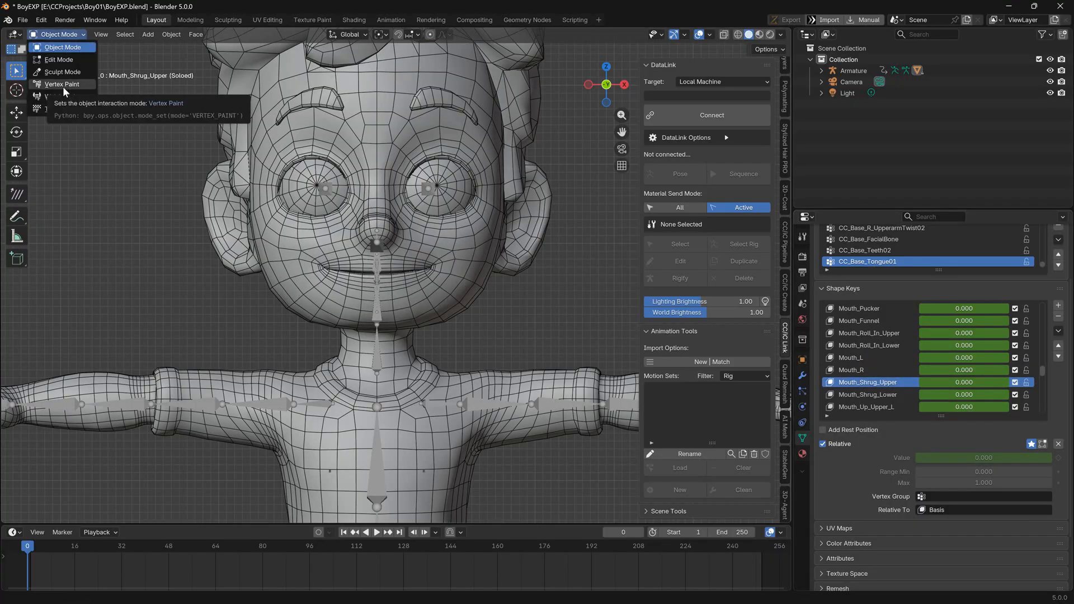
click(889, 407)
mouse_move(1042, 371)
mouse_down()
mouse_move(1042, 414)
mouse_move(1034, 368)
mouse_up()
click(1059, 317)
Make Mouth_Shrug_Upper active and raise the upper lip with the X-mirrored Grab brush in Sculpt Mode
click(876, 380)
scroll(908, 362, down, 2)
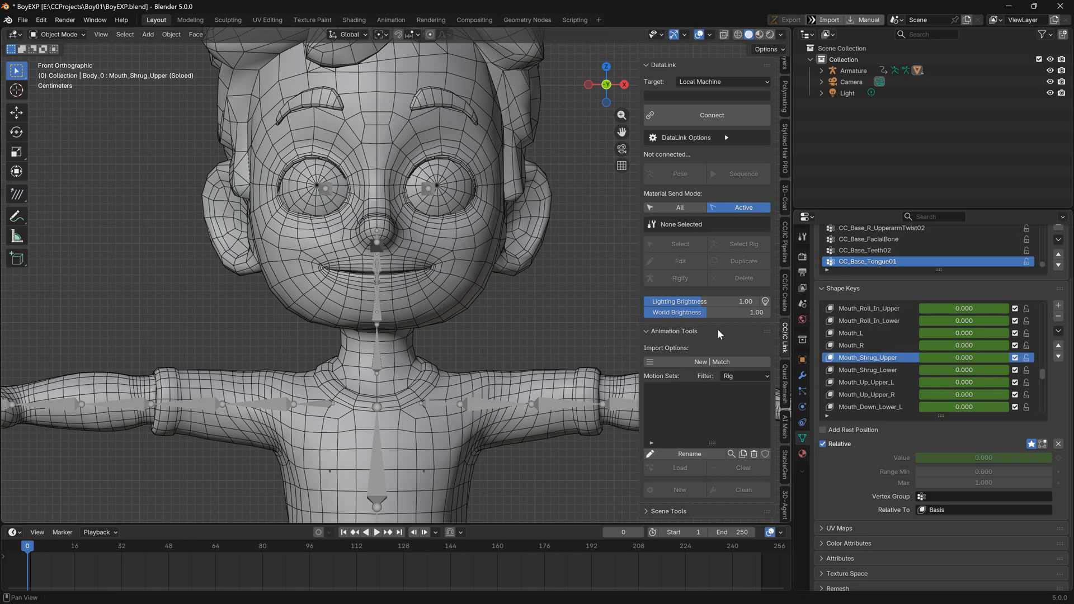
scroll(392, 269, up, 2)
click(59, 34)
click(62, 74)
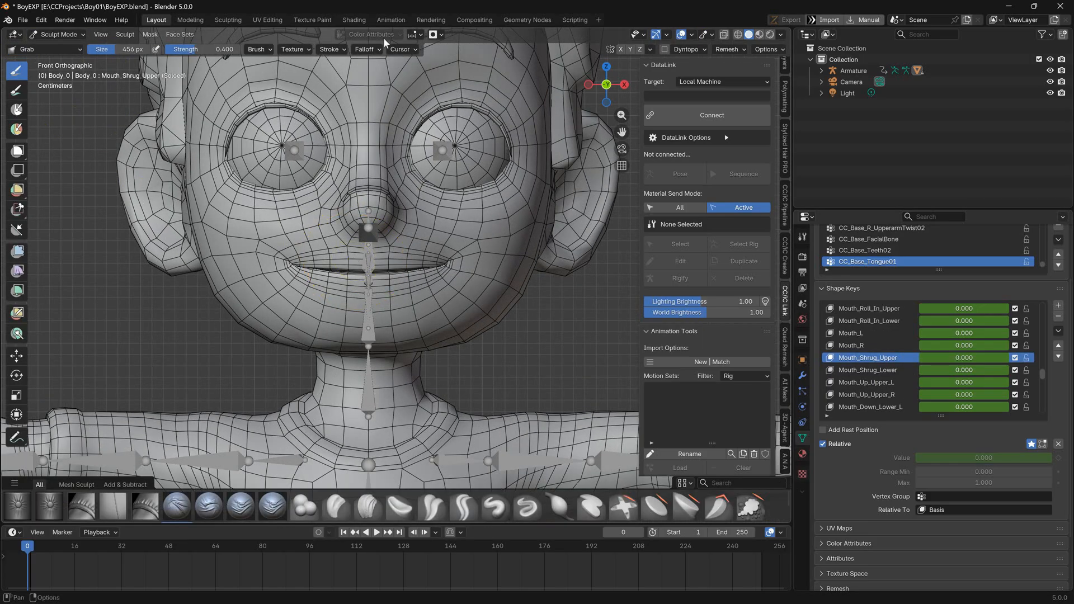
drag(349, 270, 328, 254)
key(bracketleft)
key(bracketleft)
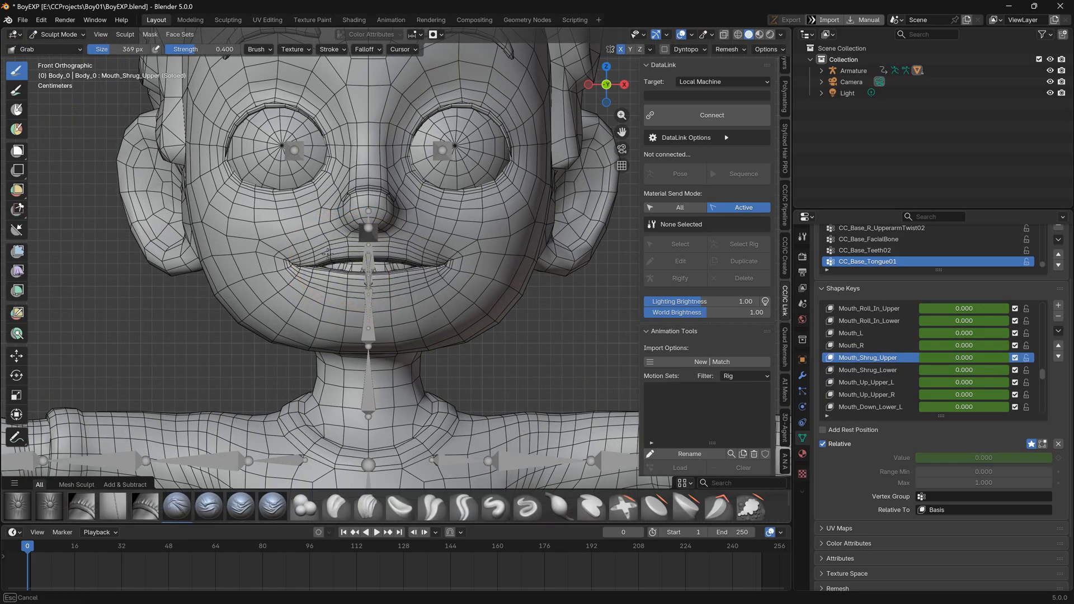
Make Mouth_Shrug_Lower active and reshape the lower lip with the X-mirrored Grab brush, resizing it to about 366 px
click(871, 370)
middle_drag(343, 285, 477, 280)
key(bracketright)
key(bracketright)
key(bracketright)
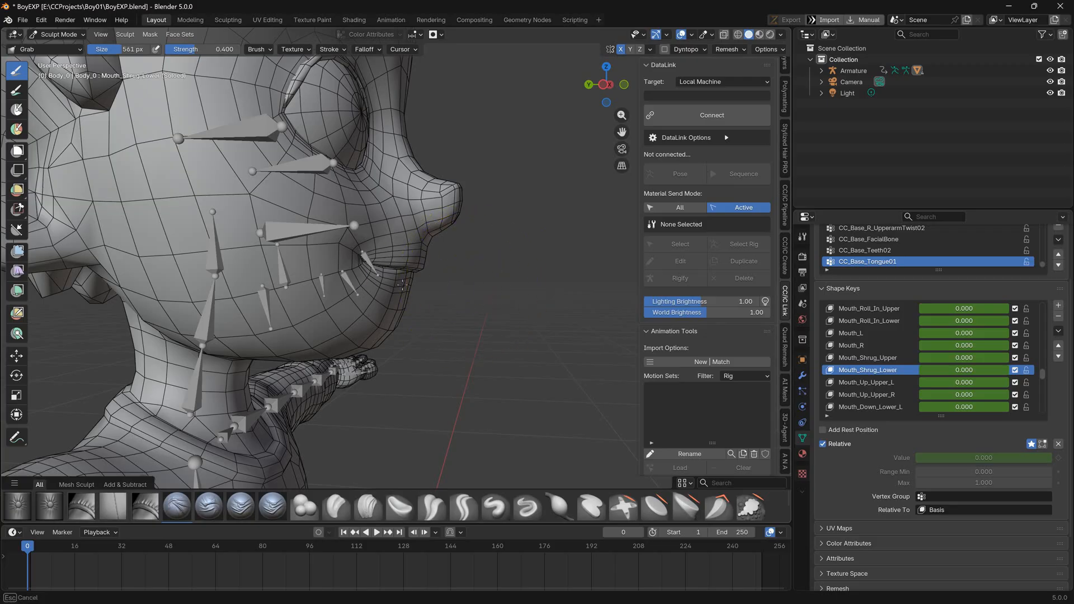
key(bracketleft)
key(bracketleft)
key(bracketleft)
key(bracketleft)
key(KP_1)
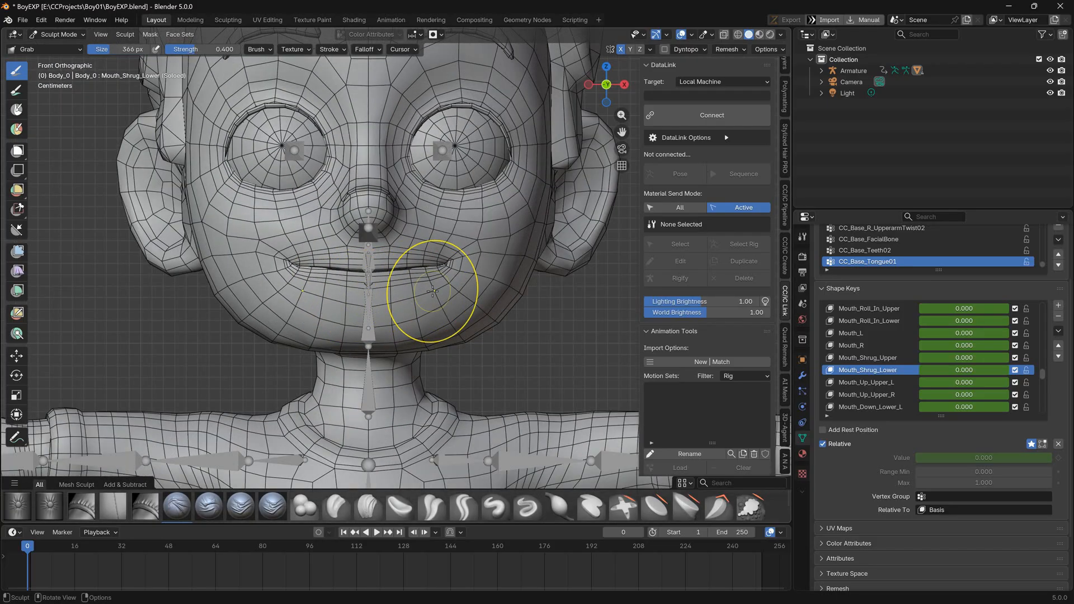
Raise one upper-lip vertex by 0.020876 m in Z with proportional editing on Mouth_Up_Upper_L, and the opposite vertex equally on Mouth_Up_Upper_R
click(872, 382)
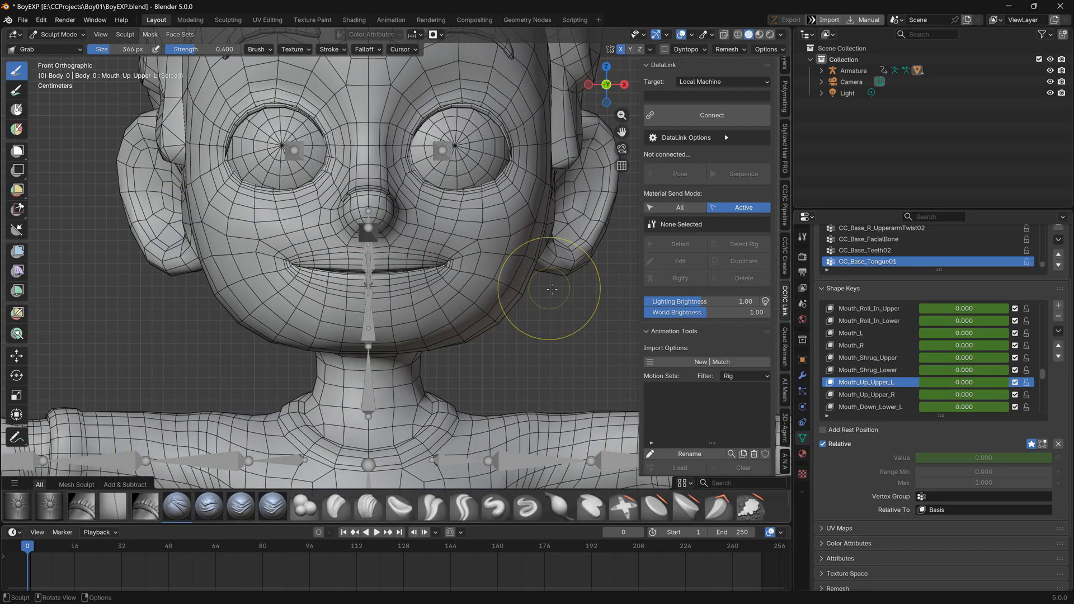
click(58, 34)
click(58, 60)
click(407, 267)
click(712, 52)
drag(409, 222, 410, 198)
scroll(411, 209, down, 20)
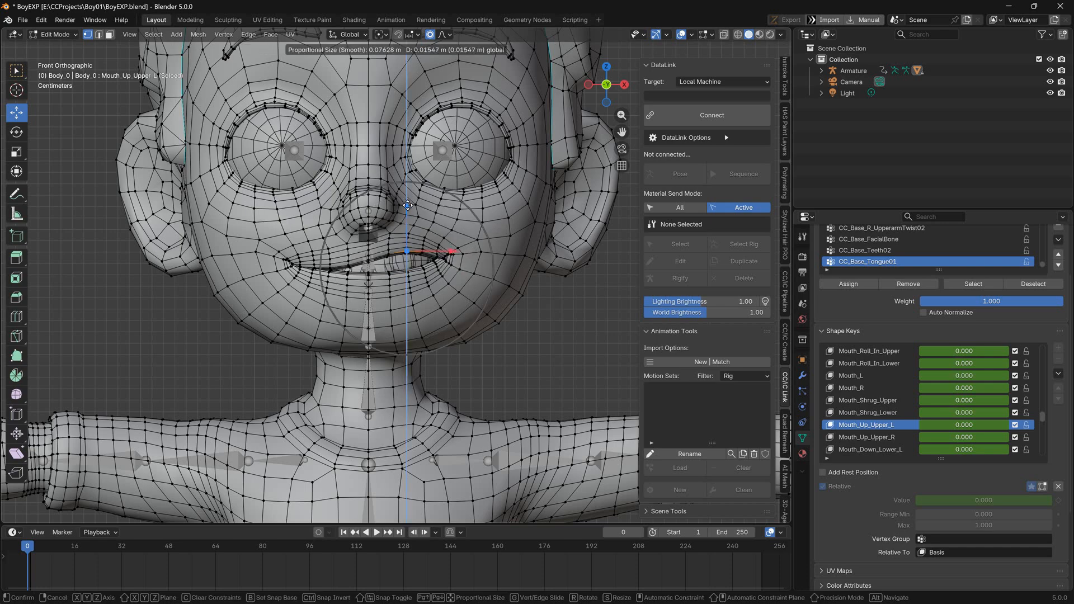
click(164, 422)
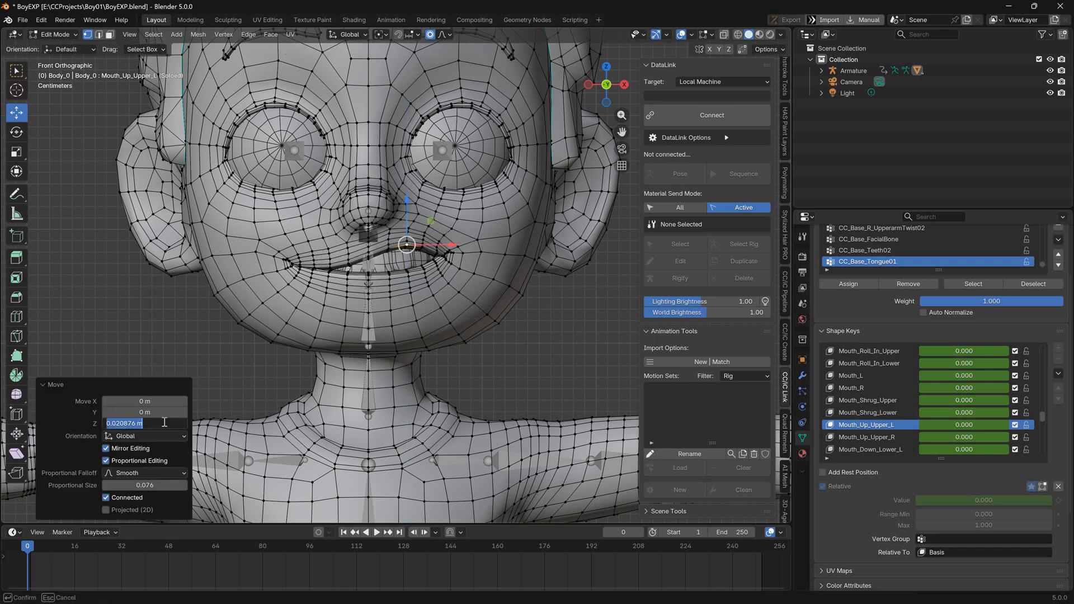
click(868, 438)
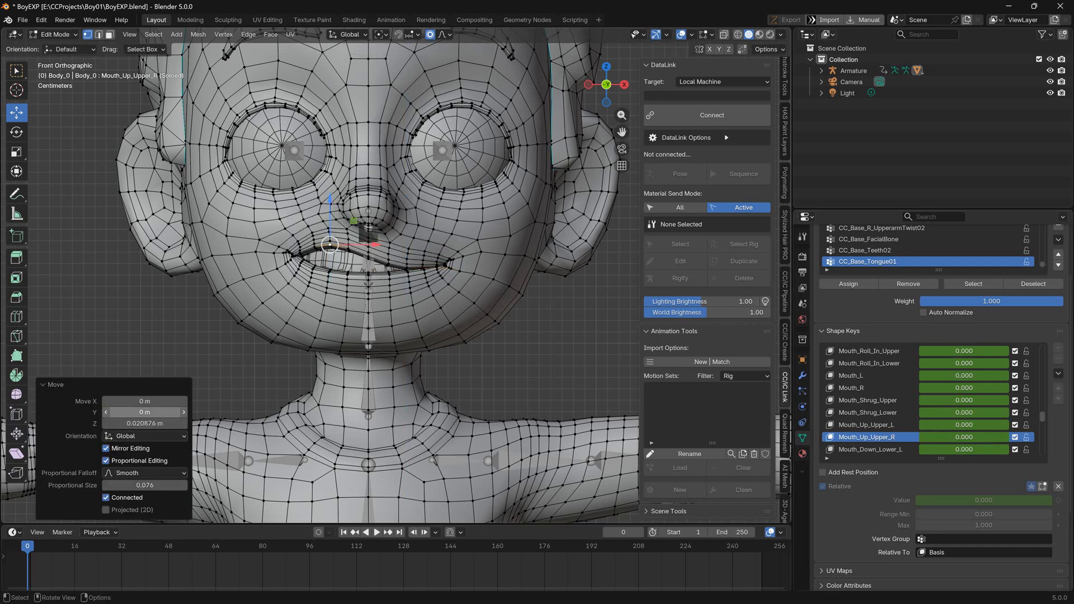
Lower one lower-lip vertex on Mouth_Down_Lower_L and the opposite vertex on Mouth_Down_Lower_R, pasting the copied Z offset for the second
click(871, 450)
drag(409, 230, 409, 252)
scroll(895, 436, down, 1)
click(893, 449)
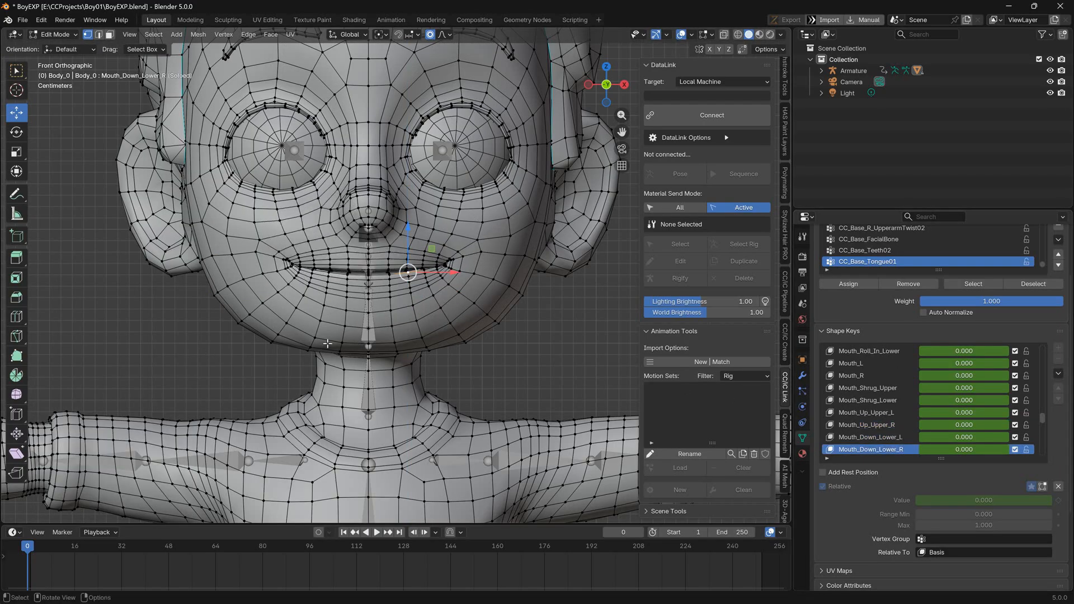
drag(329, 230, 328, 247)
double_click(140, 423)
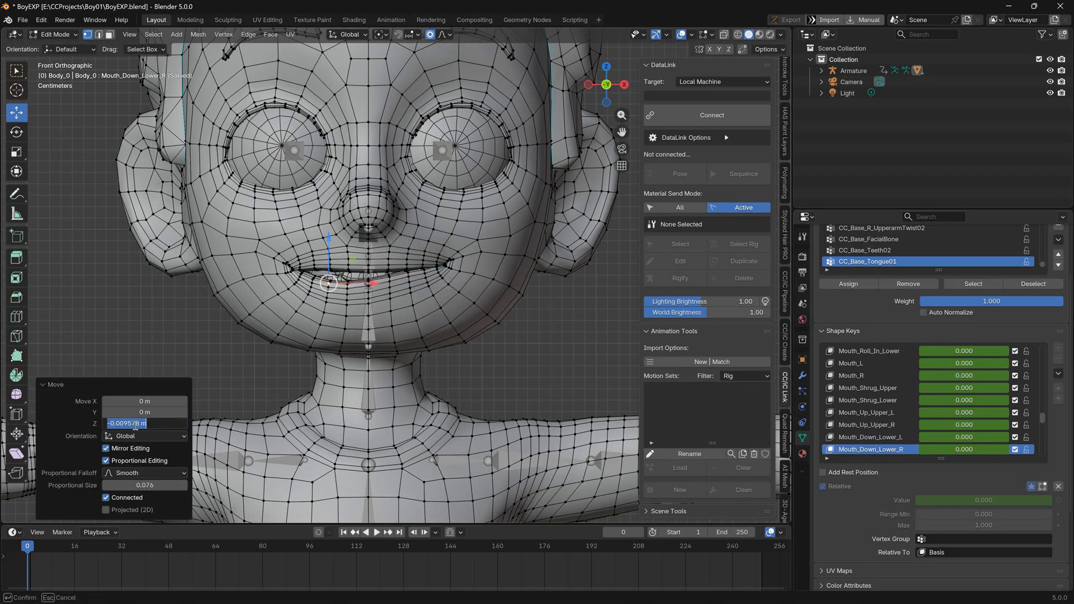
key(ctrl+v)
key(Return)
click(180, 331)
Make Mouth_Close active and filter the shape key list by "jaw"
scroll(863, 431, down, 3)
click(863, 427)
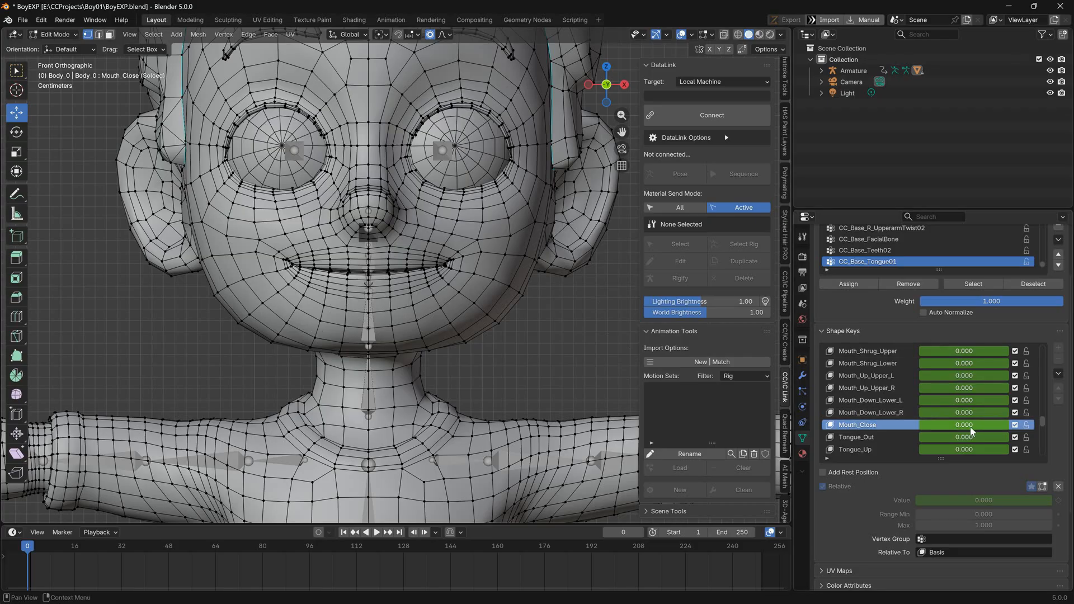
drag(1043, 422, 1042, 338)
scroll(877, 381, down, 3)
click(827, 458)
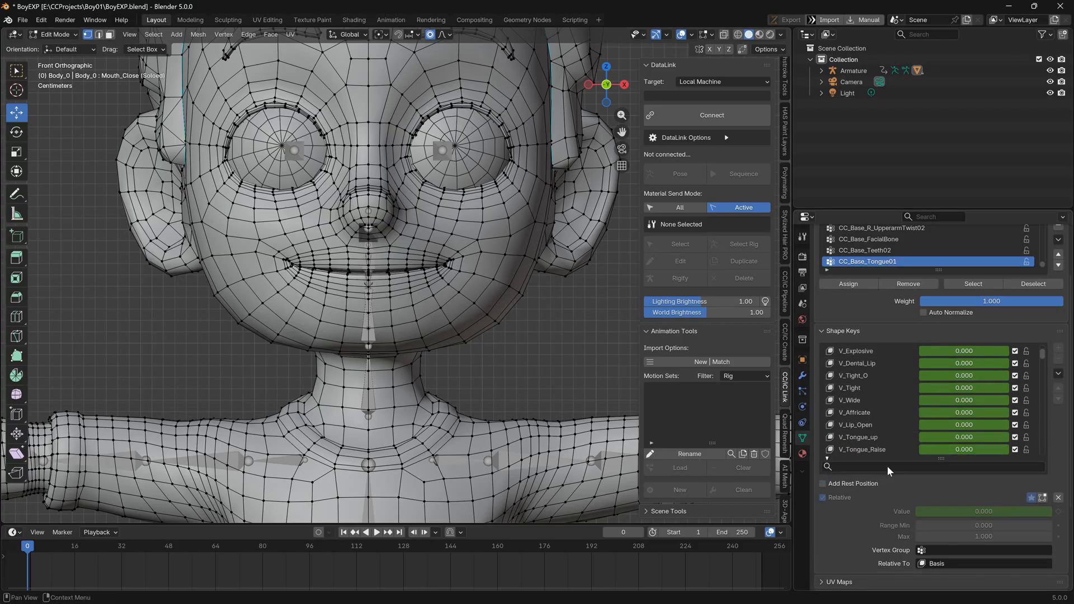
click(888, 466)
text(jaw)
key(Return)
Make Jaw_Open active, solo it and preview the soloed shape key from the front and side in Object Mode
click(854, 351)
drag(951, 351, 1041, 352)
click(1043, 498)
key(Tab)
drag(985, 309, 987, 308)
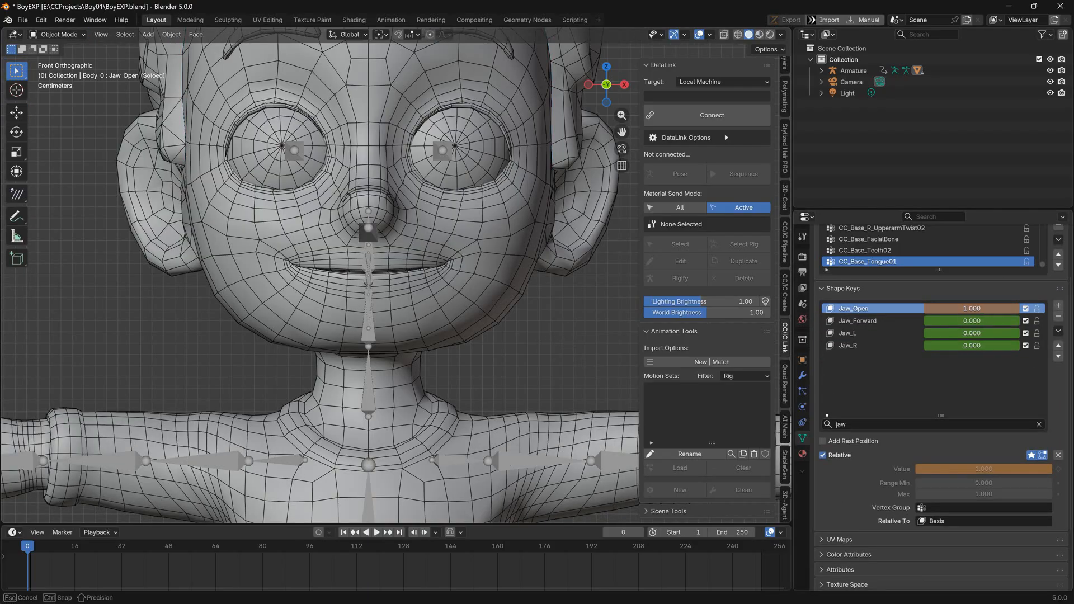
key(Return)
middle_drag(580, 309, 447, 312)
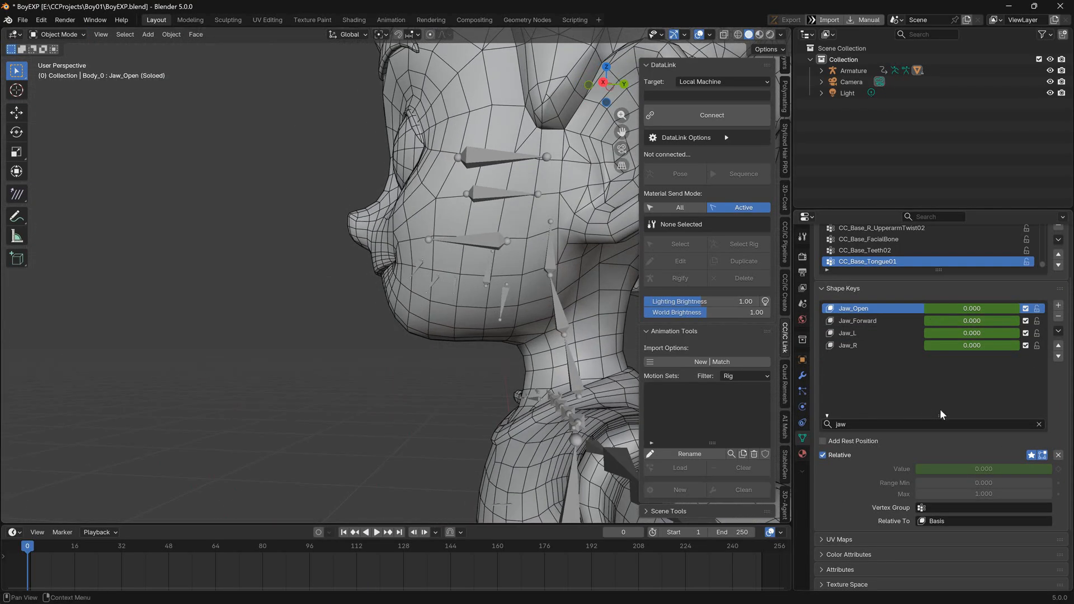
middle_drag(407, 280, 472, 283)
key(KP_3)
click(1031, 456)
click(1043, 456)
Try rotating the CC_Base_JawRoot bone in Pose Mode, and return to the body mesh in Object Mode
key(KP_1)
scroll(440, 276, down, 2)
click(440, 276)
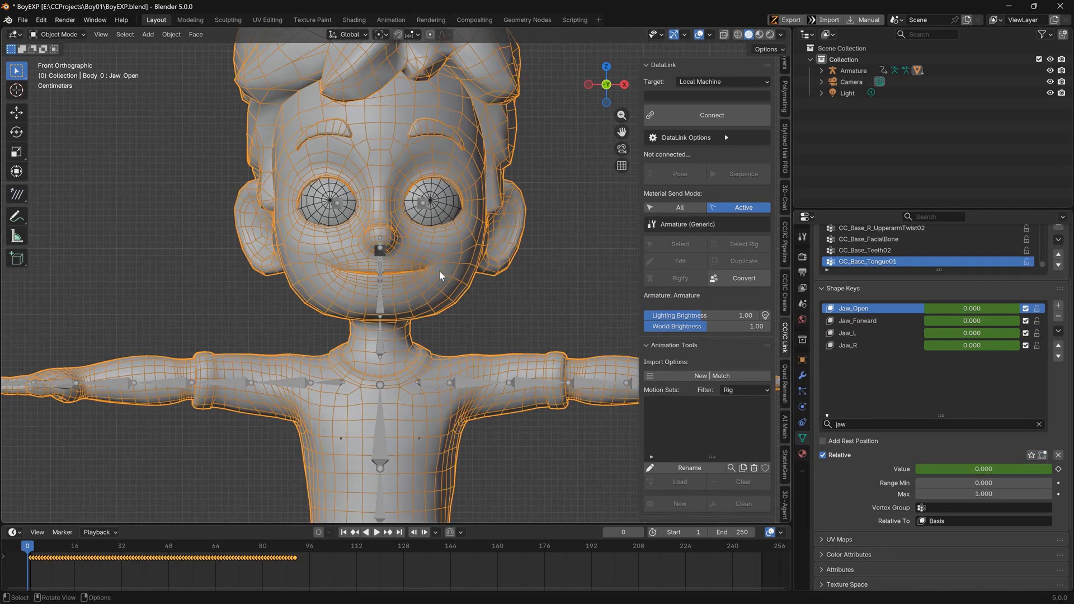
click(559, 284)
middle_drag(560, 284, 460, 288)
click(497, 299)
key(KP_3)
click(58, 35)
click(56, 72)
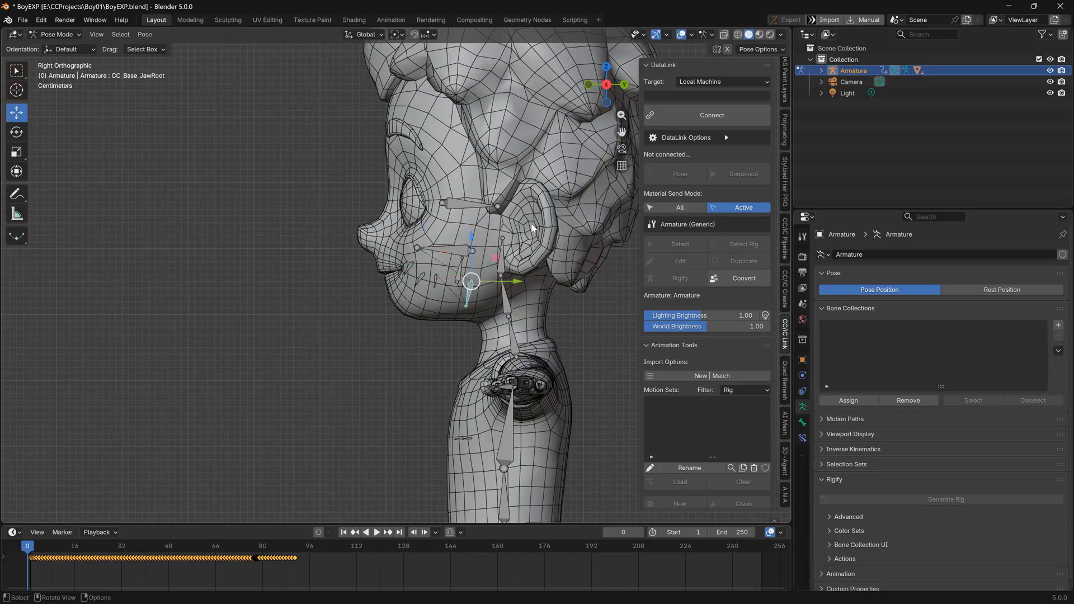
key(r)
right_click(511, 211)
key(KP_1)
click(59, 35)
click(58, 48)
click(137, 146)
click(425, 280)
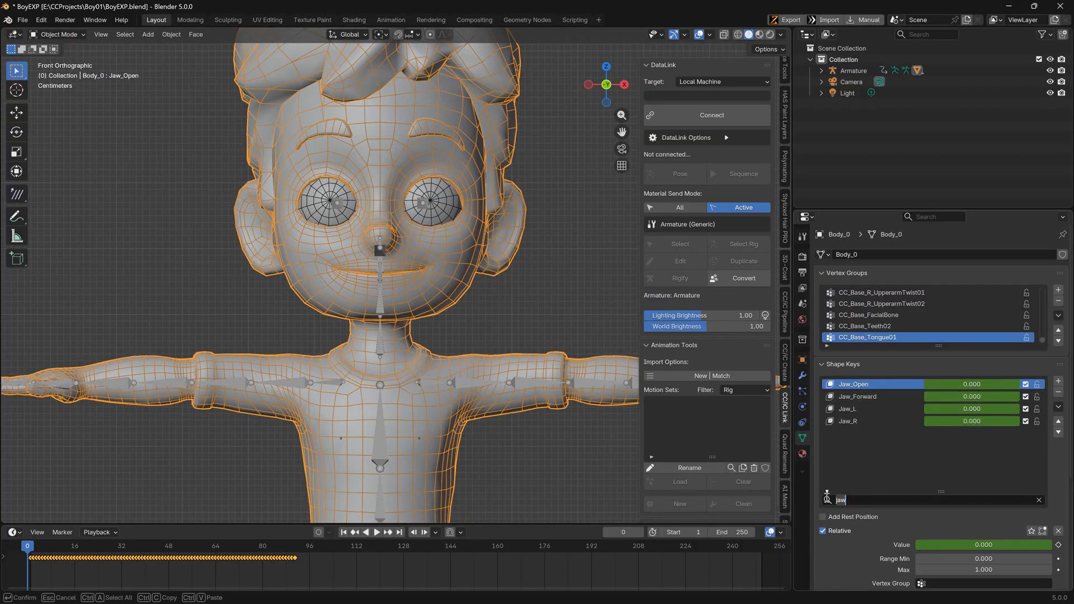
Filter the shape key list by "open", make V_Open active and solo it
key(ctrl+a)
text(open)
click(867, 385)
click(1031, 531)
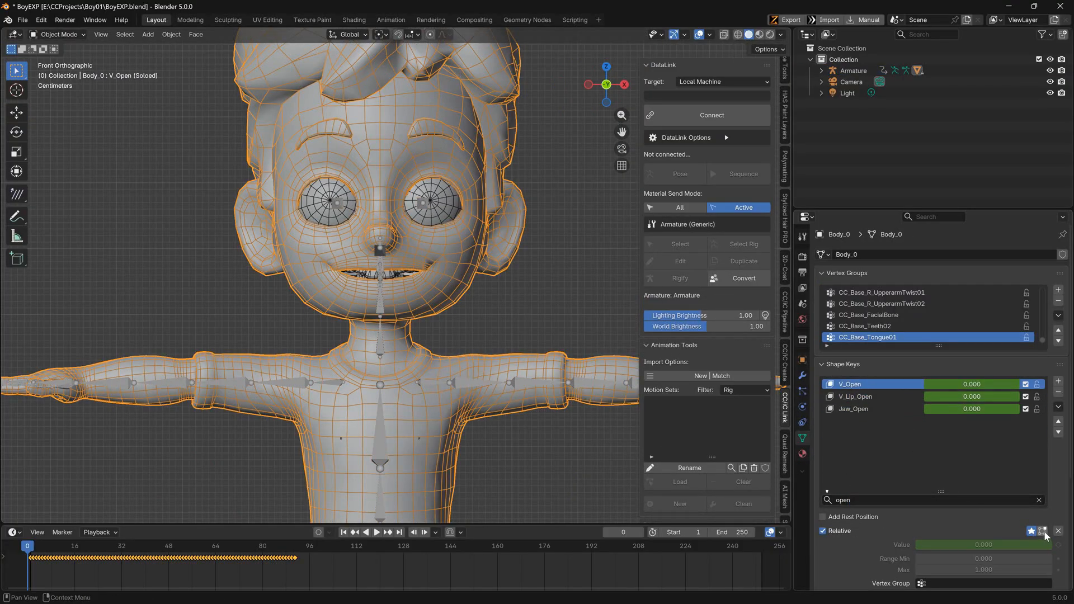
click(1042, 531)
mouse_move(438, 297)
middle_down()
mouse_move(464, 310)
mouse_move(448, 298)
middle_up()
scroll(448, 297, up, 3)
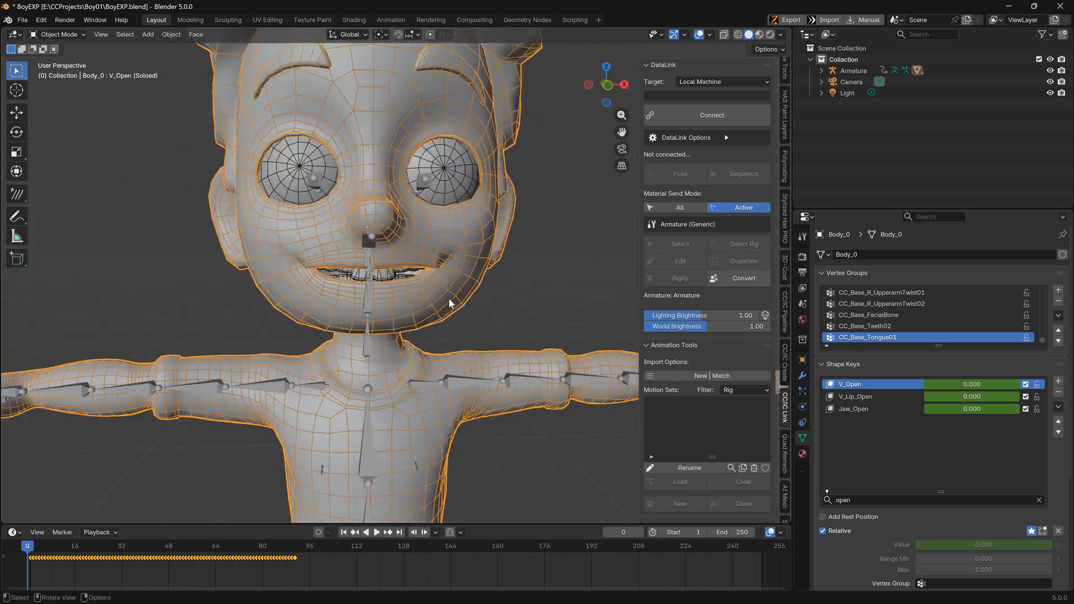
key(KP_1)
Sculpt V_Open with the X-mirrored Grab brush, pulling in the mouth corners and moving the upper and lower lips apart
click(61, 35)
click(60, 71)
drag(285, 255, 294, 259)
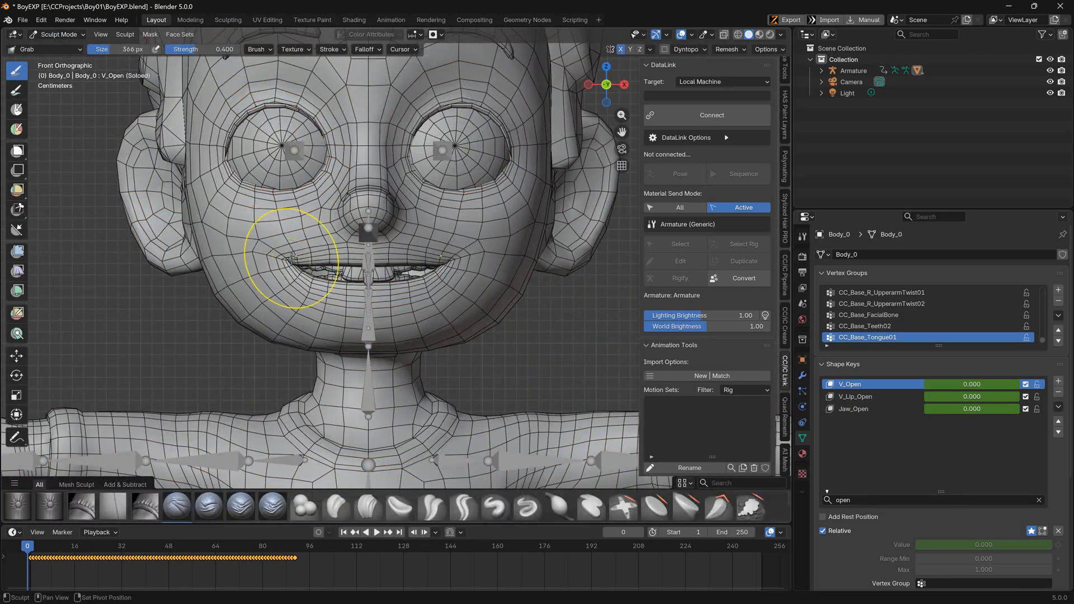
drag(324, 297, 344, 309)
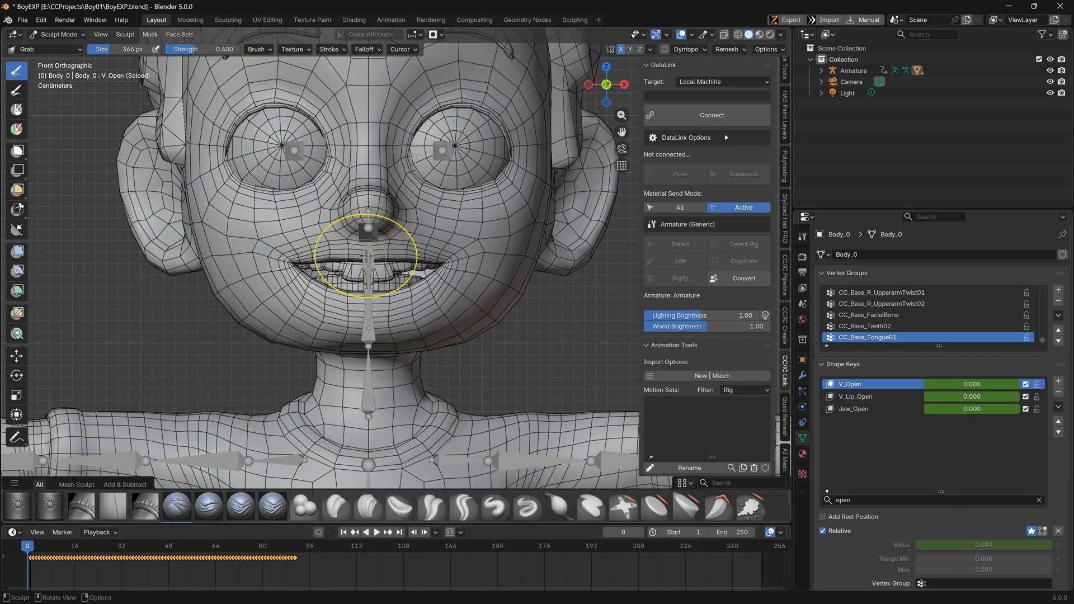
drag(362, 265, 364, 256)
drag(265, 270, 270, 272)
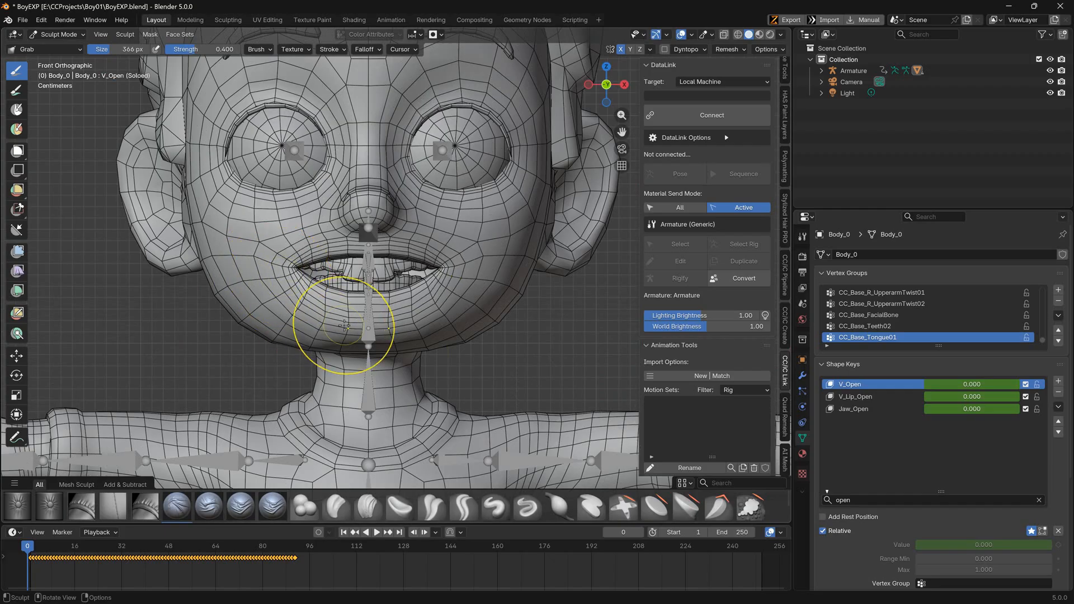
scroll(311, 233, down, 1)
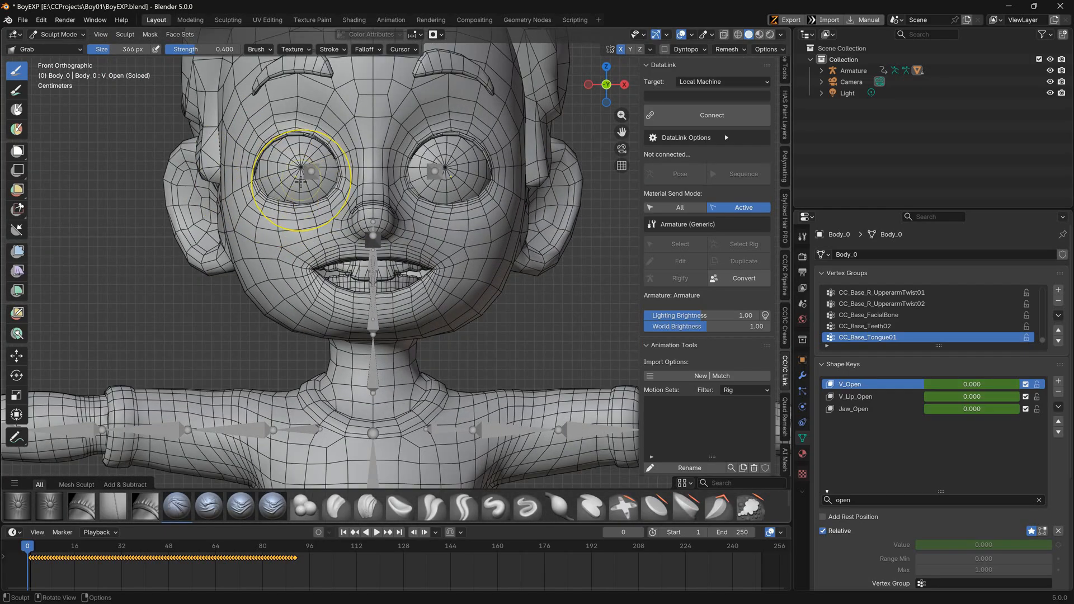
Return to Object Mode and set the V_Open value to 1.000
click(61, 34)
click(63, 47)
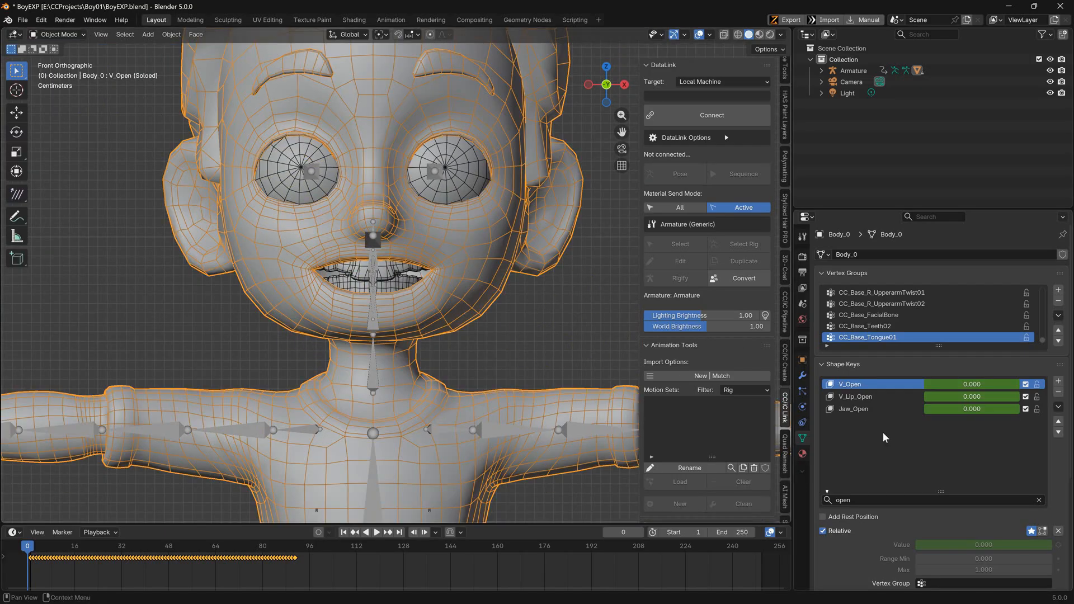
drag(934, 384, 1019, 385)
Filter the shape key list by "close", make Mouth_Close active without soloing, and set its value to 1.000
click(834, 494)
text(close)
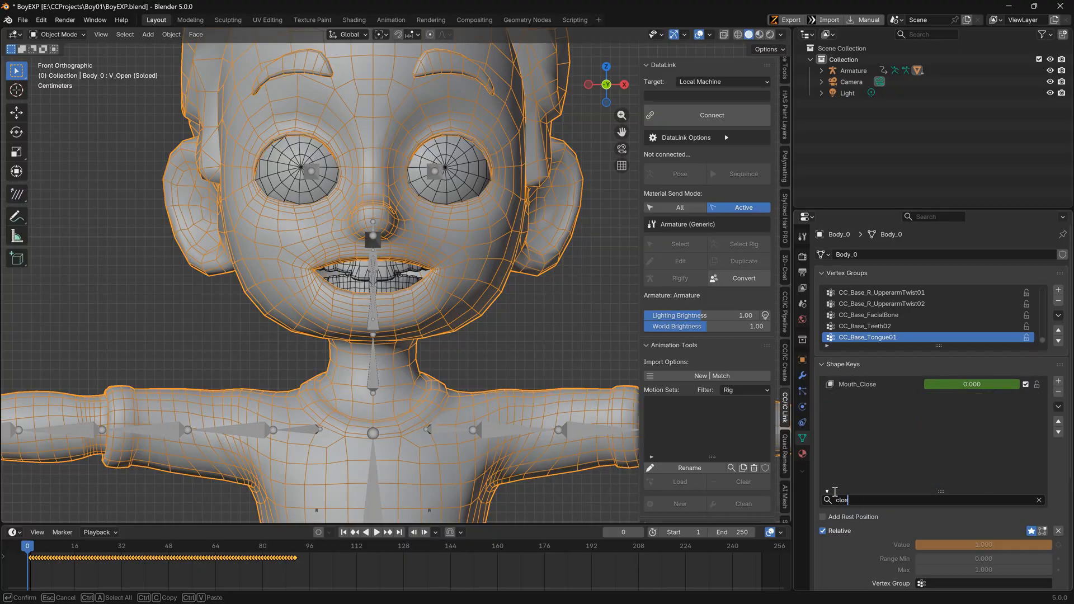
key(Return)
click(863, 385)
click(1032, 532)
drag(952, 384, 1044, 385)
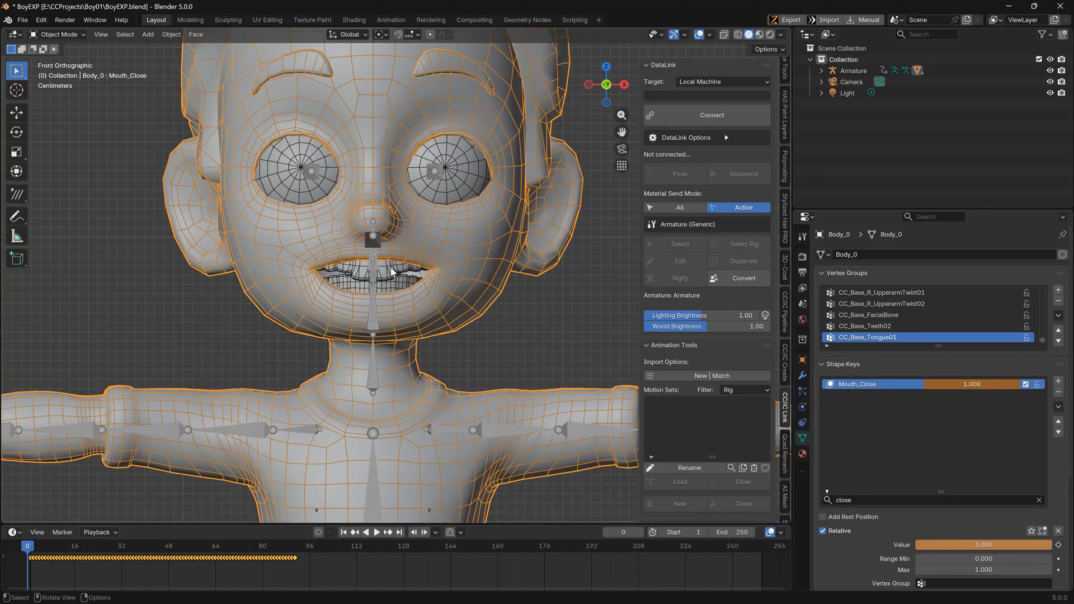
click(392, 273)
click(403, 307)
Raise the lower lip toward the upper lip on Mouth_Close with the X-mirrored Grab brush in Sculpt Mode
click(60, 35)
click(61, 69)
middle_drag(369, 303, 366, 276)
drag(355, 296, 369, 295)
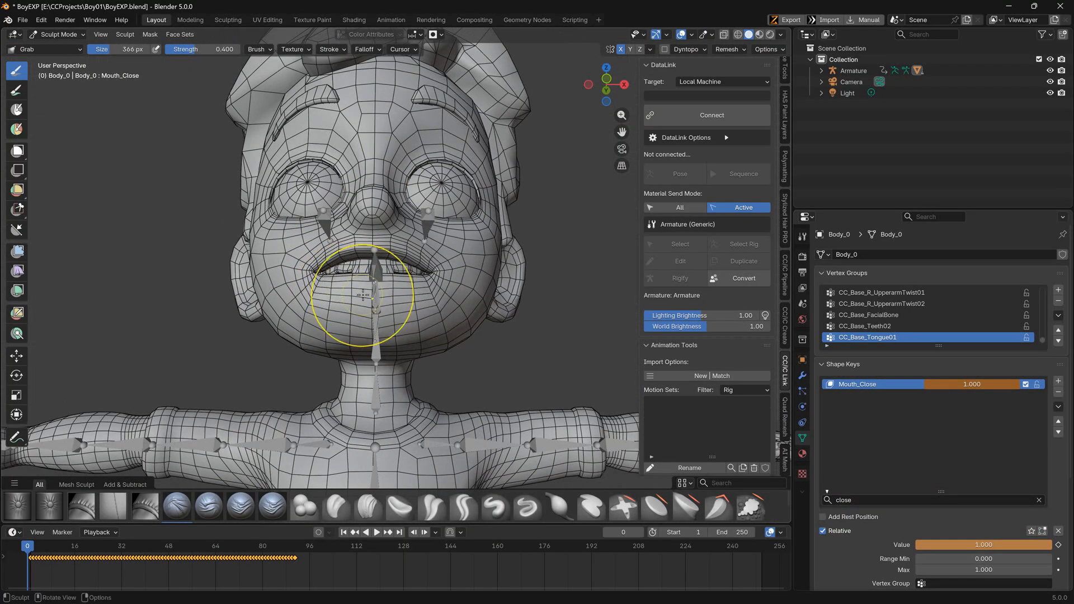
key(KP_1)
middle_drag(373, 322, 395, 275)
key(KP_1)
scroll(397, 277, up, 1)
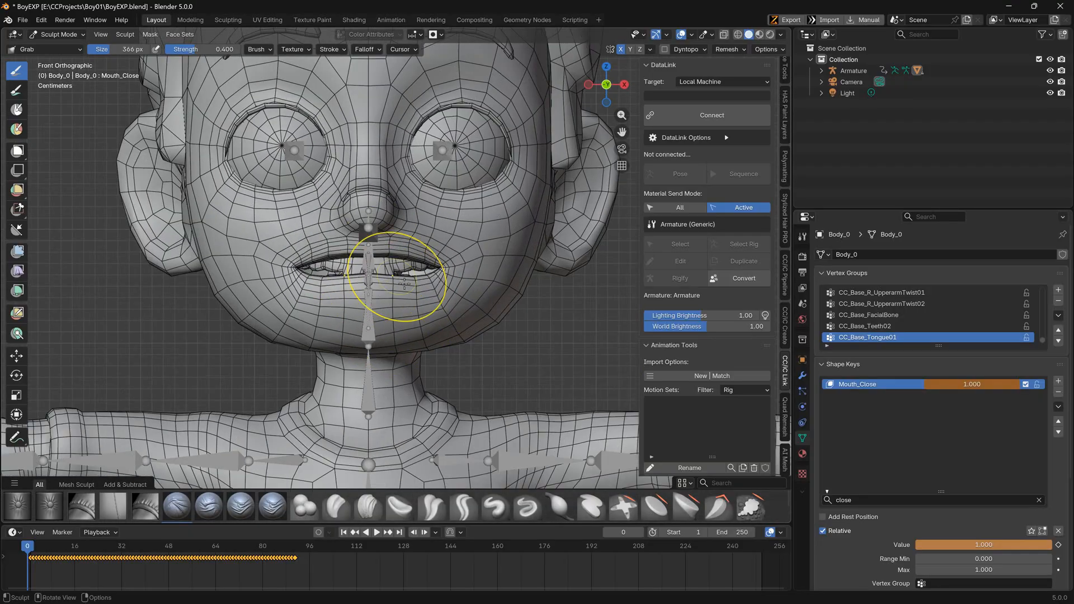
Smooth the lower lip and chin area with the Scrape/Fill brush at strength 0.191
click(750, 507)
drag(192, 52, 178, 51)
middle_drag(341, 323, 338, 312)
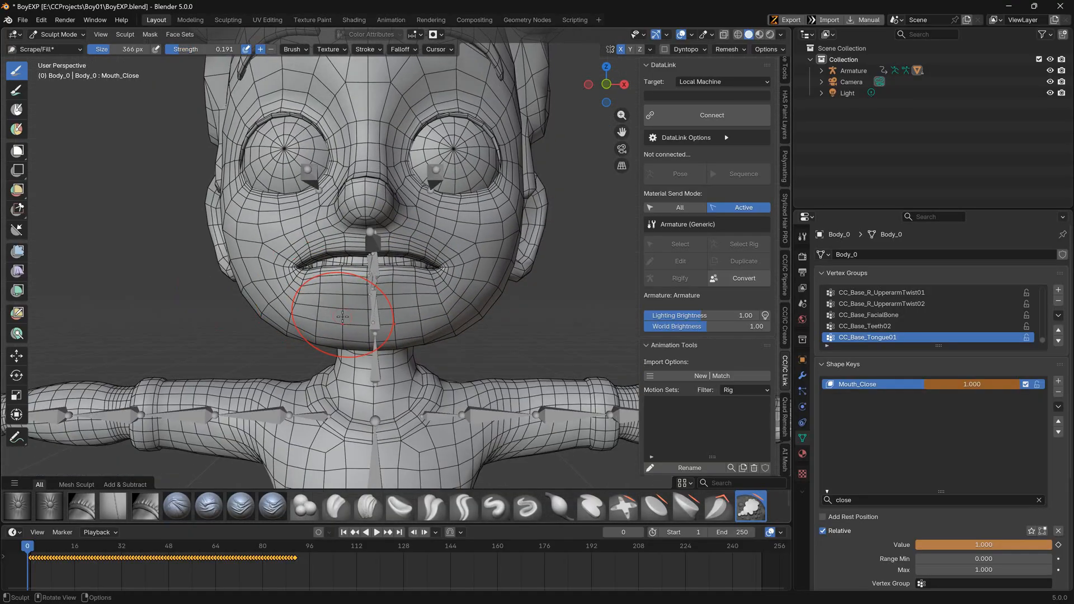
drag(338, 312, 363, 306)
middle_drag(341, 308, 389, 295)
Enlarge the Grab brush to 501 px and pull the lower lip up so the mouth closes on Mouth_Close
click(176, 506)
key(KP_1)
key(bracketright)
key(bracketright)
key(bracketright)
middle_drag(310, 302, 323, 283)
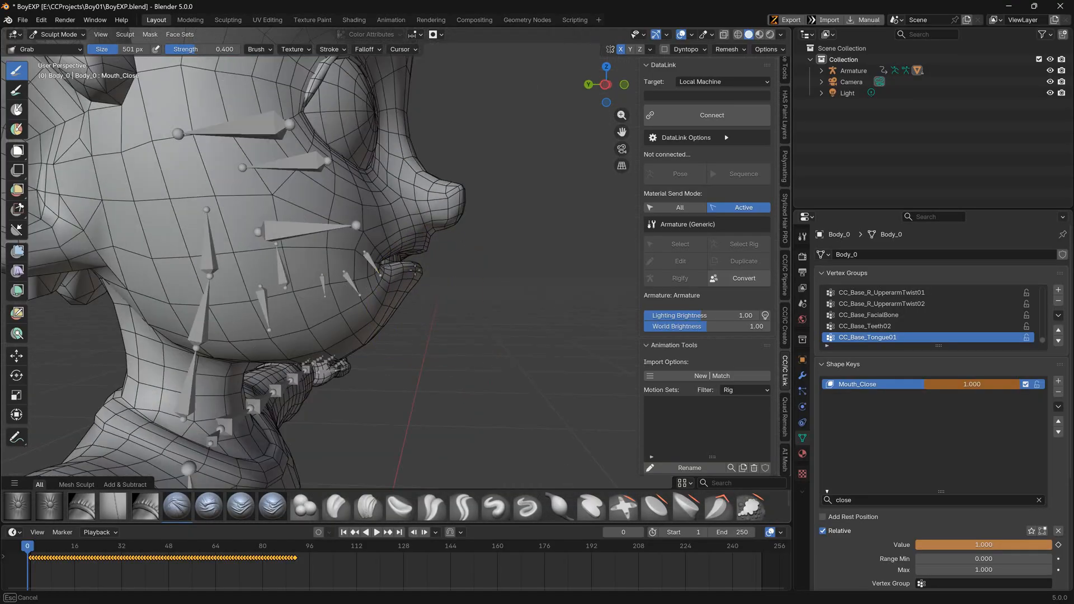
key(KP_1)
Enable the shape key's display in Edit Mode and raise the lower lip's center vertex with proportional editing
key(Tab)
scroll(454, 322, down, 4)
click(1042, 573)
scroll(397, 276, up, 7)
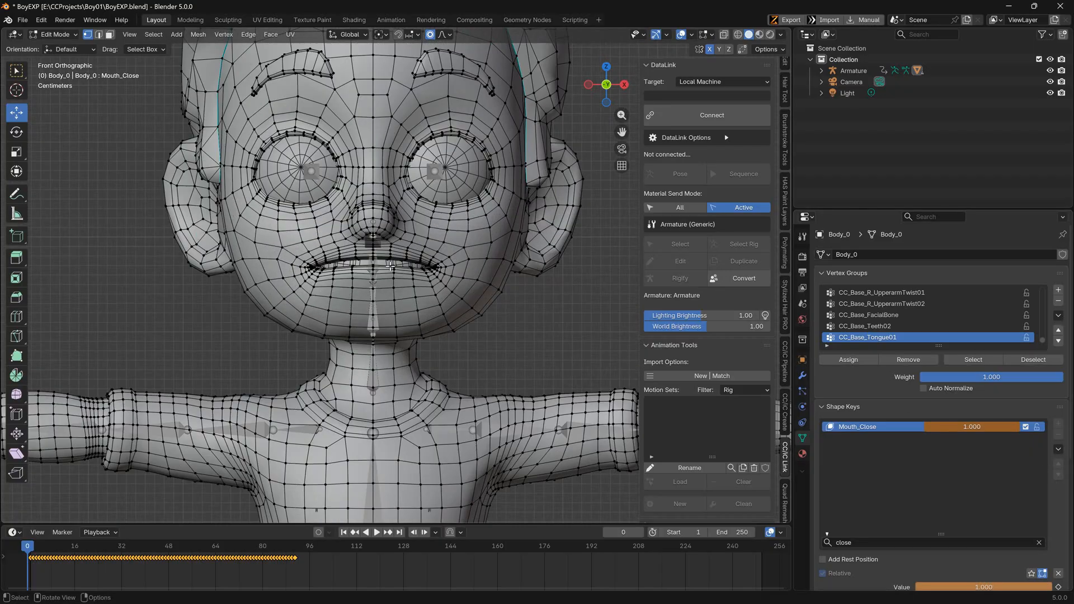
click(349, 259)
drag(348, 162, 348, 148)
Adjust two opposite lower-lip vertices together vertically, and raise the center lip vertex by 0.003127 m in Z with proportional editing
click(268, 257)
drag(280, 169, 281, 163)
key(ctrl+z)
shift+click(429, 257)
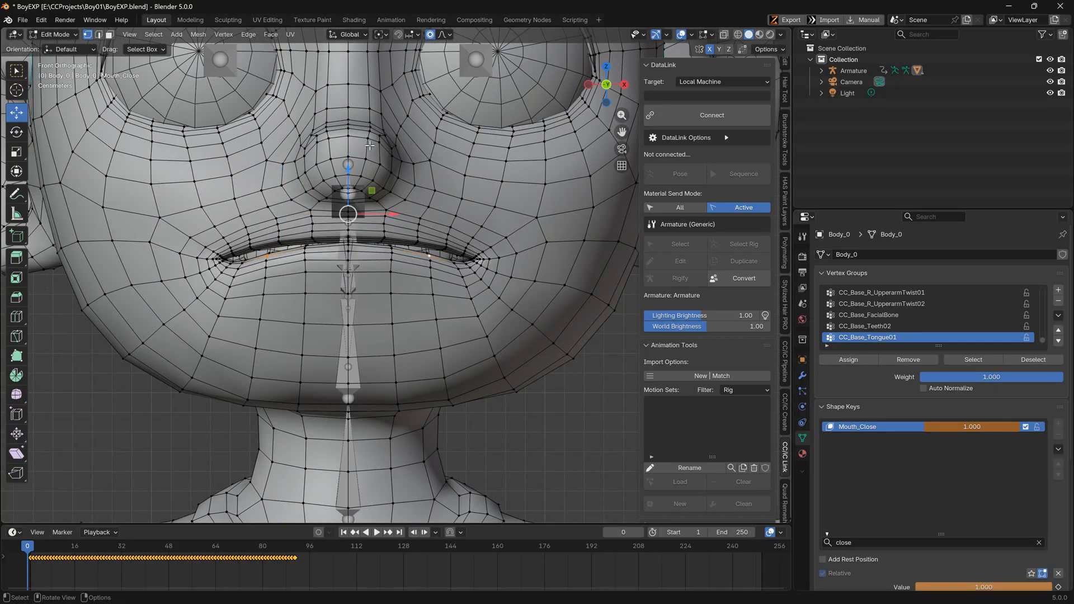
mouse_move(349, 170)
mouse_down()
mouse_move(348, 160)
mouse_move(348, 189)
mouse_up()
click(230, 258)
key(ctrl+z)
click(348, 255)
drag(348, 151, 348, 145)
scroll(328, 238, down, 7)
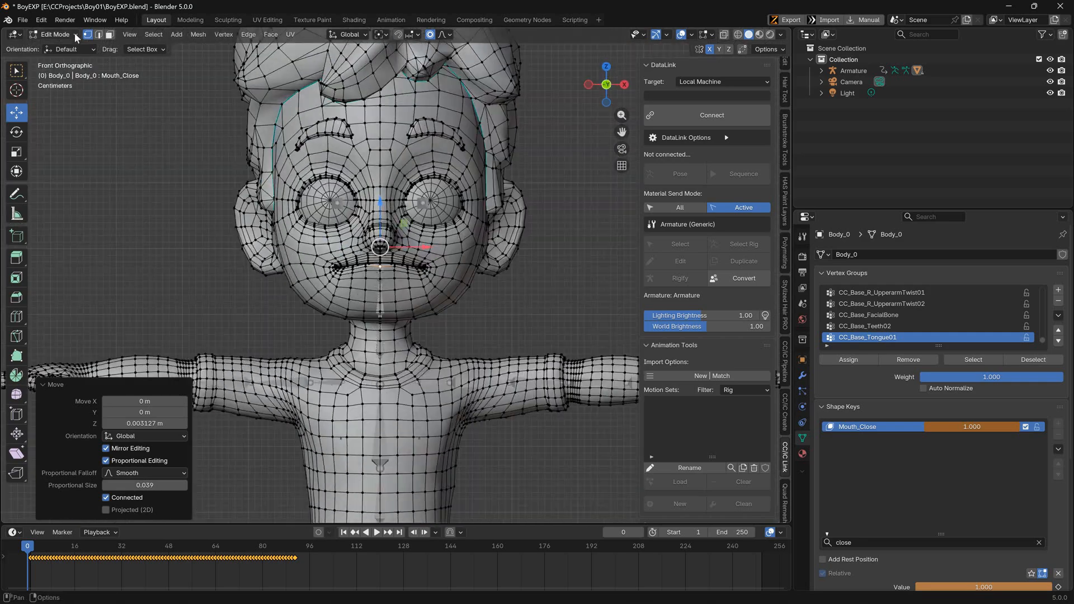
Reset Mouth_Close to 0 in Object Mode, filter the shape keys by "open" and set V_Open to 0
key(Tab)
key(Return)
click(843, 500)
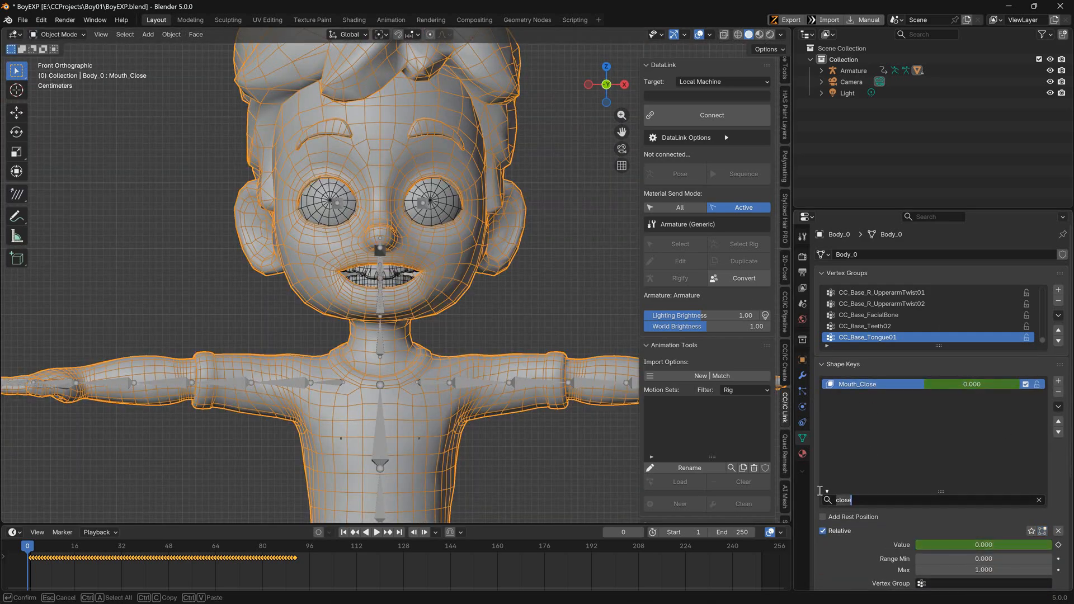
text(open)
key(Return)
click(988, 384)
text(0)
key(Return)
key(alt+a)
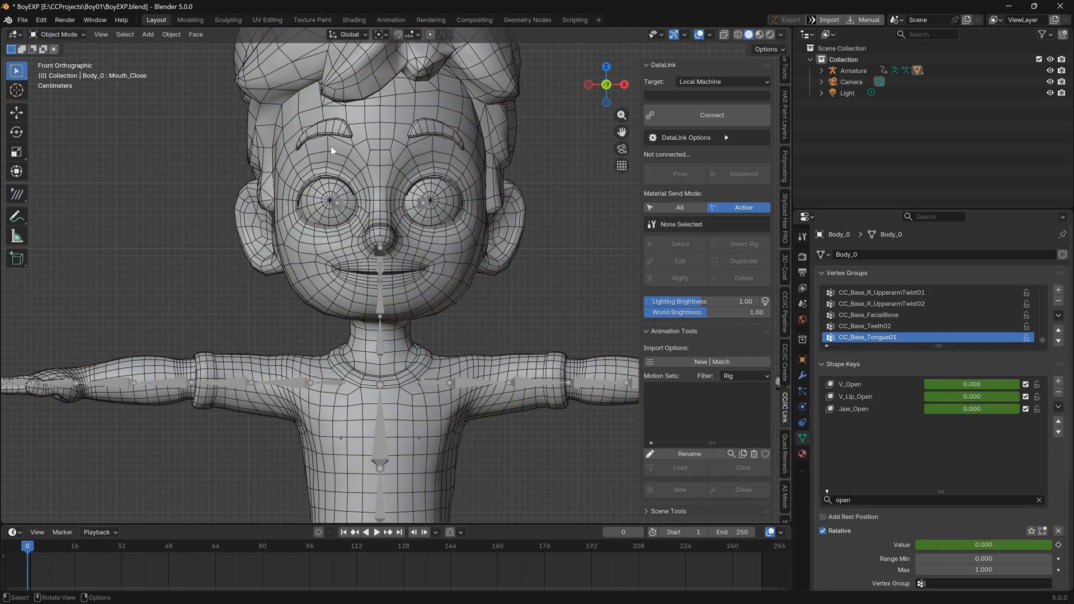
key(a)
Clear the shape key filter and make Tongue_Out active on the body, viewed from the right side
click(1039, 500)
drag(1042, 385, 1042, 459)
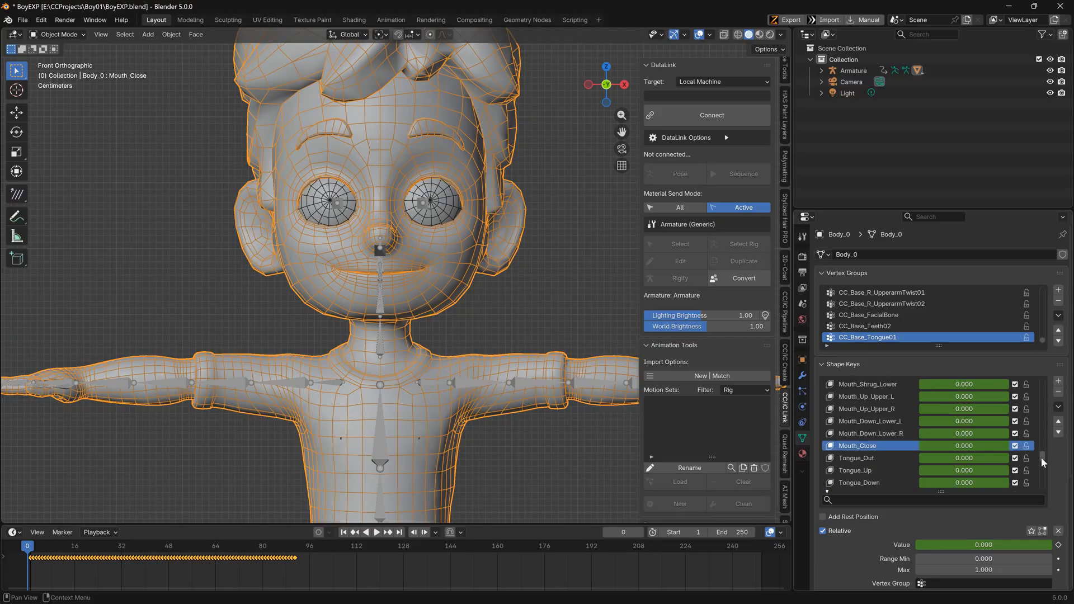
click(881, 458)
key(KP_3)
scroll(346, 321, up, 4)
click(63, 35)
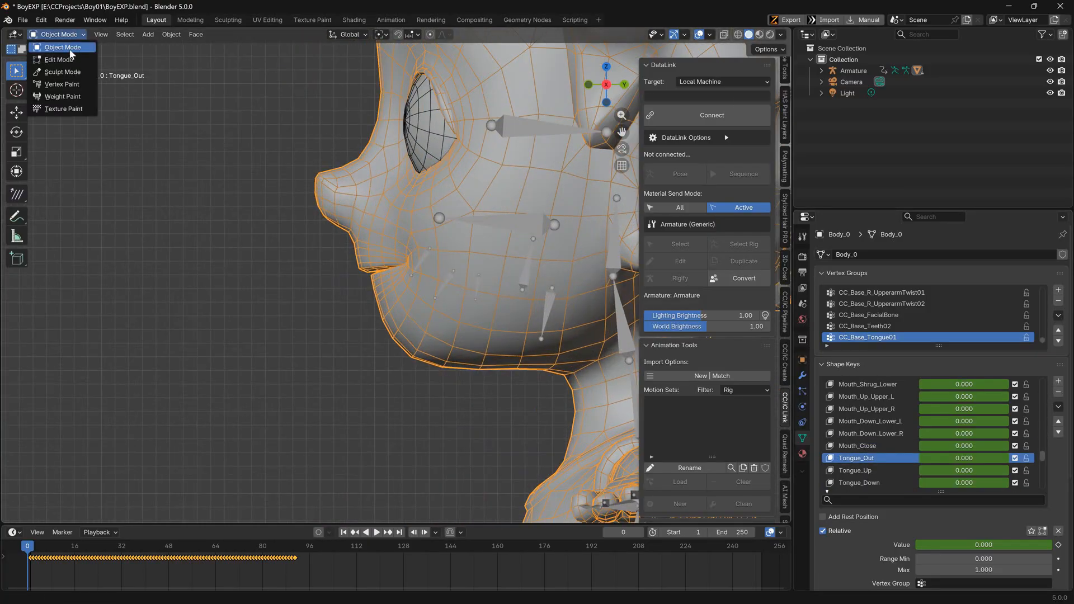
click(526, 281)
click(63, 35)
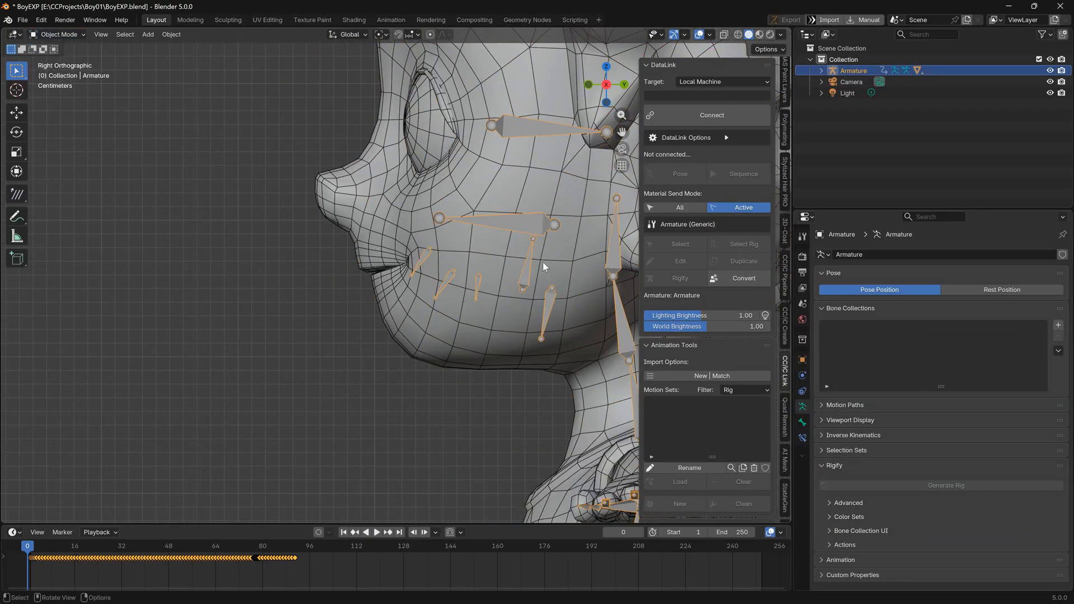
click(63, 35)
click(67, 73)
key(ctrl+z)
key(ctrl+z)
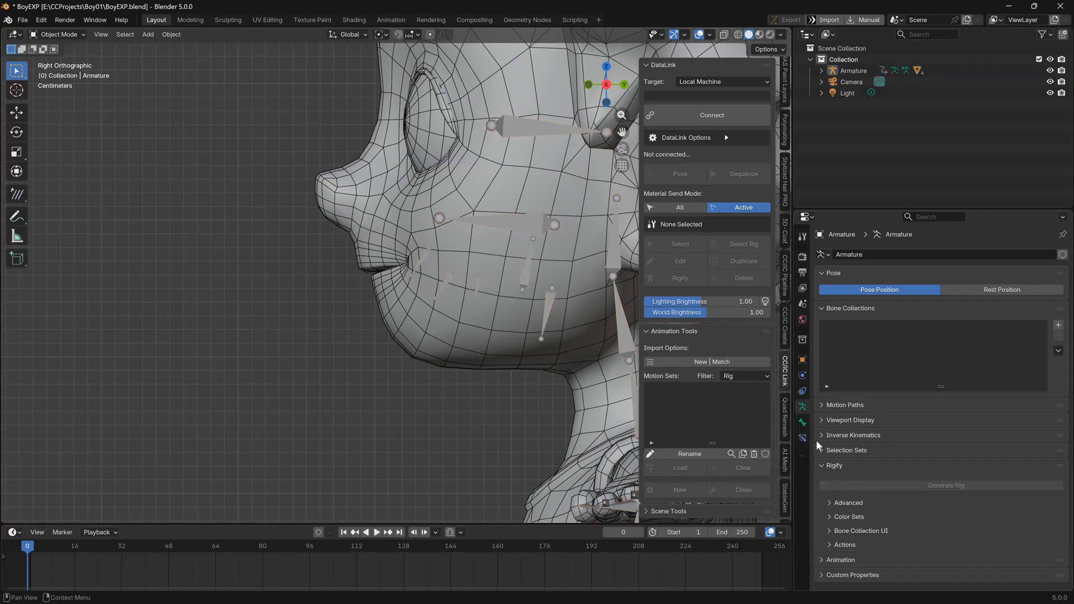
key(ctrl+z)
Solo Tongue_Out on the body mesh, hide the body and select the tongue mesh
scroll(944, 447, down, 2)
click(1031, 532)
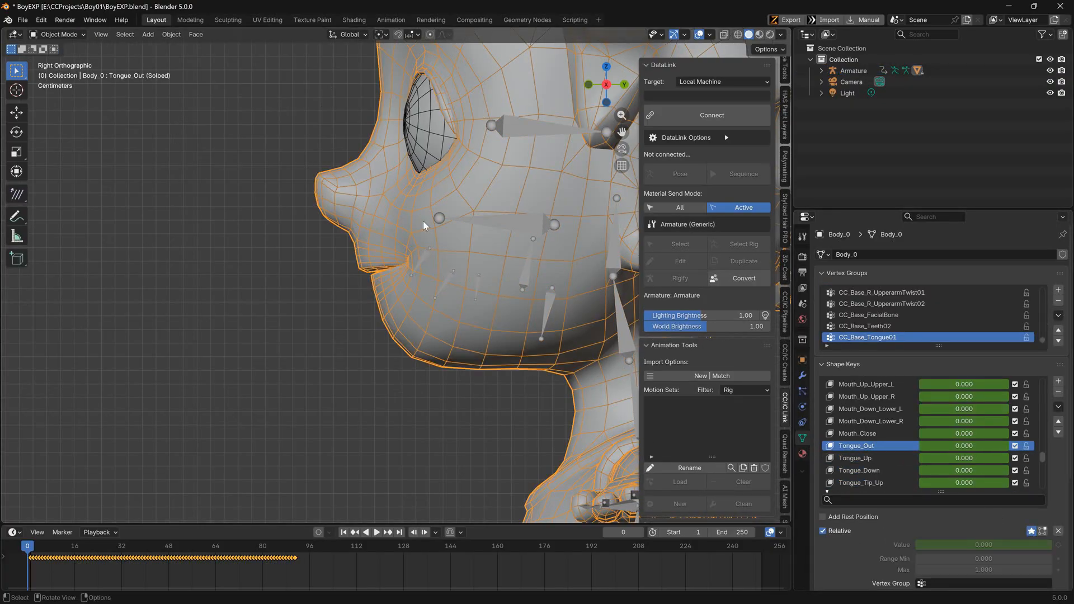
key(h)
click(473, 263)
Make Tongue_Out active on the Tongue_0 mesh and move the timeline to frame 66
drag(192, 551, 94, 536)
scroll(880, 419, down, 5)
key(space)
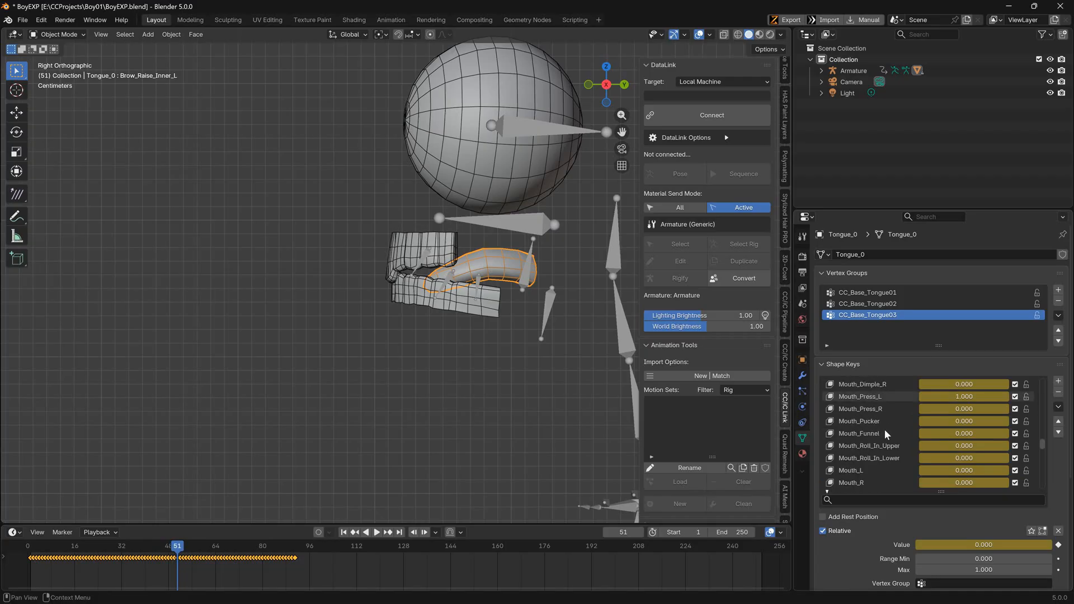
scroll(882, 432, down, 5)
click(866, 421)
drag(185, 551, 222, 549)
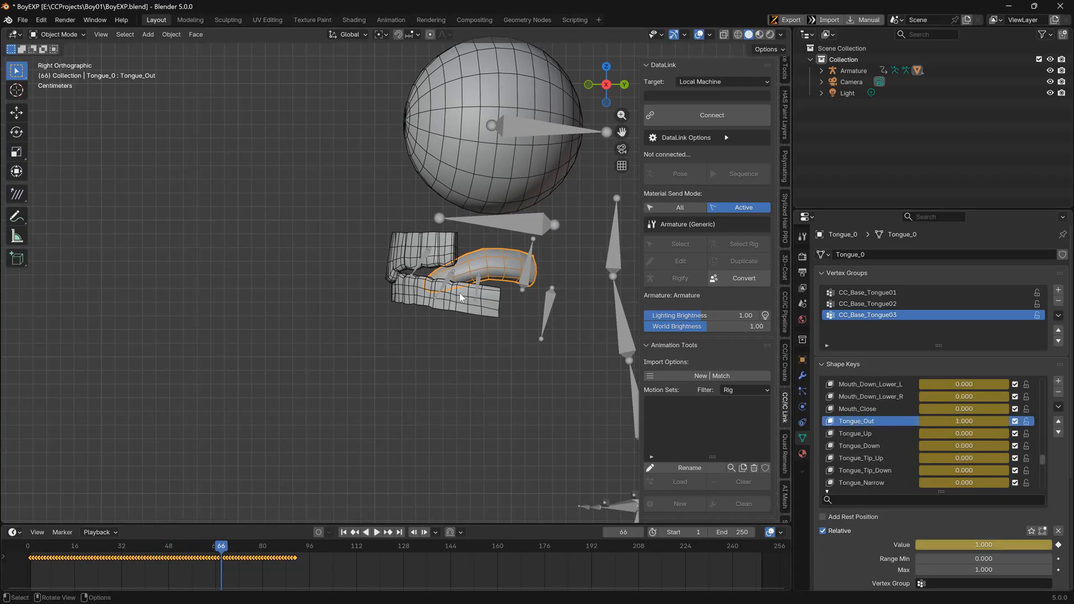
Try moving the CC_Base_Tongue02 bone forward in Pose Mode, and return to the tongue mesh in Object Mode
click(424, 261)
click(57, 37)
click(58, 73)
drag(447, 283, 444, 283)
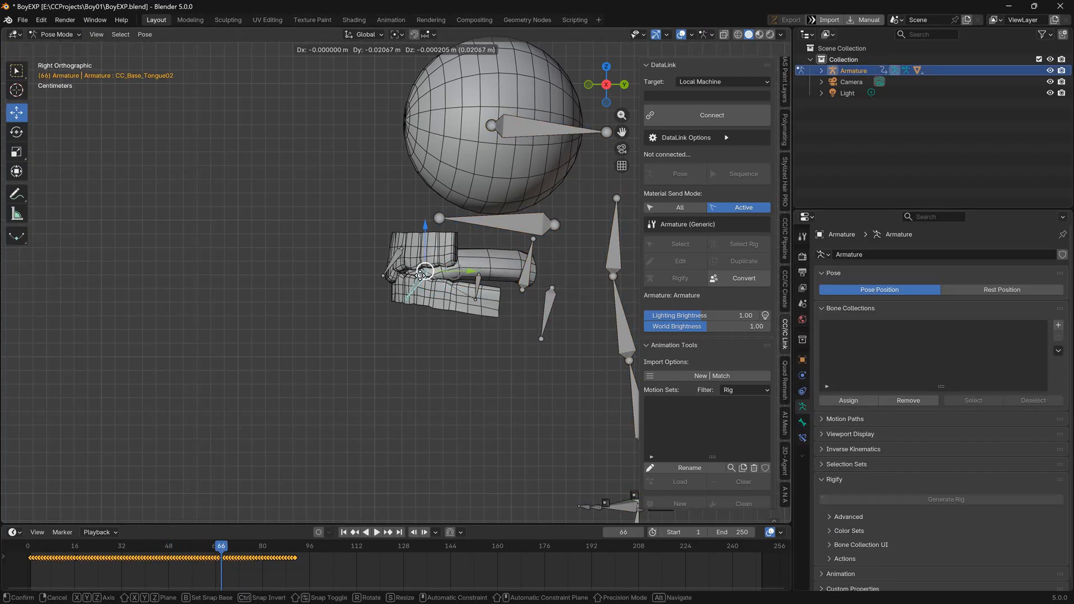
key(space)
key(space)
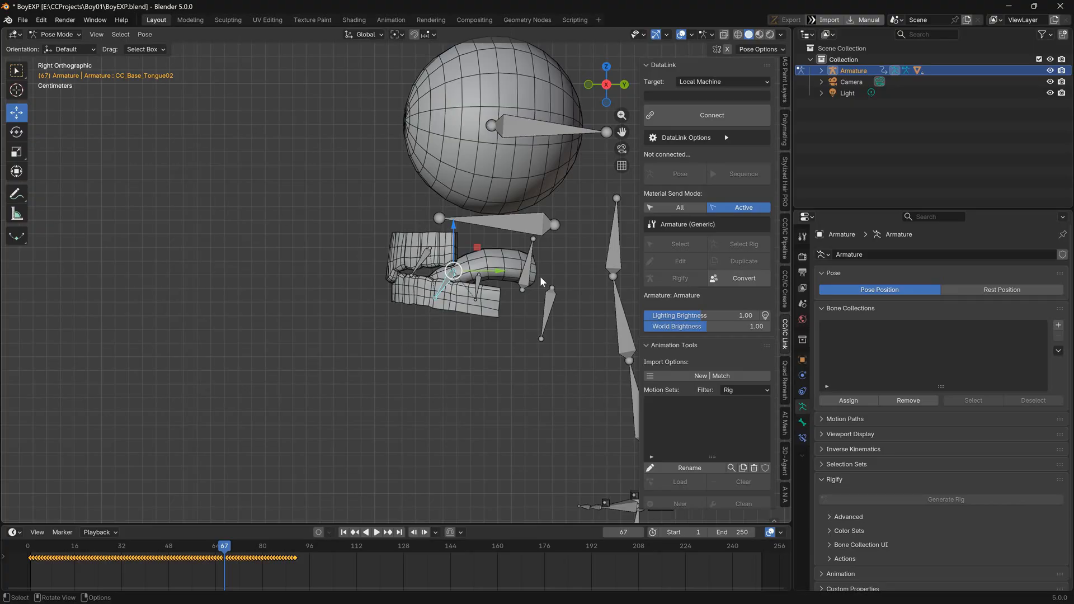
click(482, 263)
click(57, 35)
click(58, 48)
click(499, 263)
Solo Tongue_Out on the tongue mesh and pull the tongue forward with the 501 px Grab brush in Sculpt Mode
click(59, 34)
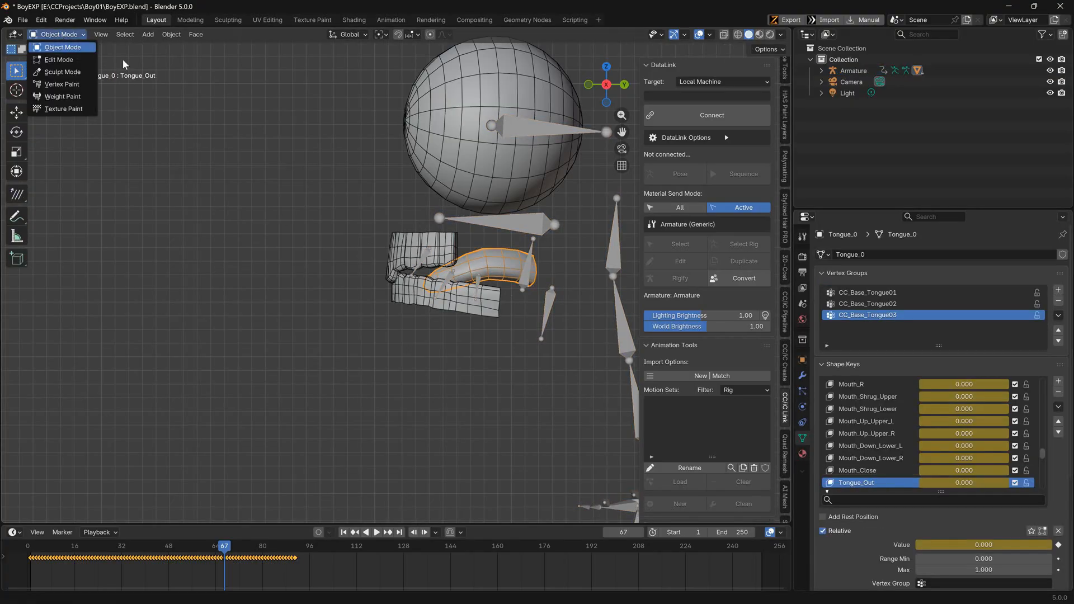
click(1032, 531)
click(60, 34)
click(66, 71)
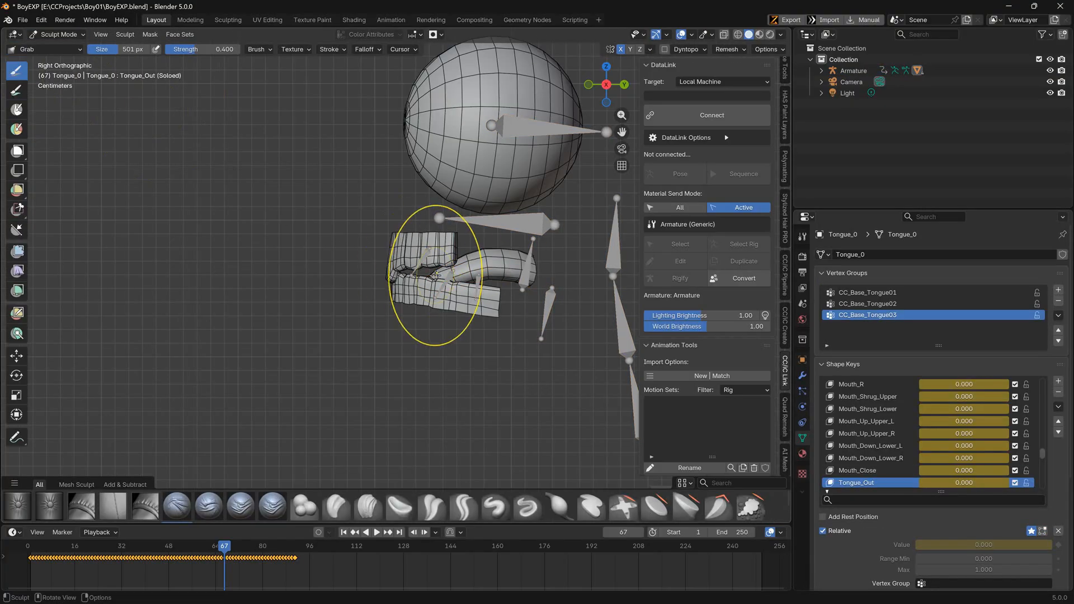
drag(350, 270, 347, 270)
middle_drag(347, 271, 448, 279)
key(KP_3)
Solo Tongue_Up on the tongue mesh, and reshape the tongue for Tongue_Down with the 405 px Grab brush
scroll(912, 437, down, 1)
click(884, 482)
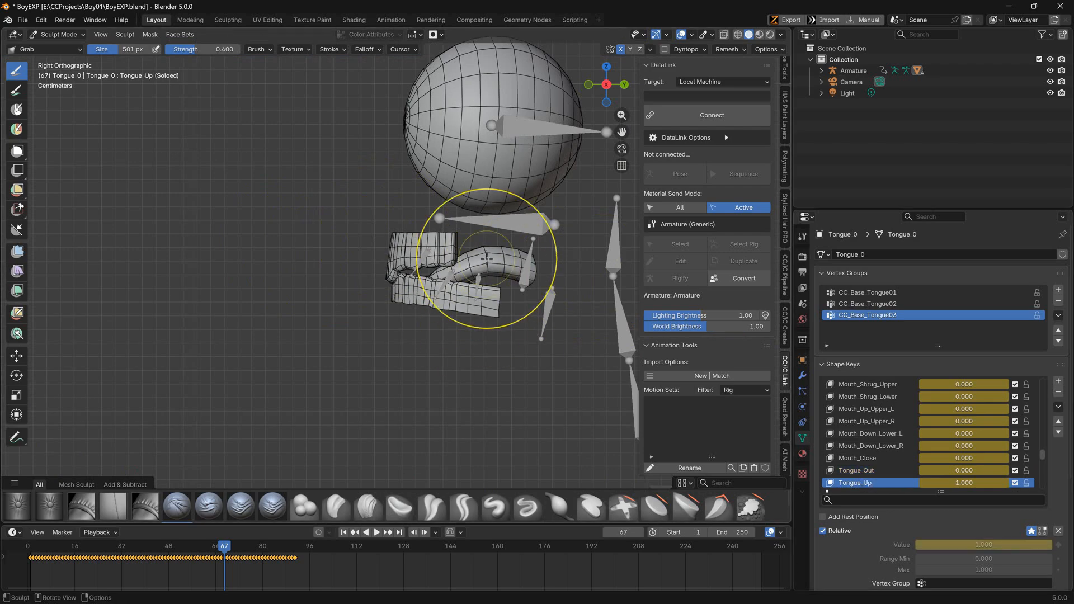
scroll(888, 451, down, 2)
click(873, 470)
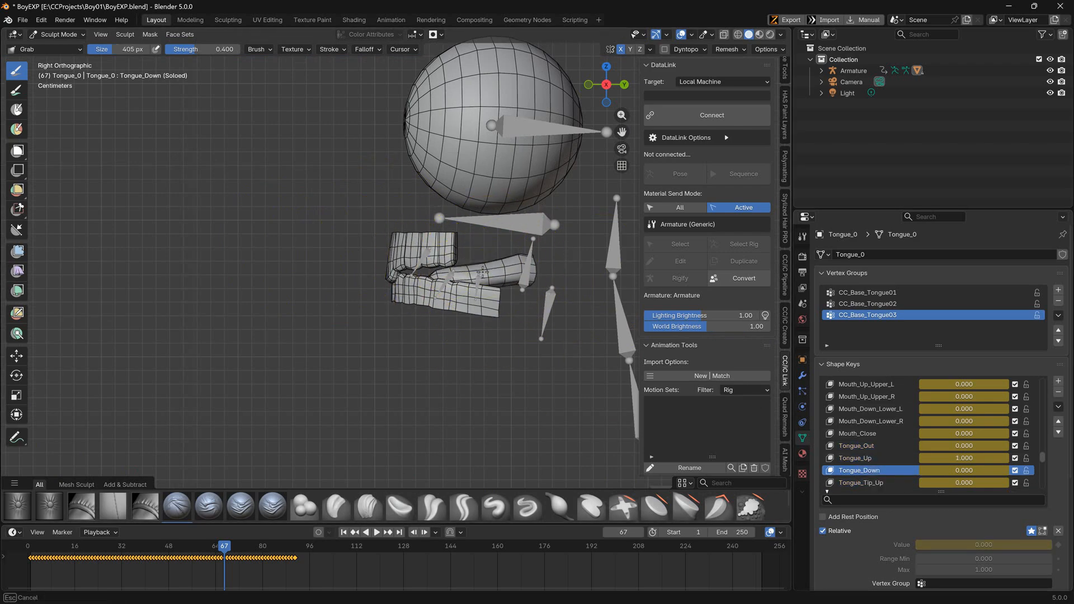
Grab the tongue tip to shape Tongue_Tip_Up, and make Tongue_Tip_Down the active shape key
scroll(851, 464, down, 2)
click(853, 458)
drag(430, 270, 430, 268)
scroll(872, 460, down, 1)
click(870, 458)
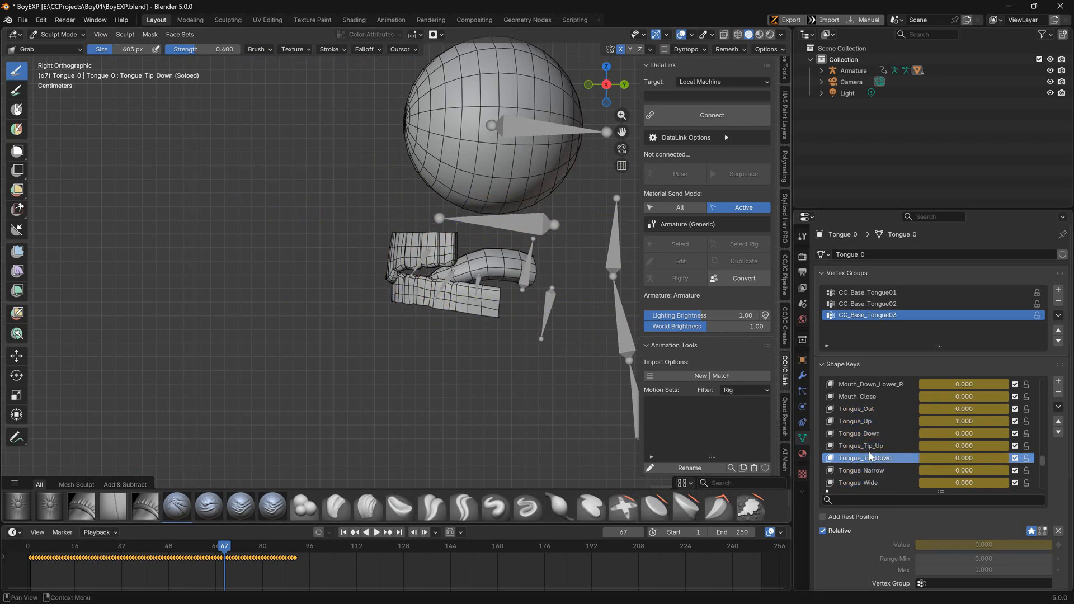
Make Tongue_Narrow active on the tongue mesh and enlarge the Grab brush to 555 px
scroll(895, 465, down, 2)
click(890, 447)
mouse_move(330, 162)
middle_down()
mouse_move(427, 217)
mouse_move(449, 279)
middle_up()
key(bracketright)
key(bracketright)
key(bracketright)
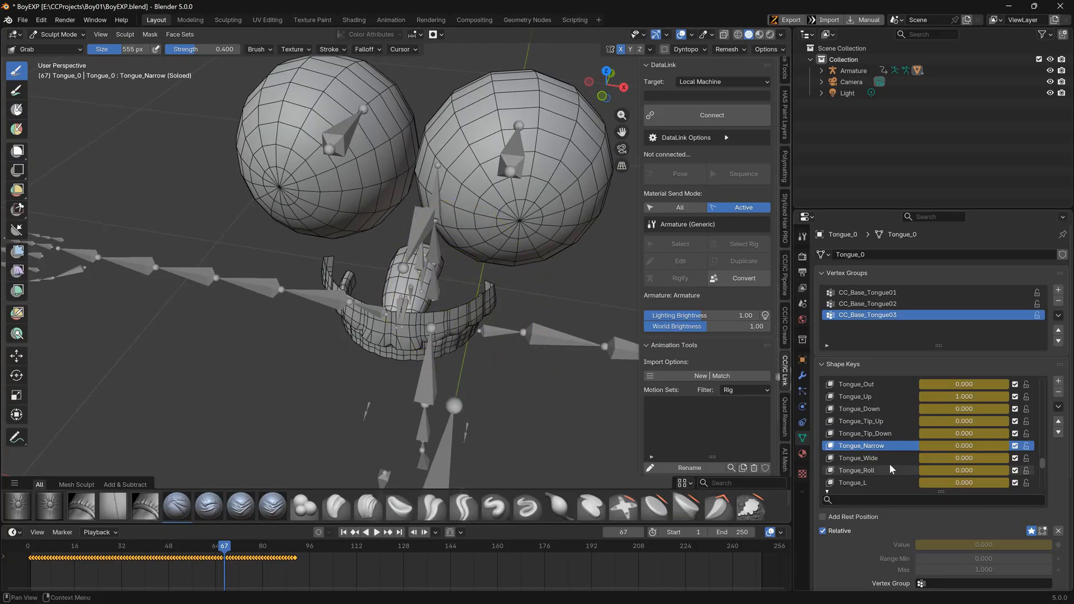
Make Tongue_Roll active, scale the tongue along X in Edit Mode and return to Sculpt Mode
scroll(892, 469, down, 2)
click(890, 446)
key(KP_3)
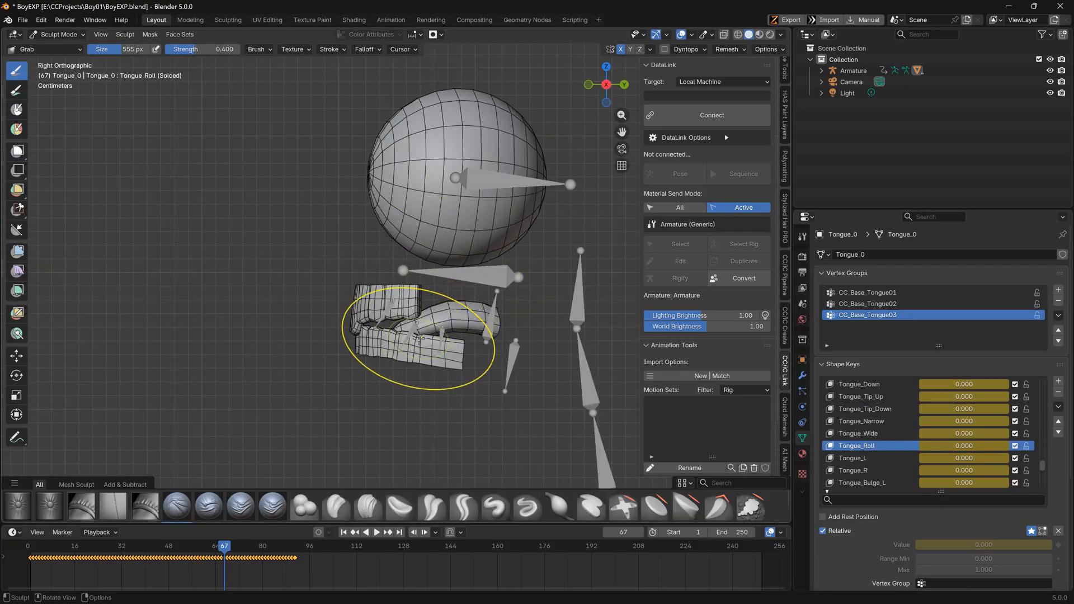
mouse_move(419, 338)
middle_down()
mouse_move(430, 289)
mouse_move(460, 327)
middle_up()
key(Tab)
key(s)
key(x)
click(511, 290)
key(KP_1)
key(Tab)
Shape Tongue_L by turning off X symmetry and pulling the tongue toward the character's left with the Grab brush
click(871, 458)
middle_drag(566, 340, 563, 364)
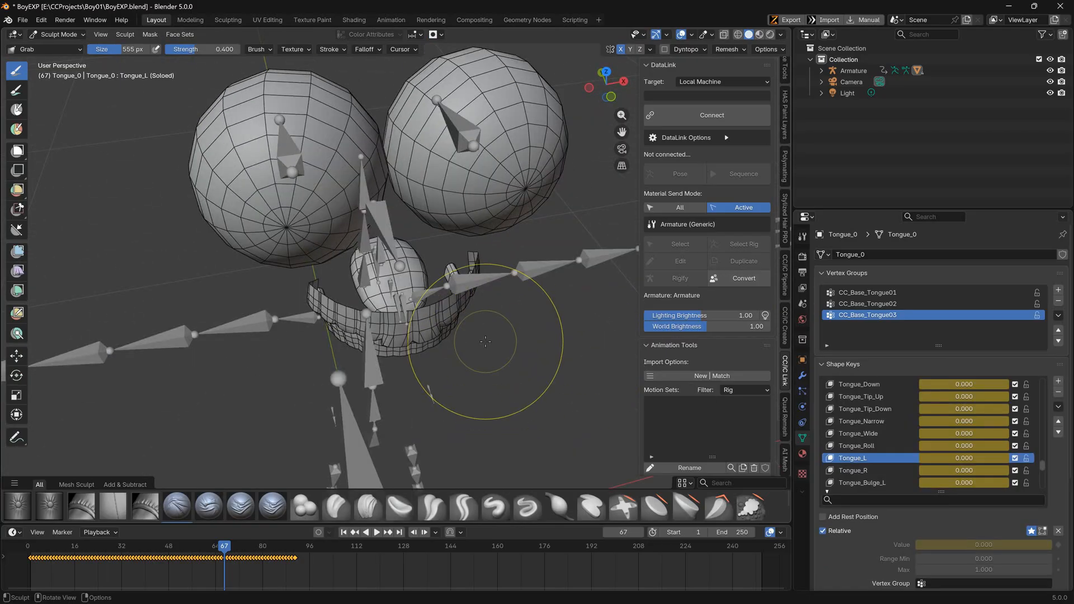
key(bracketright)
key(bracketright)
key(bracketright)
click(623, 50)
middle_drag(428, 315, 401, 326)
drag(402, 326, 478, 299)
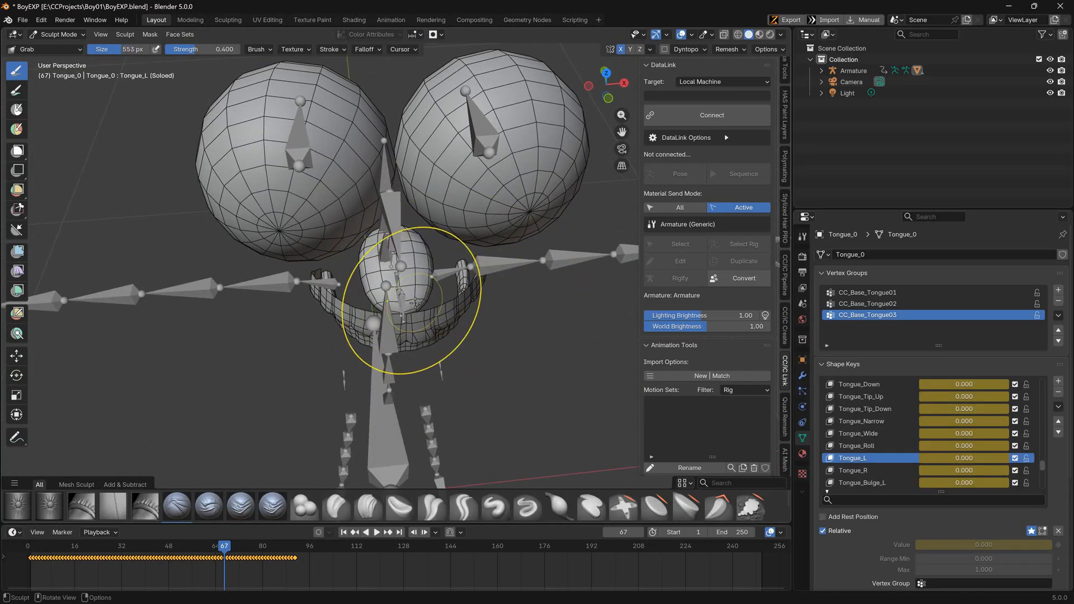
click(58, 34)
click(71, 72)
click(621, 49)
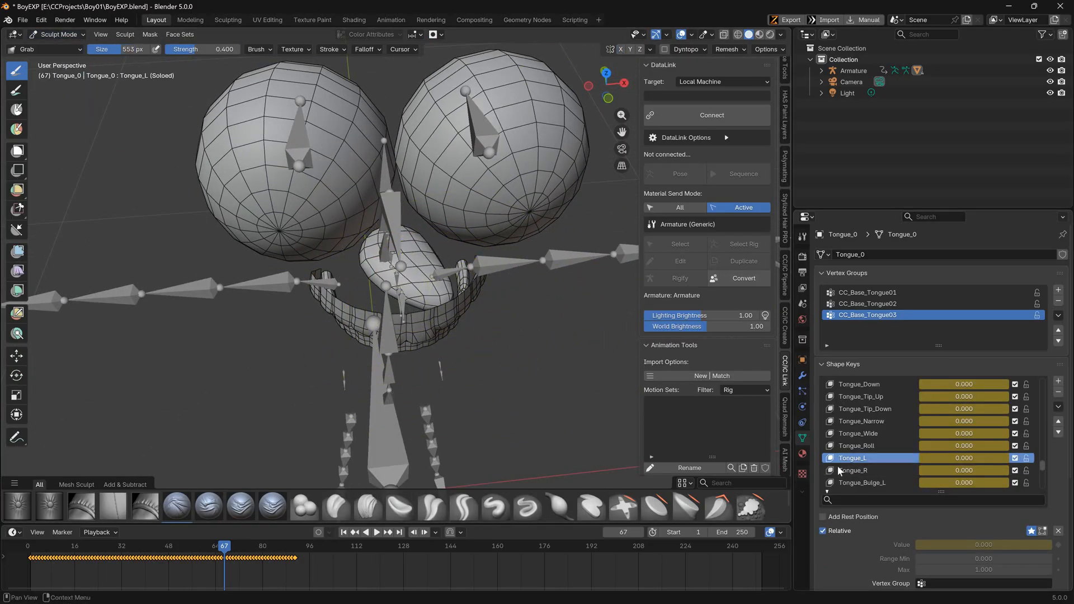
mouse_move(367, 271)
mouse_down()
mouse_move(399, 274)
mouse_move(409, 296)
mouse_up()
Pull the tongue toward the character's right for Tongue_R, compare it with Tongue_L, and make Tongue_Bulge_L active
click(856, 471)
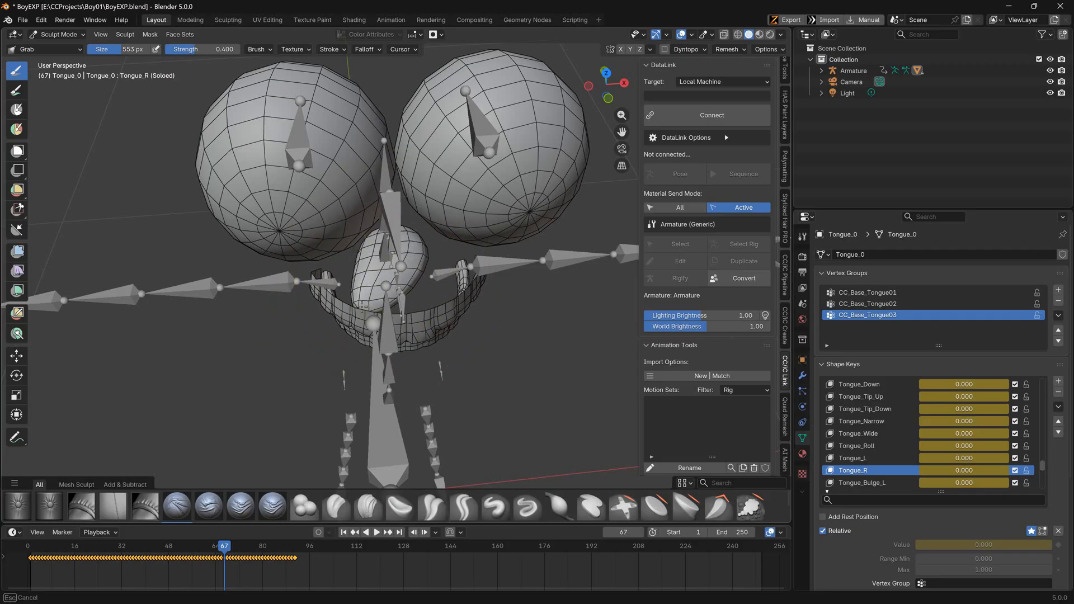
middle_drag(392, 313, 425, 246)
click(873, 460)
click(868, 471)
mouse_move(482, 269)
middle_down()
mouse_move(476, 319)
mouse_move(511, 348)
middle_up()
click(866, 483)
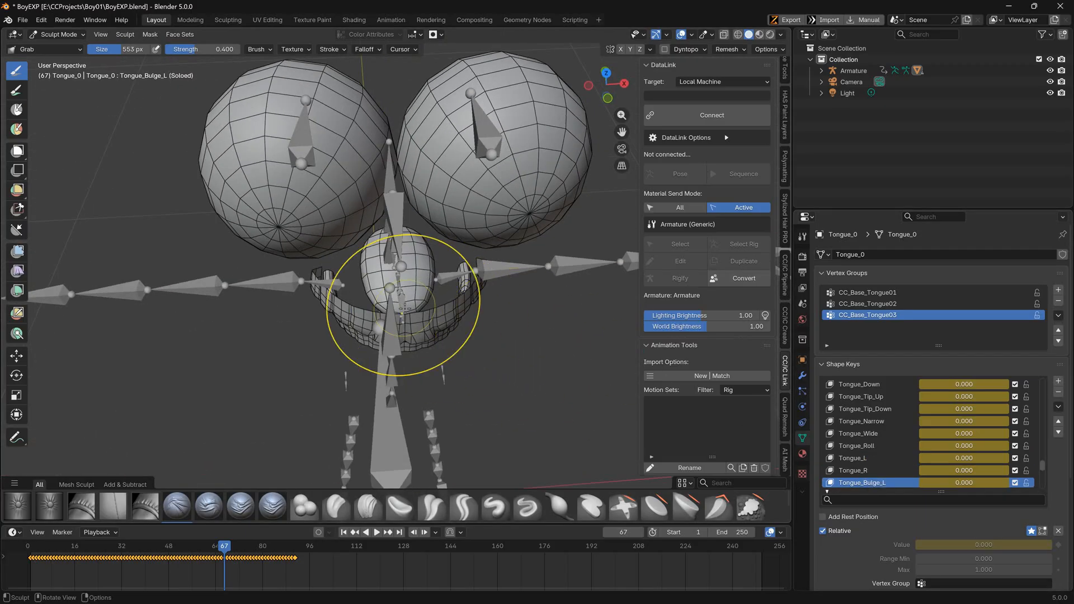
Try to bring back the hidden body by revealing geometry in Edit Mode and toggling local view
click(58, 35)
click(69, 61)
key(alt+h)
key(KP_Divide)
key(KP_Divide)
click(58, 34)
click(71, 73)
Unhide Body_0 under the Armature, make it the sculpted mesh in front view, and turn off X symmetry
click(821, 71)
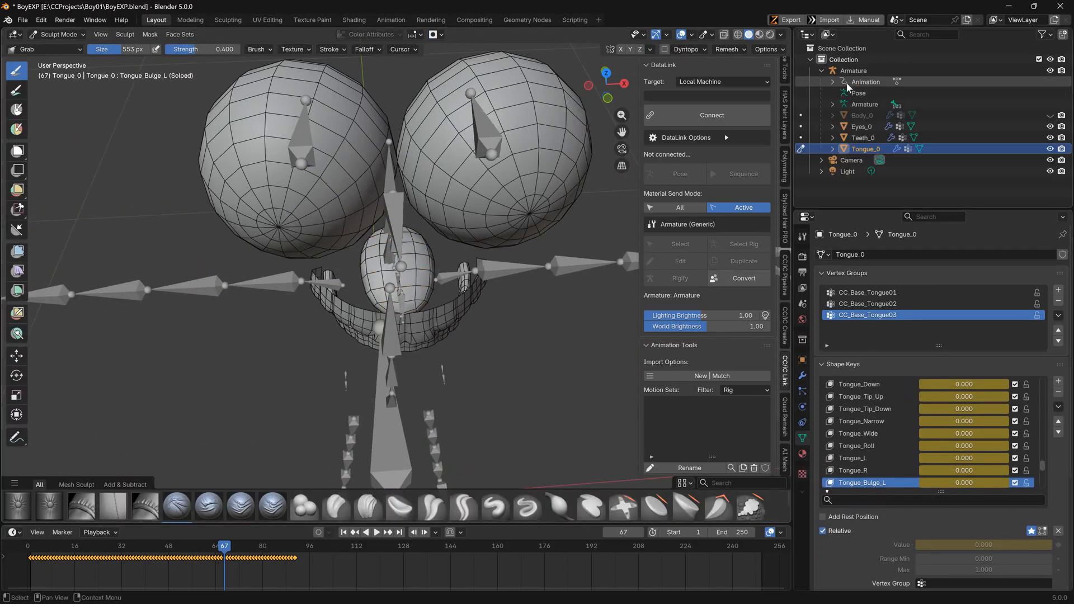
click(862, 115)
key(KP_1)
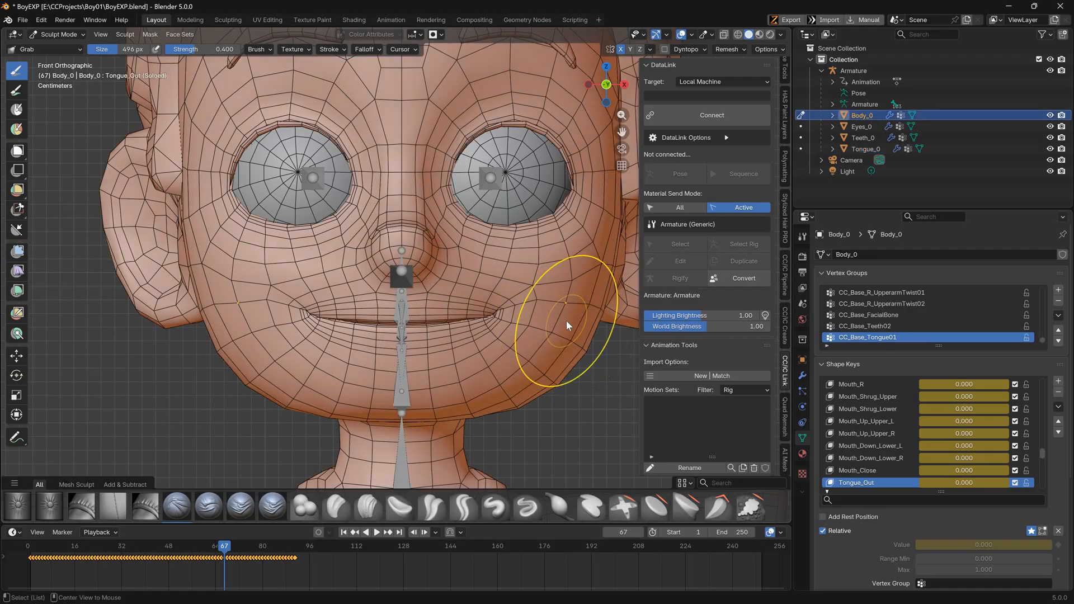
click(621, 49)
Pull the character's left cheek outward for Tongue_Bulge_L and the right cheek outward for Tongue_Bulge_R
scroll(887, 484, down, 15)
click(875, 446)
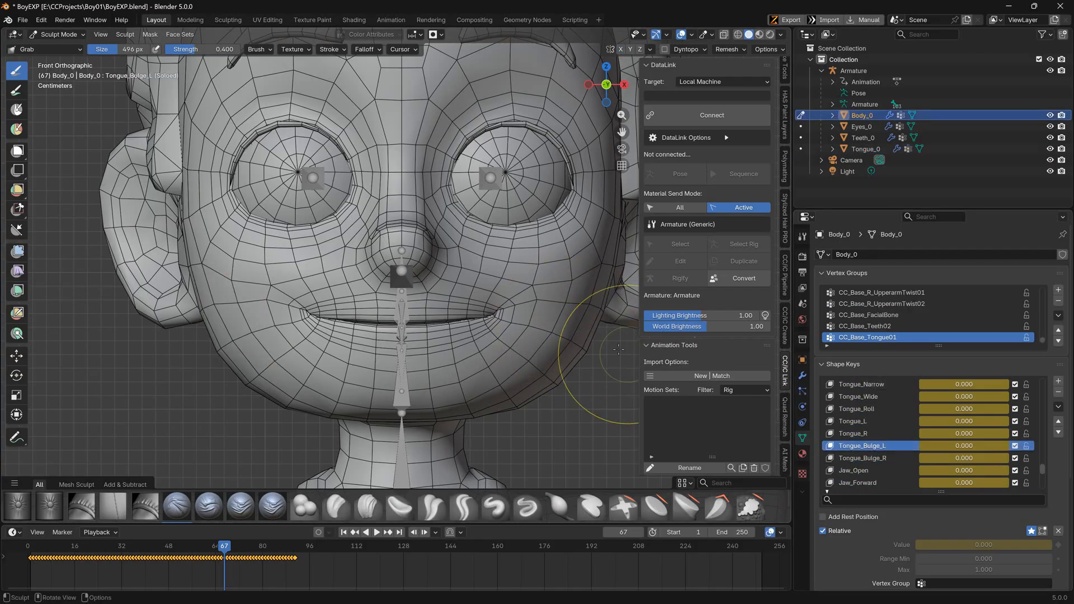
drag(585, 326, 609, 331)
click(867, 458)
drag(231, 326, 202, 331)
Go through the body's remaining jaw and head shape keys from Jaw_Open onward, and return to Object Mode
scroll(862, 448, down, 2)
click(861, 446)
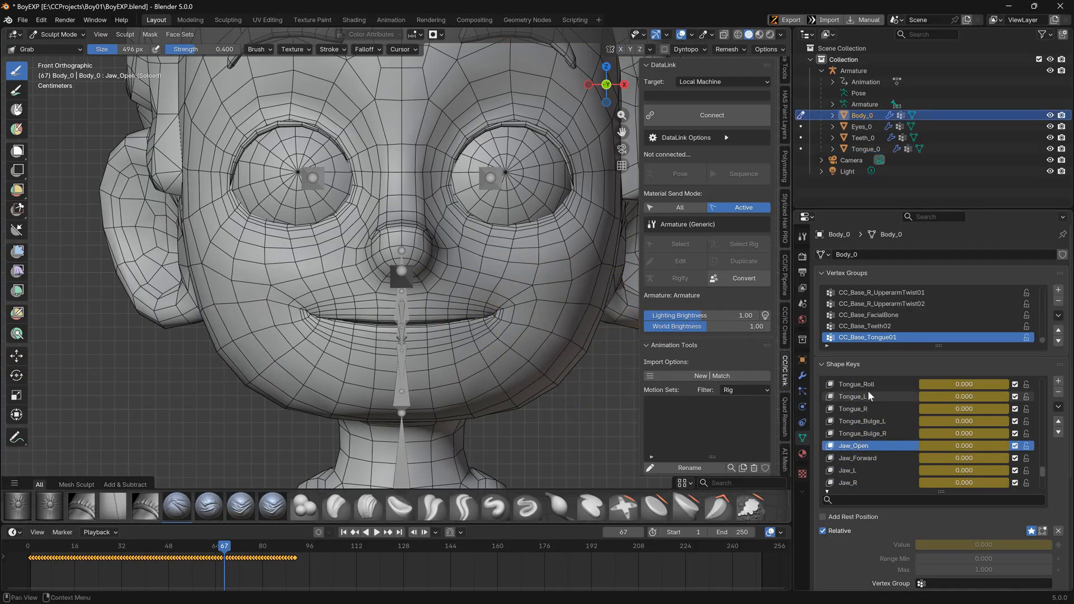
scroll(867, 414, down, 2)
click(862, 447)
scroll(863, 447, down, 2)
click(865, 445)
scroll(879, 427, down, 6)
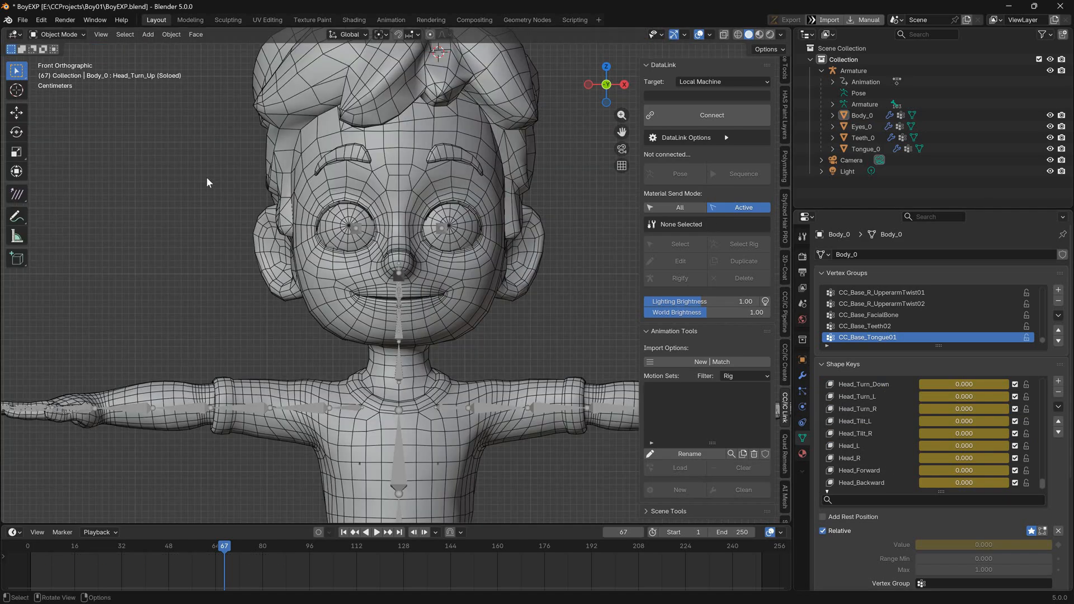
scroll(206, 177, down, 4)
scroll(231, 192, up, 5)
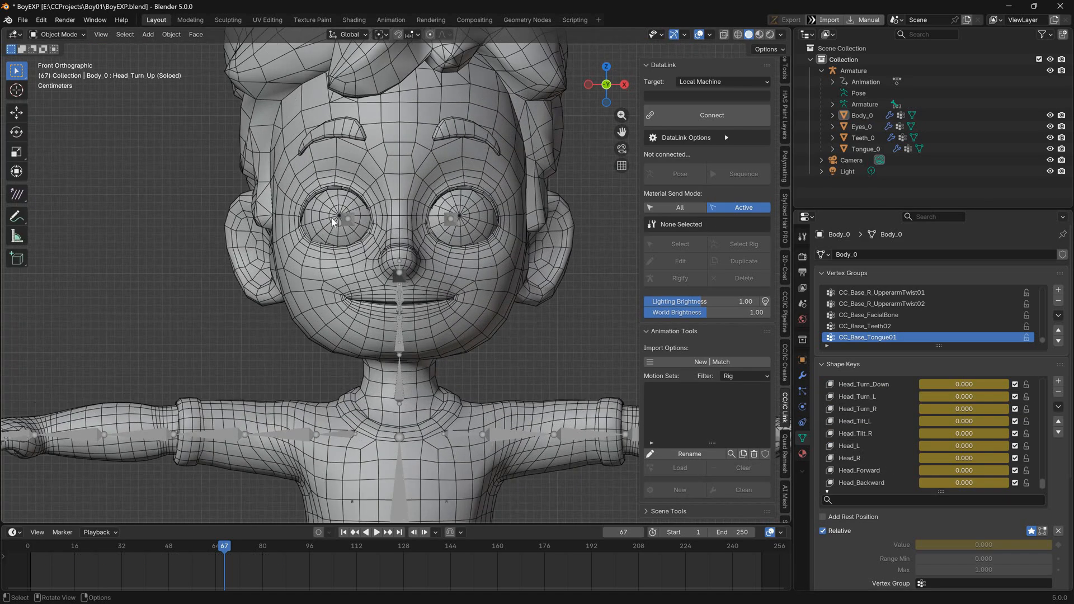
Select the Armature with its whole hierarchy and start an FBX export
right_click(863, 71)
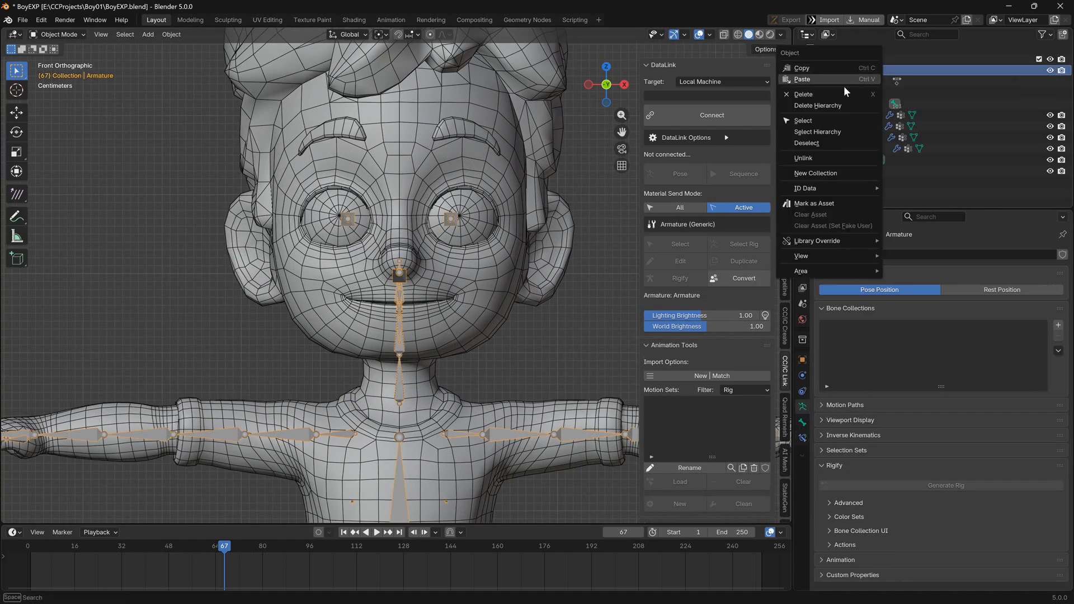
click(829, 131)
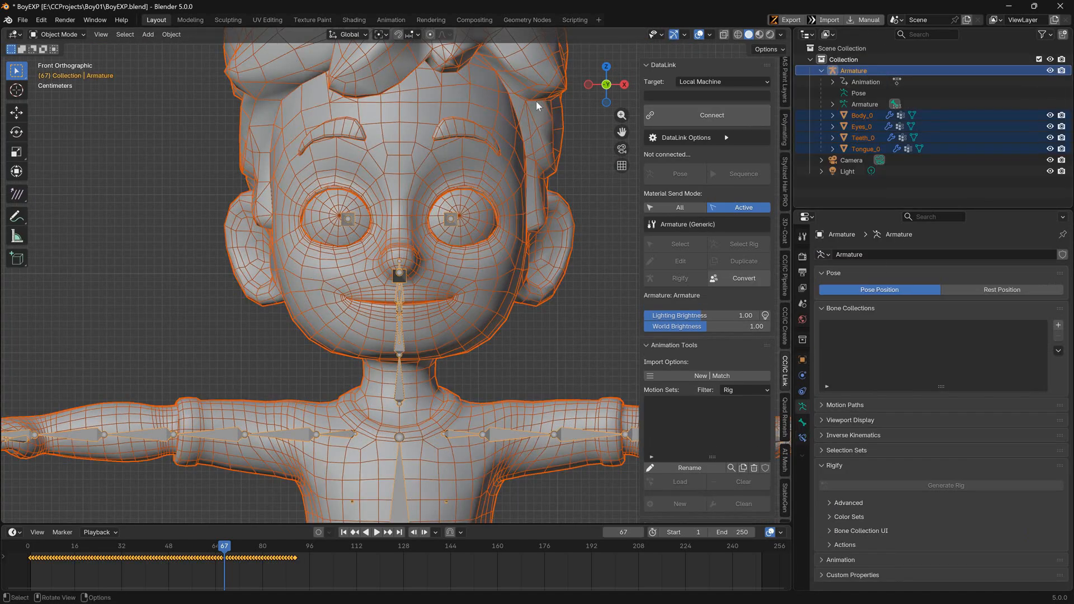
click(22, 21)
mouse_move(55, 188)
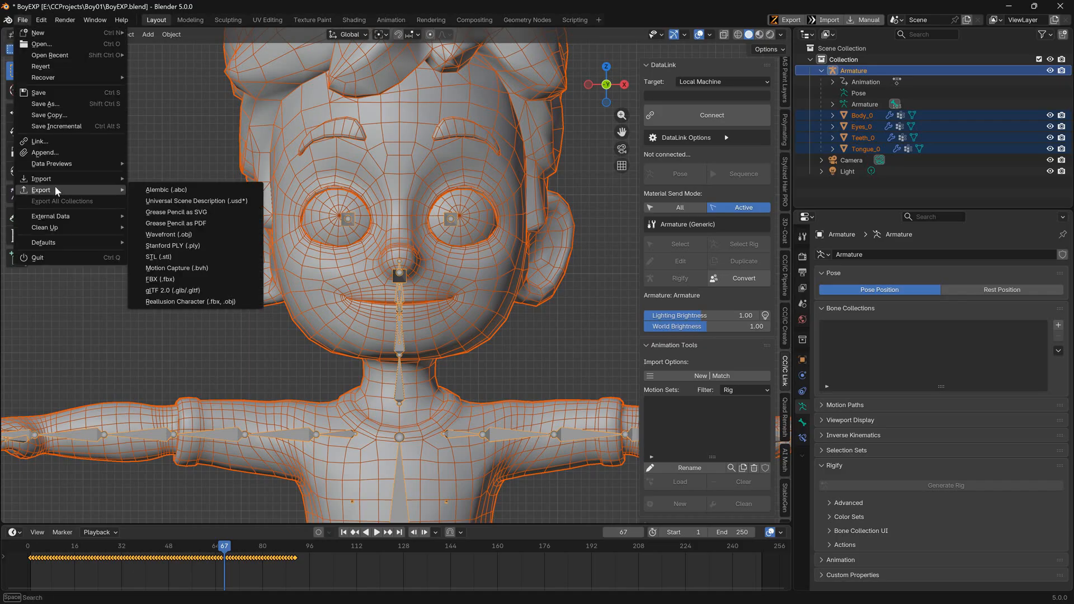
click(187, 279)
Name the export Boy_Expression.fbx, disable Add Leaf Bones for the armature, and export it to the Boy01 folder
click(495, 269)
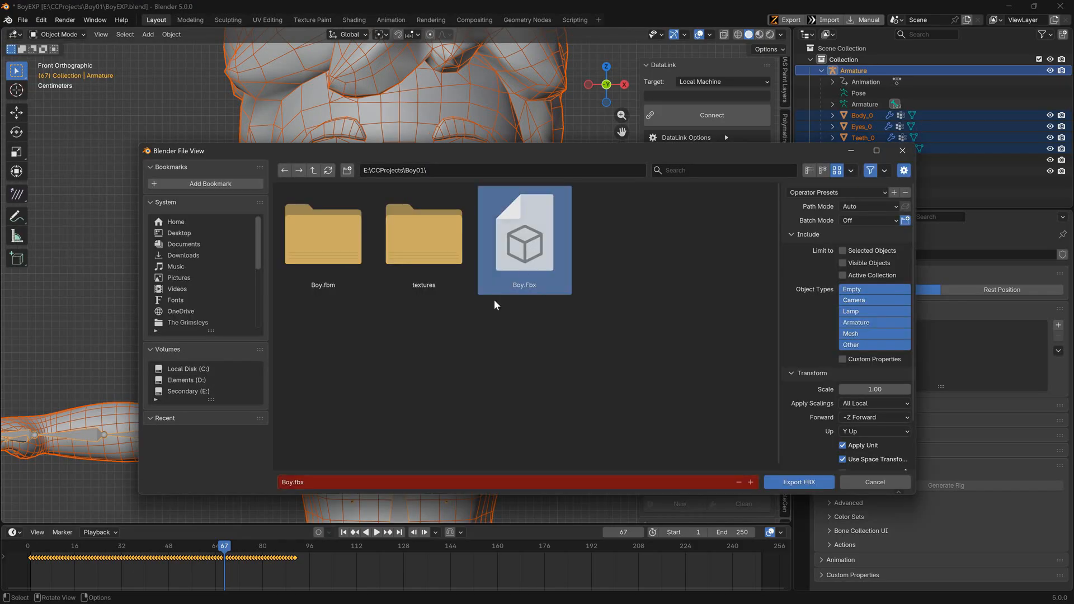
click(295, 482)
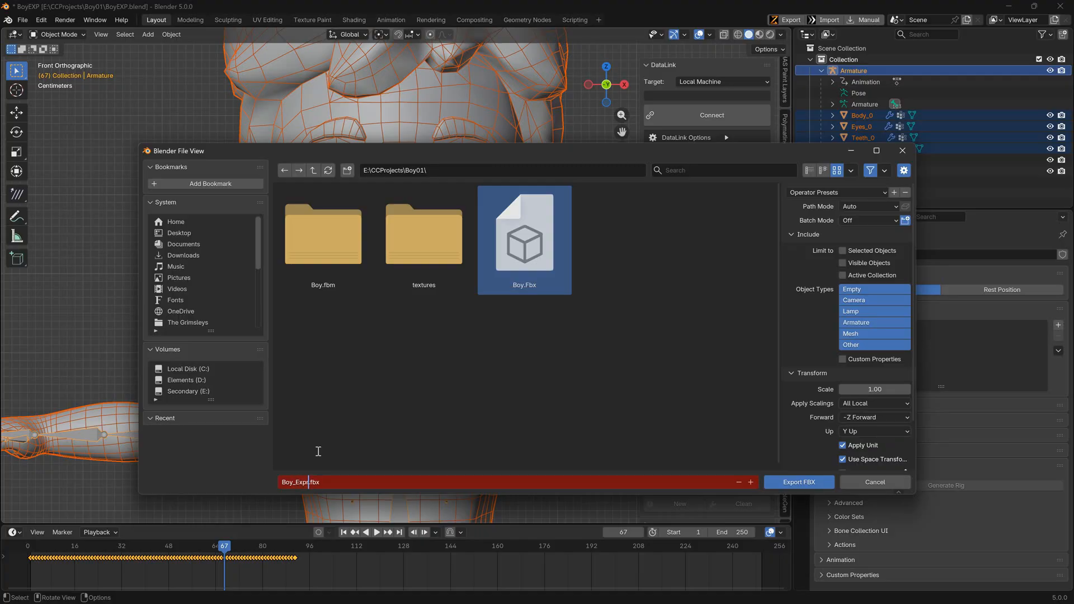
key(Return)
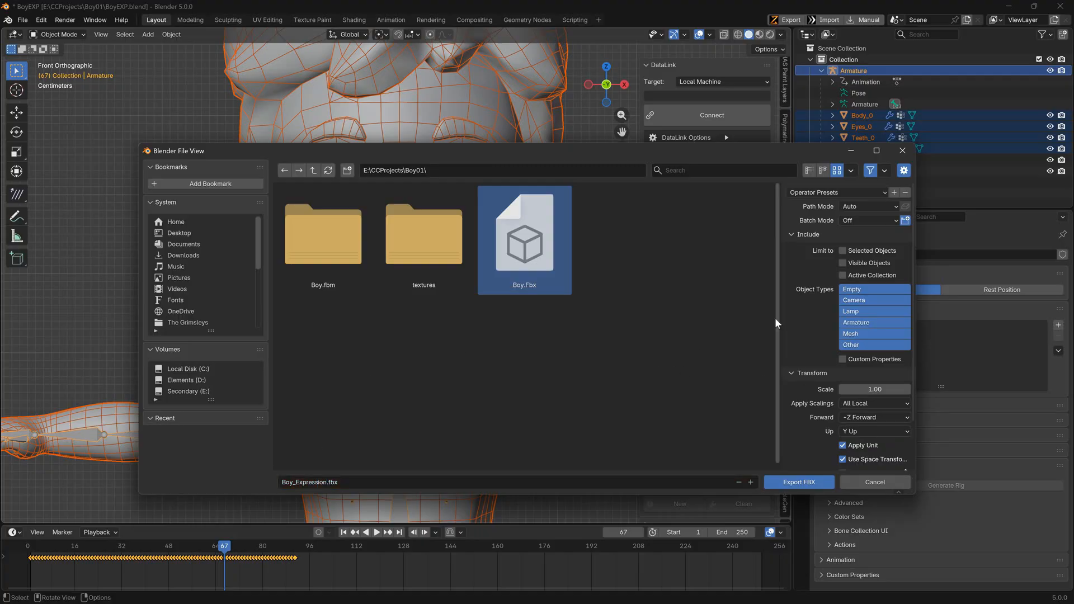
scroll(807, 333, down, 2)
click(793, 450)
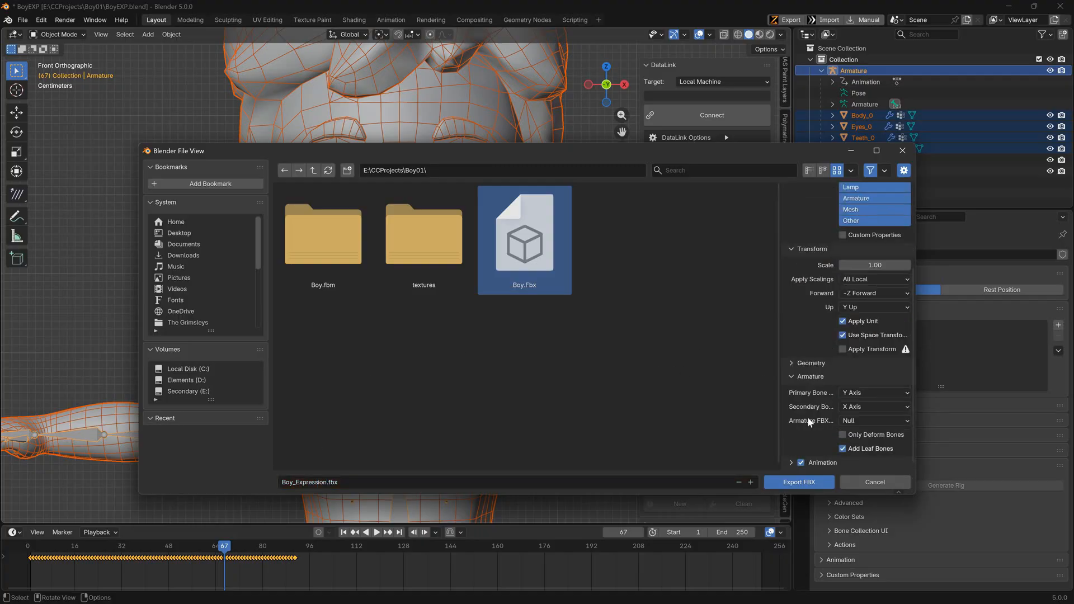
click(843, 449)
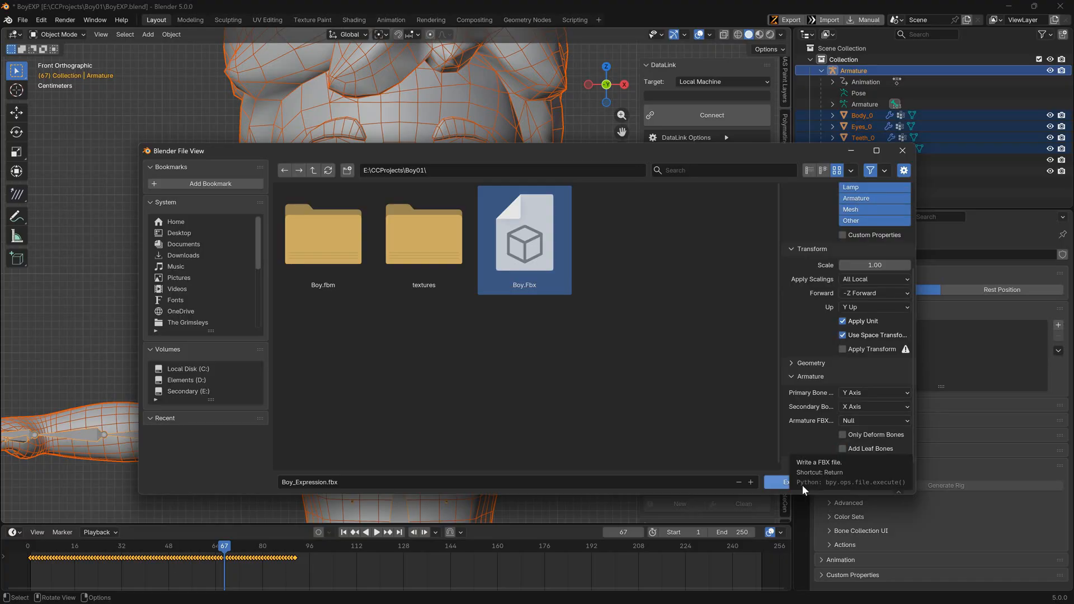
click(782, 483)
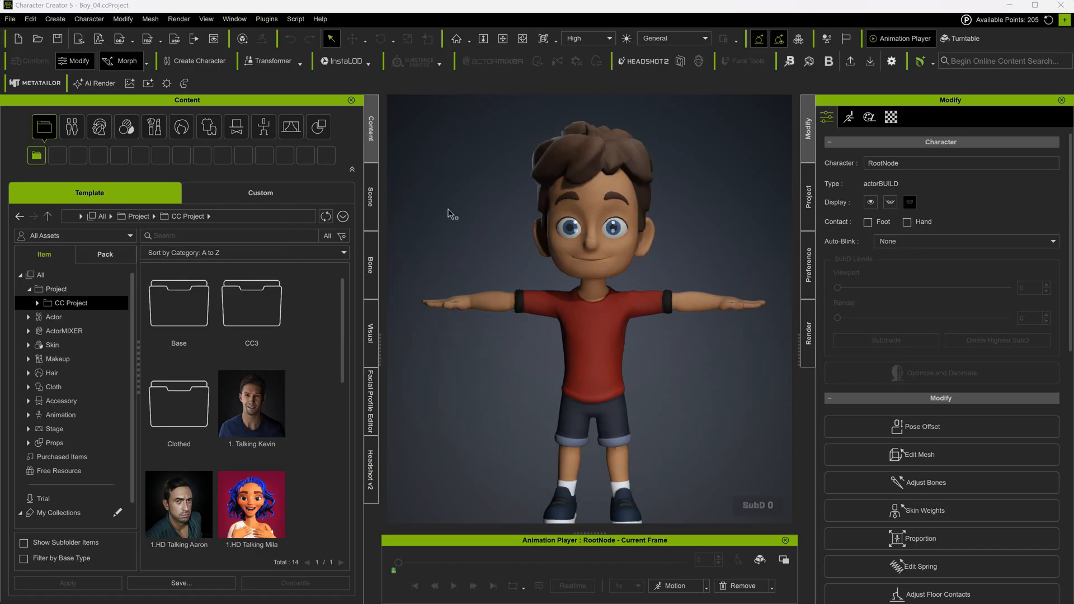
Switch to Character Creator 5, enable Edit Expressions in the Facial Profile Editor and start an FBX with Frame Sequence batch import
click(375, 399)
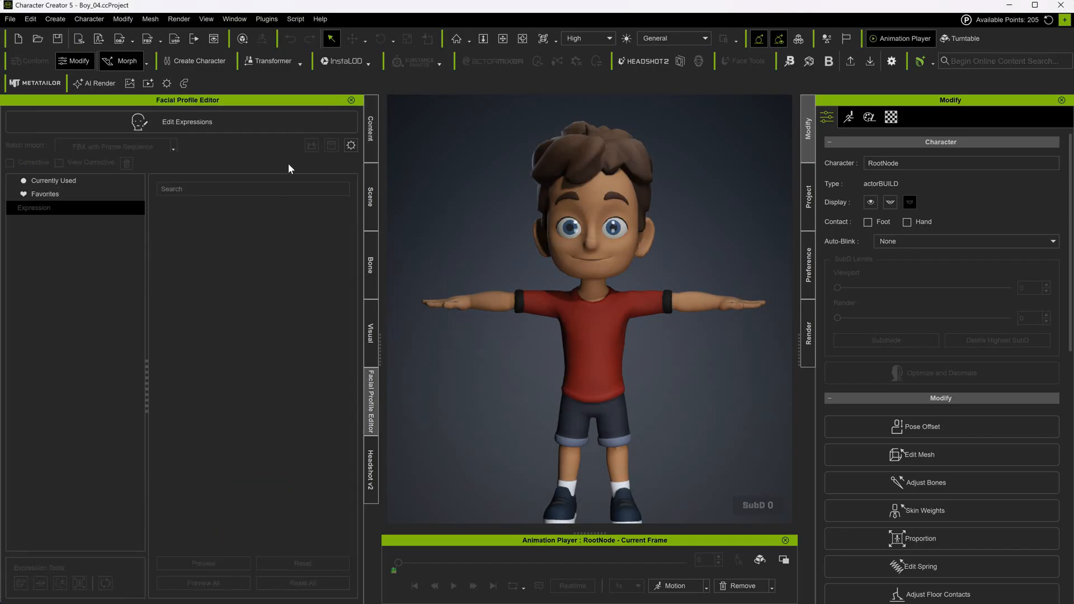
click(227, 128)
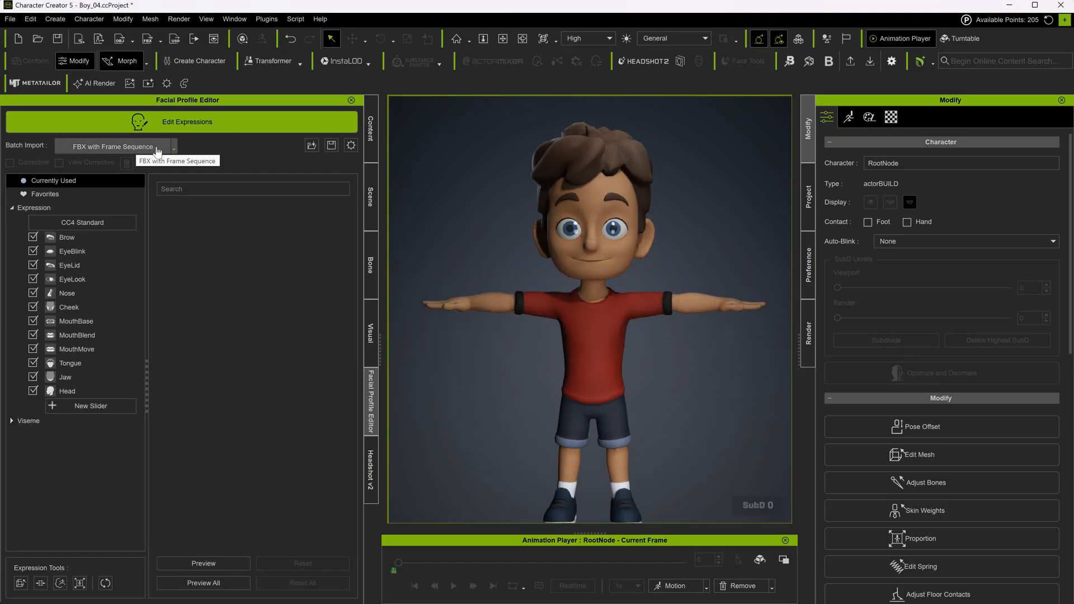
click(173, 148)
click(112, 178)
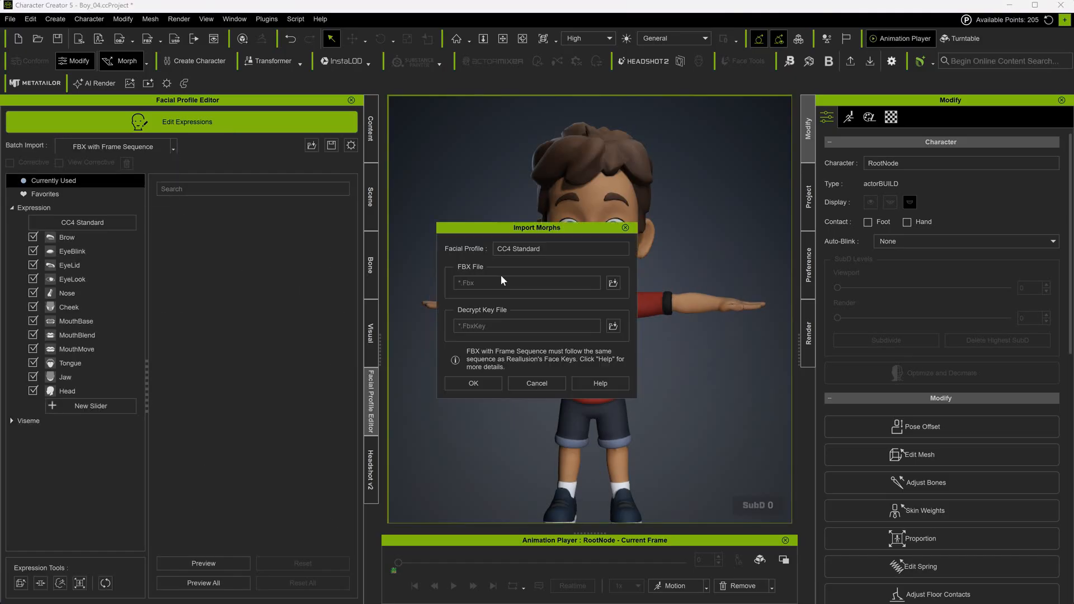
Choose the exported expression FBX as the morph source for the CC4 Standard profile and import it
click(614, 283)
double_click(335, 129)
click(480, 383)
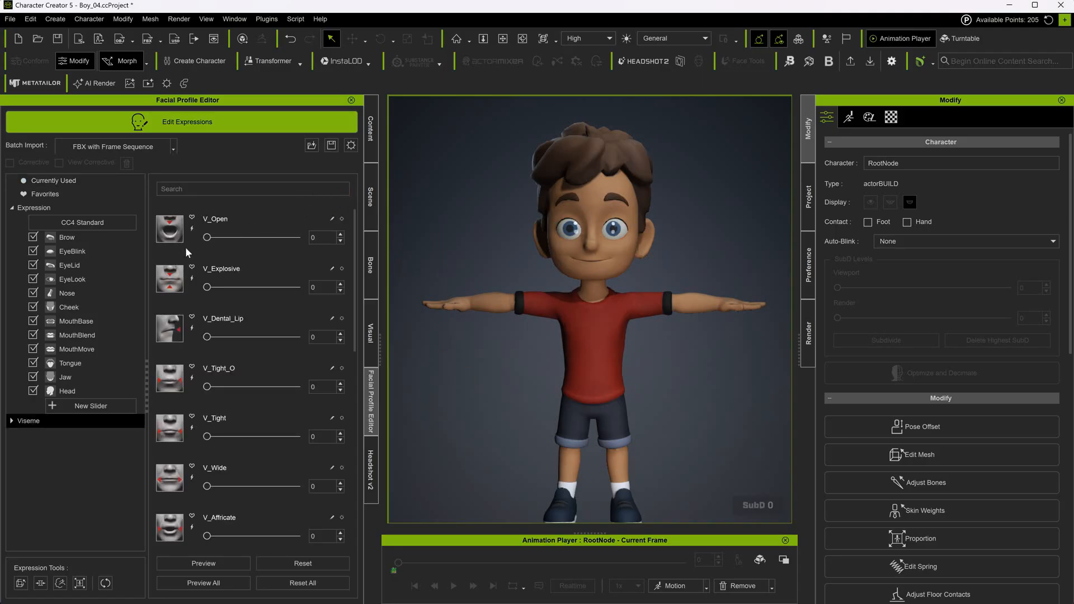
Preview the V_Open viseme at 100 on the boy's face, reset its slider, and switch to the Brow expressions
scroll(488, 315, up, 8)
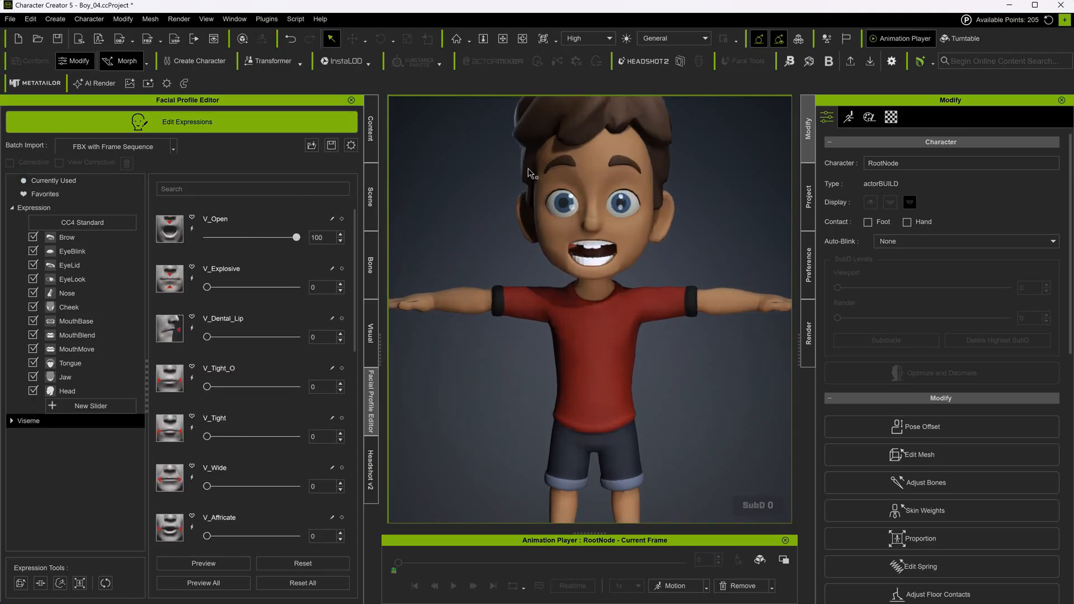
scroll(486, 297, down, 8)
right_drag(485, 286, 467, 287)
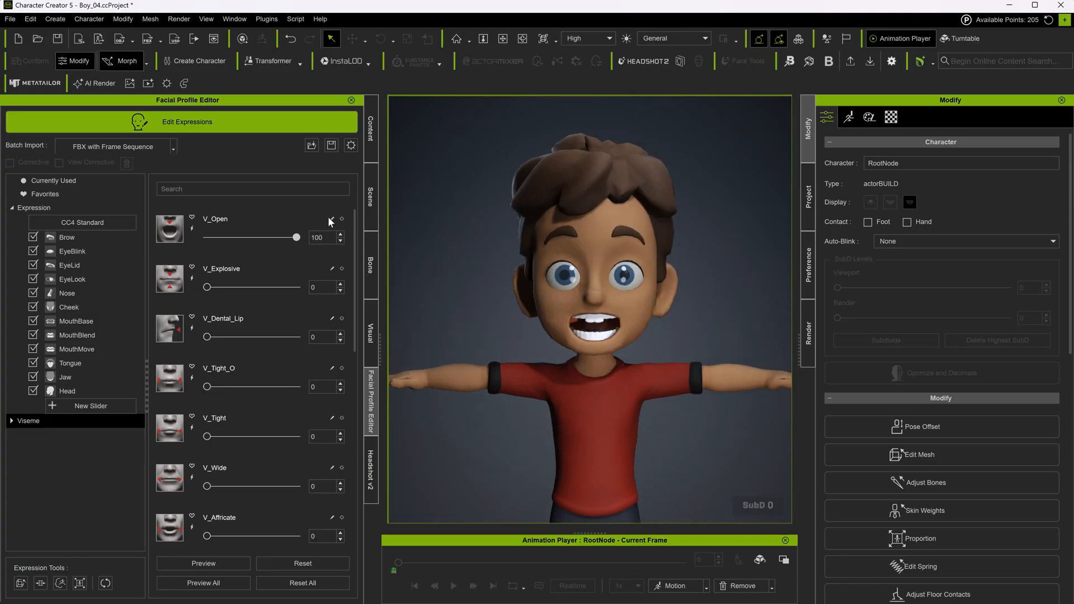
drag(296, 238, 112, 259)
click(101, 240)
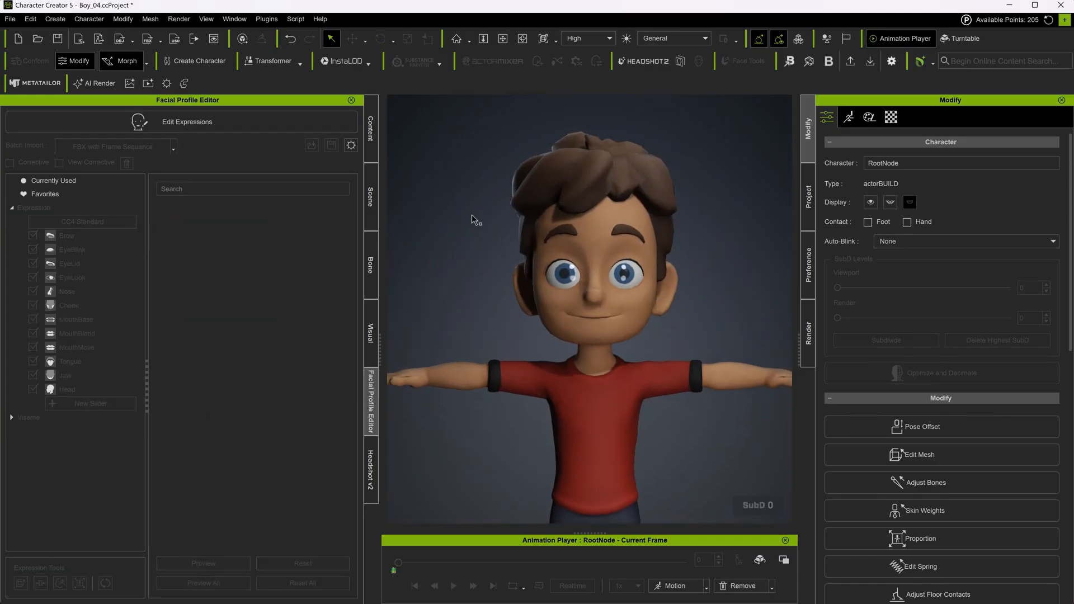
Save the Boy_04 project over the existing file with auto-backup enabled
key(ctrl+s)
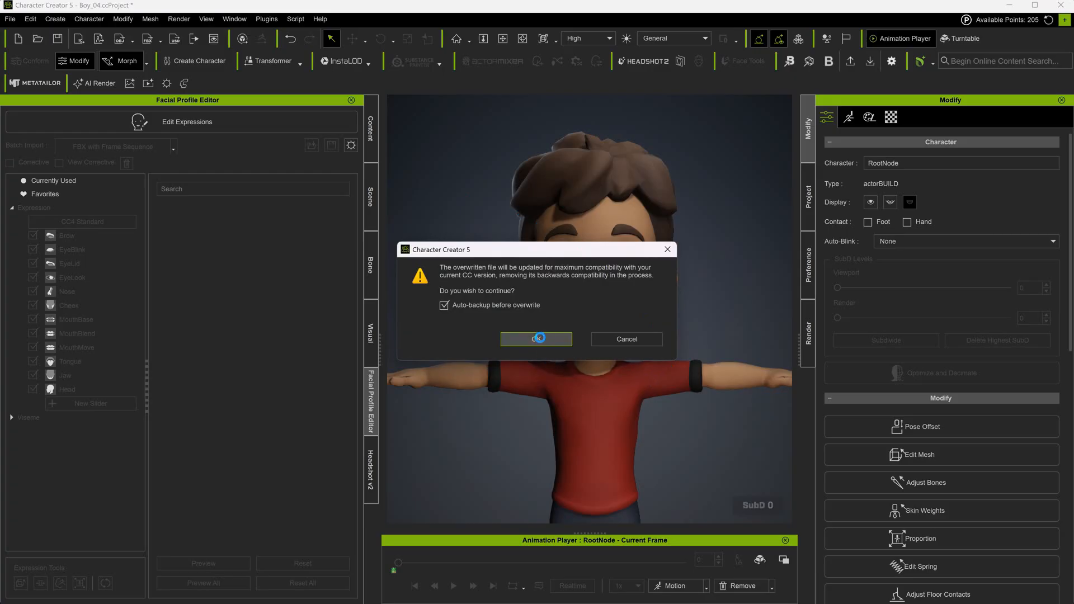
click(538, 338)
scroll(450, 213, down, 5)
scroll(454, 200, up, 3)
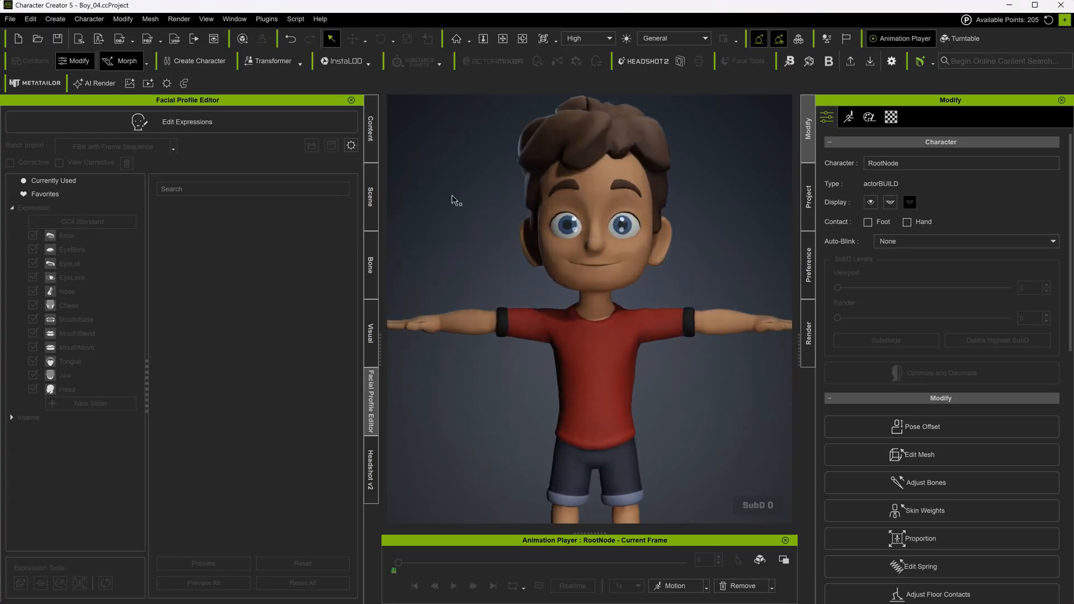
scroll(452, 252, up, 3)
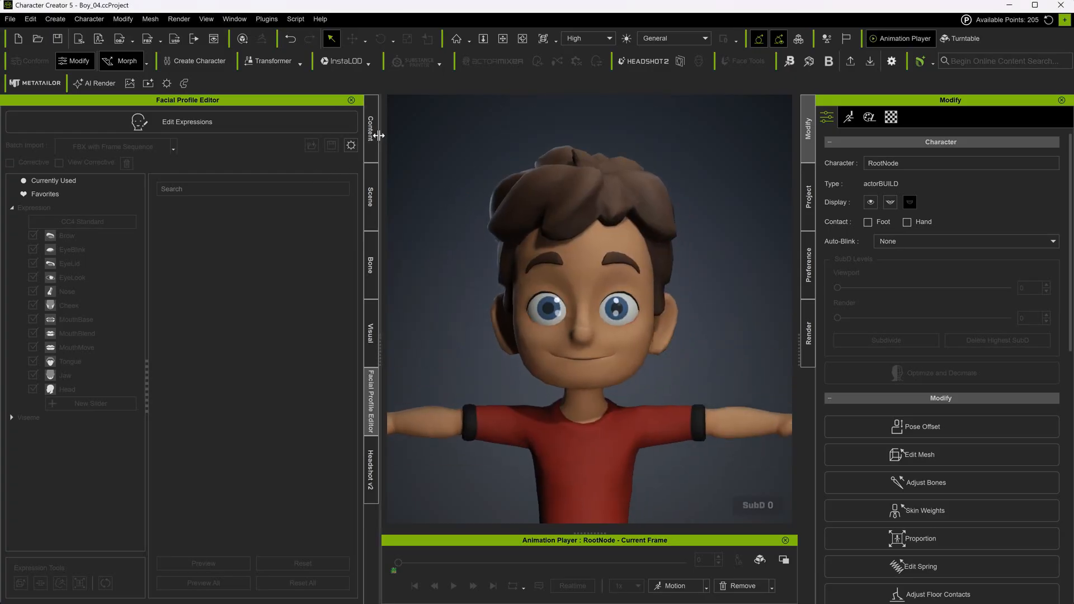
Play the Standard_Step facial rig calibration motion on the boy to test the imported expressions
click(376, 134)
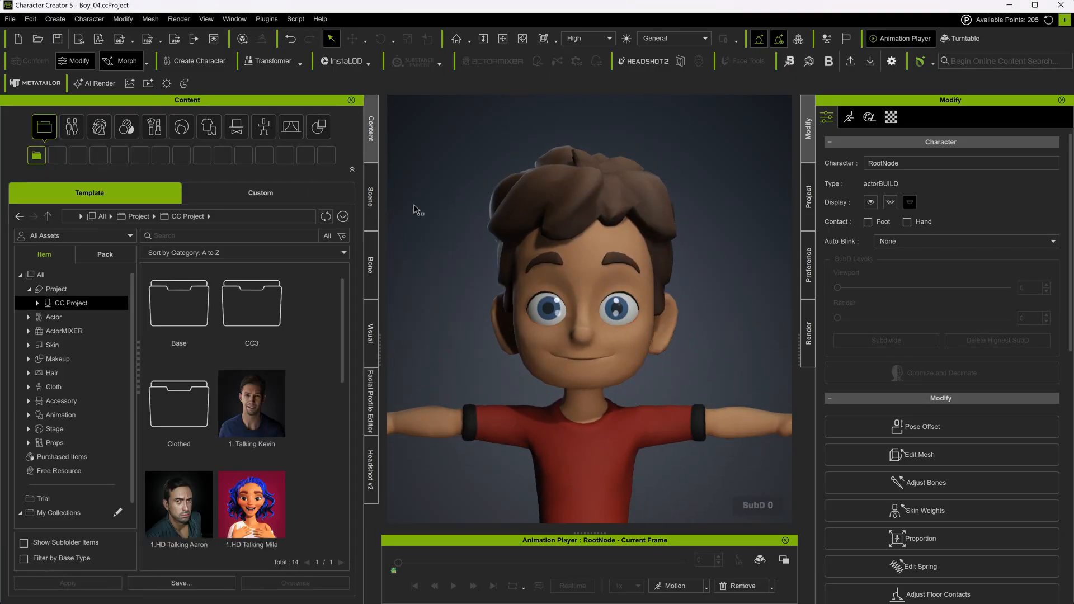
click(700, 589)
mouse_move(721, 497)
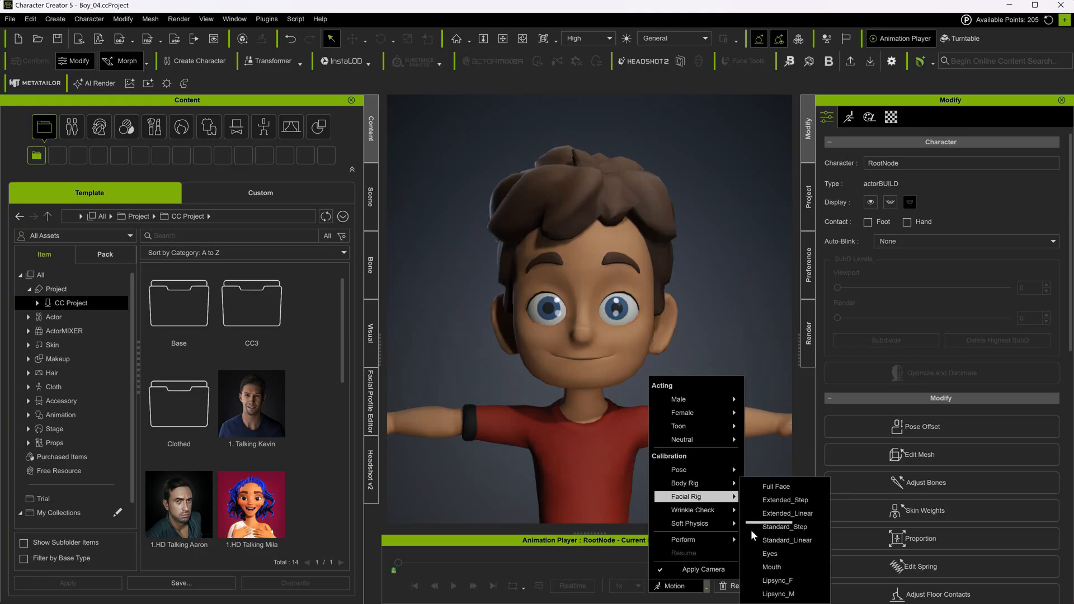
click(784, 524)
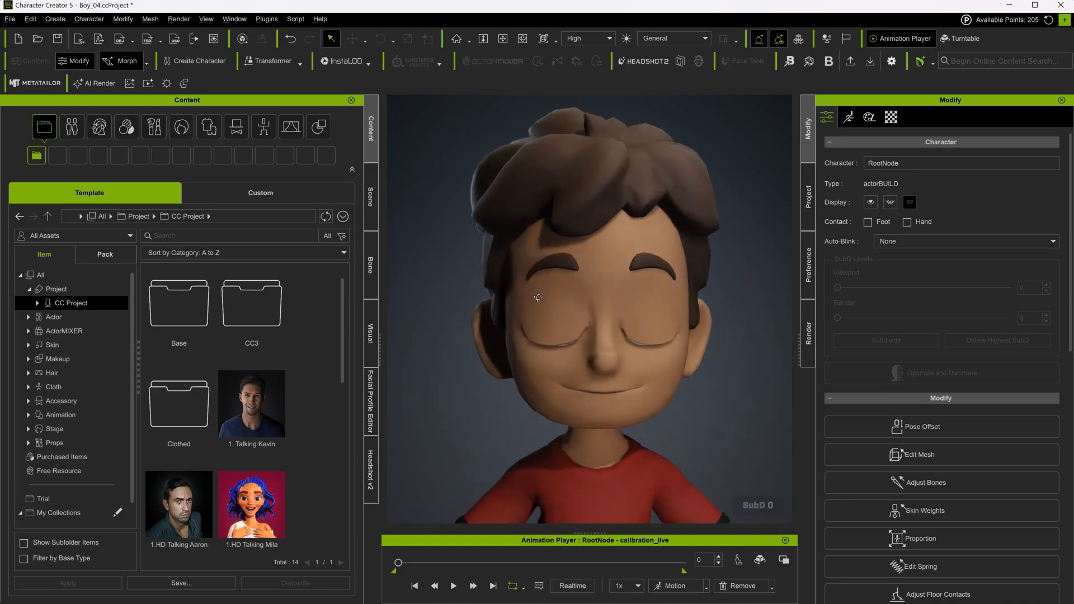
mouse_move(399, 564)
mouse_down()
mouse_move(643, 575)
mouse_move(679, 565)
mouse_move(466, 543)
mouse_move(398, 563)
mouse_up()
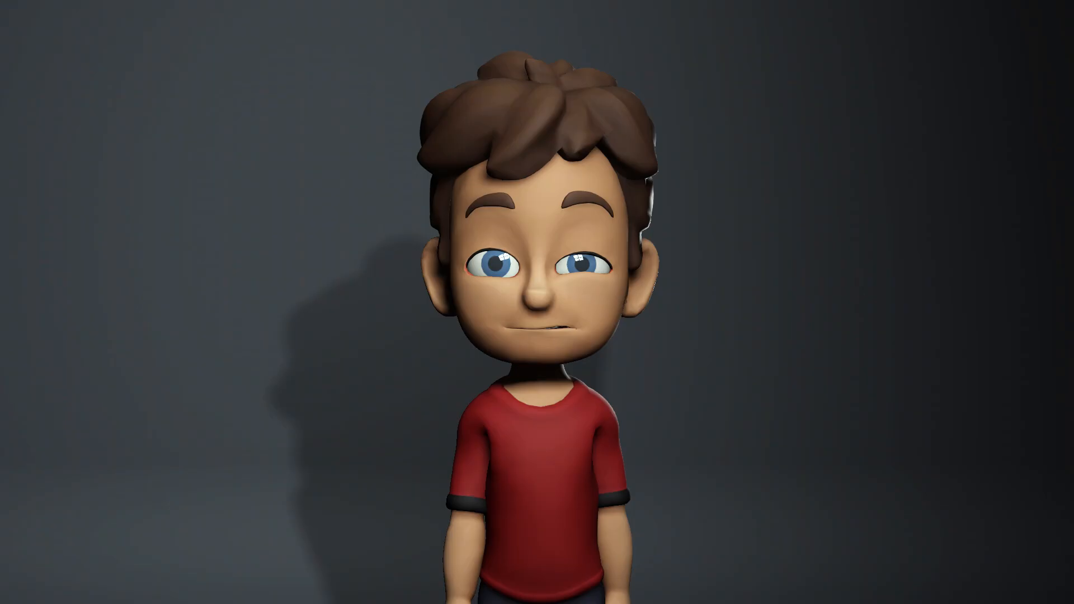